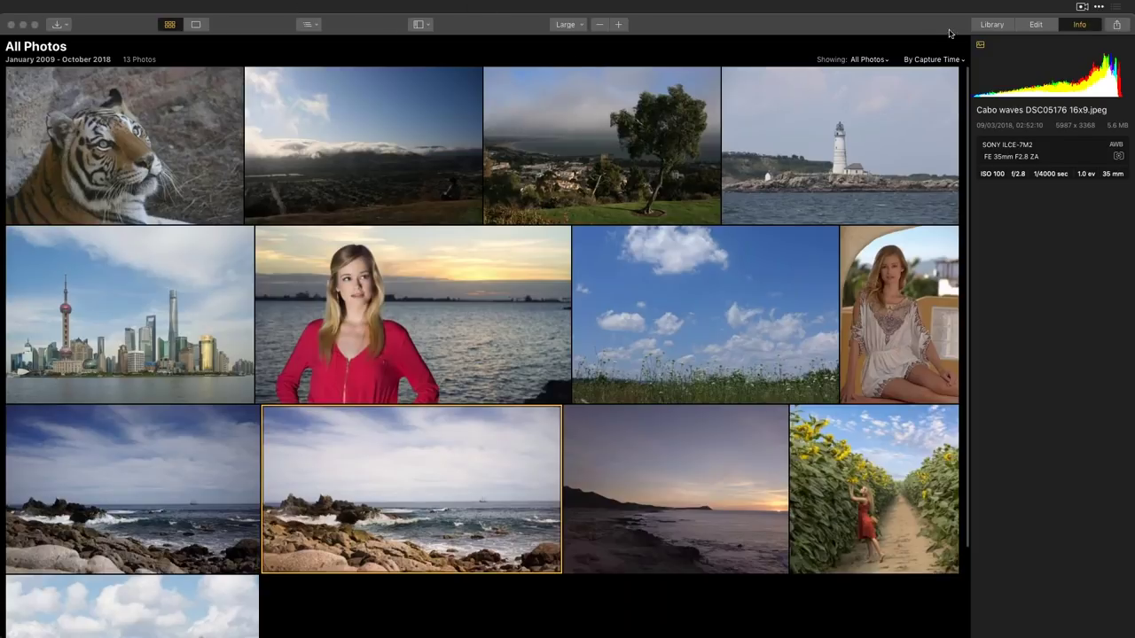
Step: Show the library pane and preview the gallery at Small, Medium, Large and Largest thumbnail sizes, finishing on Small
click(989, 23)
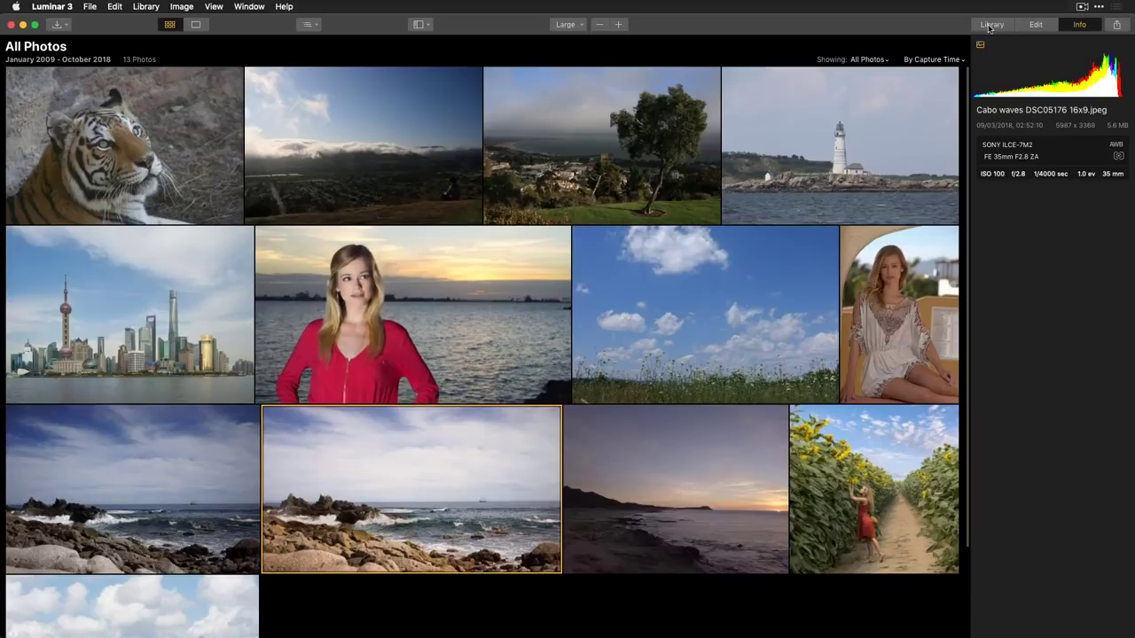
click(989, 26)
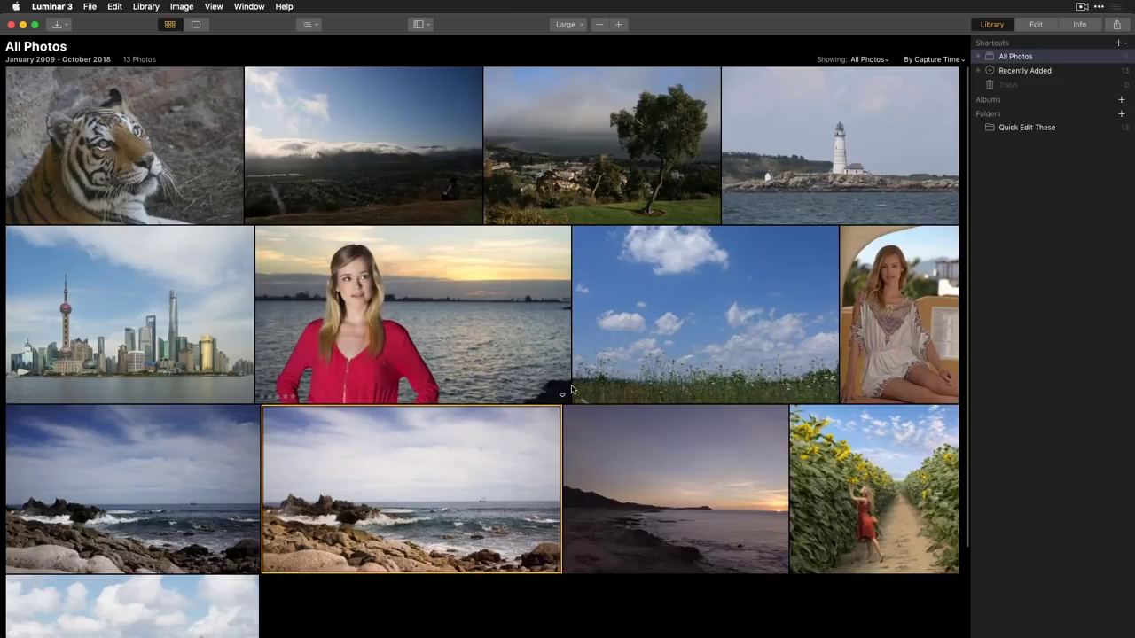
click(577, 28)
click(573, 38)
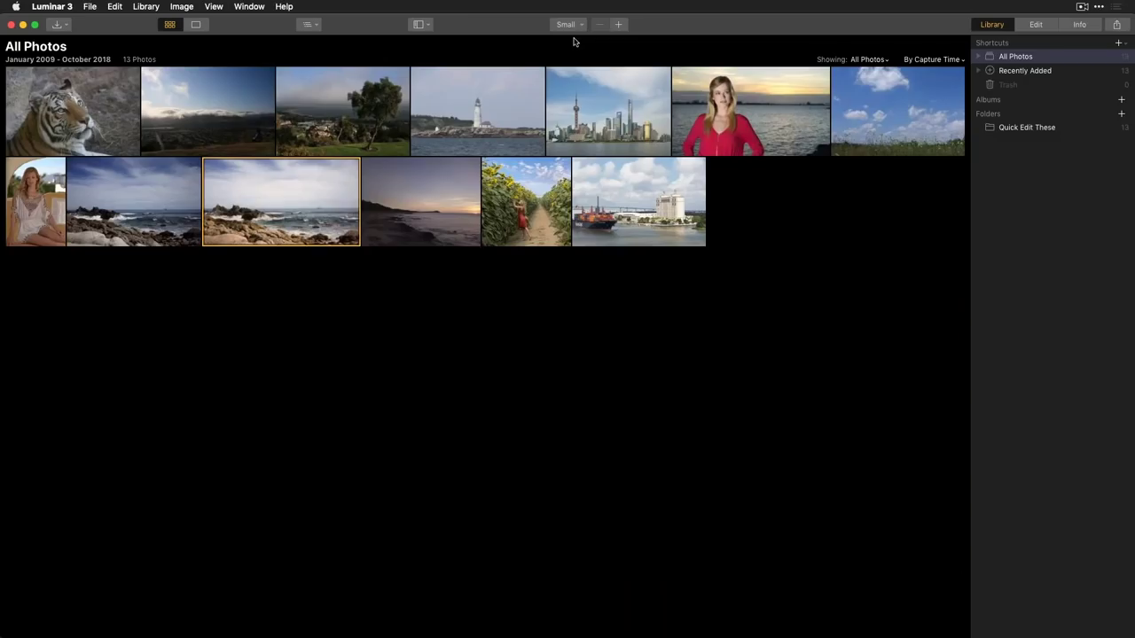
click(572, 26)
click(571, 51)
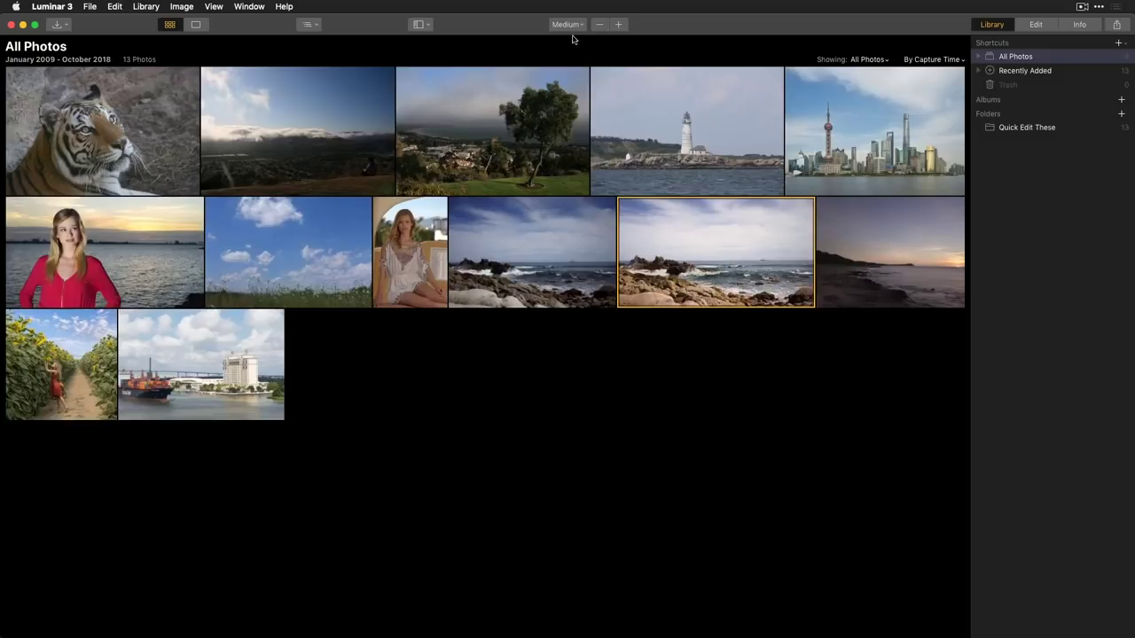
click(573, 29)
click(573, 62)
click(578, 27)
click(576, 74)
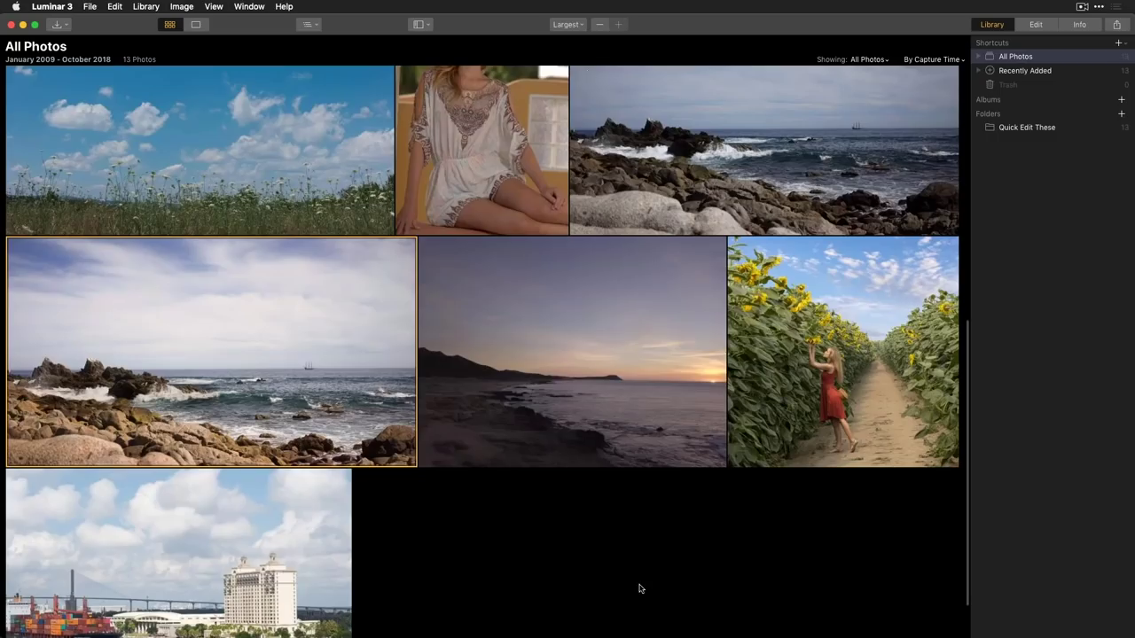
click(577, 27)
click(590, 41)
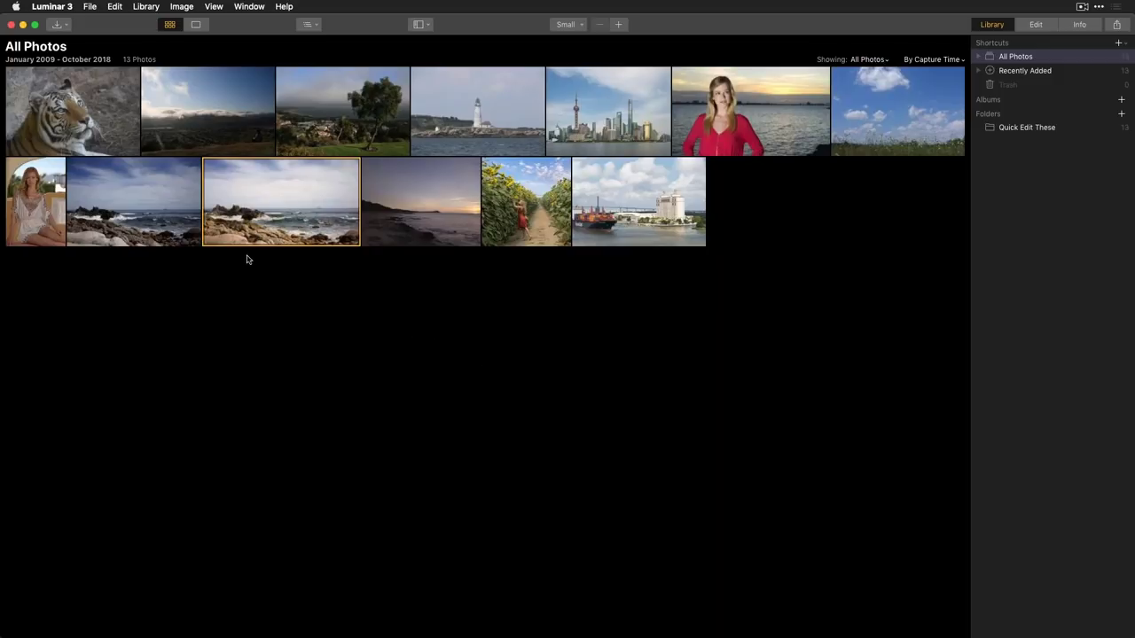
click(91, 7)
mouse_move(99, 22)
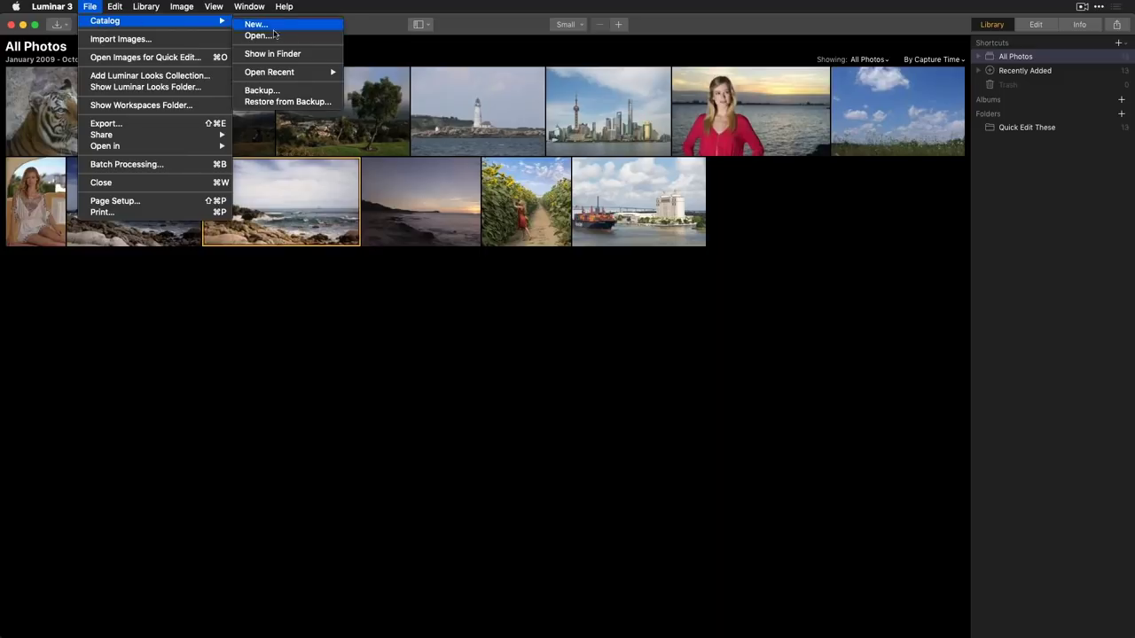
mouse_move(283, 73)
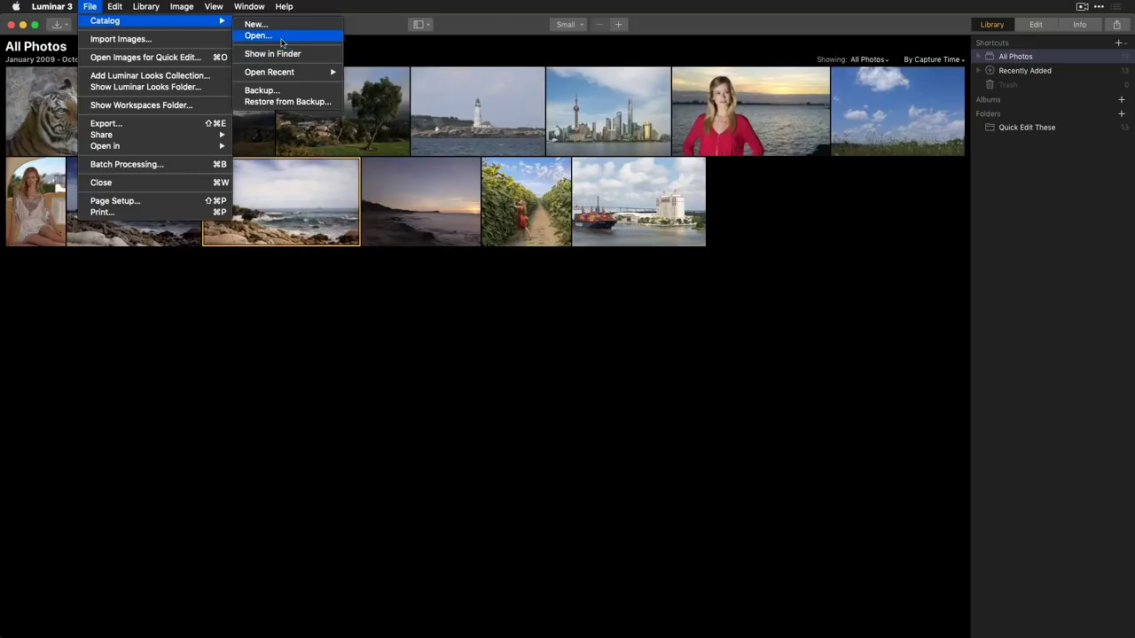
click(359, 299)
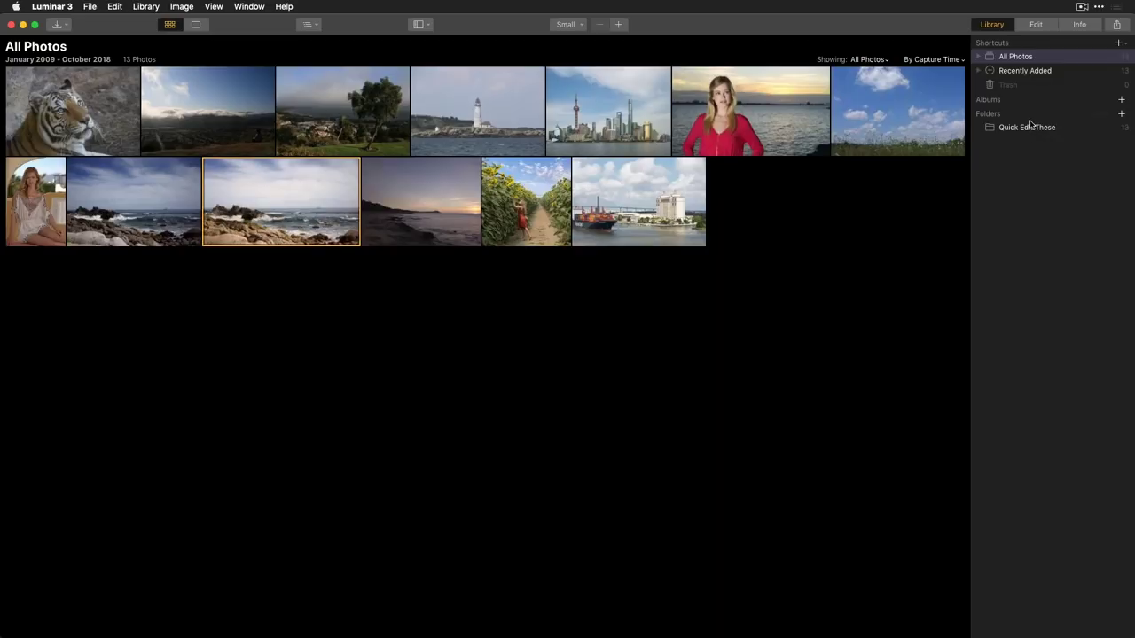
Step: Add the Travel Portraits folder from the Desktop to the library's folders
click(1122, 116)
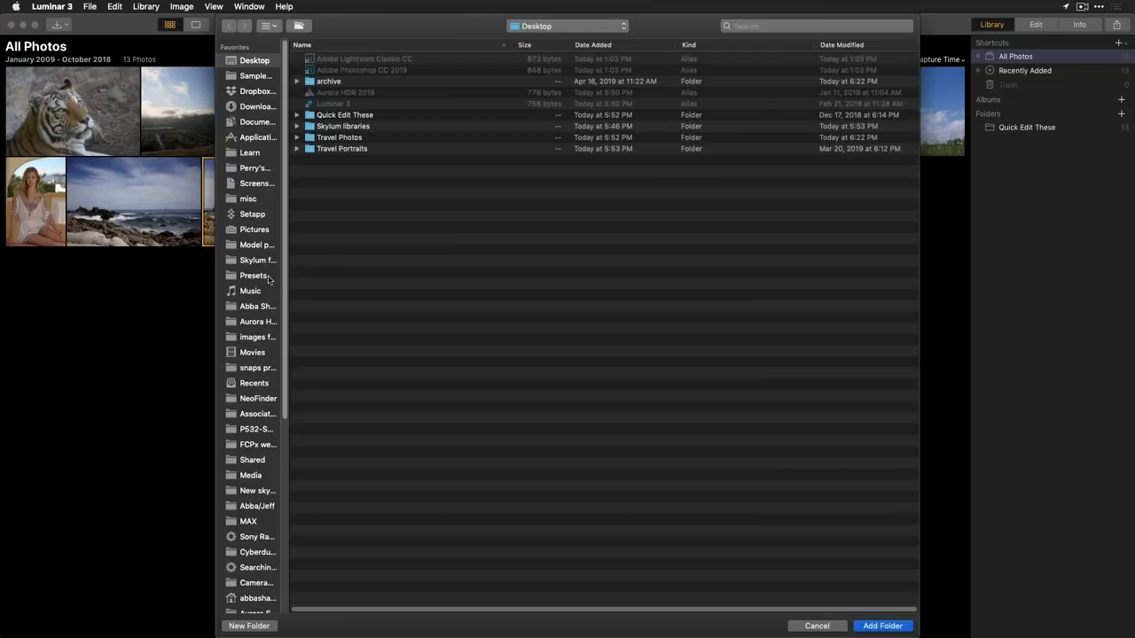
key(super+alt+s)
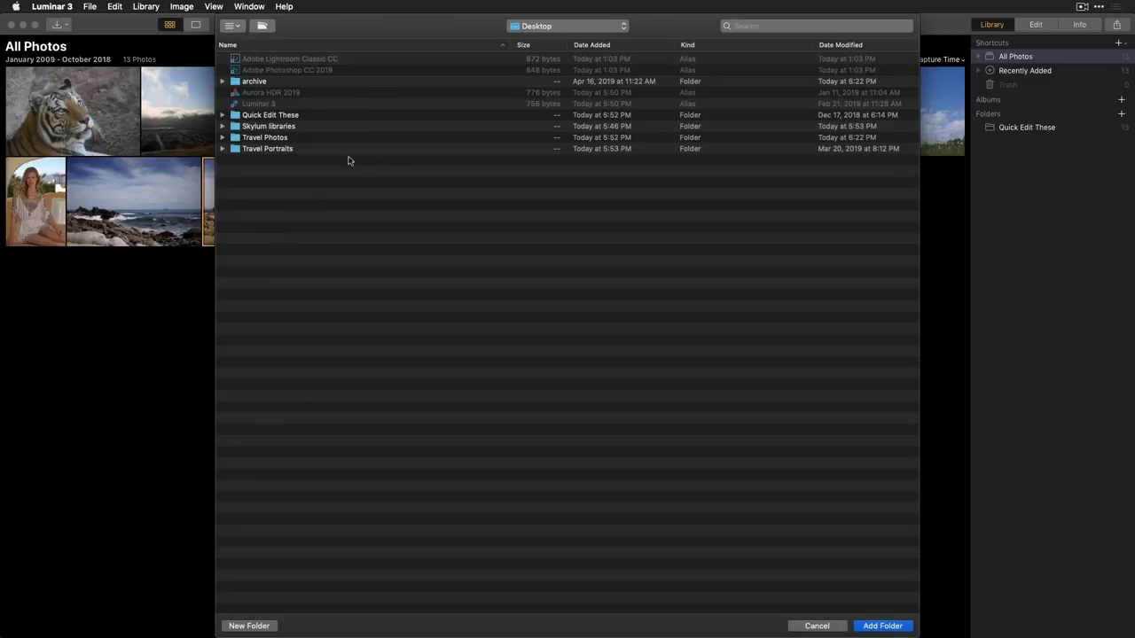
click(222, 148)
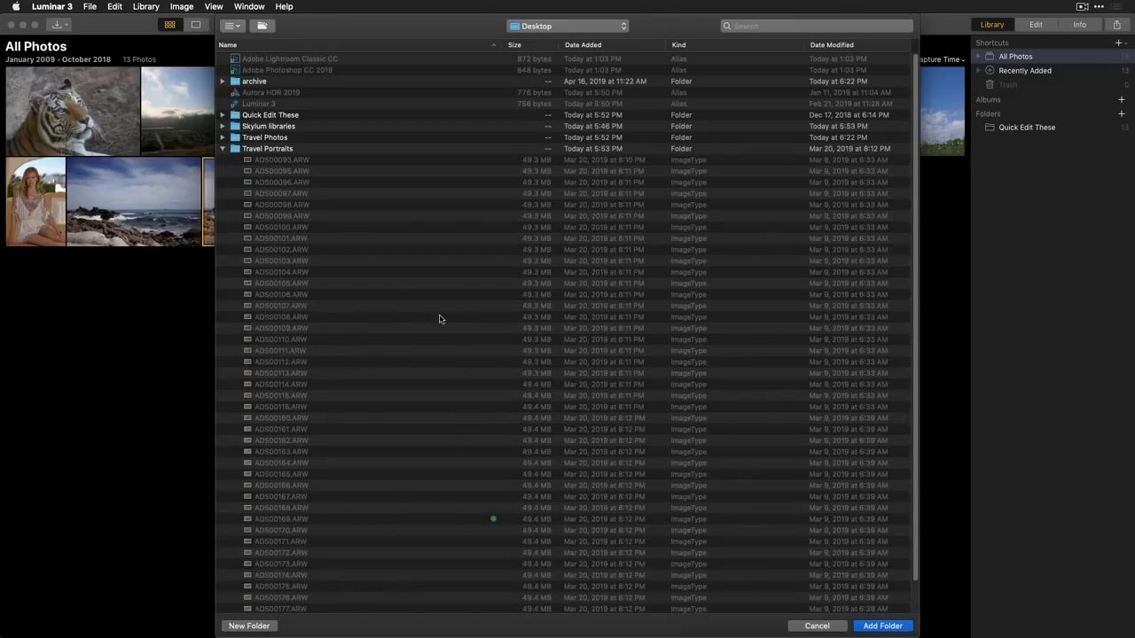
click(223, 149)
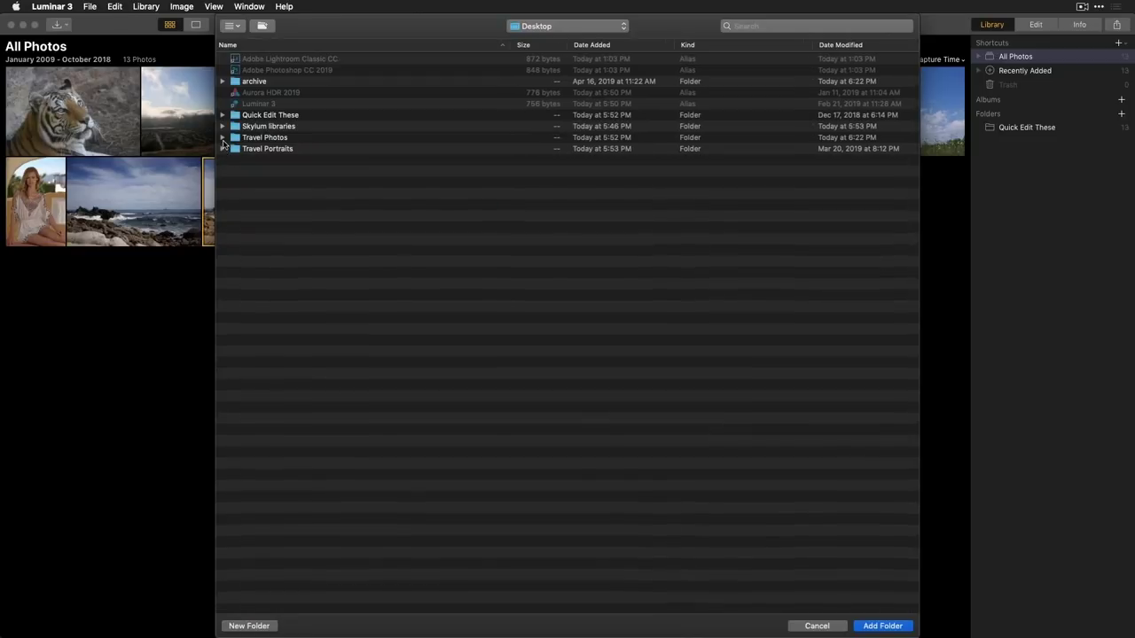
click(224, 138)
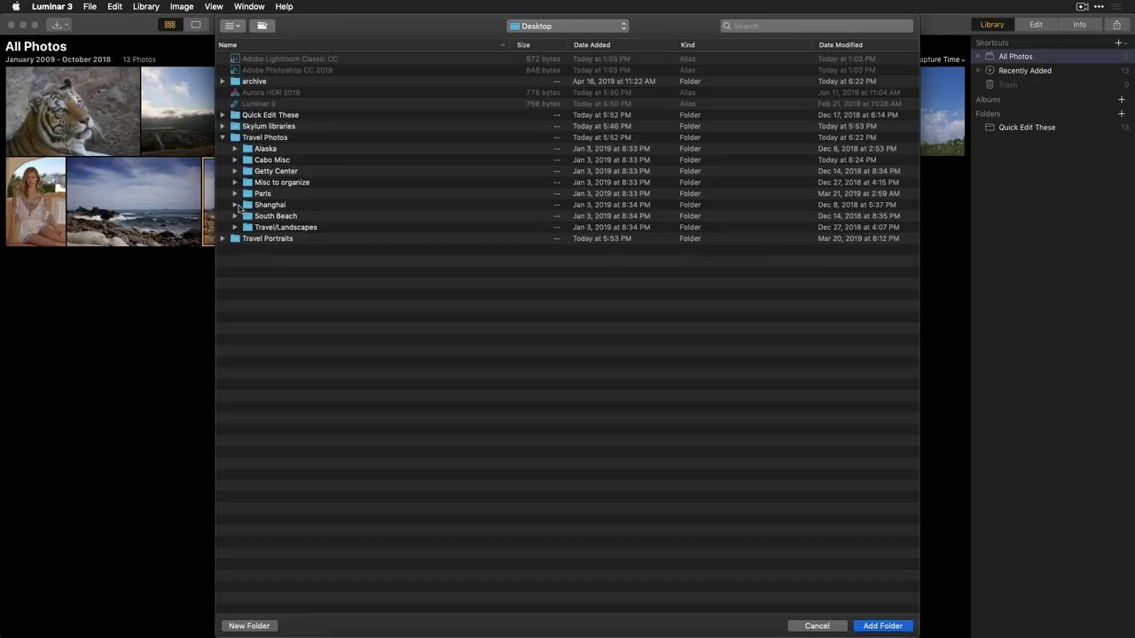
click(239, 207)
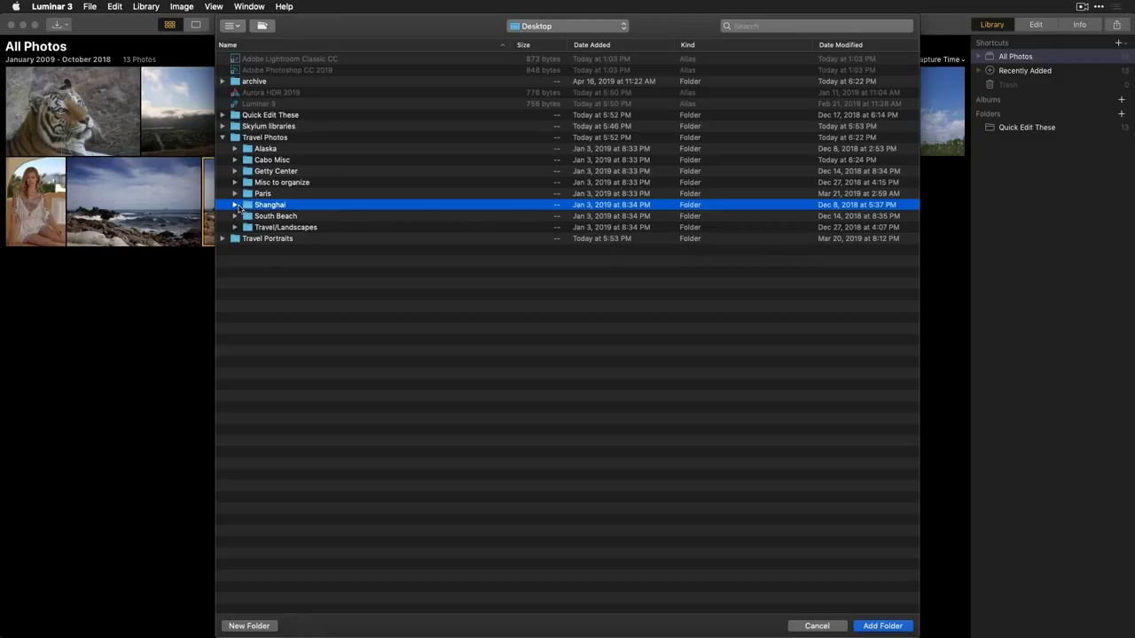
click(285, 241)
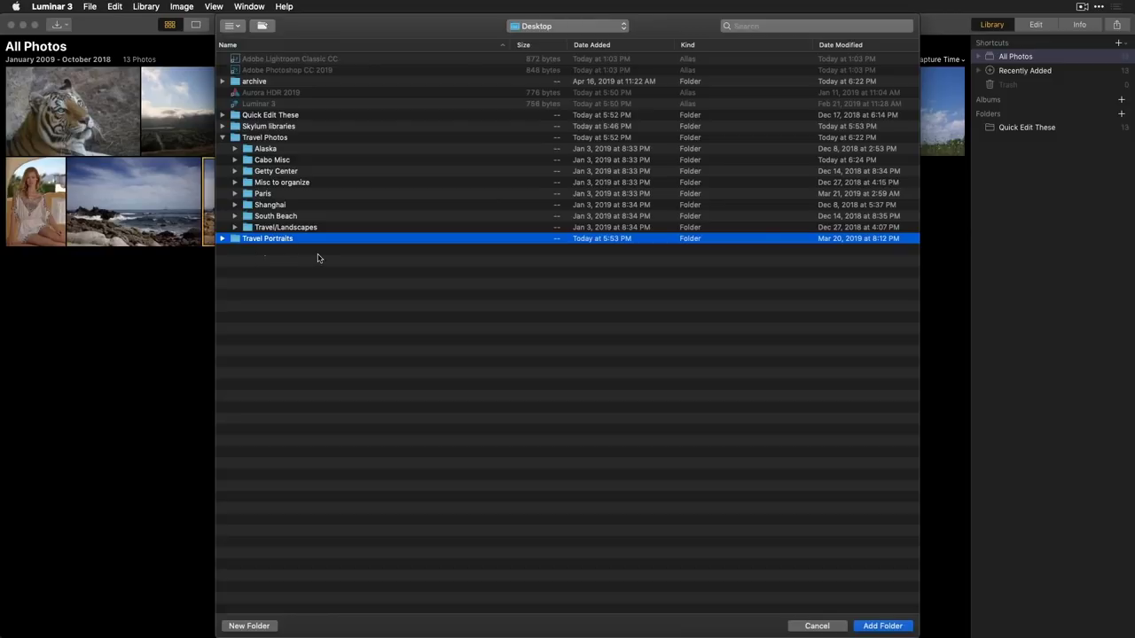
click(883, 626)
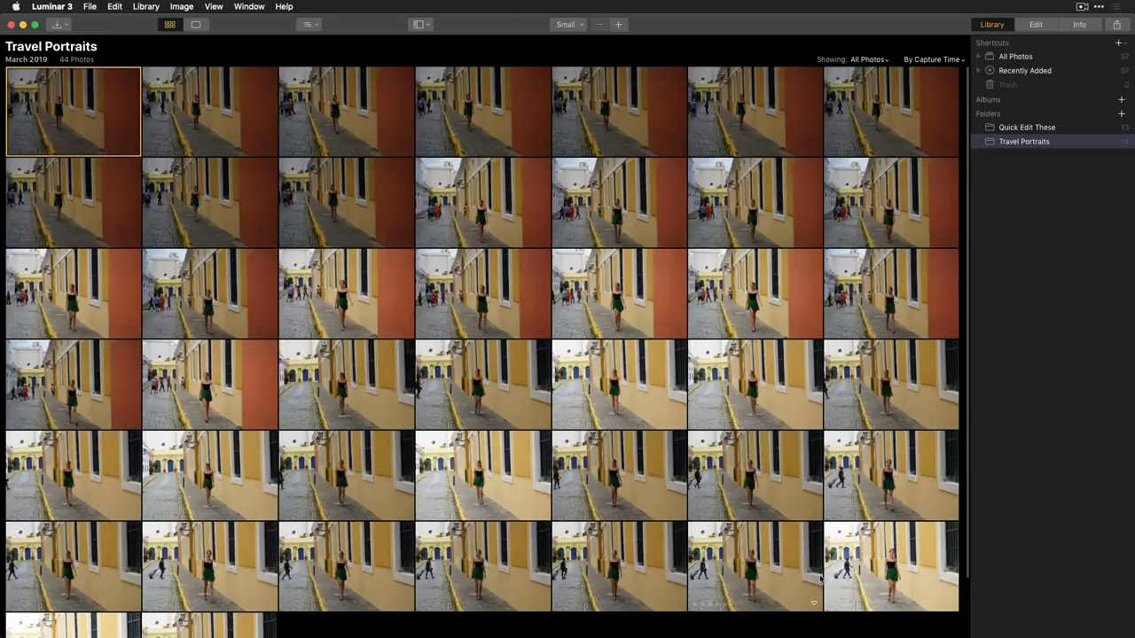
Step: Add the Travel Photos folder, including its subfolders, from the Desktop to the library
click(1123, 117)
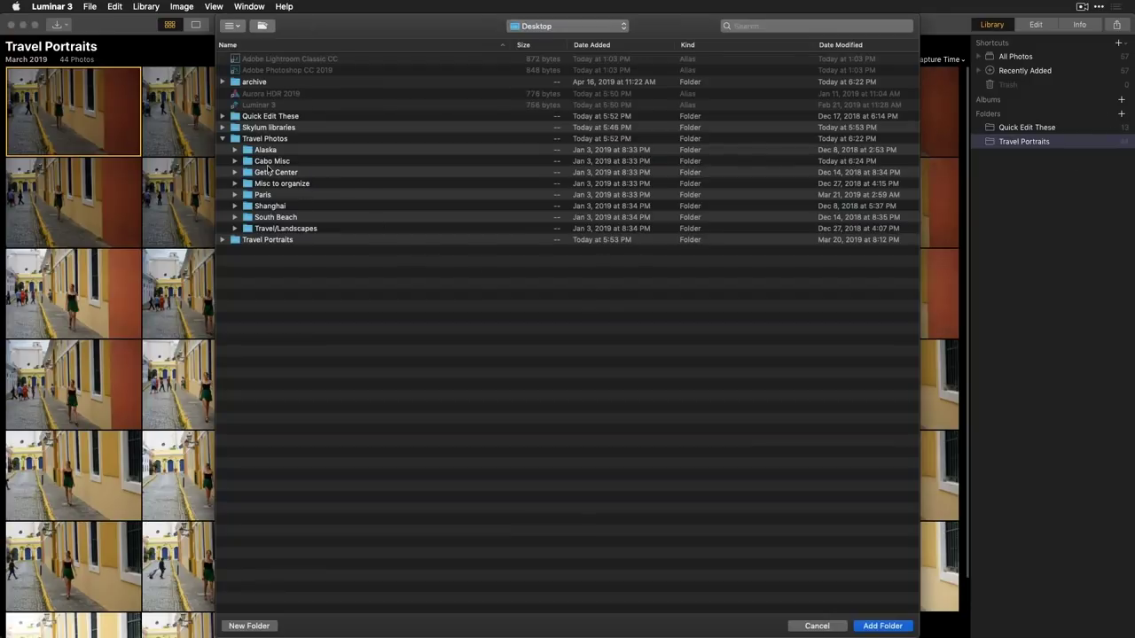
click(260, 139)
click(237, 140)
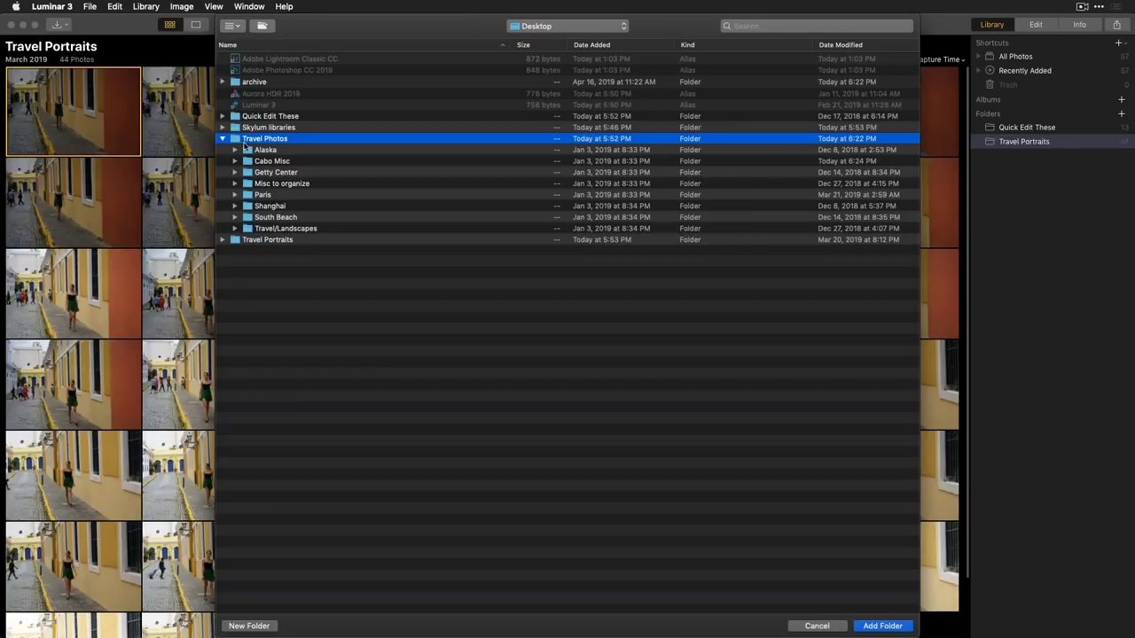
click(883, 626)
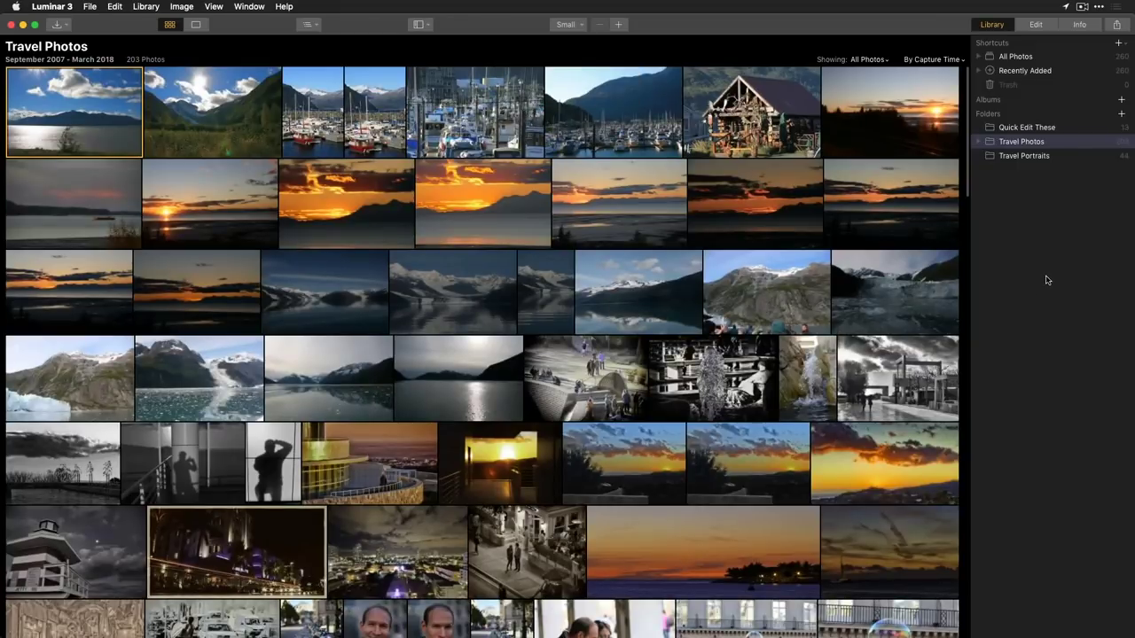
Step: Browse the Travel Photos gallery and set its thumbnail size to Medium
scroll(851, 357, down, 5)
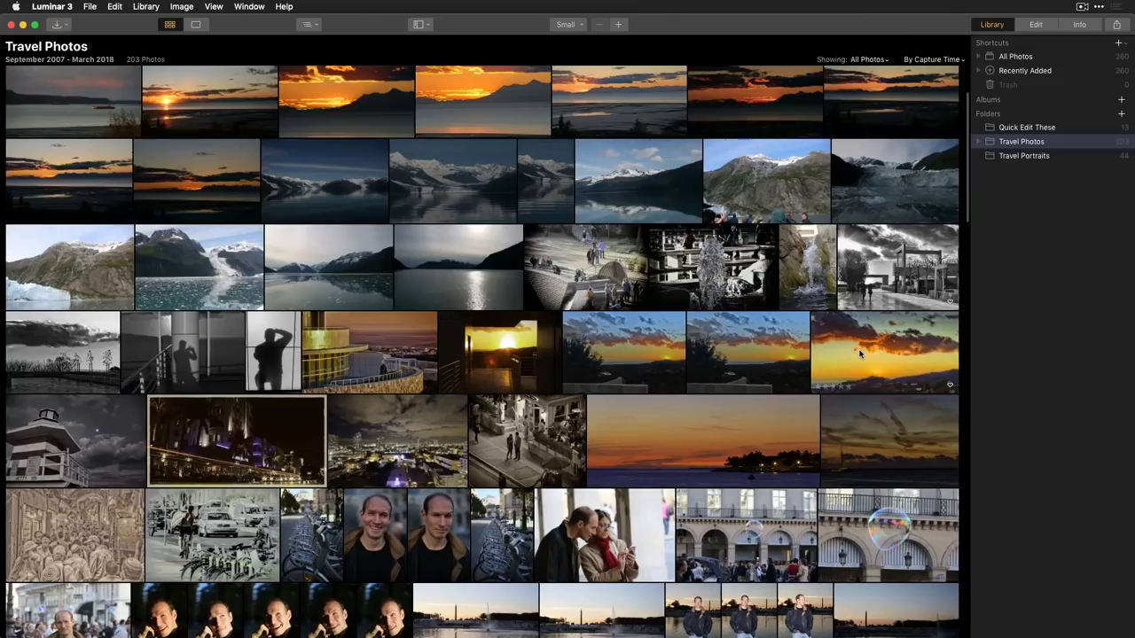
scroll(858, 359, down, 4)
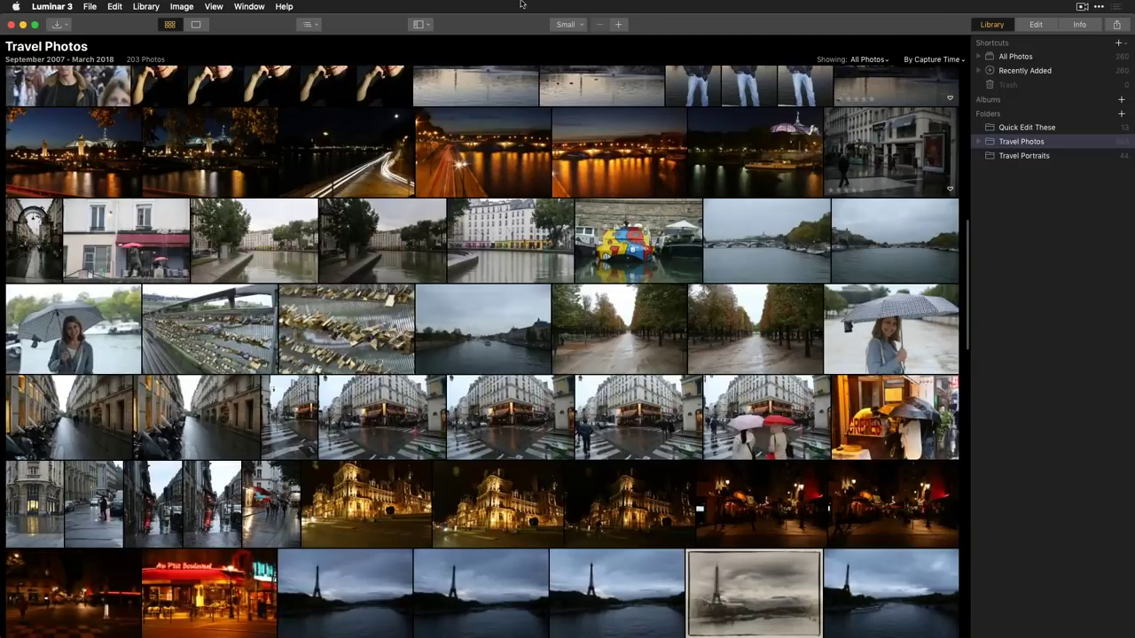
click(578, 25)
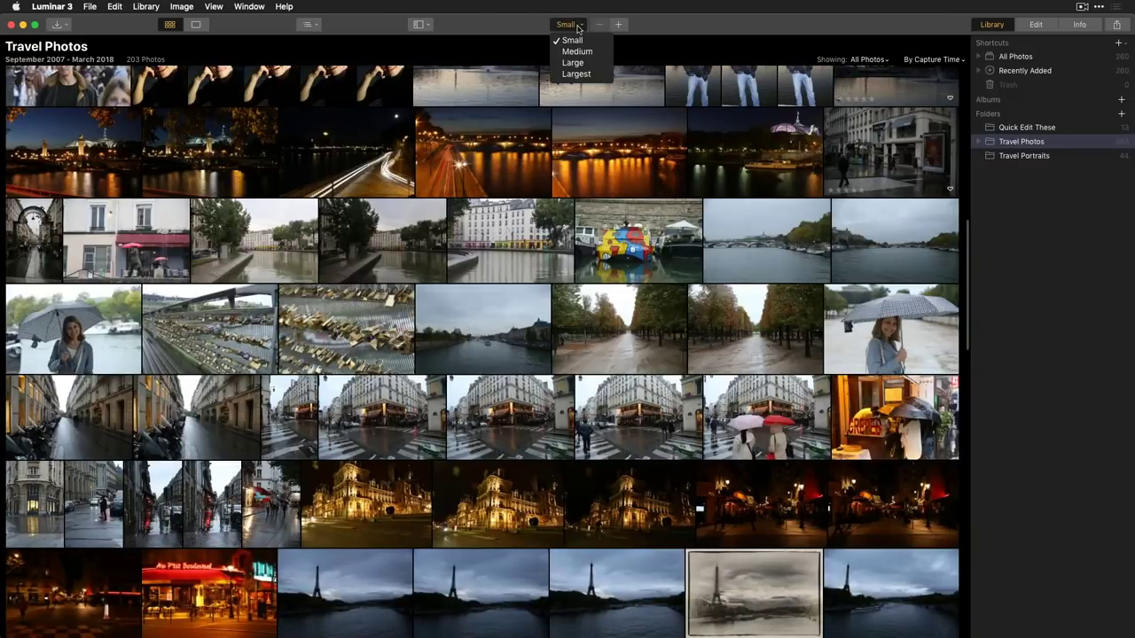
click(576, 51)
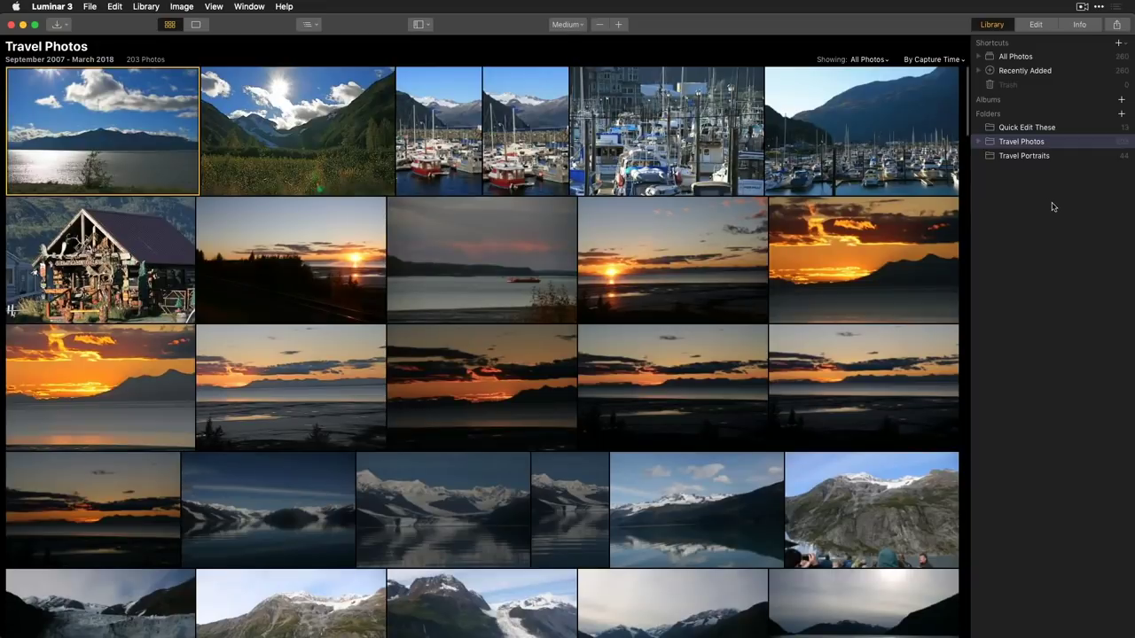
Step: Expand the Travel Photos folder and view its Misc to organize and Getty Center subfolders
click(979, 144)
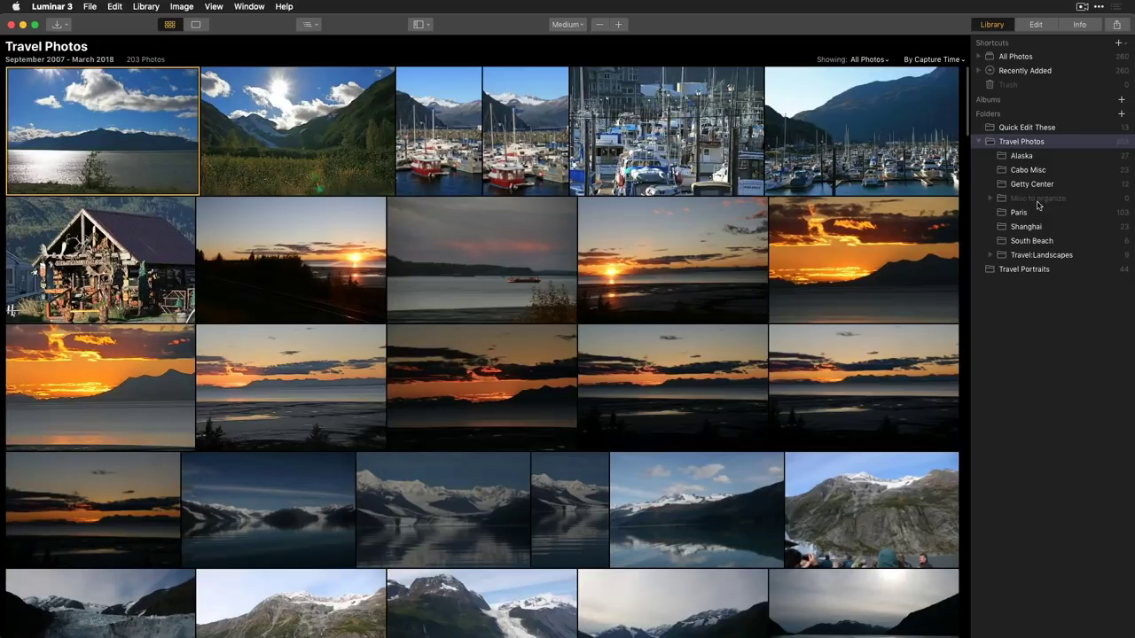
click(1037, 201)
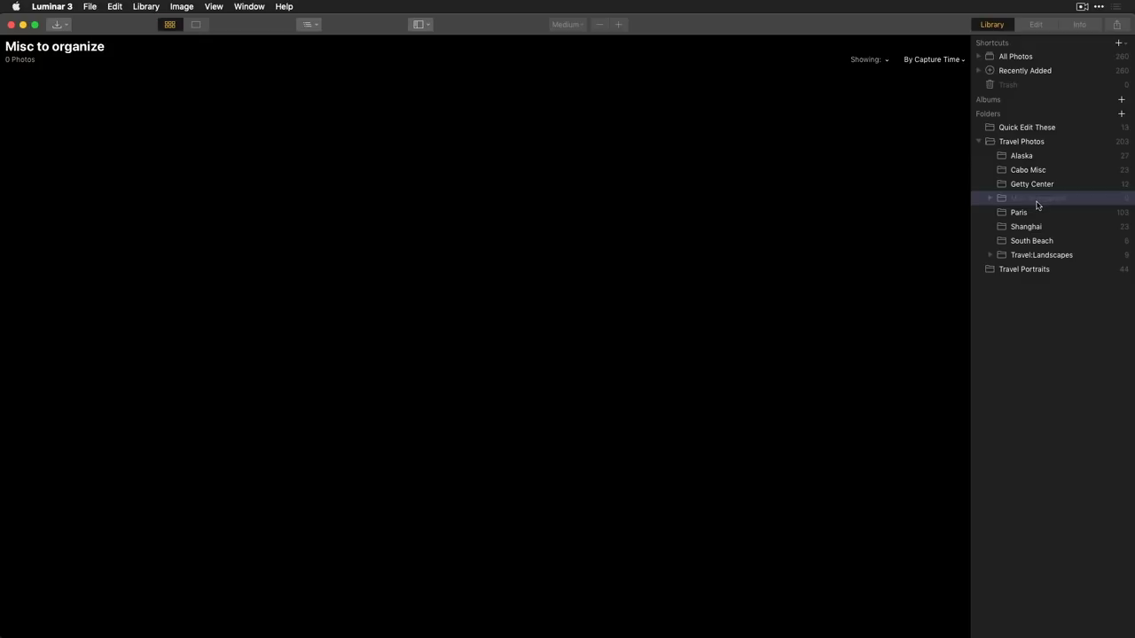
click(1028, 184)
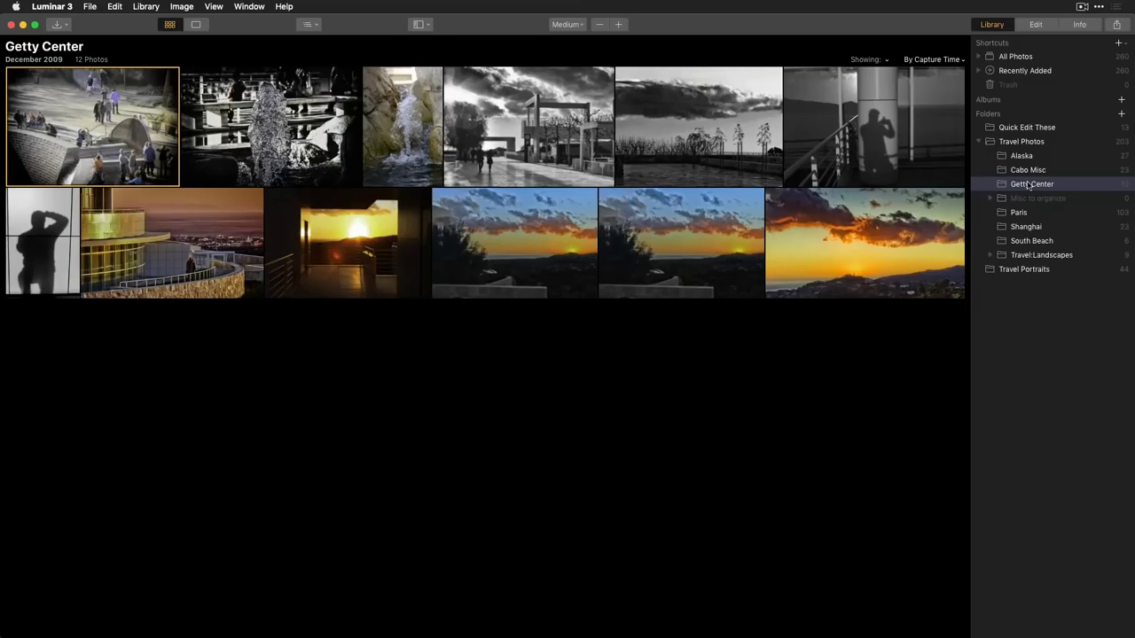
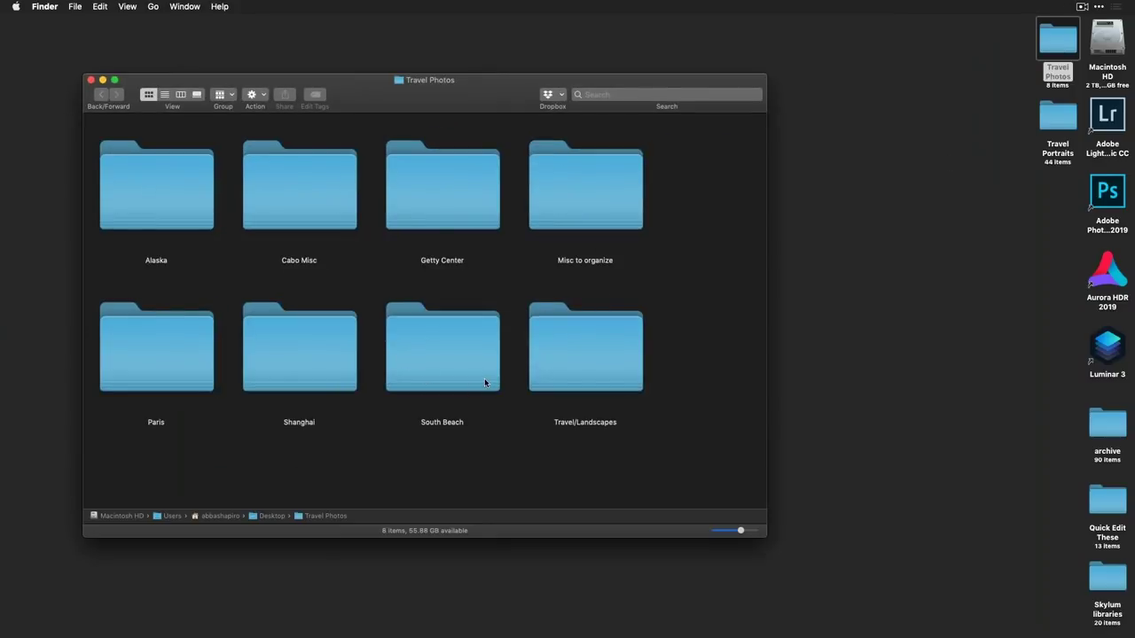
Step: In Finder, copy IMG_5617.jpg from Quick Edit These into the Misc to organize folder inside Travel Photos, and close both folder windows
double_click(590, 206)
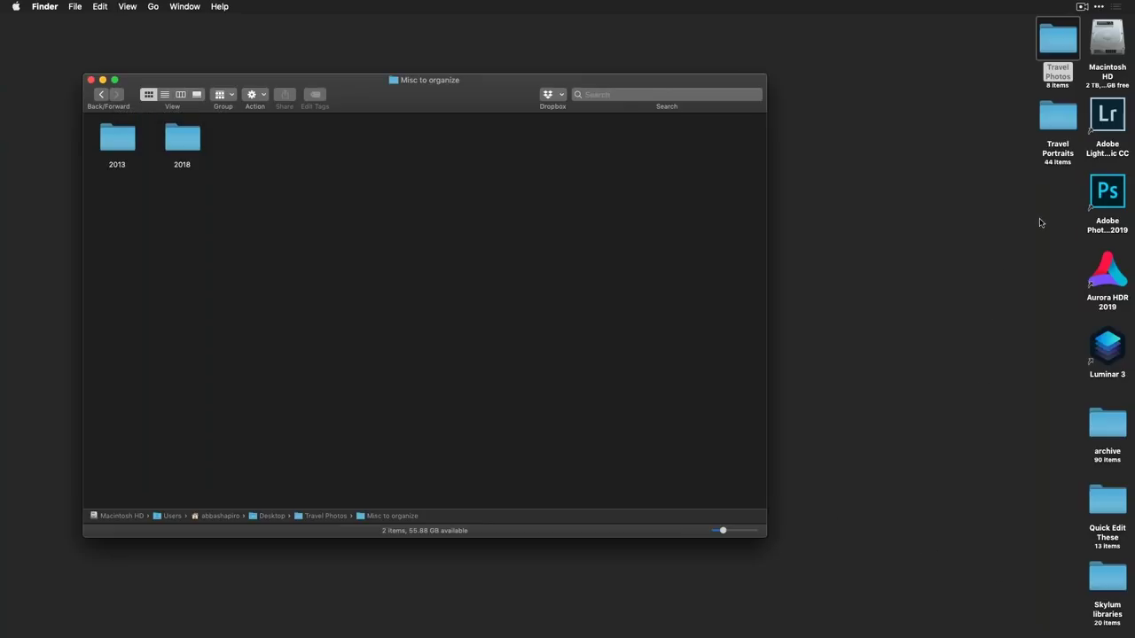
double_click(1105, 502)
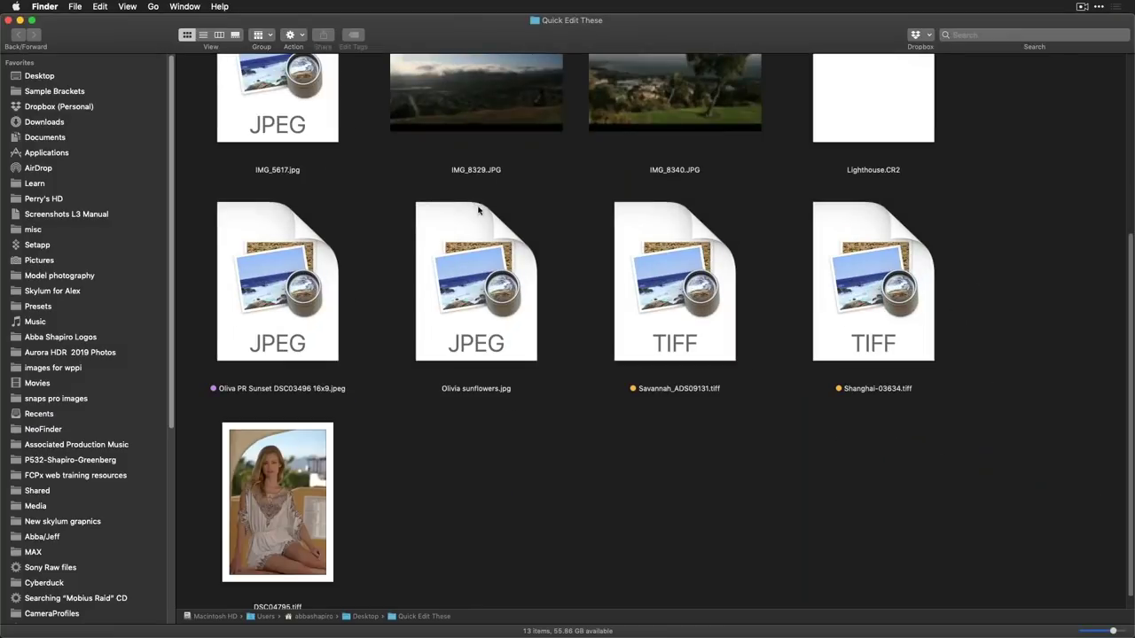
scroll(497, 245, up, 3)
drag(396, 46, 776, 116)
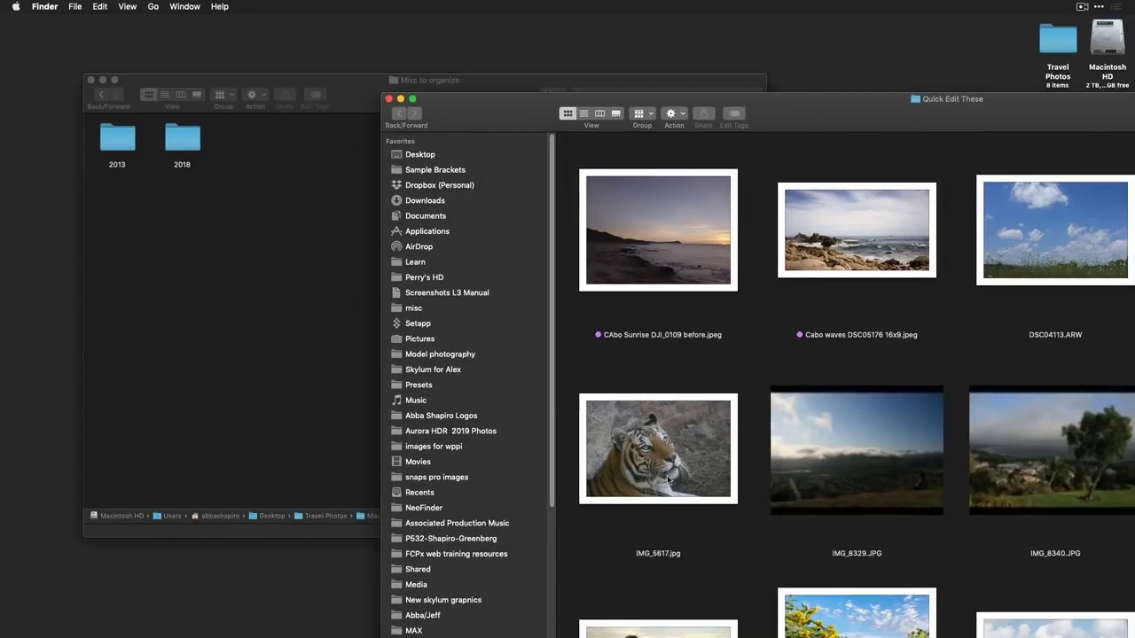
drag(661, 473, 241, 333)
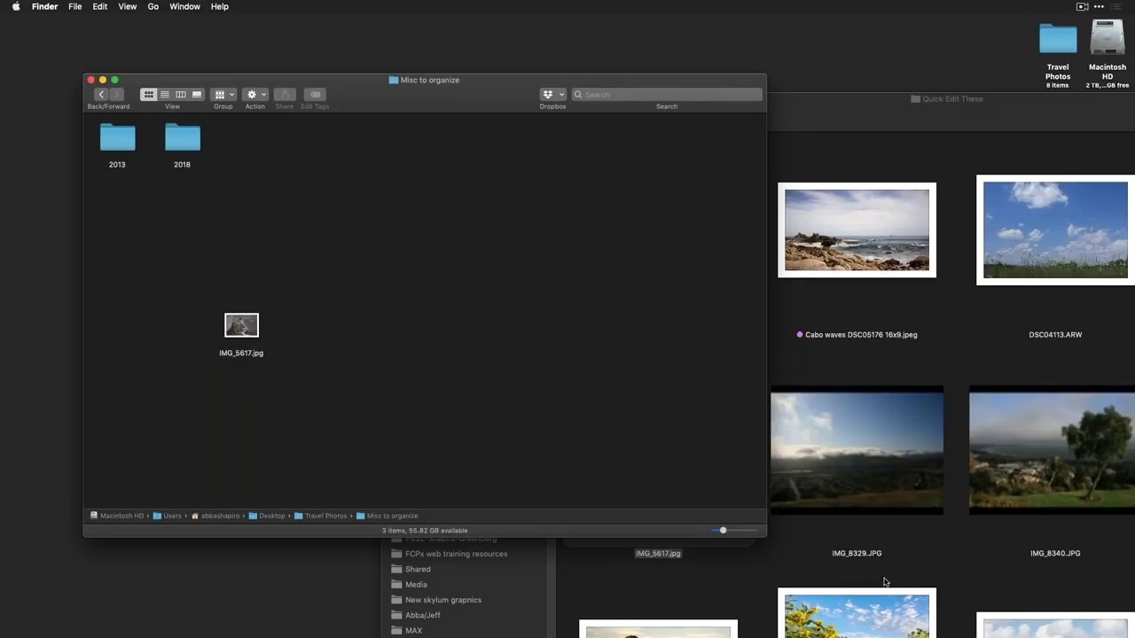
click(865, 555)
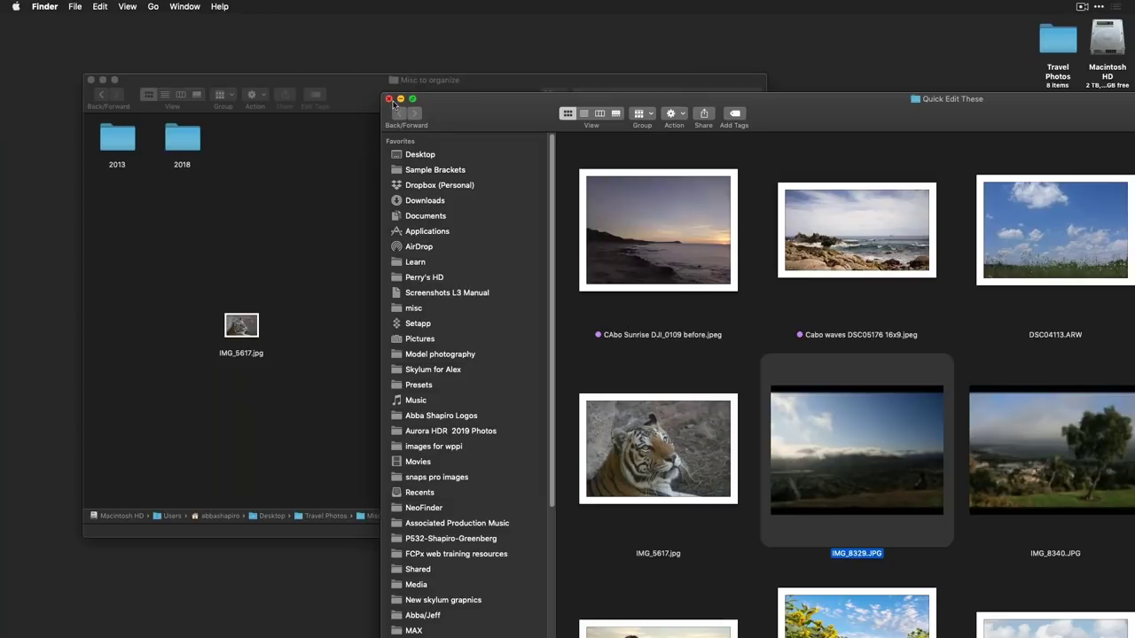
click(389, 99)
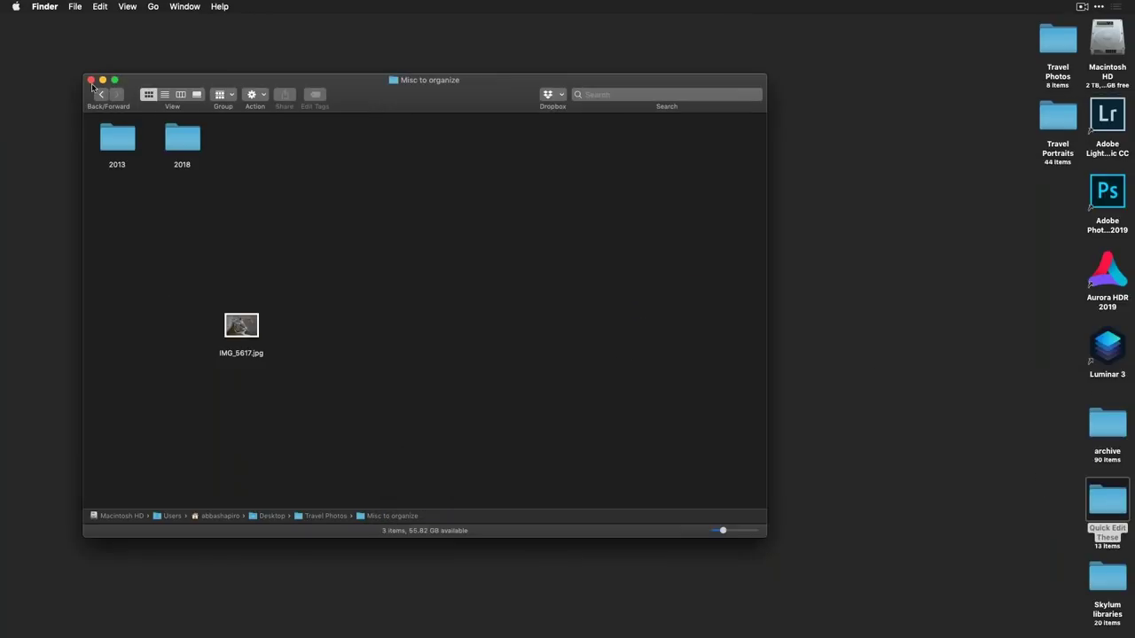
click(90, 81)
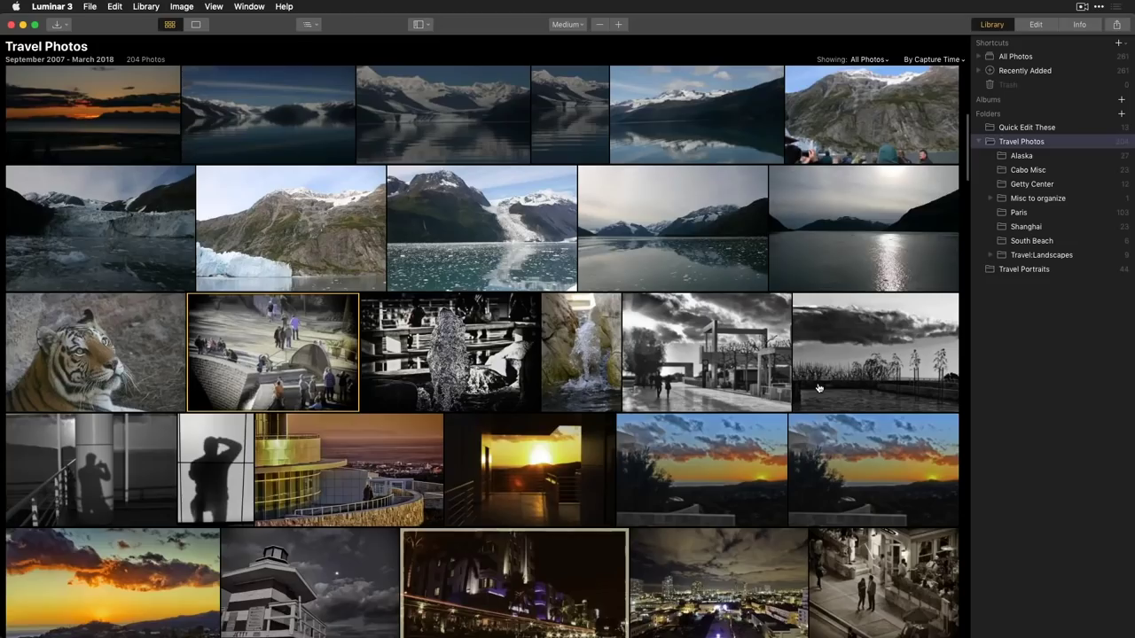
Step: Move the tiger photo from the Misc to organize folder into the Paris folder and display the Paris folder
click(1037, 198)
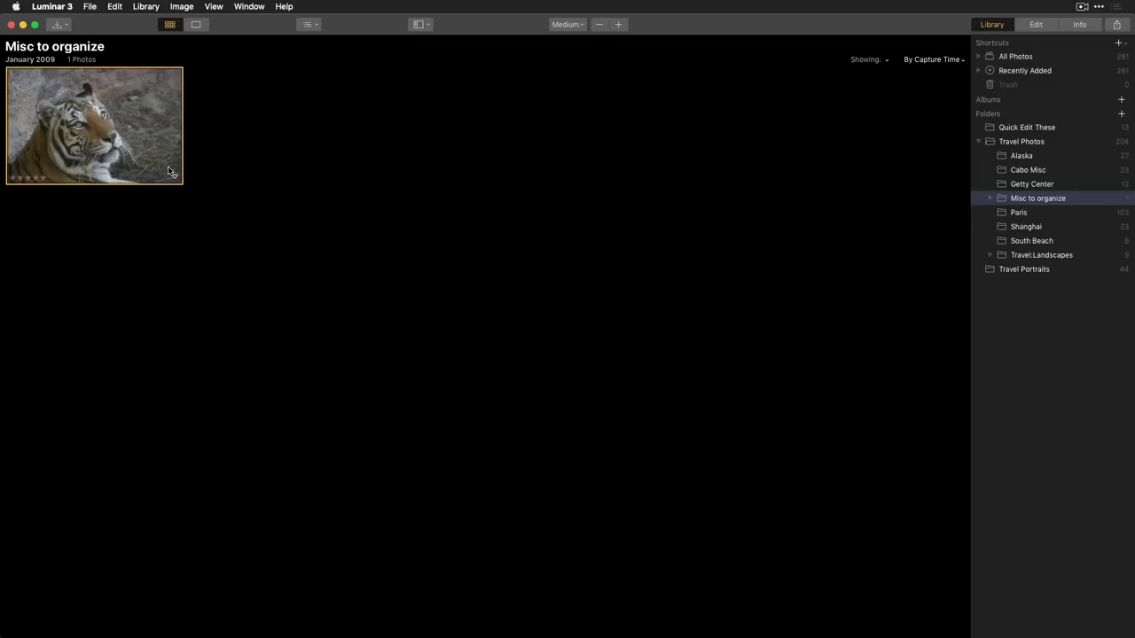
click(993, 200)
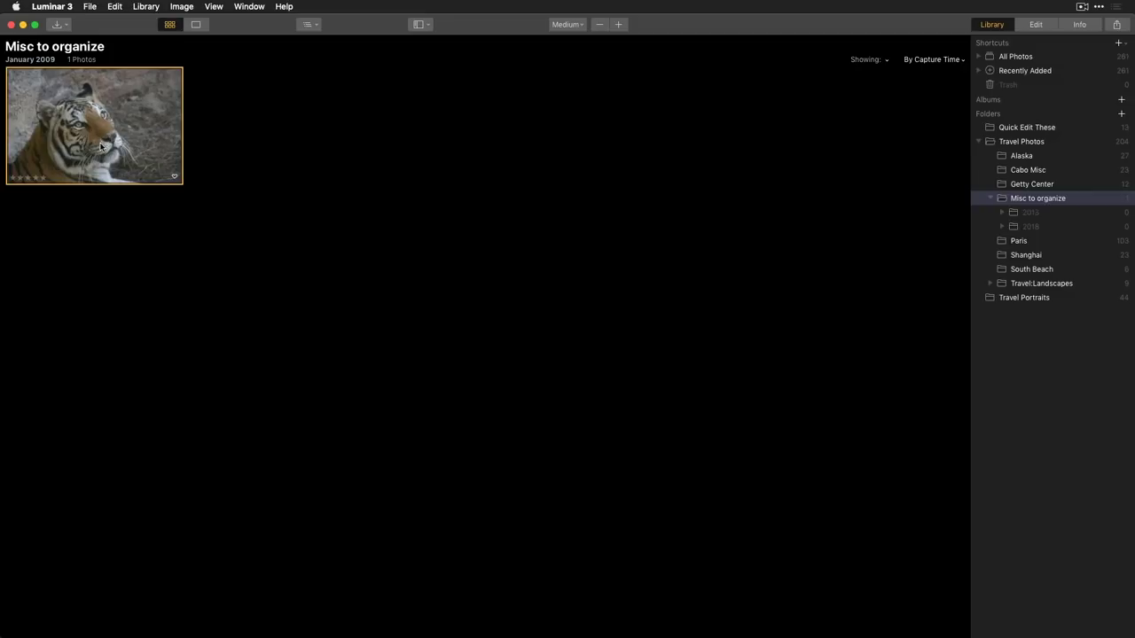
drag(99, 147, 1093, 245)
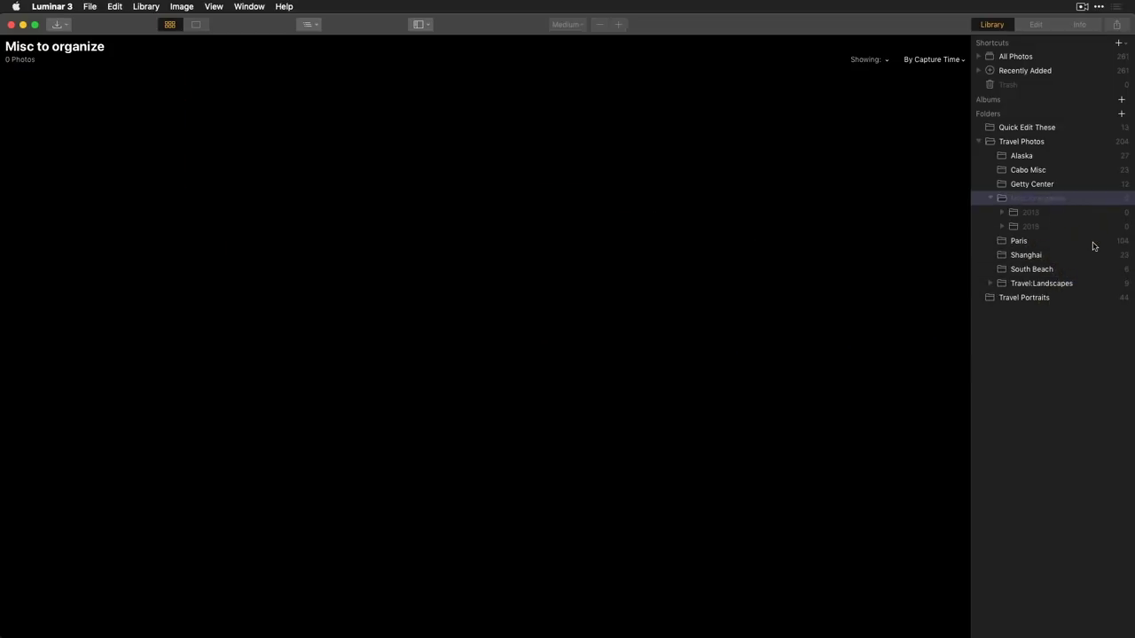
click(1028, 242)
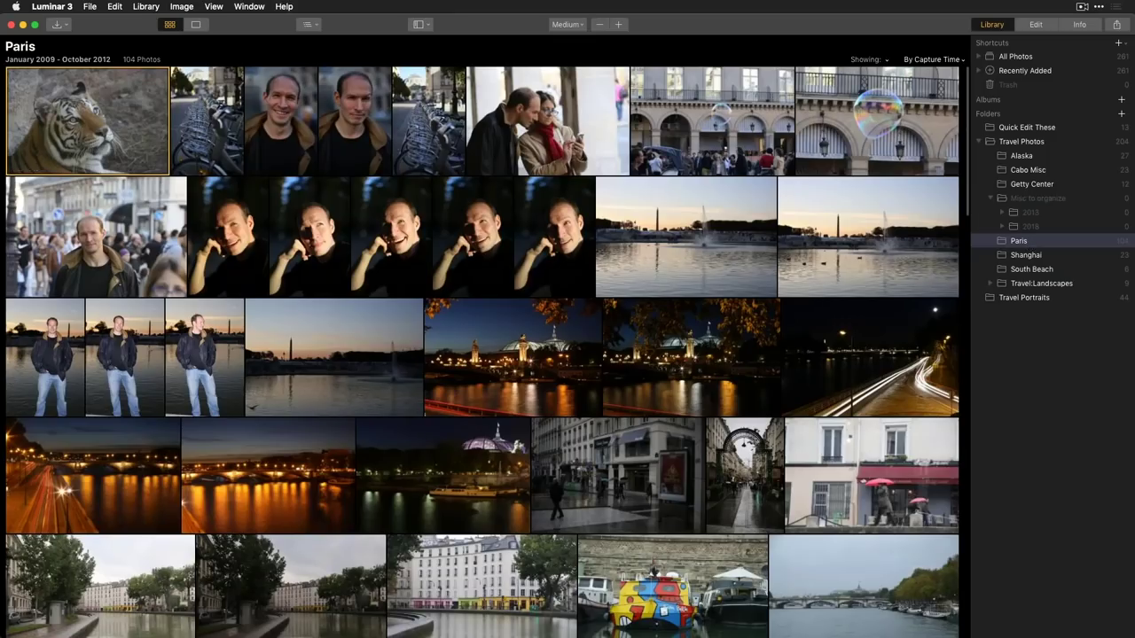
Step: Show the Paris folder in Finder, examine its image files in an enlarged window, and close the window
right_click(1039, 244)
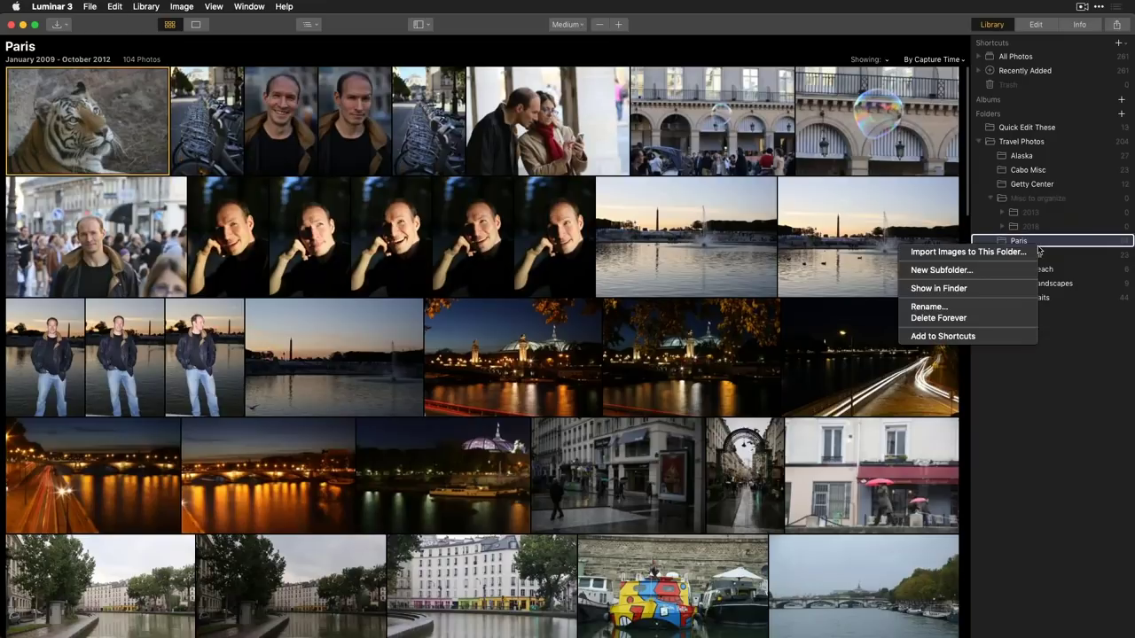
click(995, 291)
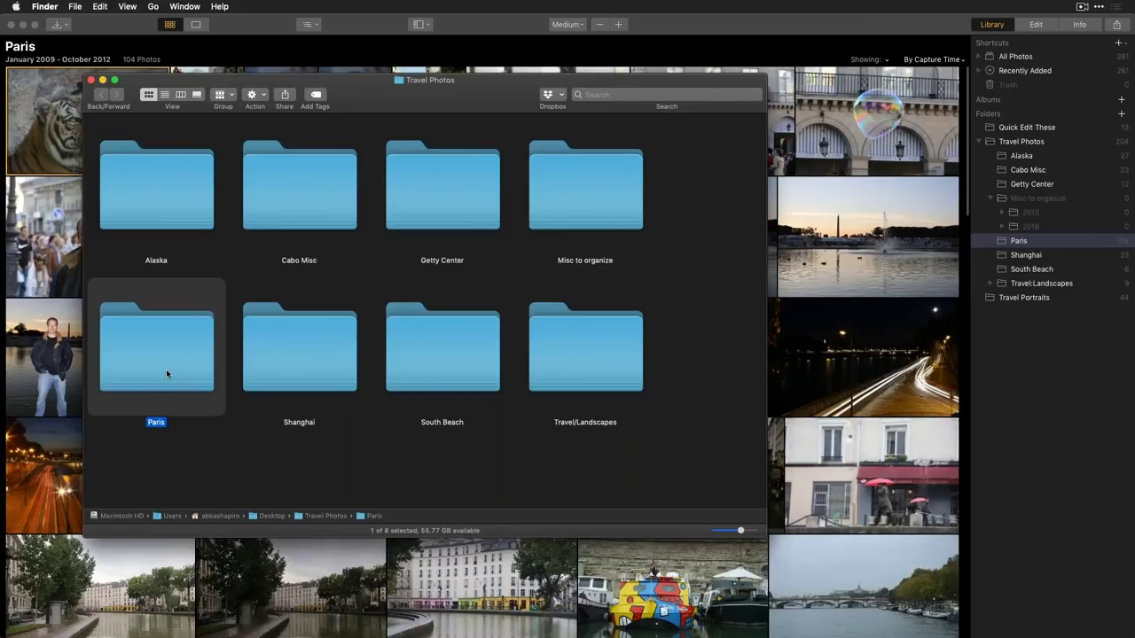
double_click(166, 369)
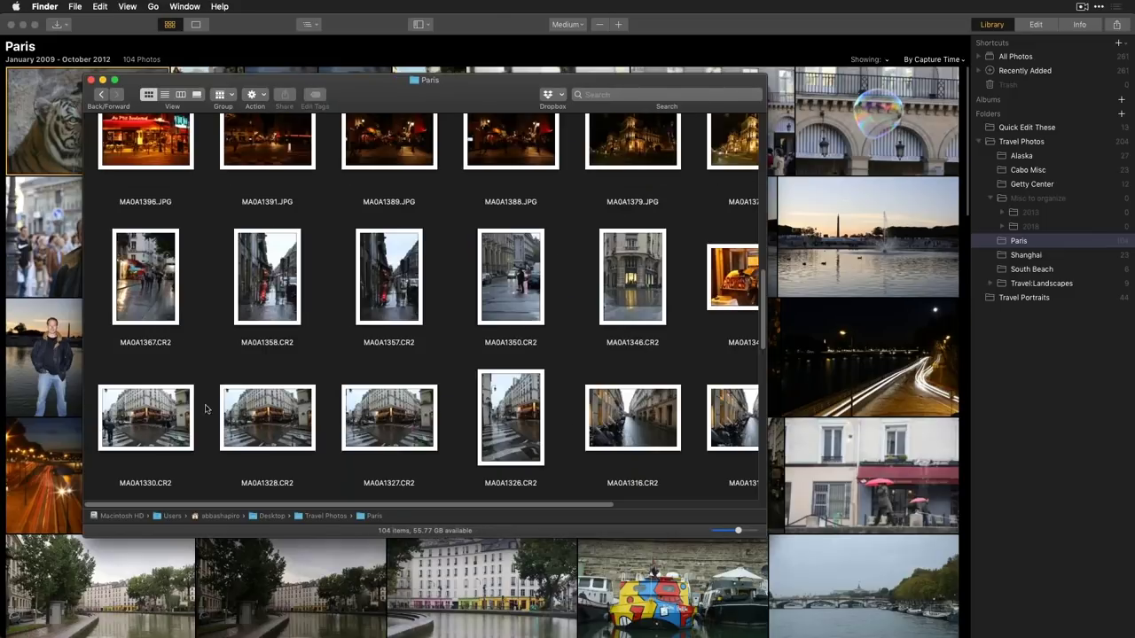
drag(760, 536, 888, 596)
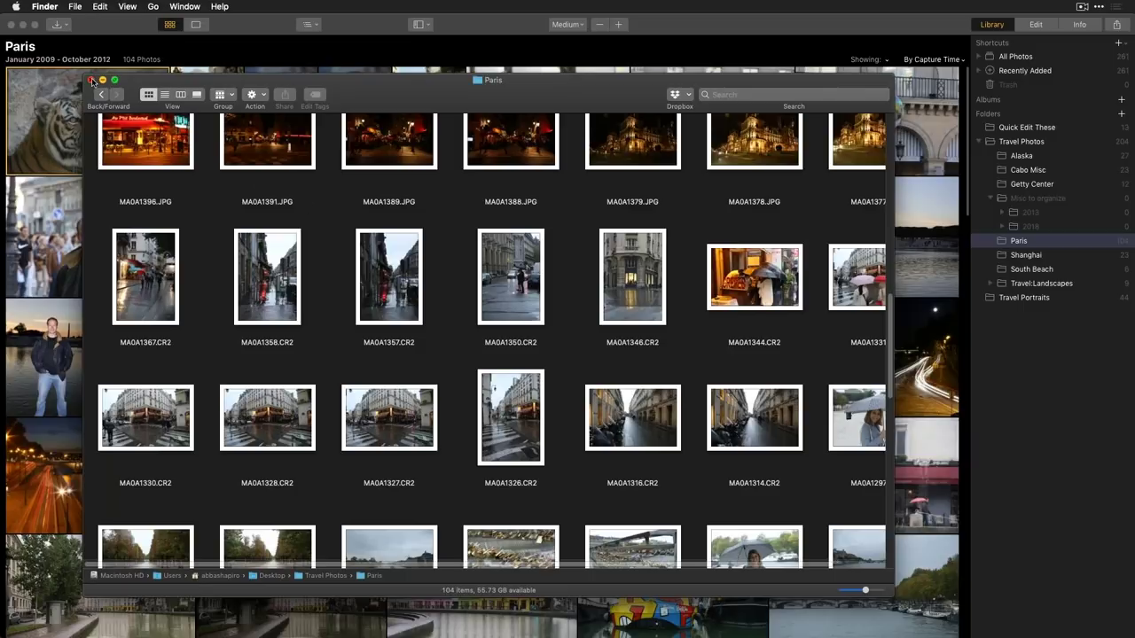
click(92, 81)
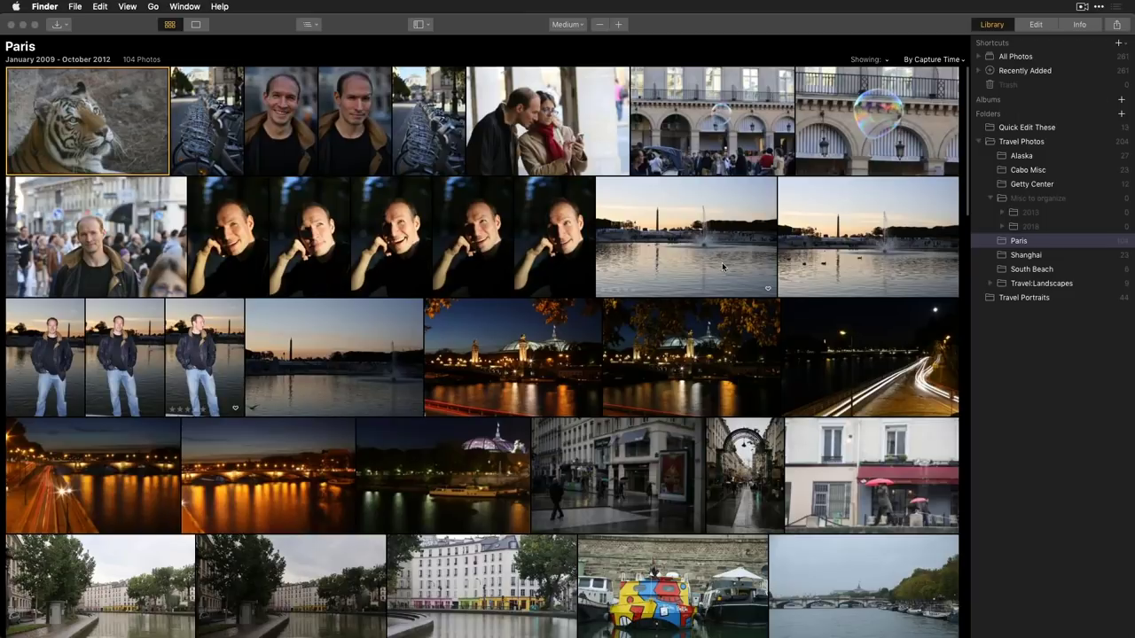
Step: Select the twelve photos featuring people in the first three rows of the Paris gallery, leaving out the crowd by the arcades
click(274, 149)
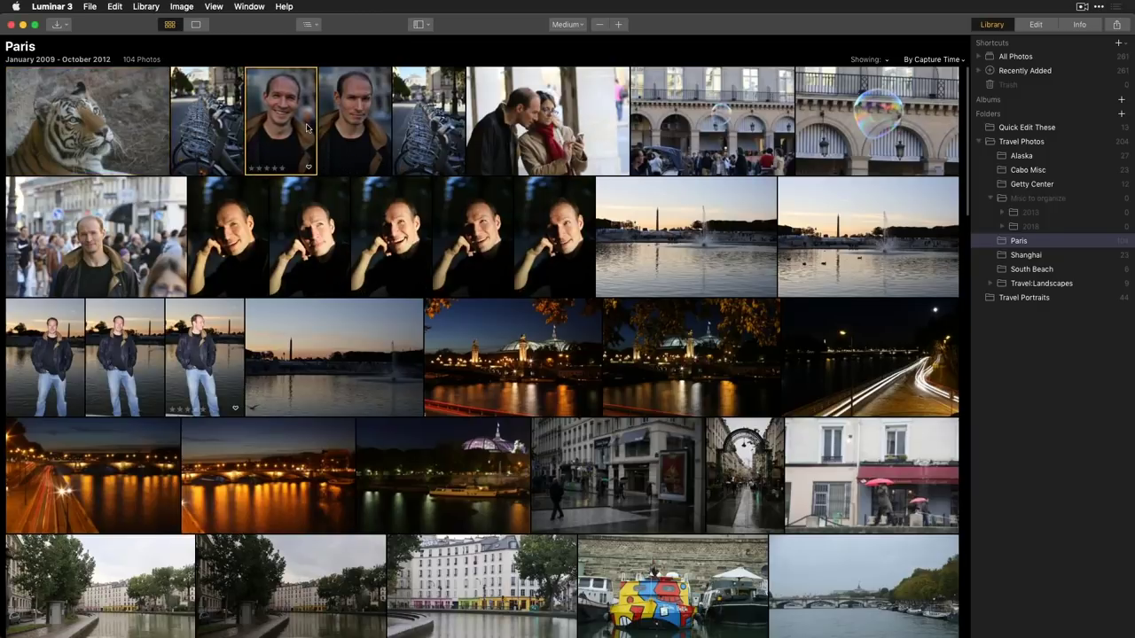
shift+click(362, 140)
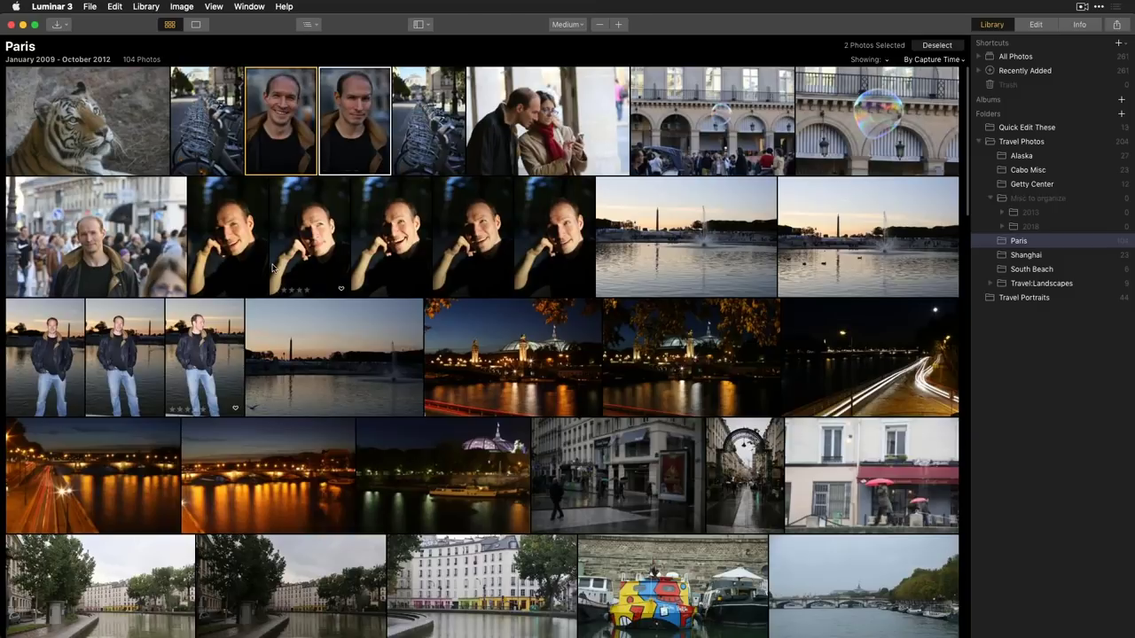
super+click(166, 278)
super+click(235, 264)
super+click(297, 262)
super+click(390, 257)
super+click(505, 239)
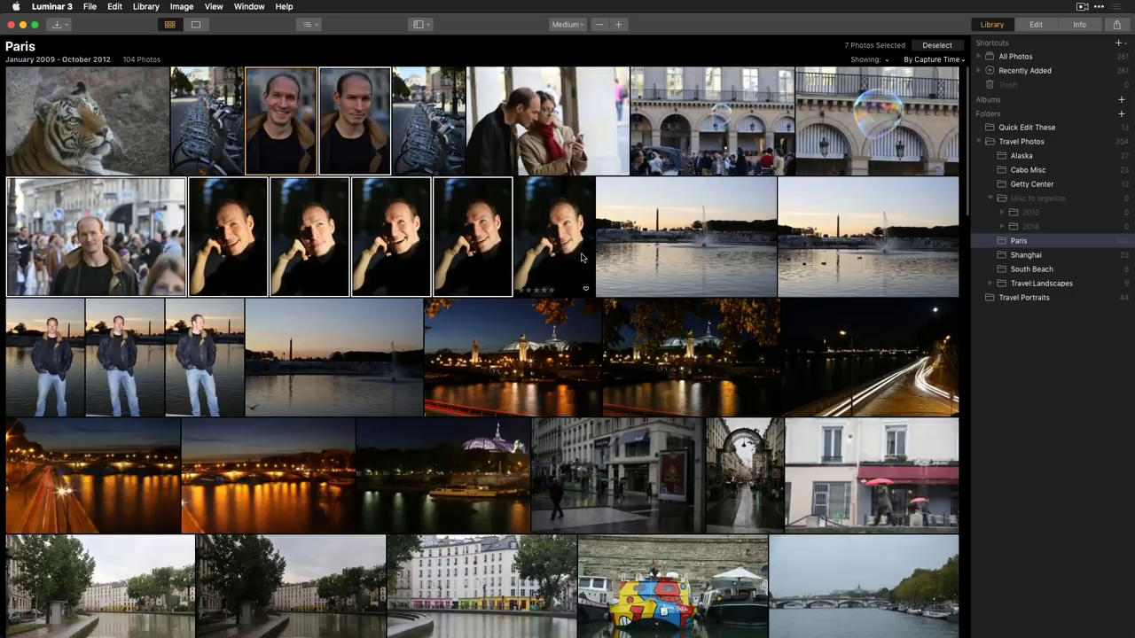
super+click(583, 257)
super+click(512, 119)
super+click(205, 323)
super+click(125, 362)
super+click(77, 366)
Step: Extend the selection with the two umbrella portraits and the three viewpoint photos of the woman in the blue scarf
scroll(331, 441, down, 3)
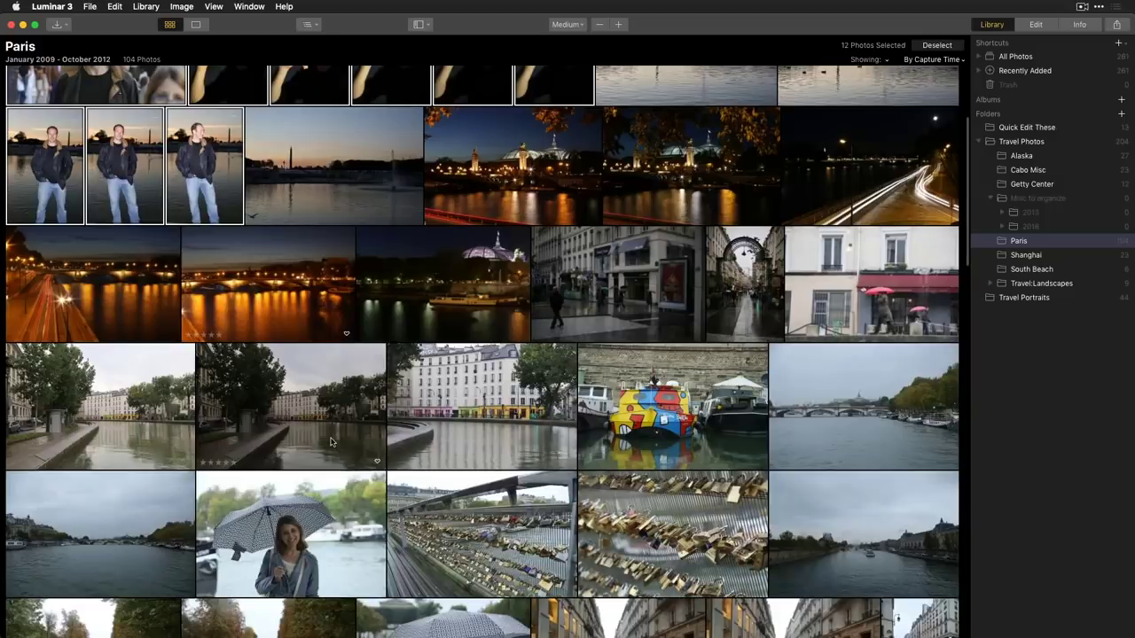
scroll(331, 441, down, 5)
super+click(437, 283)
super+click(282, 127)
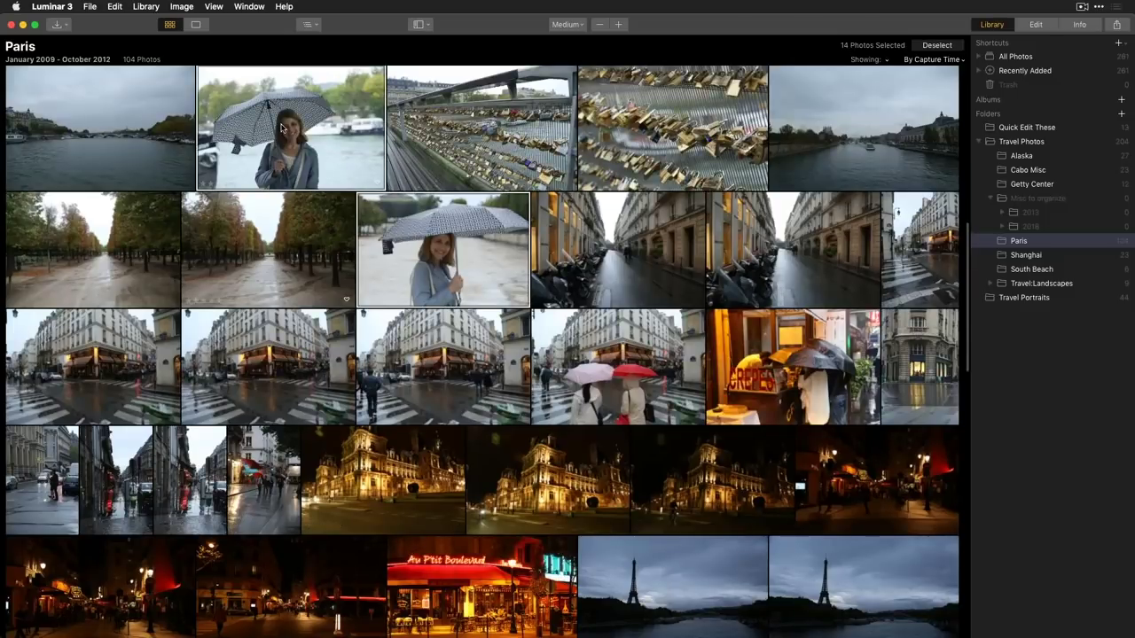
scroll(412, 357, down, 5)
super+click(707, 523)
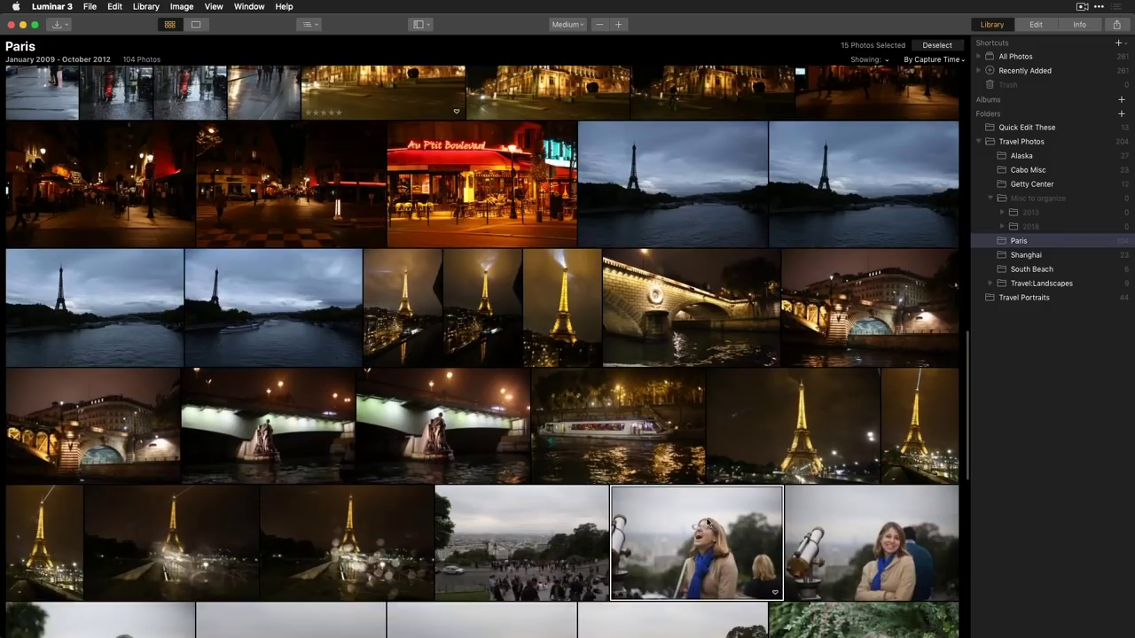
super+click(870, 523)
scroll(833, 512, down, 5)
super+click(159, 348)
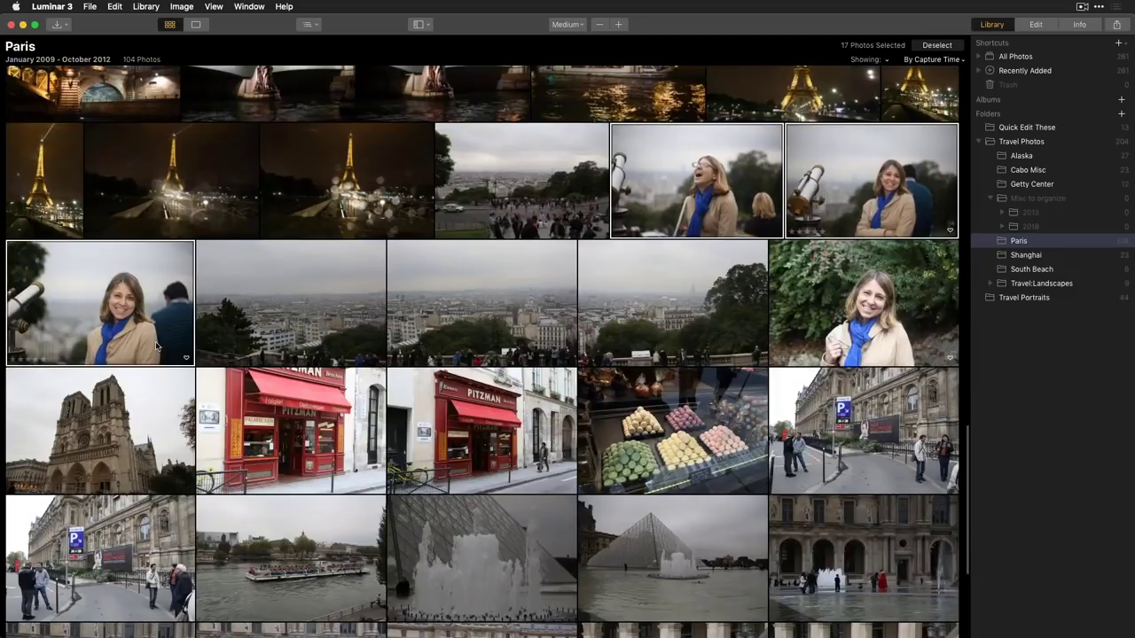
Step: Create an album named People from the selected photos and clear the selection
click(1121, 102)
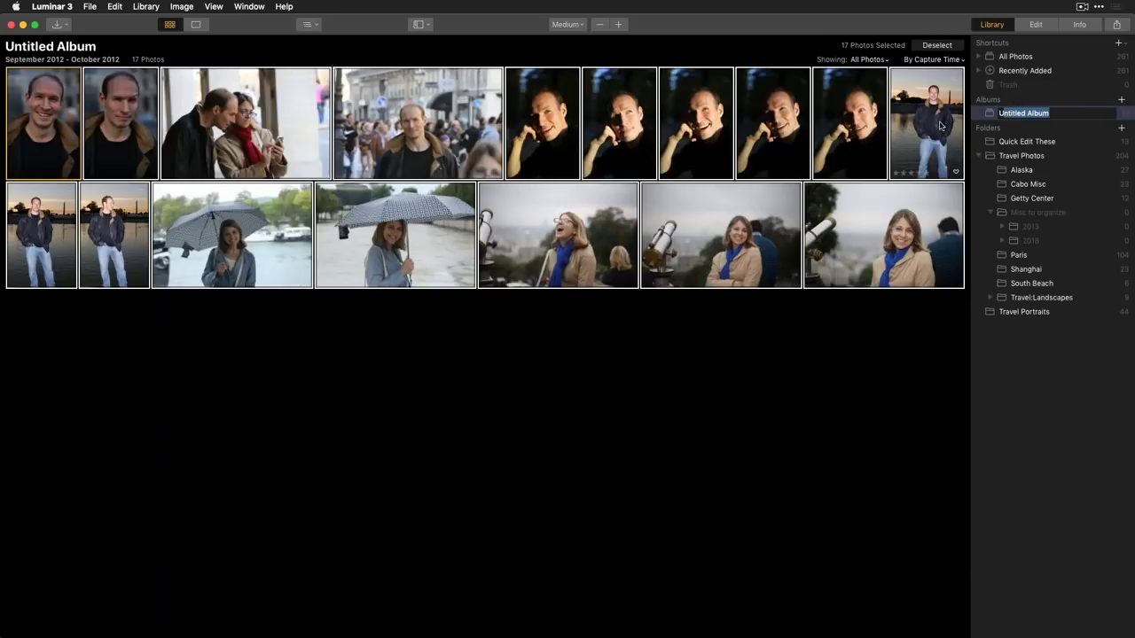
key(BackSpace)
text(People)
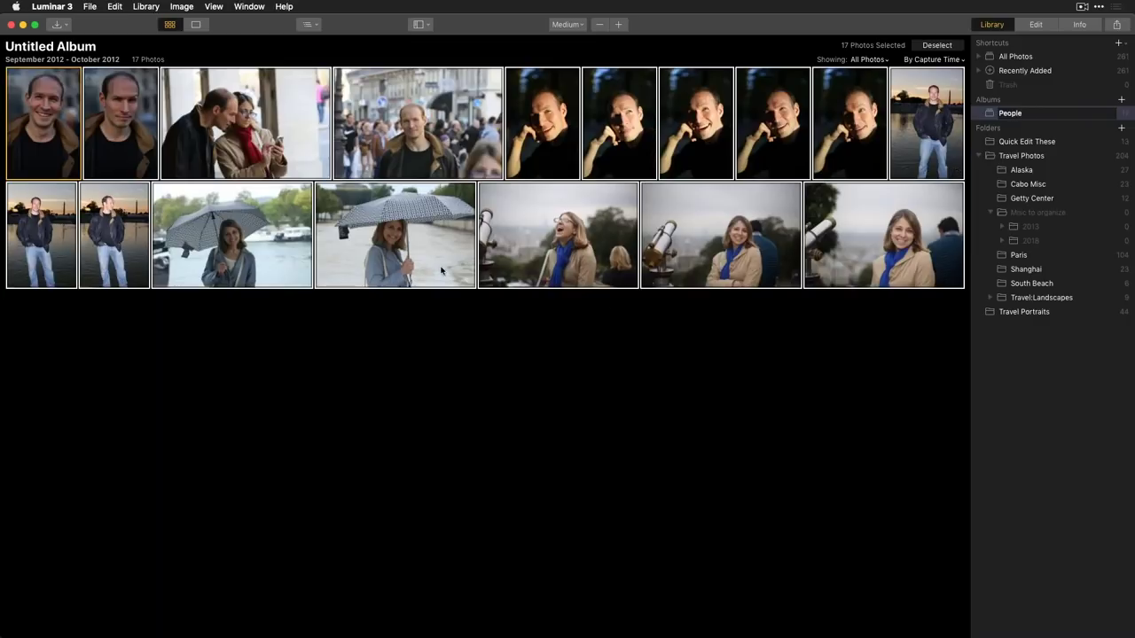
click(440, 401)
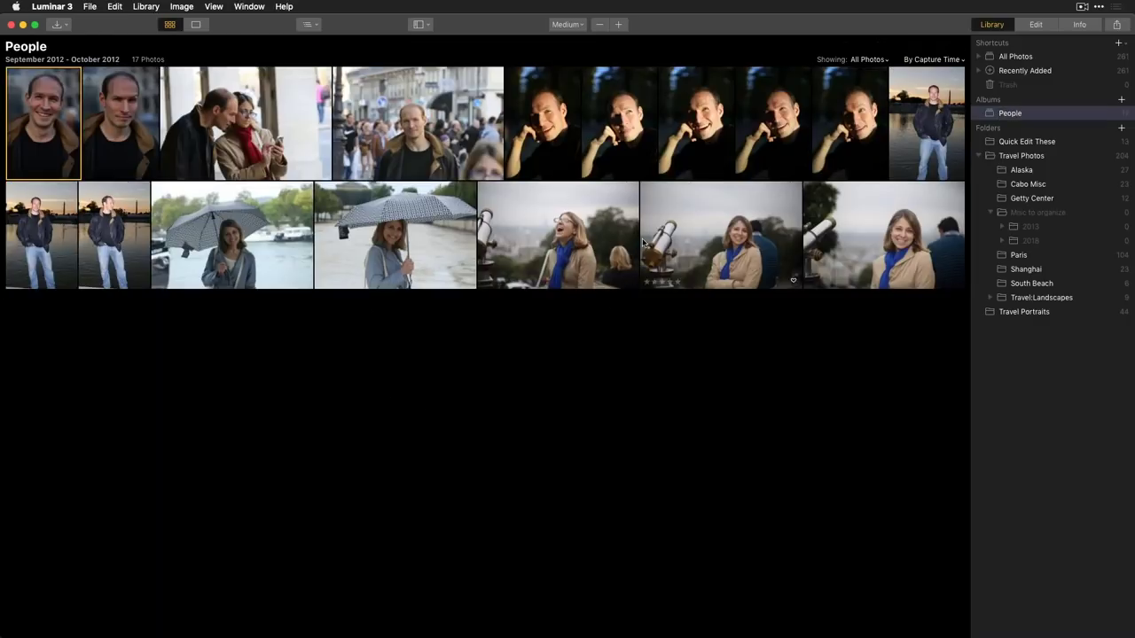
Step: Add the Paris portrait in front of the greenery and the street photo with the parking sign to the People album, and view the album
click(1020, 254)
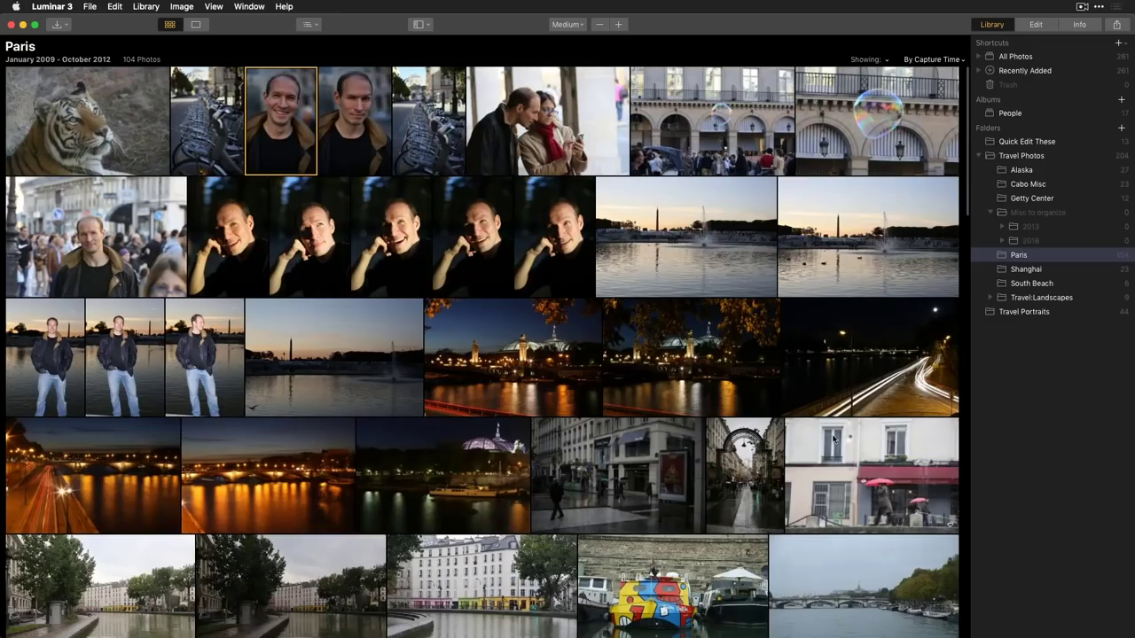
scroll(834, 438, down, 20)
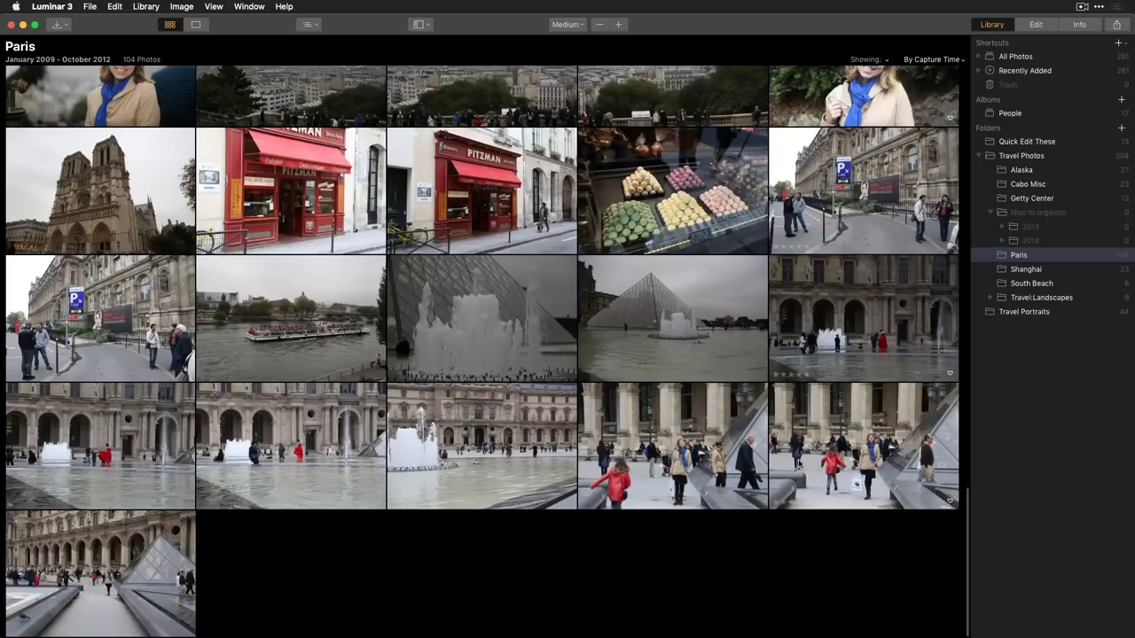
scroll(795, 476, up, 5)
drag(877, 208, 1064, 111)
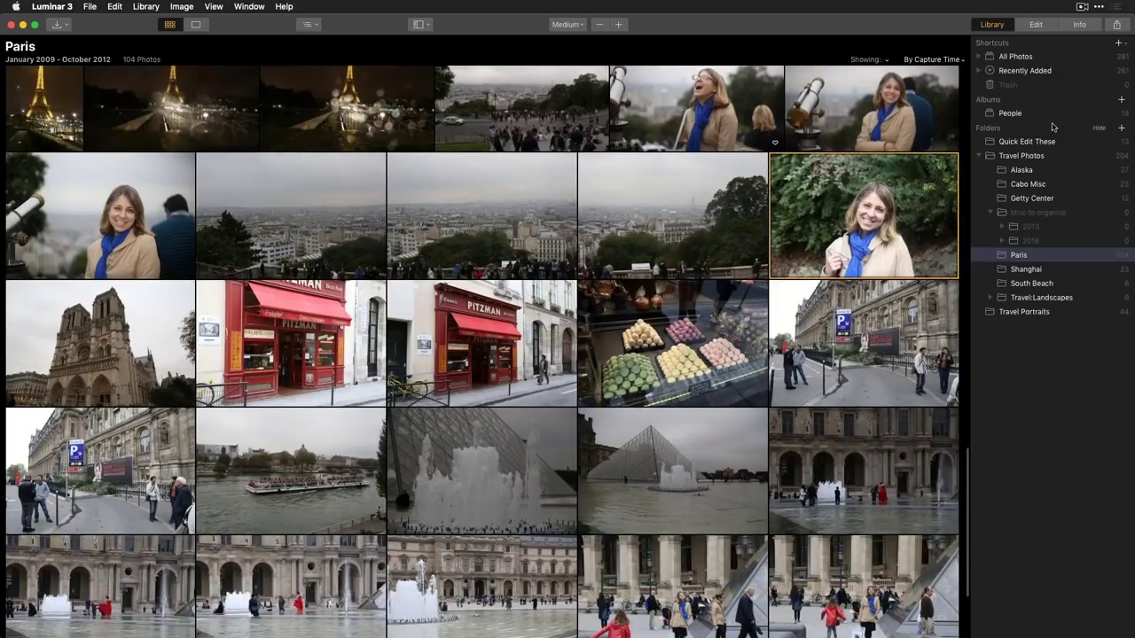
scroll(782, 596, down, 3)
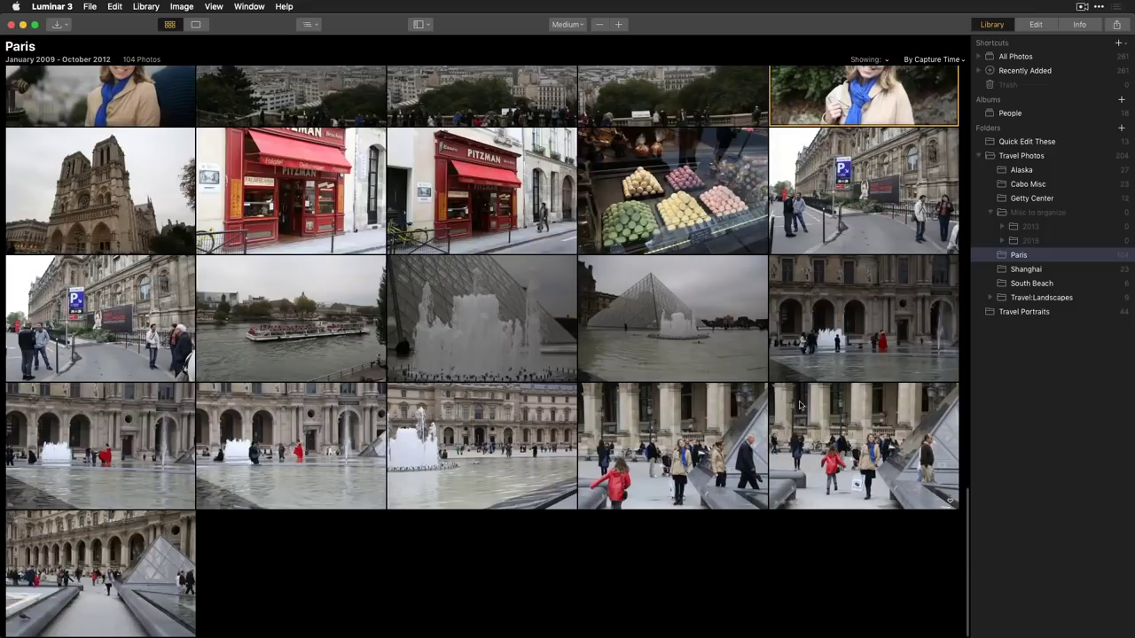
drag(849, 236, 1024, 115)
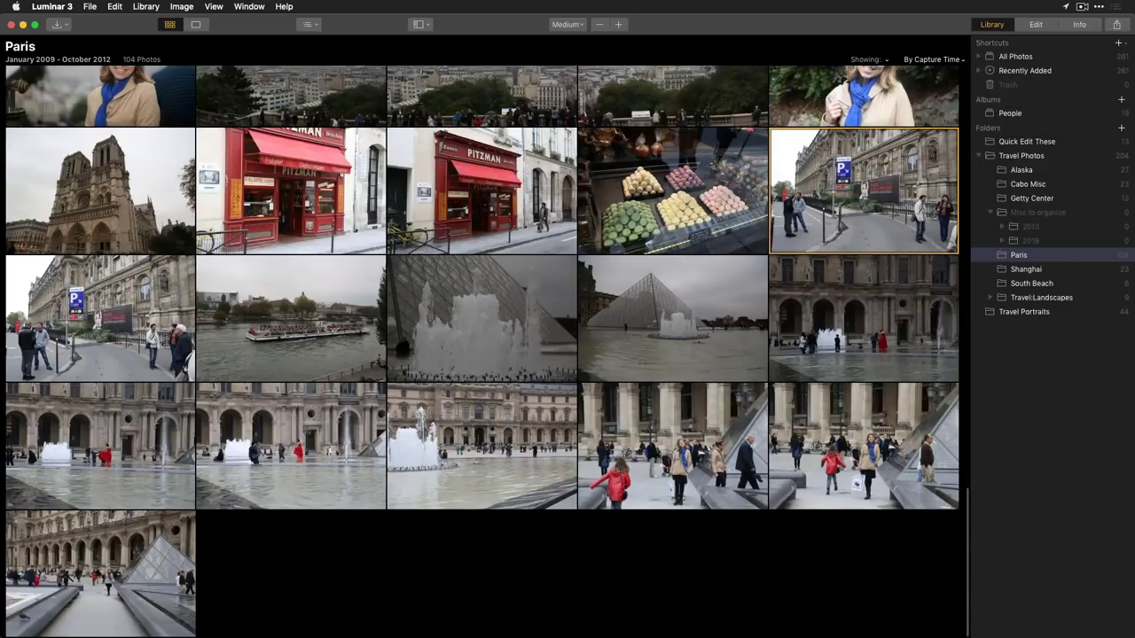
click(1011, 114)
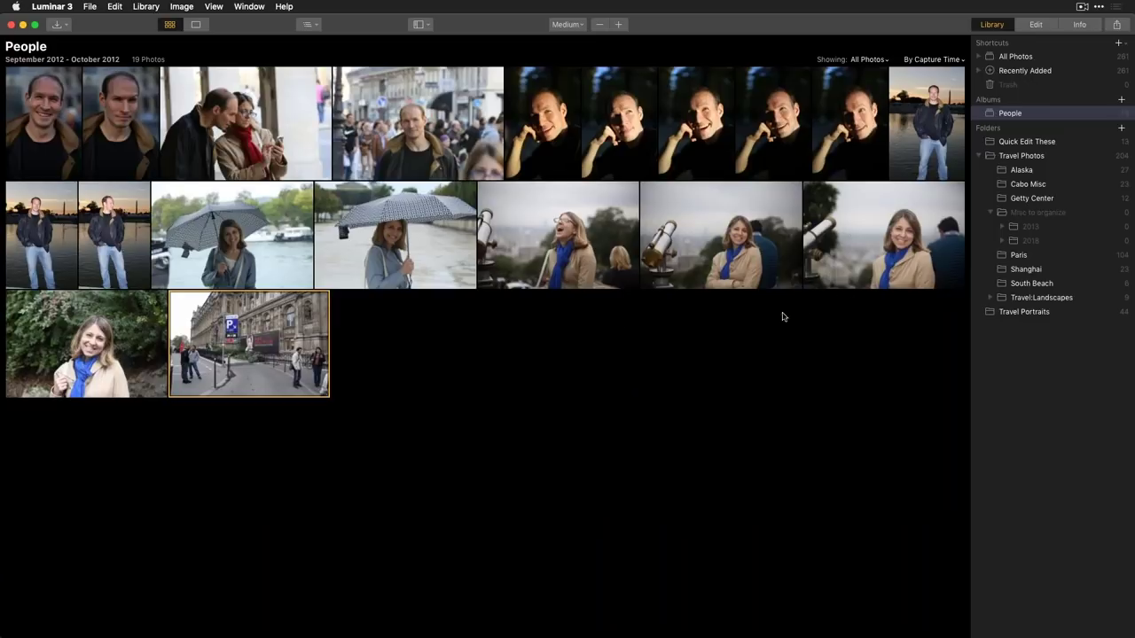
Step: In the Paris folder, select MA0A5829.JPG by the glass pyramid, inspect it in single-image view and return to the gallery
click(1024, 256)
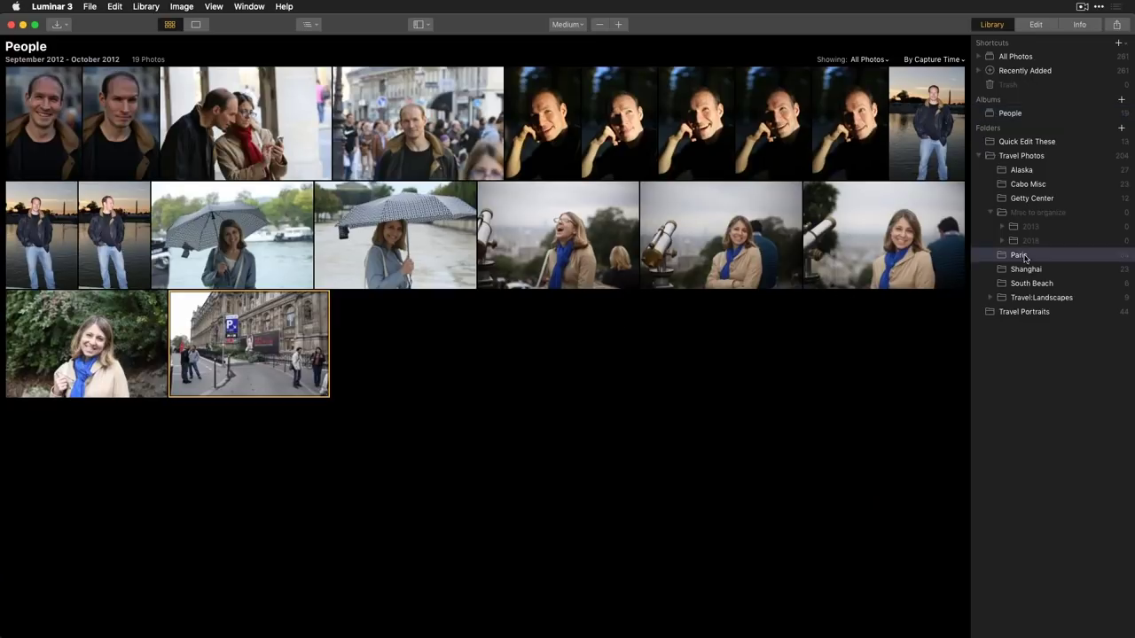
scroll(763, 415, down, 5)
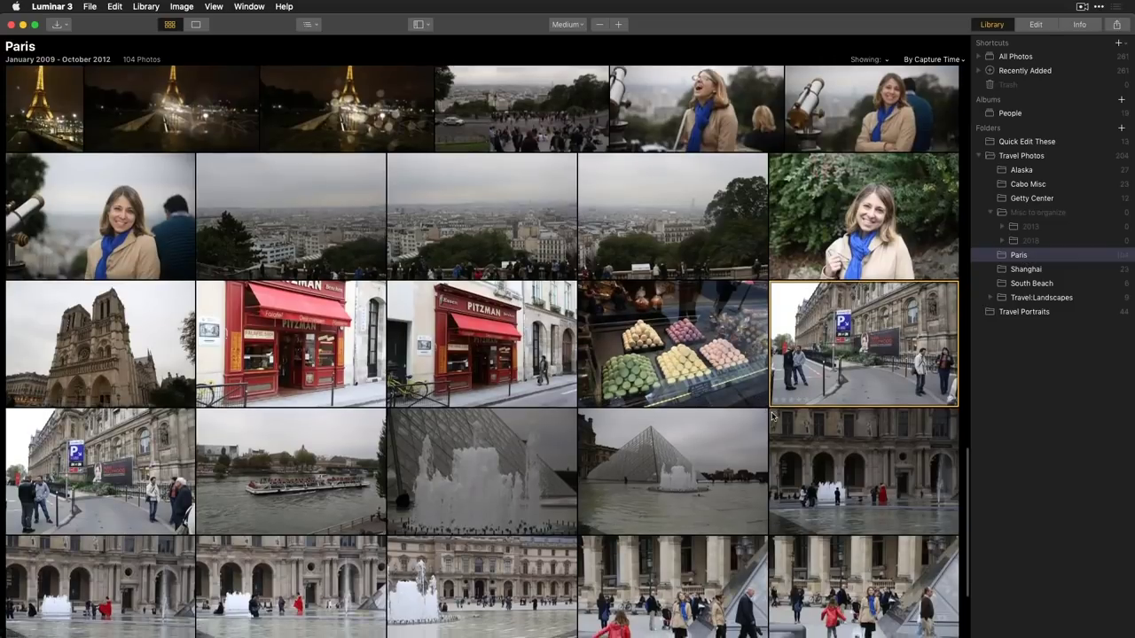
click(879, 441)
key(Return)
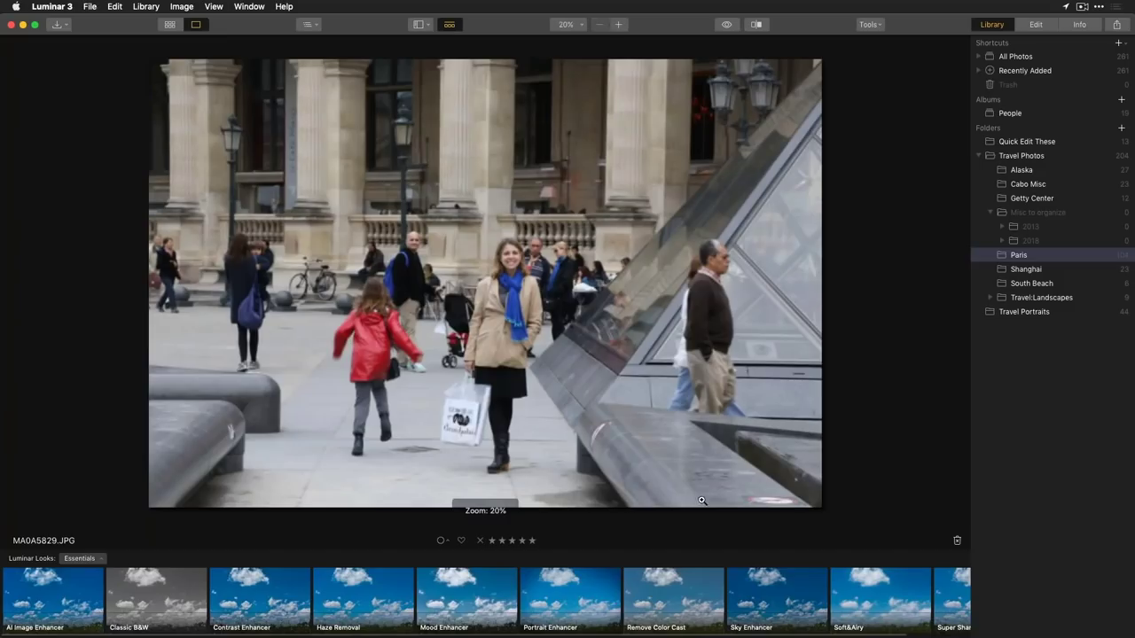
key(g)
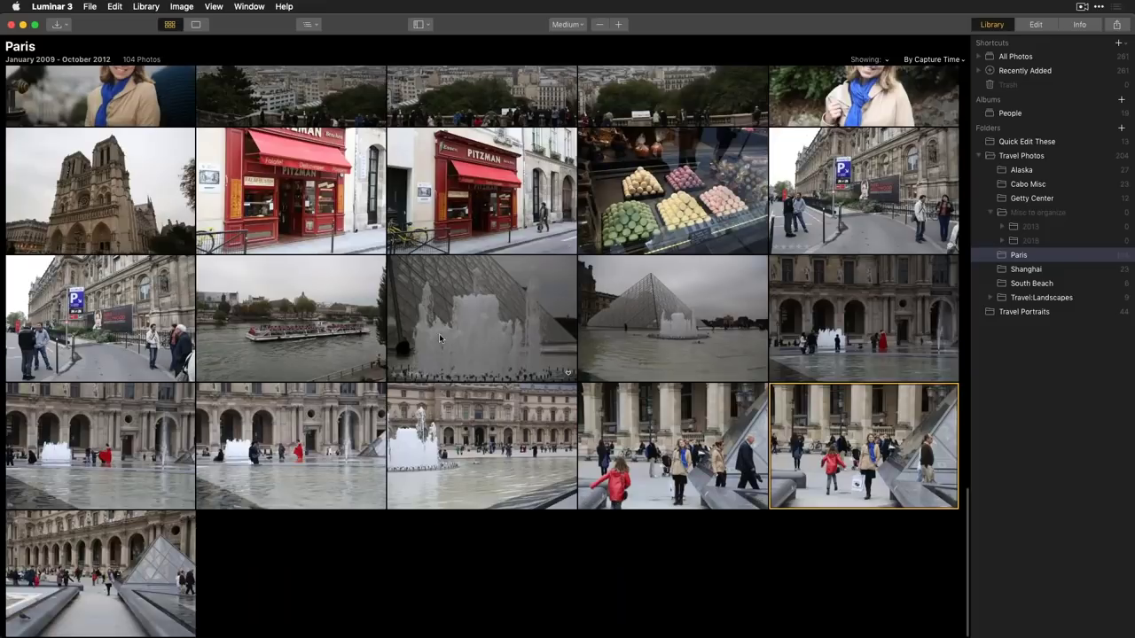
Step: Select the second glass-pyramid photo, the two rainy crosswalk shots with pedestrians, the crêpe stand and the two umbrella portraits in Paris
super+click(685, 493)
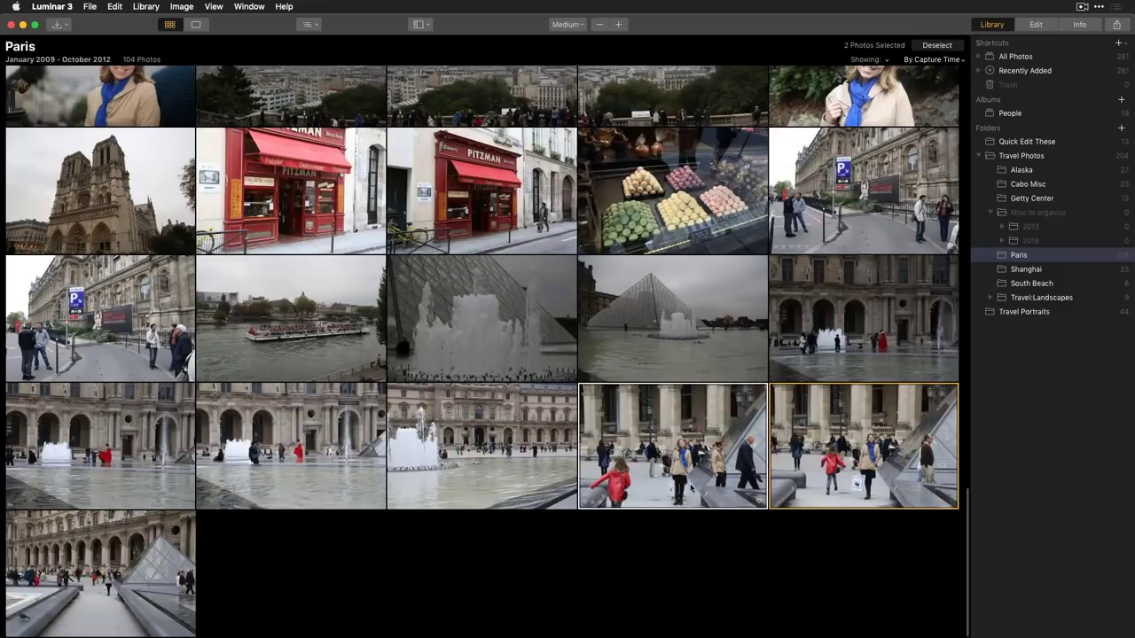
scroll(691, 487, up, 15)
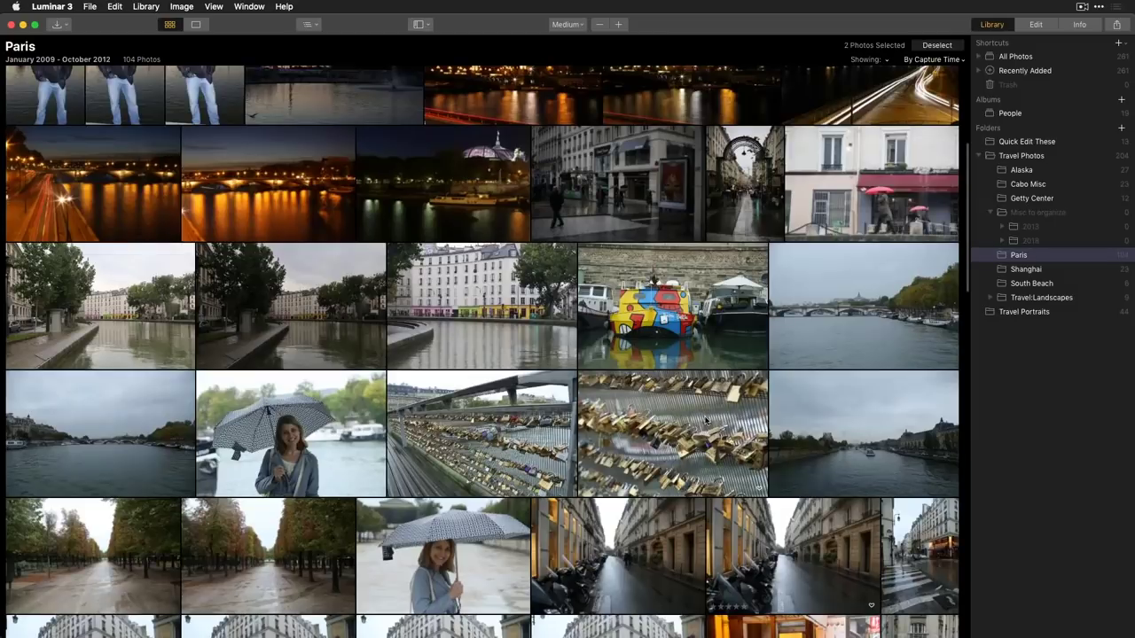
scroll(560, 443, down, 5)
super+click(599, 436)
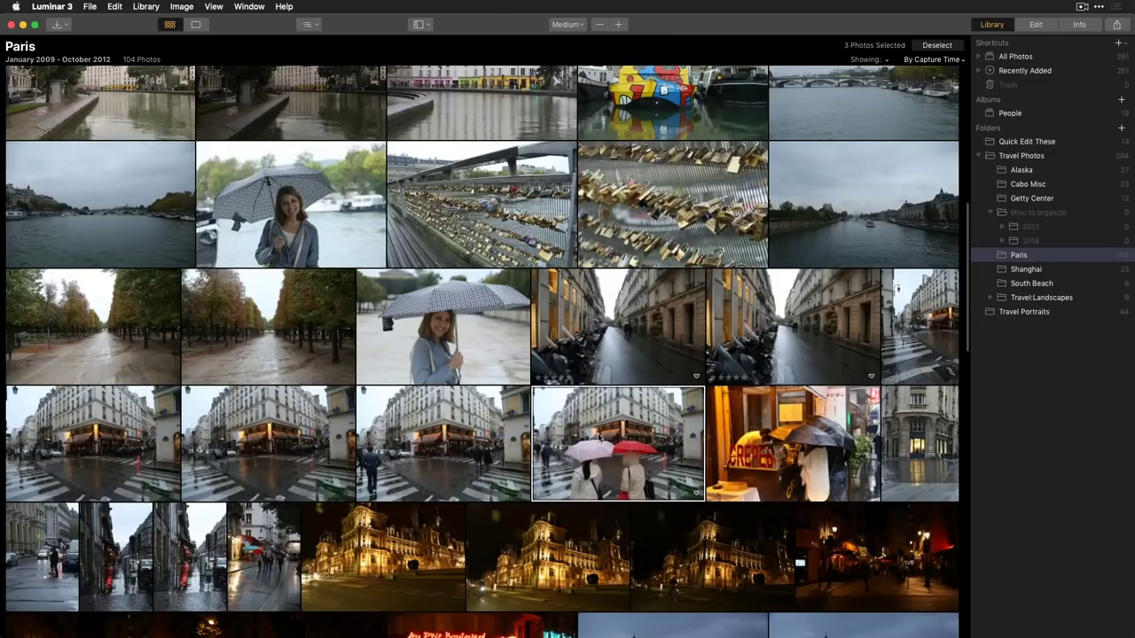
super+click(495, 475)
super+click(794, 475)
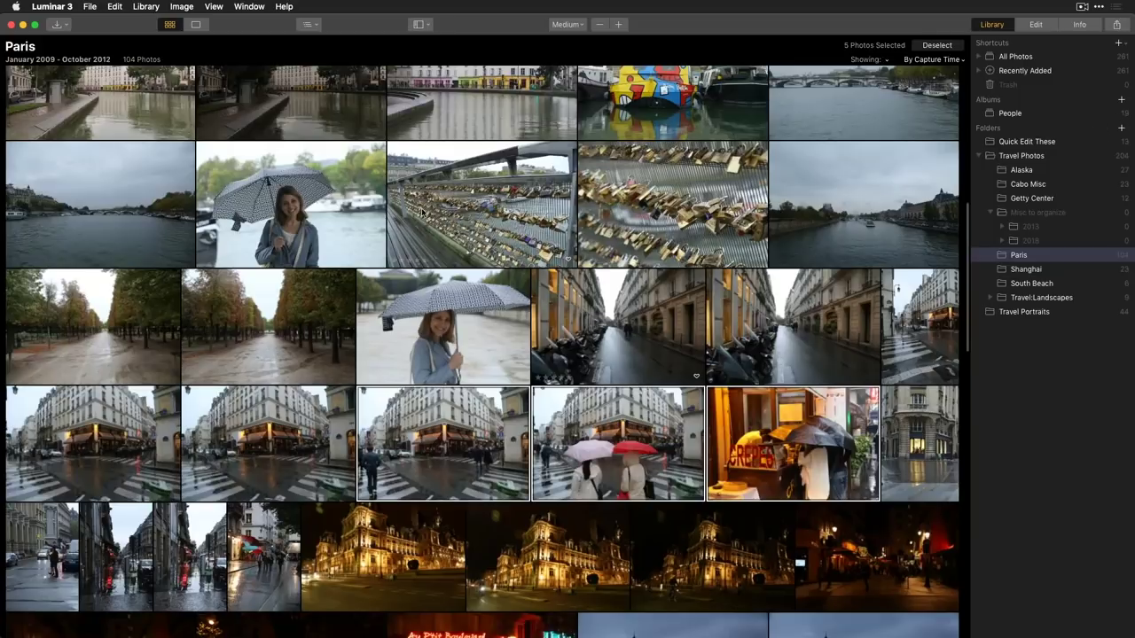
super+click(375, 219)
super+click(391, 353)
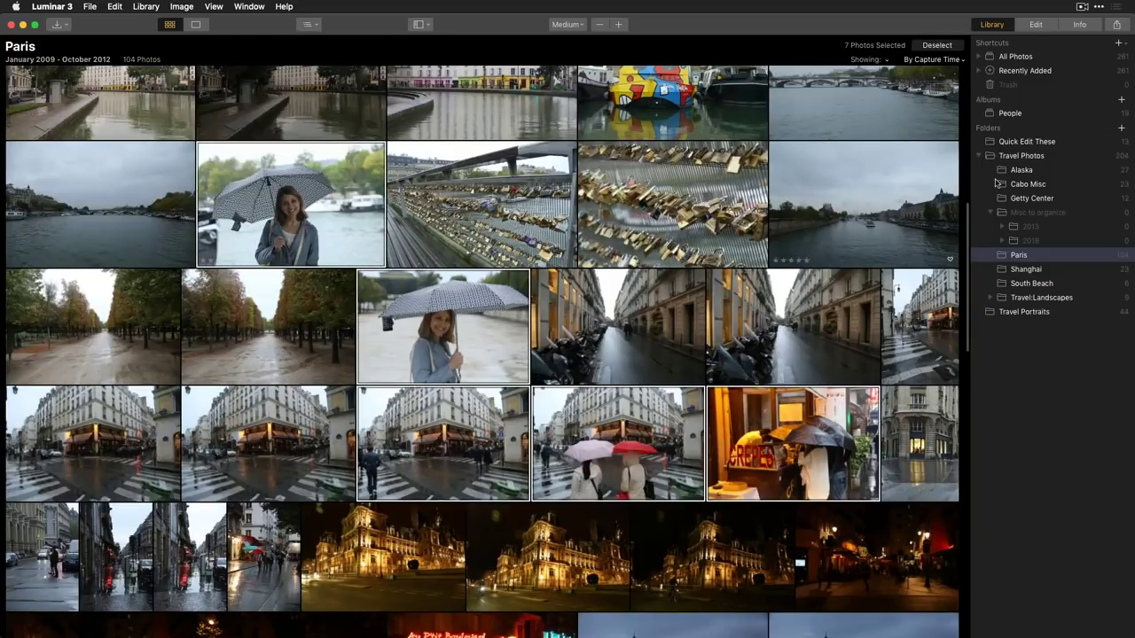
Step: Create an album named favorites from the selected photos and clear the selection
click(1121, 99)
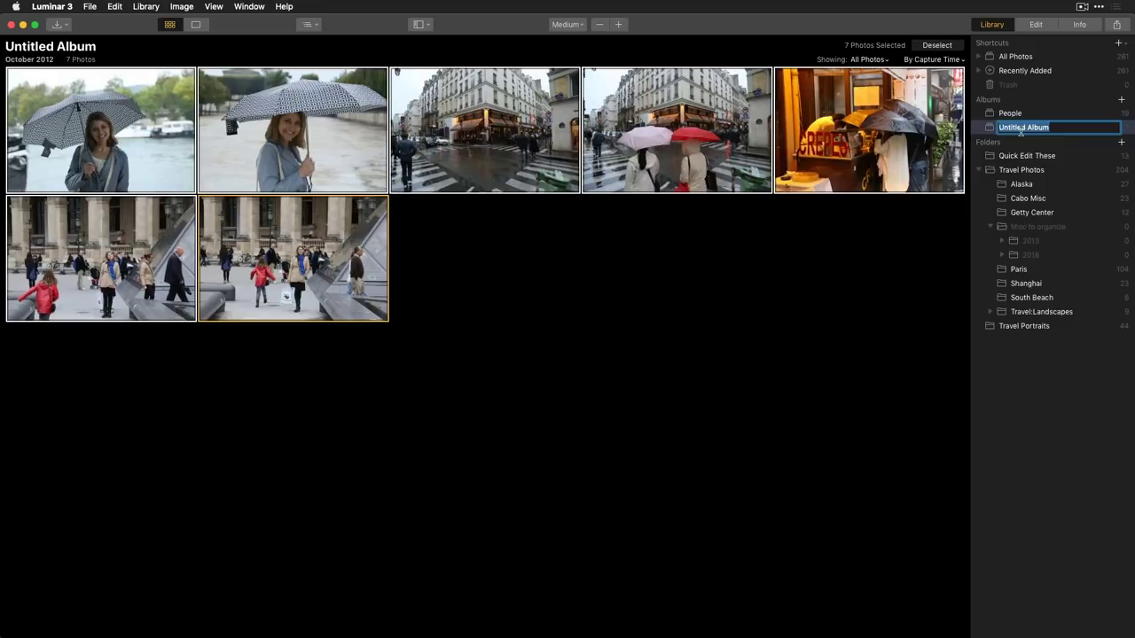
text(favorites)
click(653, 372)
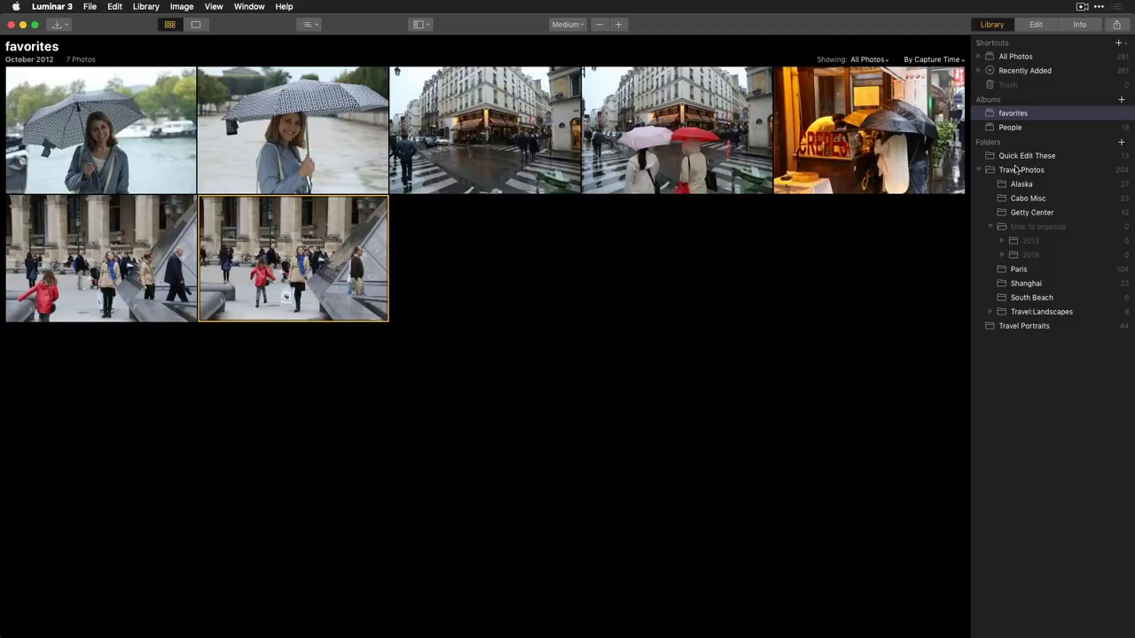
Step: View All Photos and the Shanghai folder, and open the Travel Portraits folder to look through its photos
click(1019, 57)
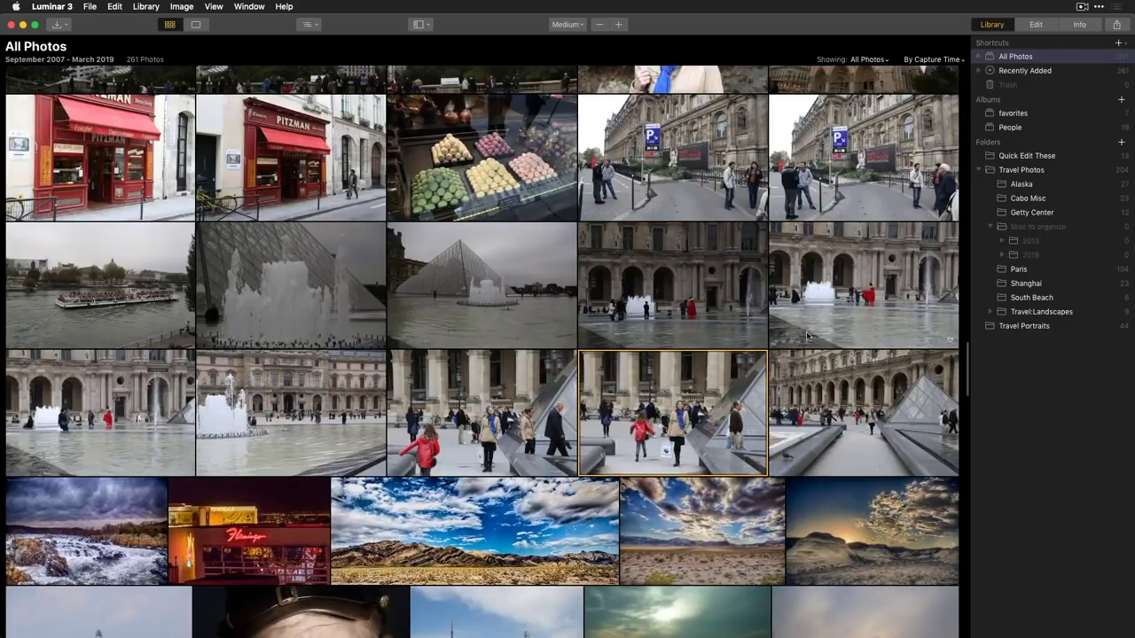
click(1024, 284)
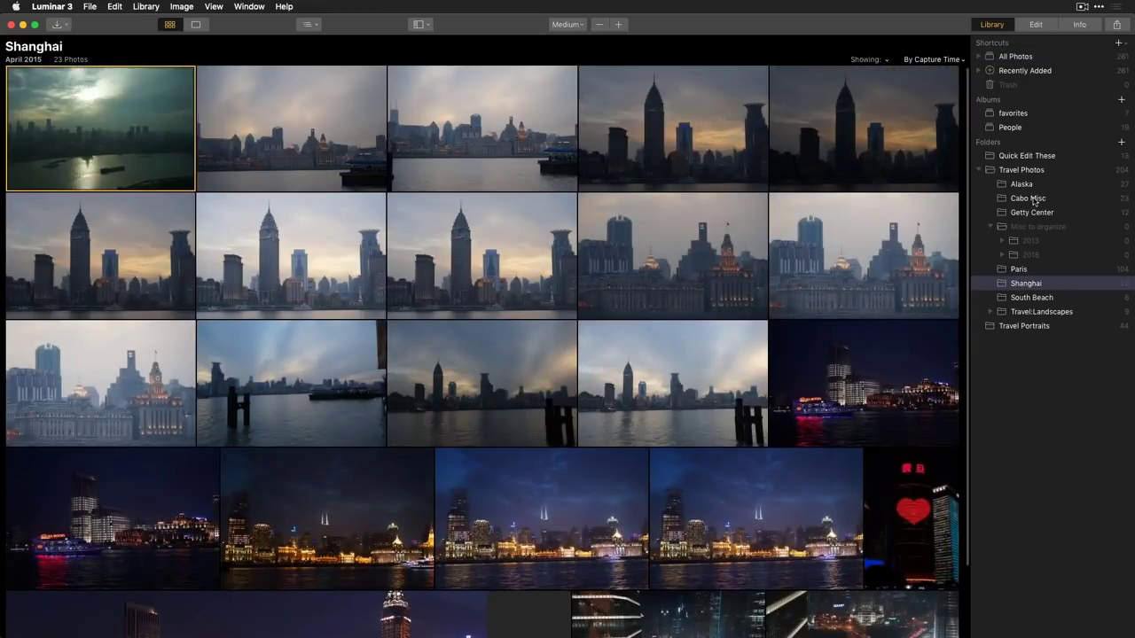
click(1023, 328)
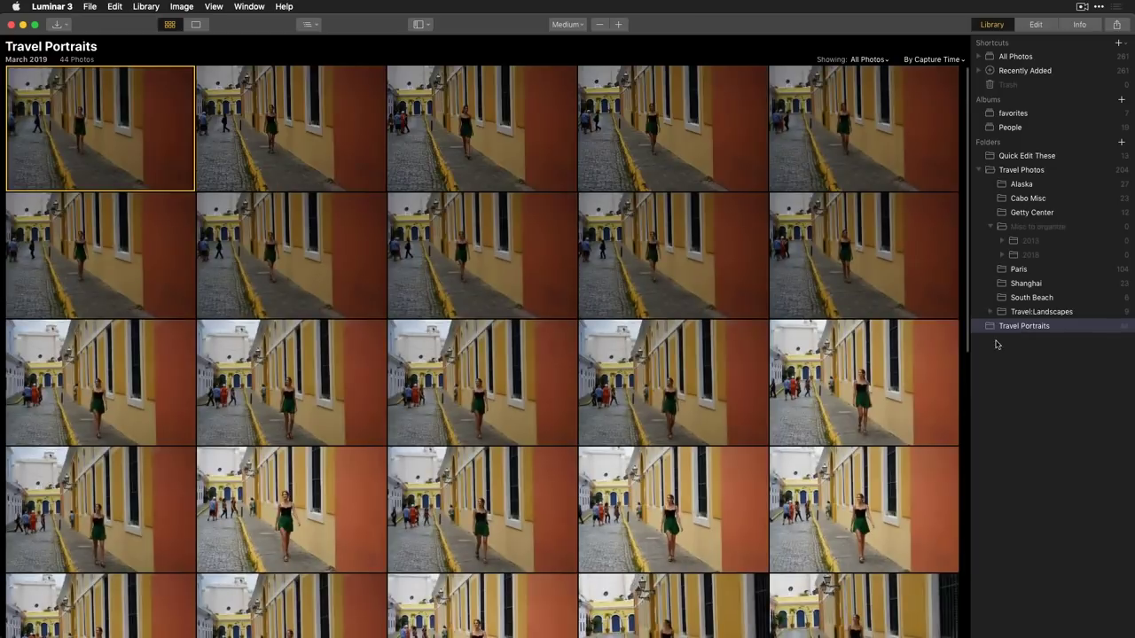
scroll(576, 376, down, 10)
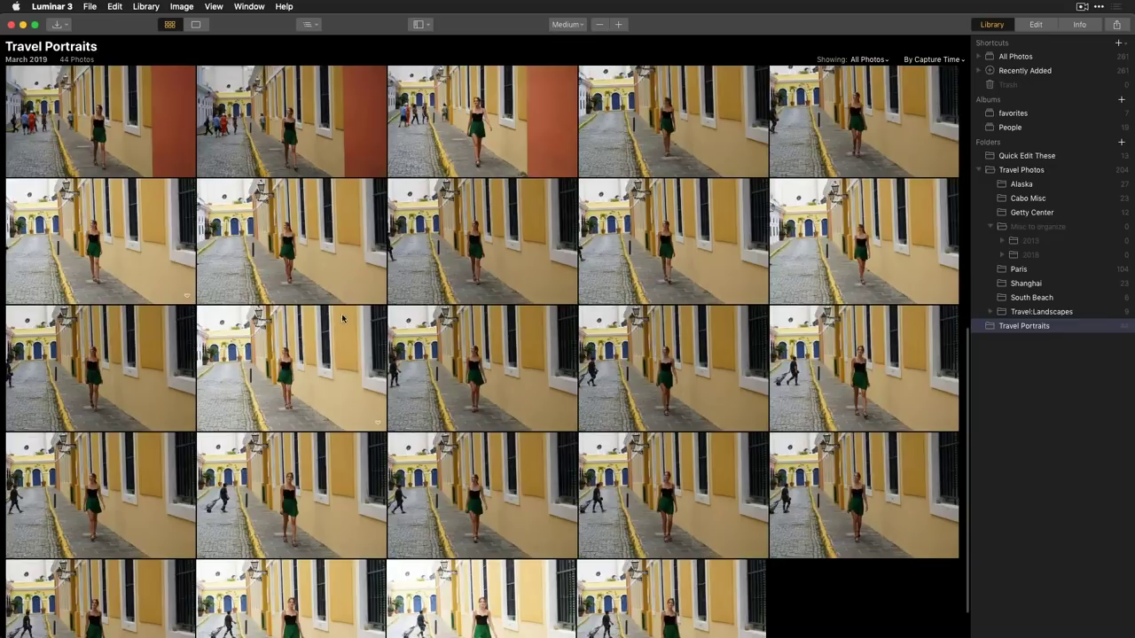
scroll(514, 474, down, 2)
scroll(467, 408, up, 8)
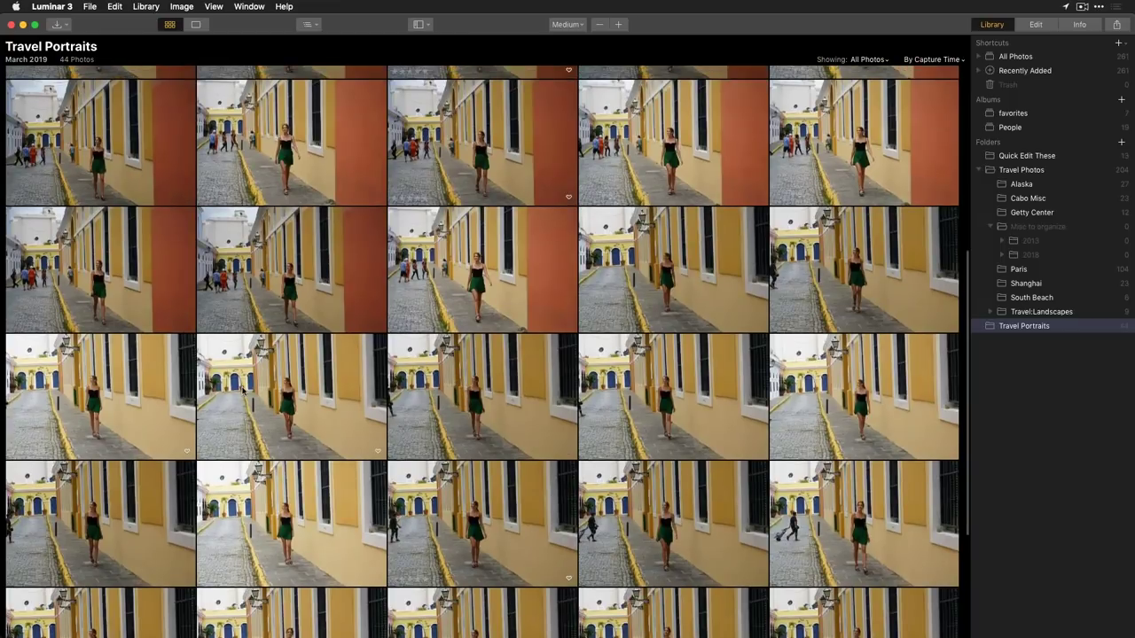
scroll(156, 188, up, 10)
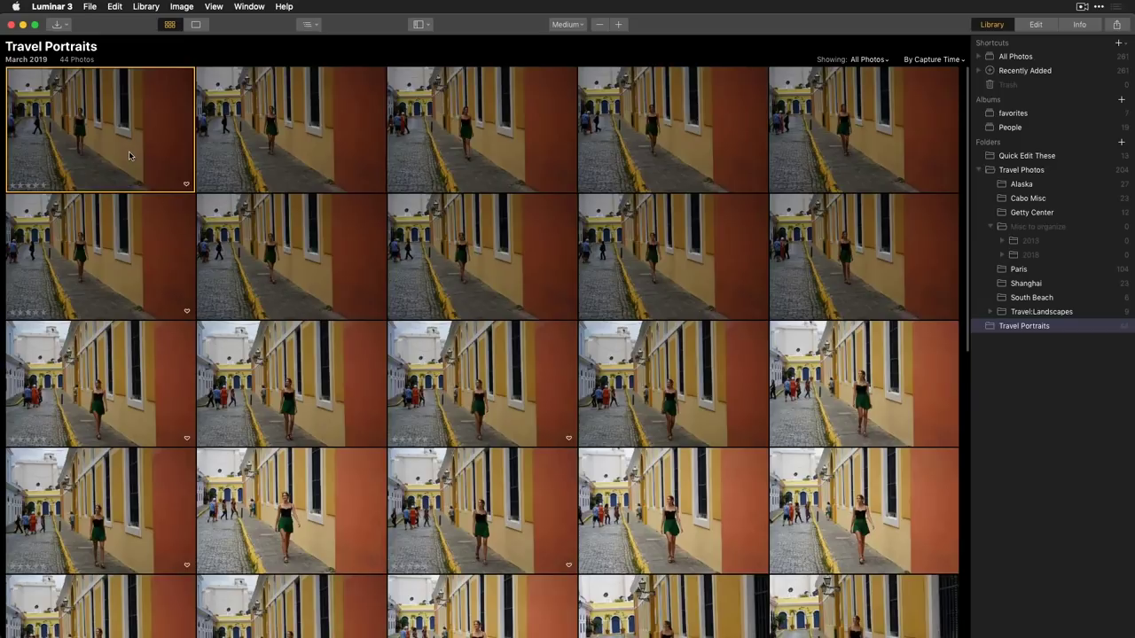
Step: Check the flag options available for the first photo in Travel Portraits
right_click(128, 155)
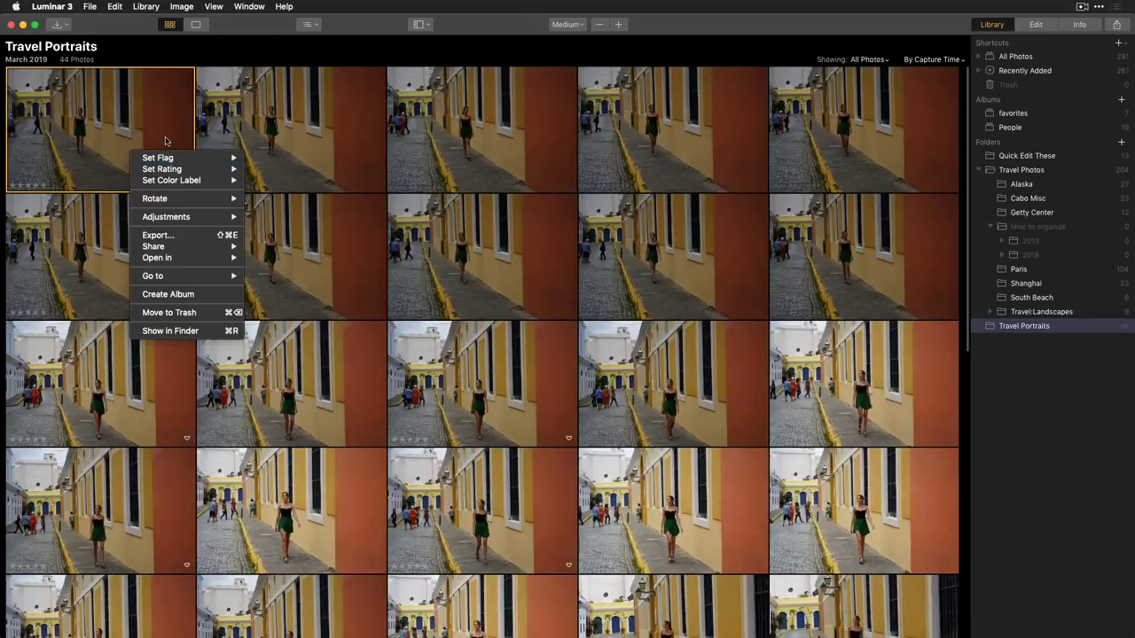
mouse_move(180, 158)
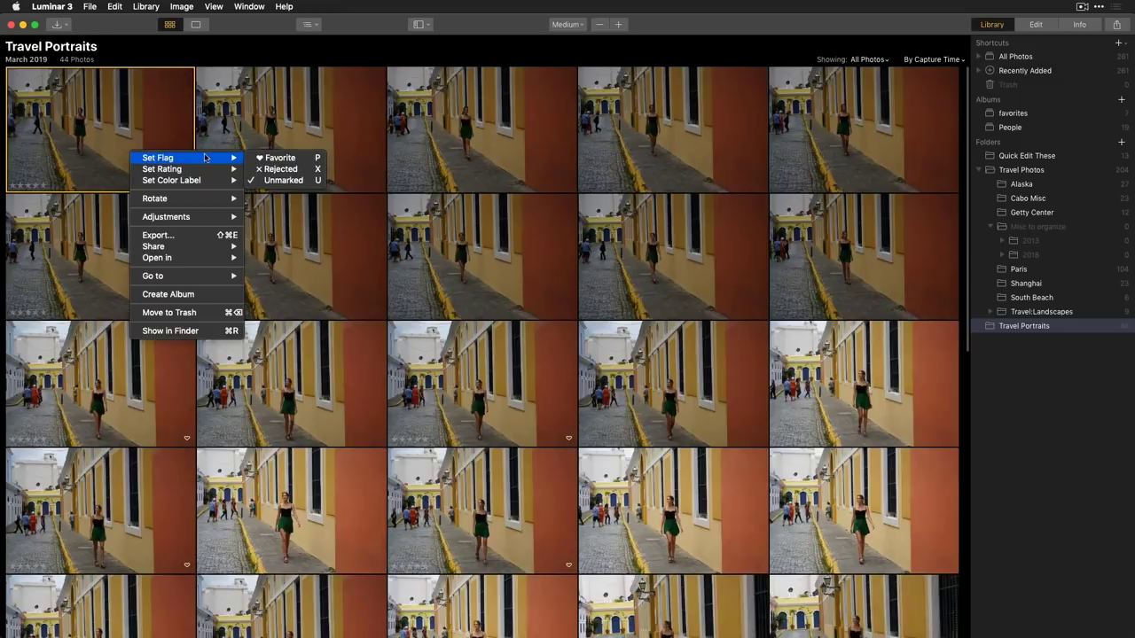
click(312, 162)
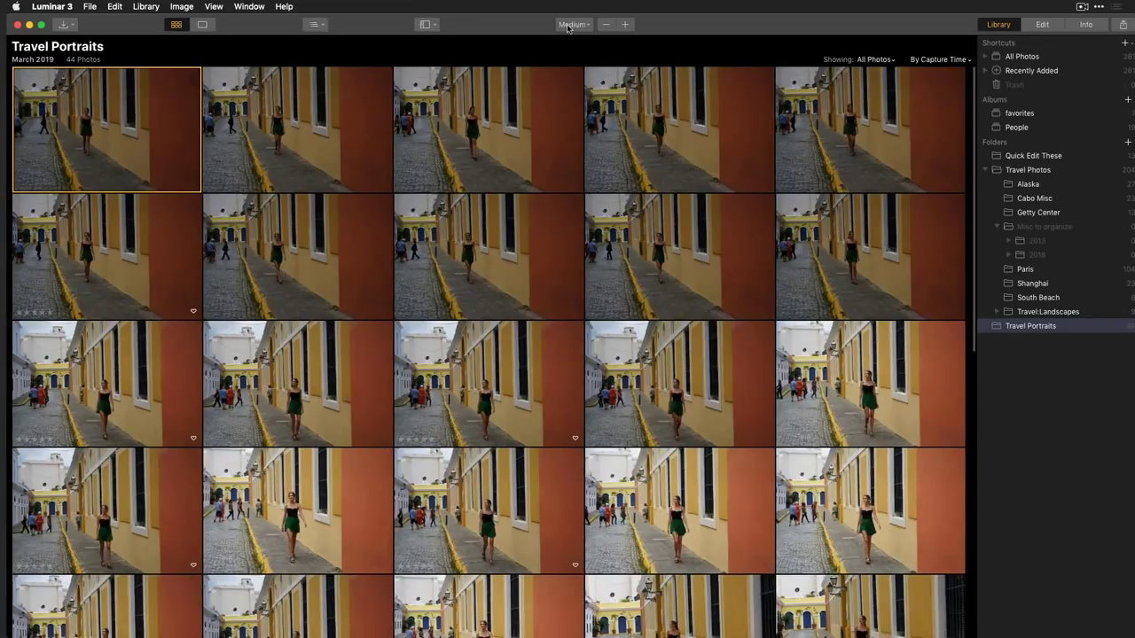
Step: Set the gallery thumbnails to Largest and flag the three portraits in the first row as rejected
click(567, 24)
click(581, 73)
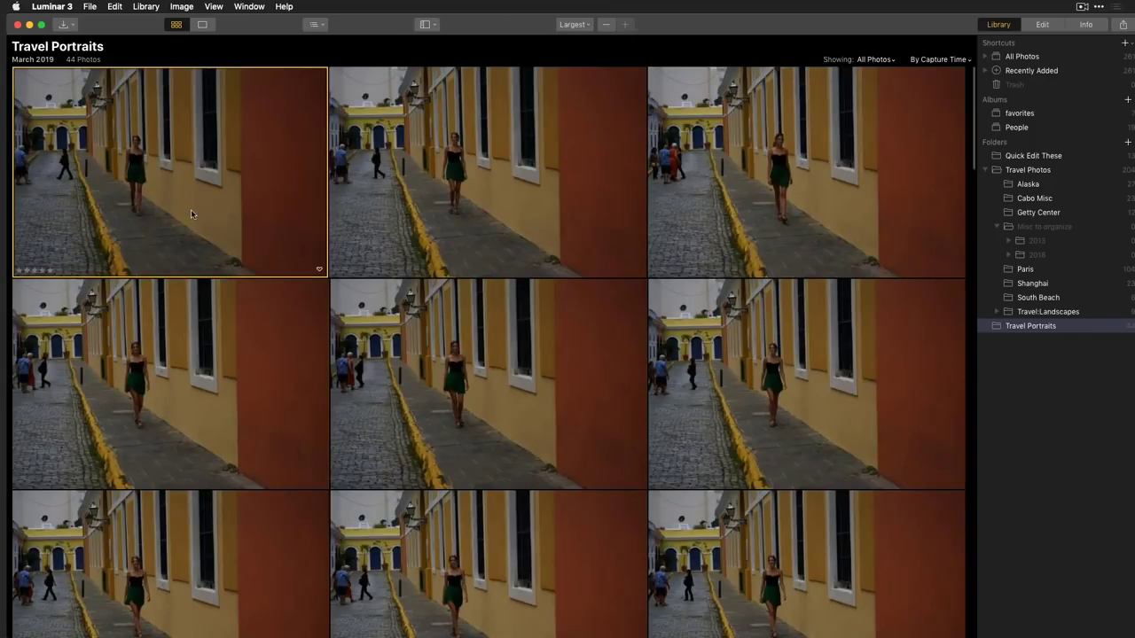
key(x)
click(399, 257)
key(x)
click(763, 207)
key(x)
Step: Flag the first two portraits in the second row as favorites
click(199, 408)
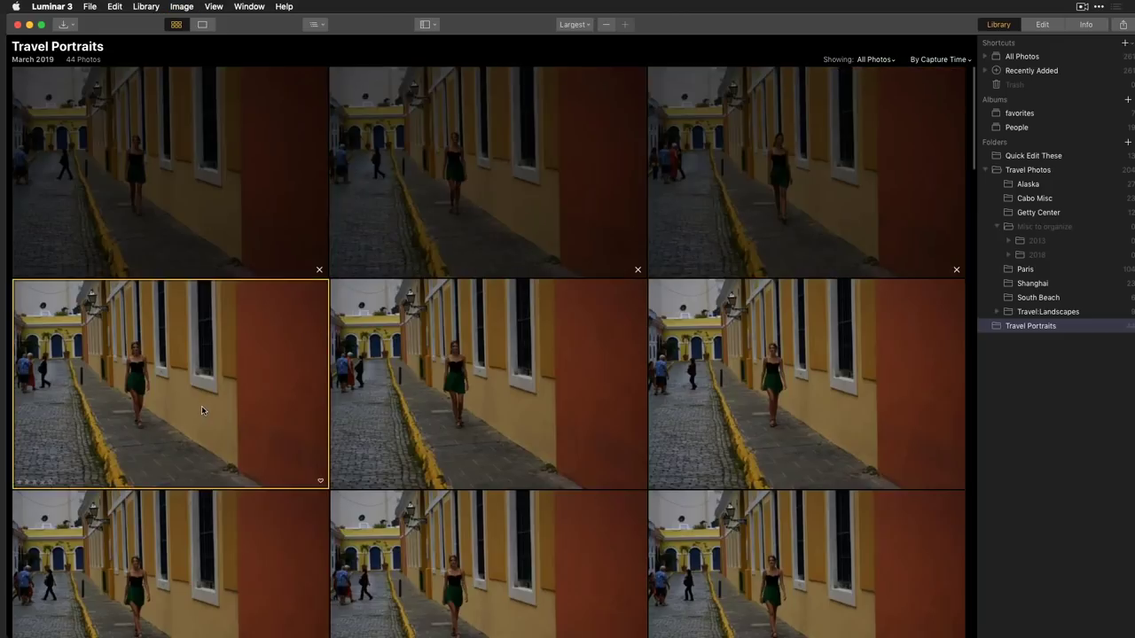
key(p)
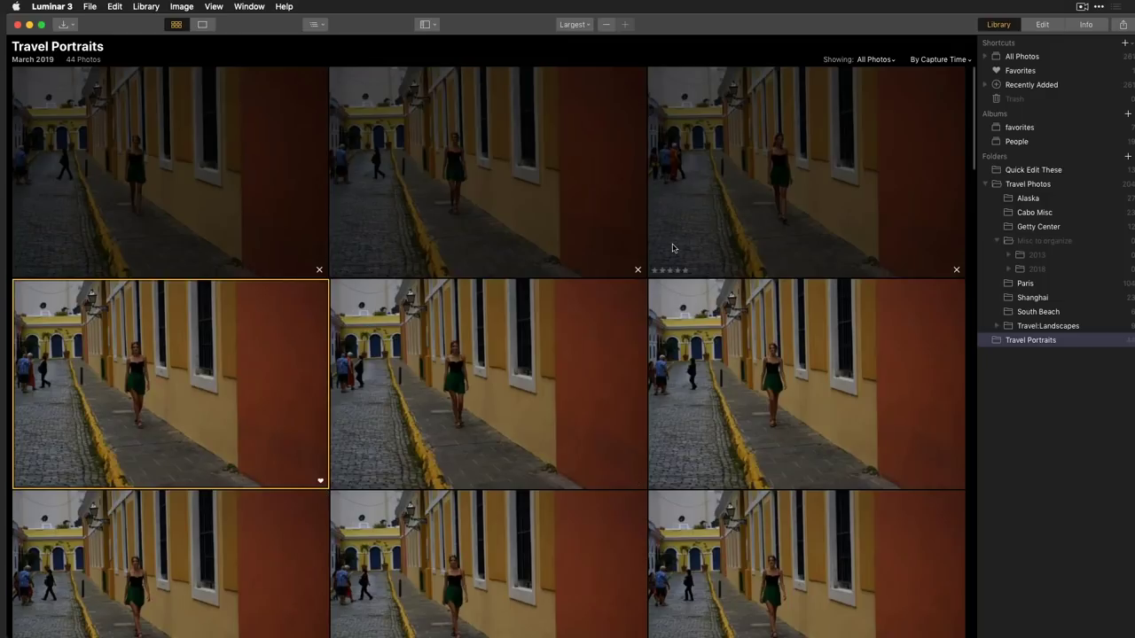
click(601, 420)
scroll(632, 437, down, 2)
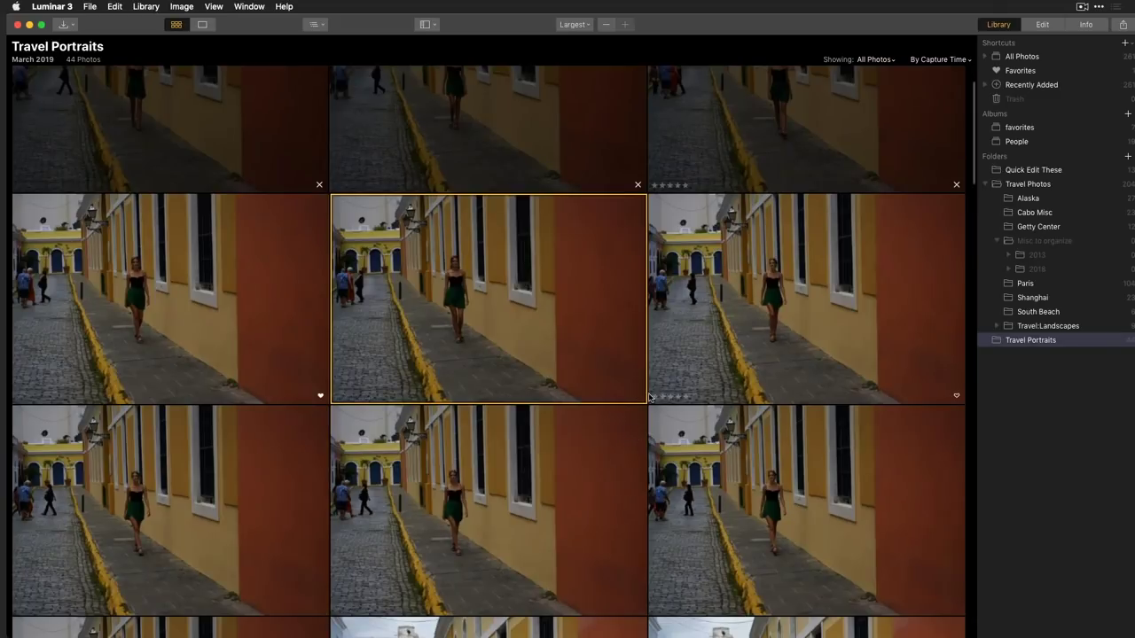
click(639, 397)
scroll(639, 448, down, 1)
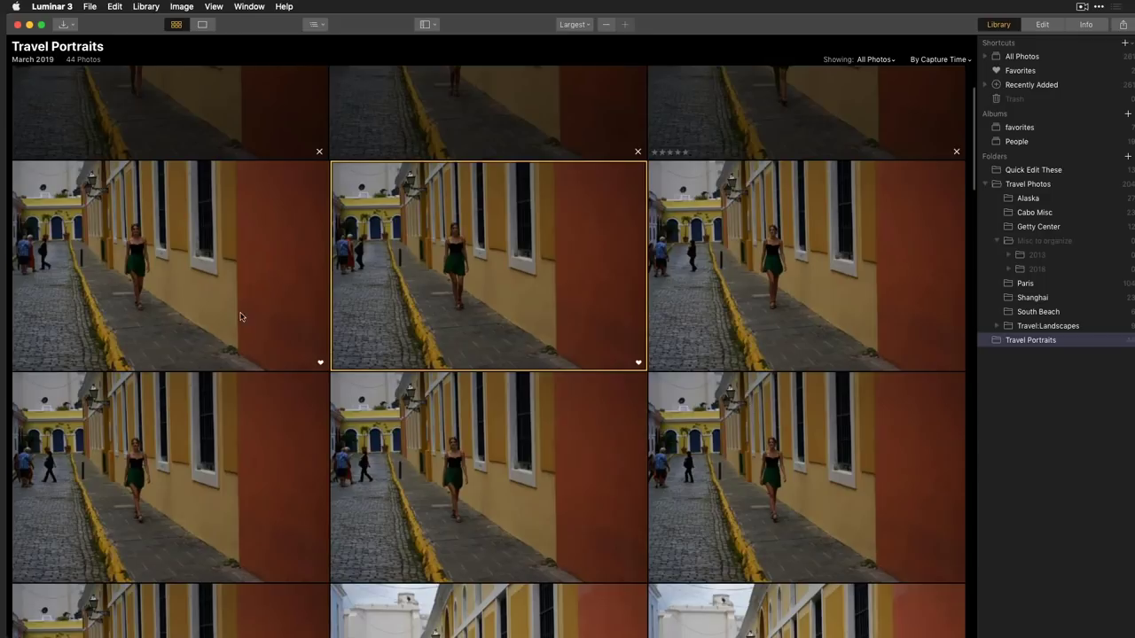
Step: Flag the two brighter portraits in the fourth row as favorites
key(Down)
key(Down)
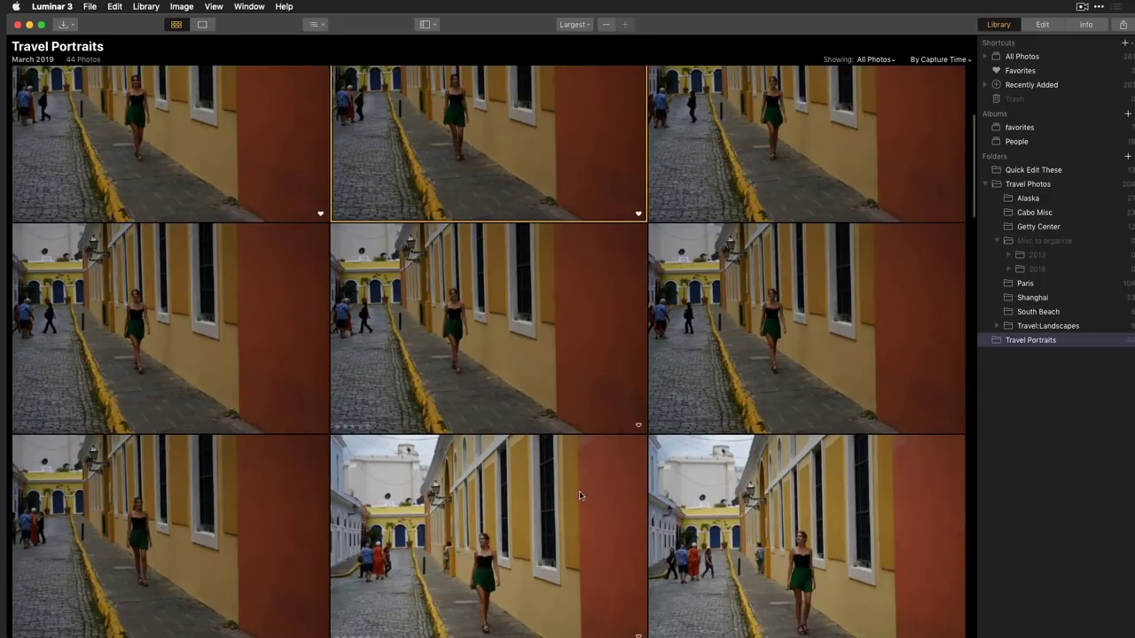
scroll(572, 503, down, 3)
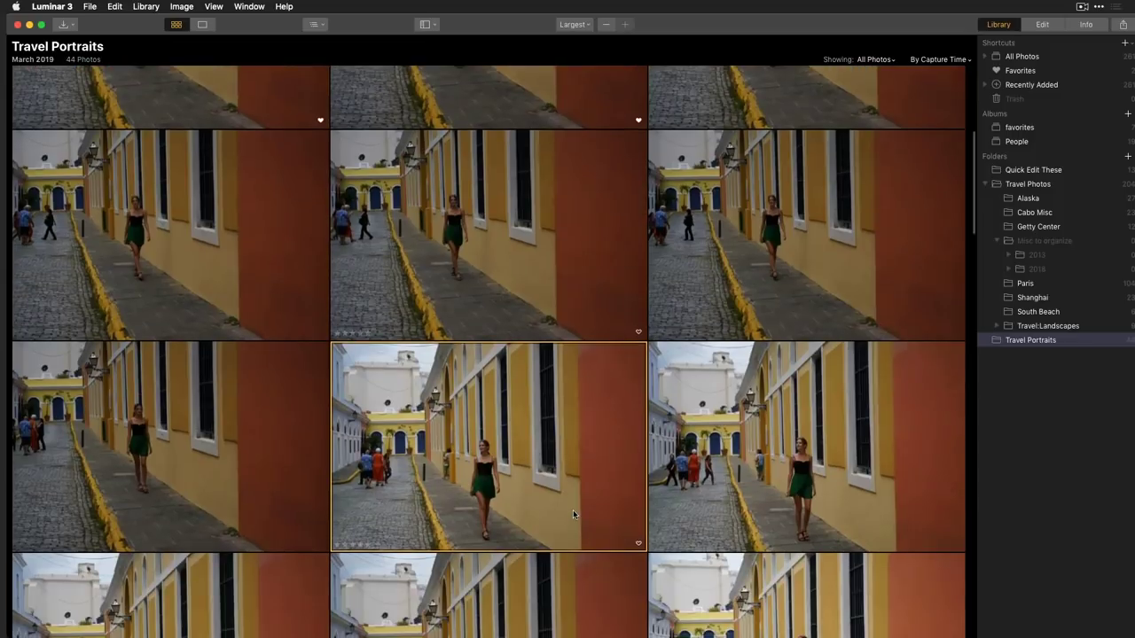
click(638, 543)
click(955, 544)
scroll(159, 354, down, 5)
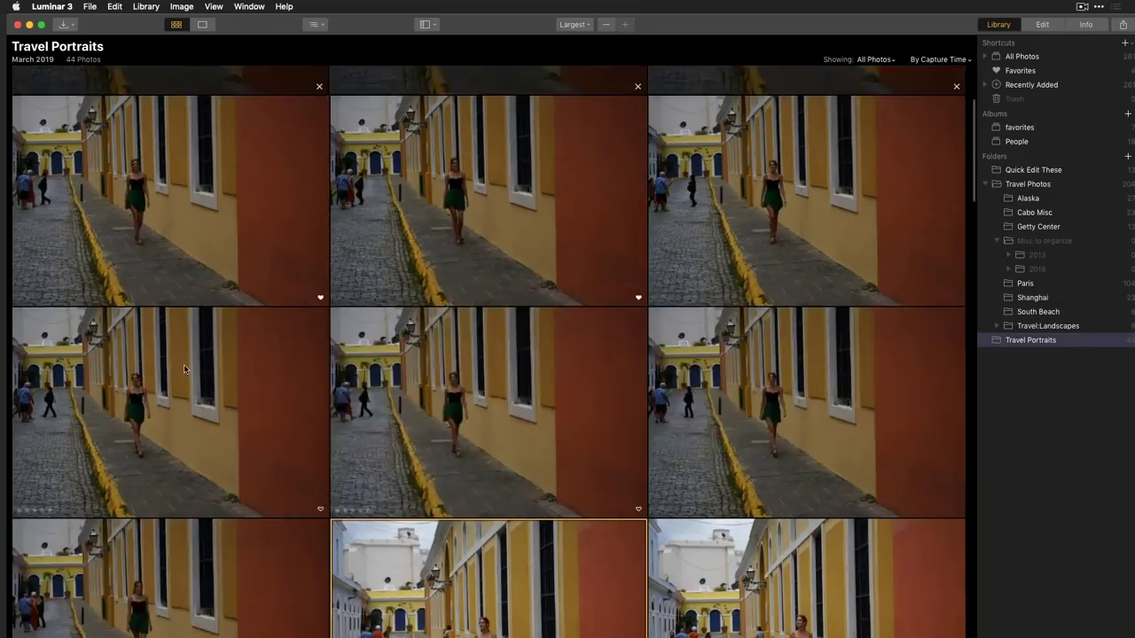
Step: Check the star rating options for the first favorite portrait in the second row
right_click(162, 366)
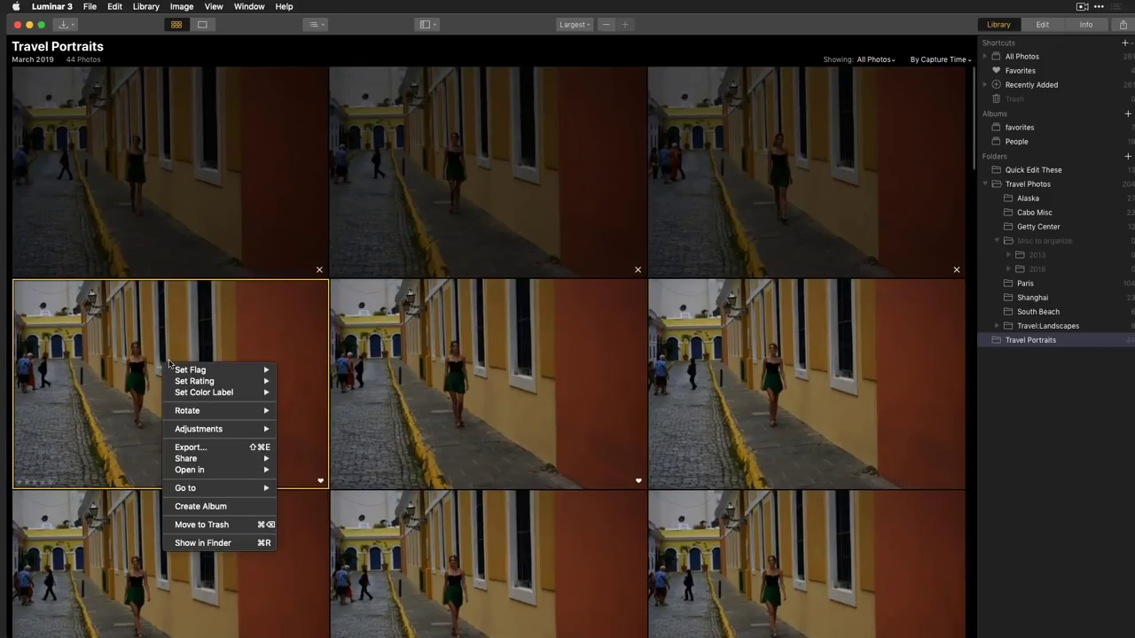
mouse_move(188, 384)
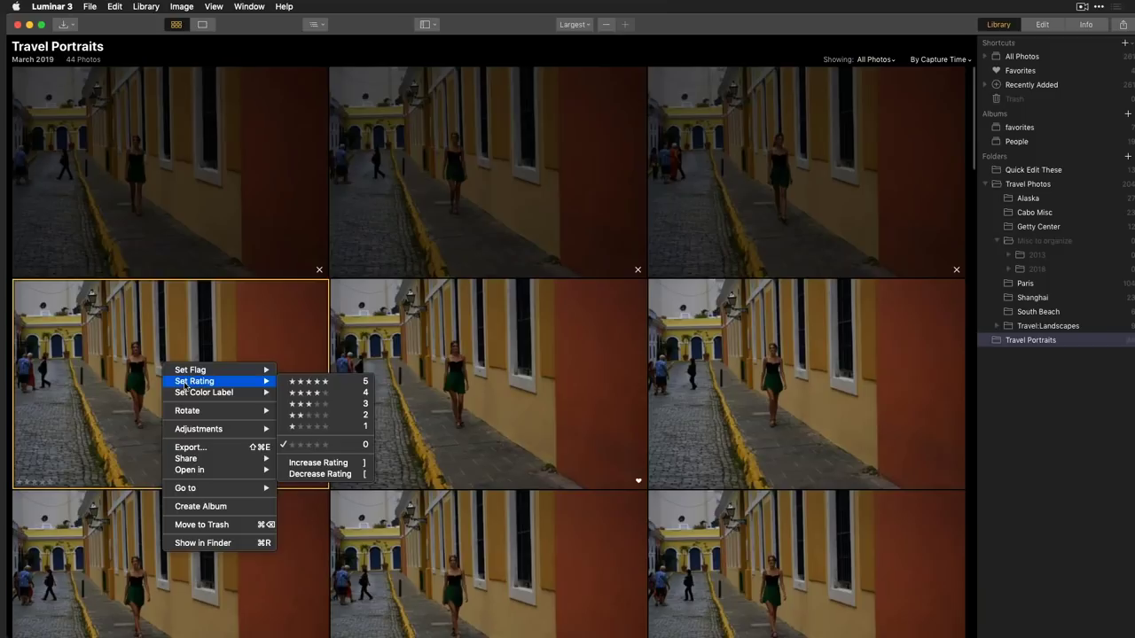
click(174, 357)
Step: Rate the three portraits in the second row three, two and three stars respectively
key(p)
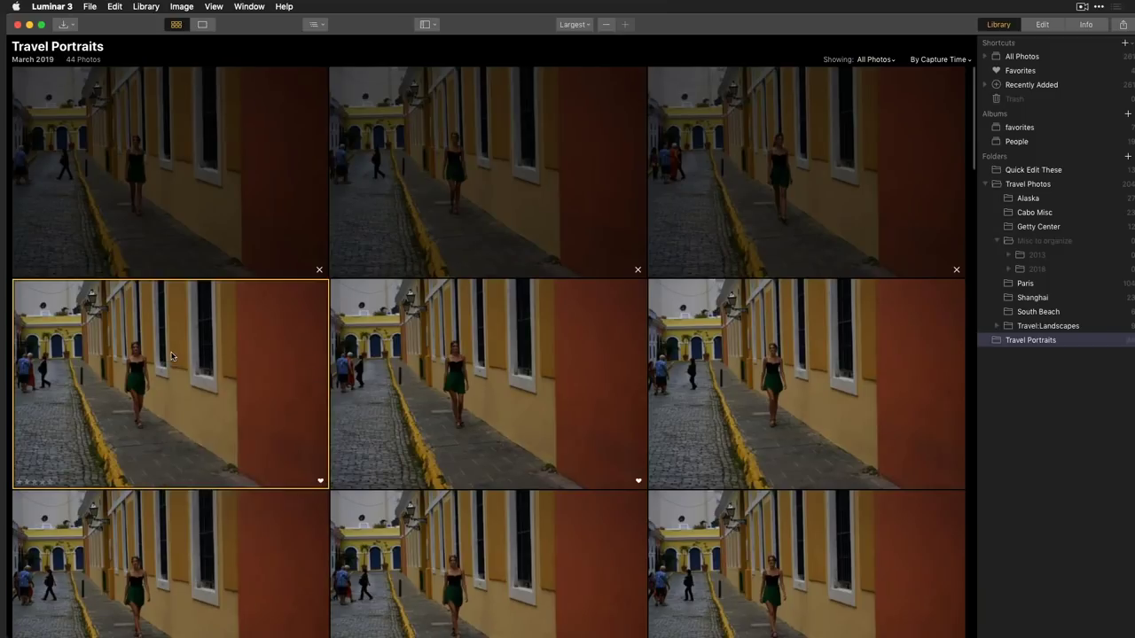
key(3)
click(458, 418)
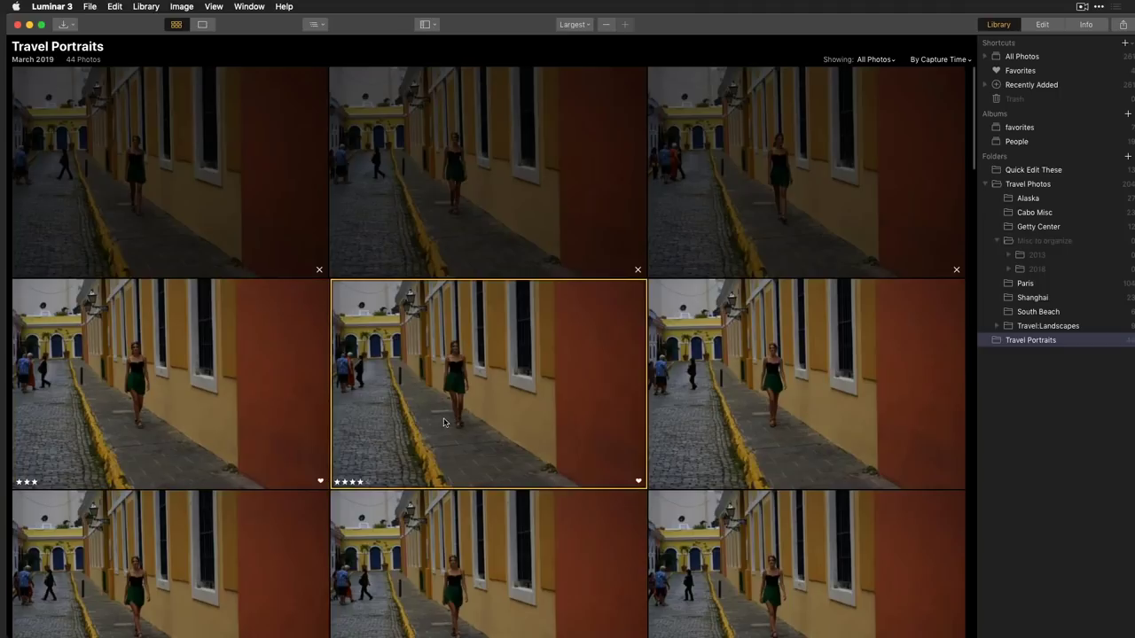
key(2)
click(836, 416)
key(3)
Step: Rate the two bright favorites in the fourth row five stars and the darker portrait beside them four stars
scroll(621, 497, down, 3)
scroll(595, 483, down, 3)
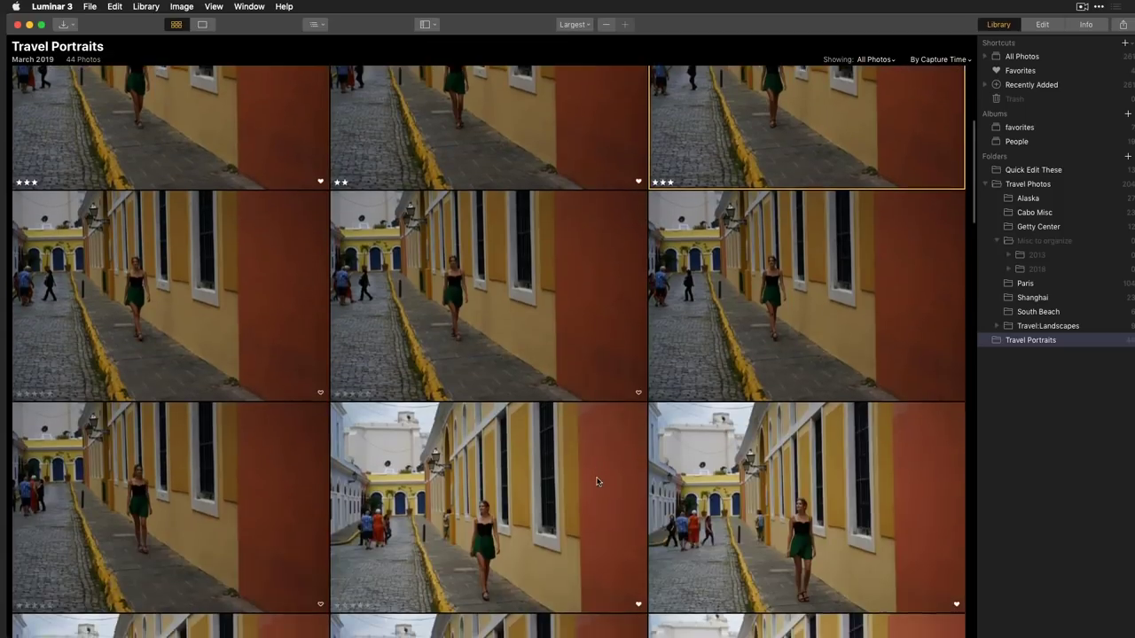
click(559, 500)
key(5)
click(734, 495)
key(5)
scroll(722, 507, down, 2)
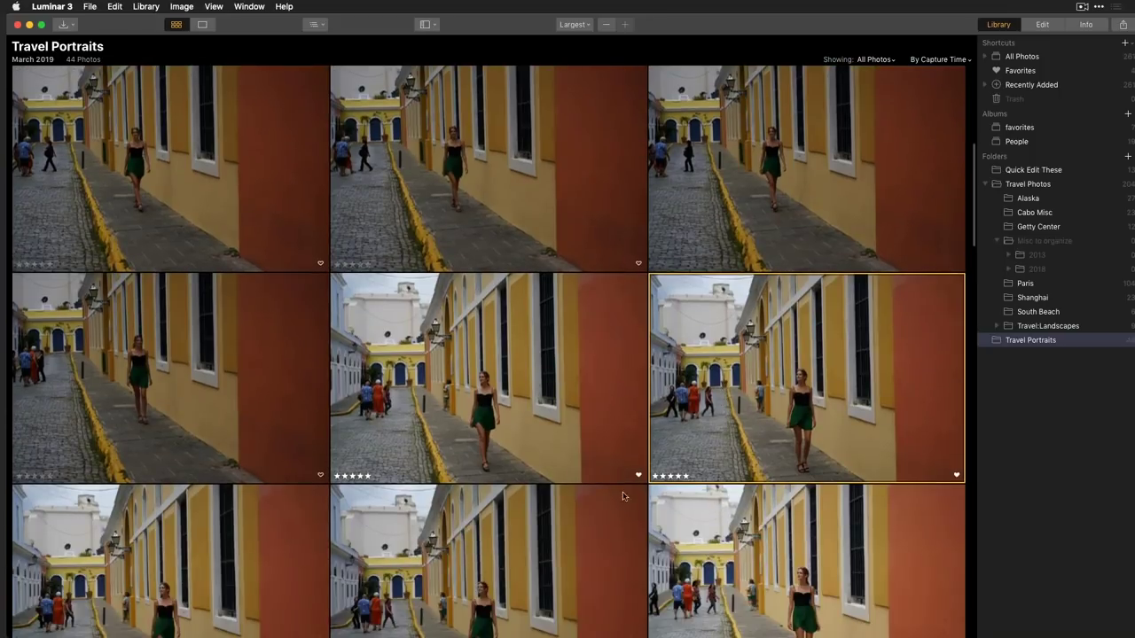
click(42, 477)
scroll(693, 396, down, 2)
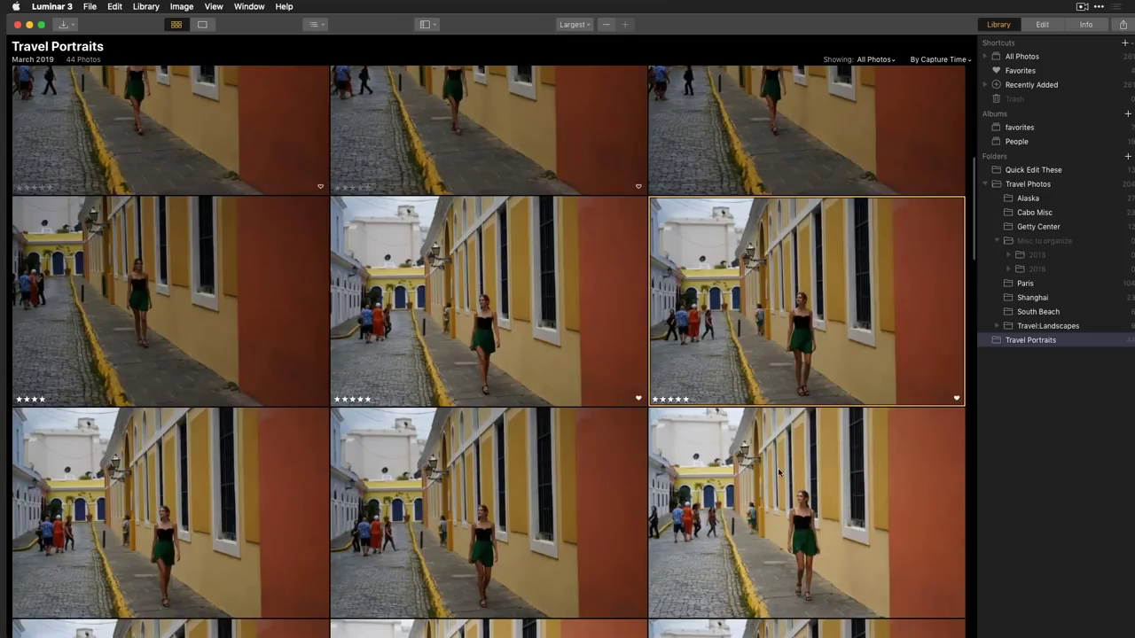
Step: Check the color label options for the first portrait in the row below the four- and five-star photos
scroll(551, 537, down, 2)
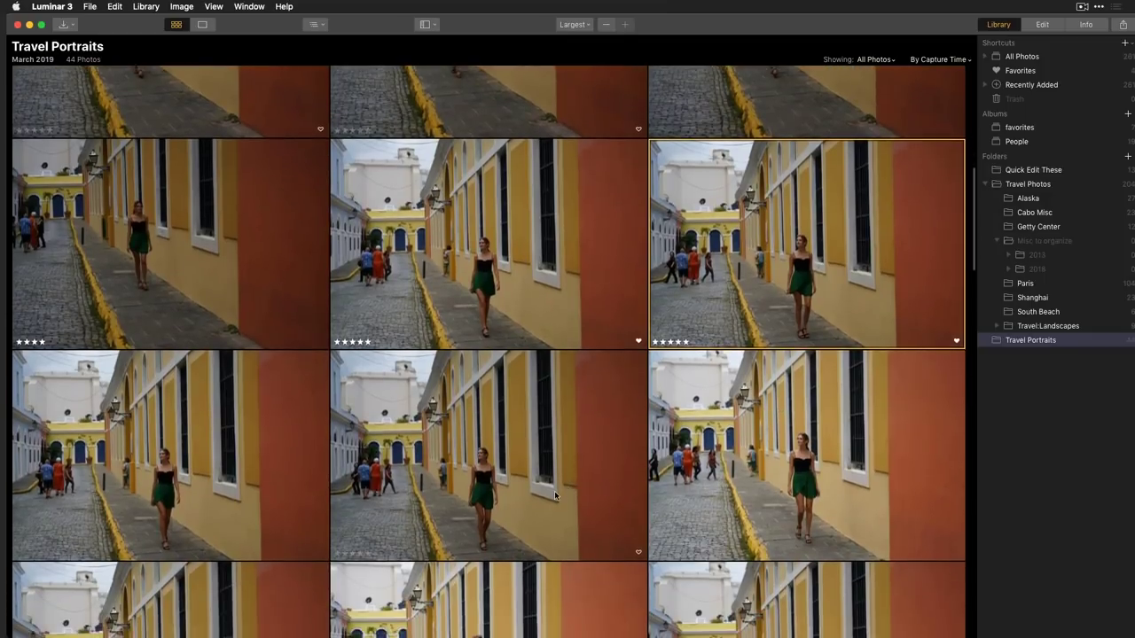
click(224, 446)
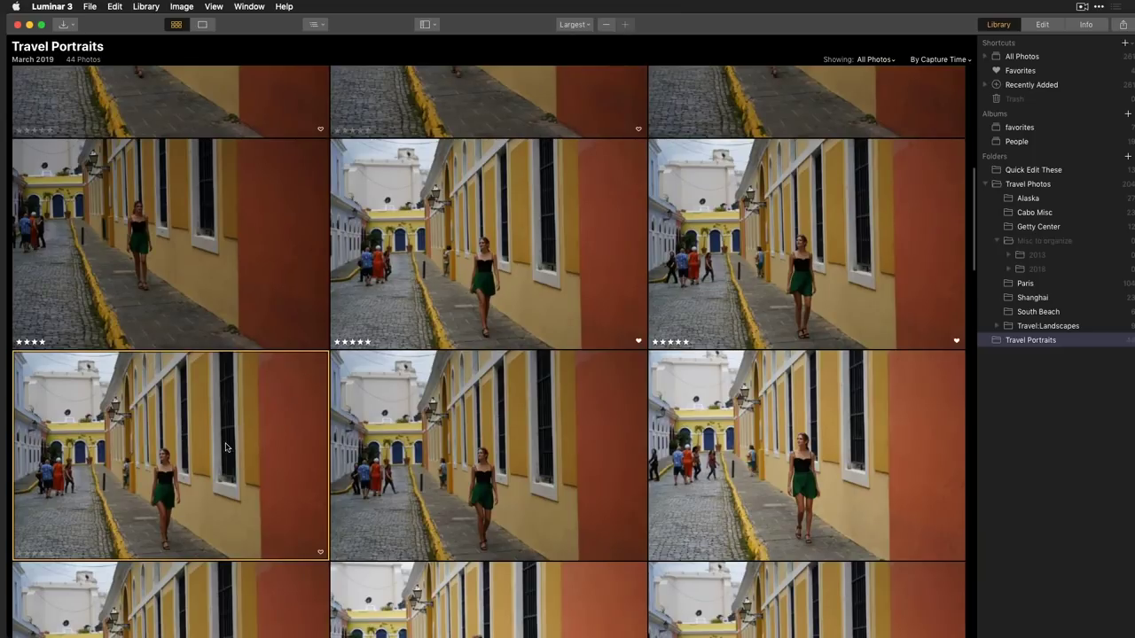
right_click(225, 447)
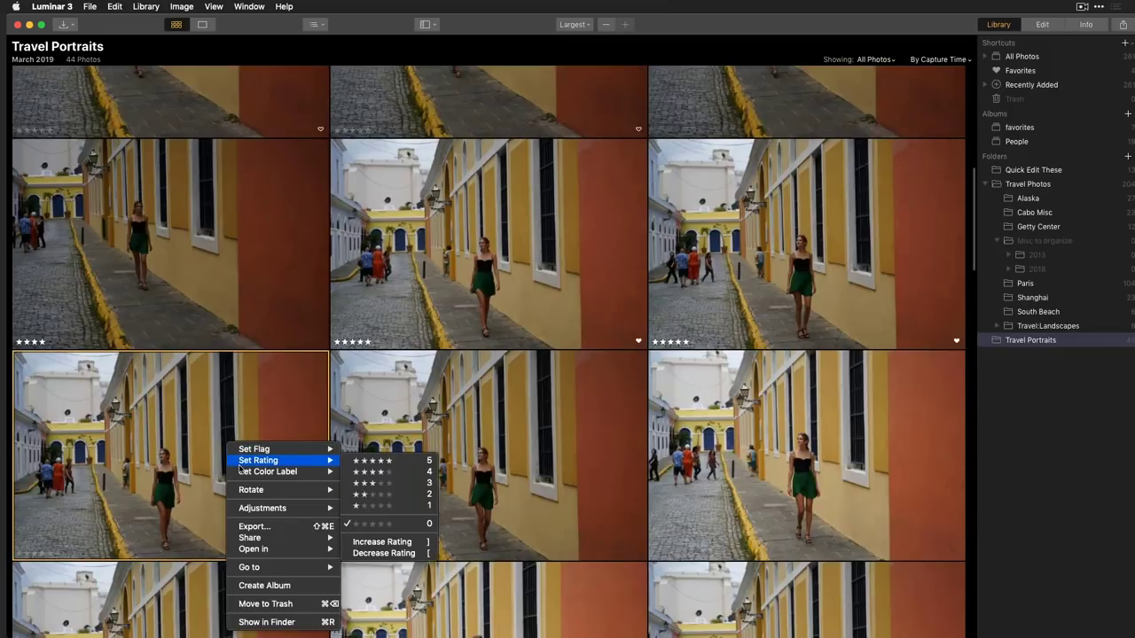
mouse_move(253, 477)
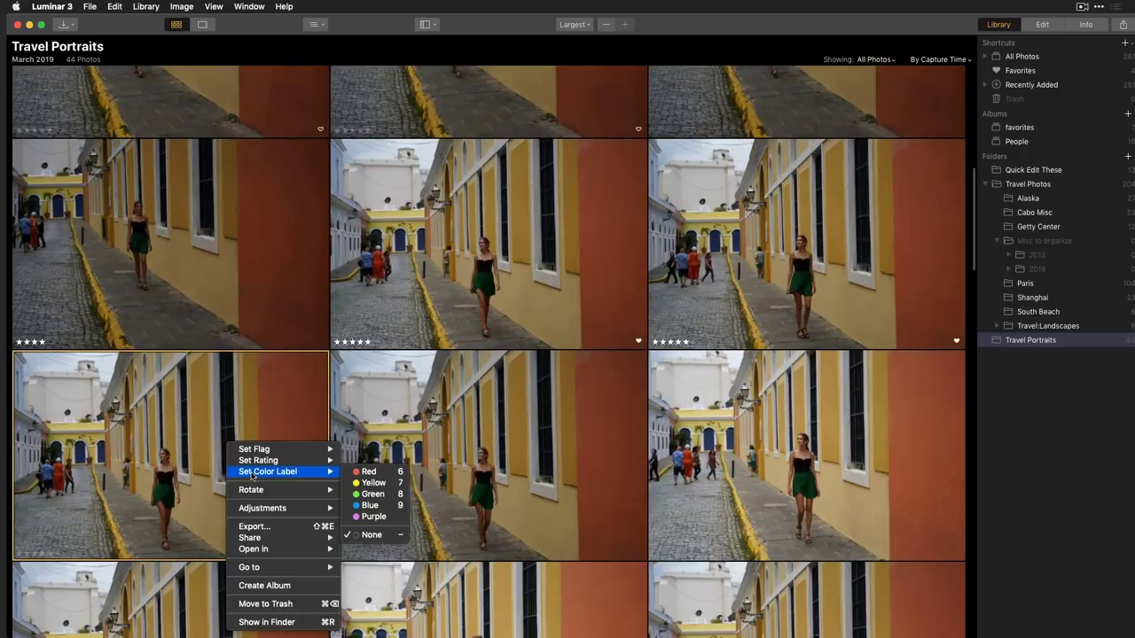
click(191, 469)
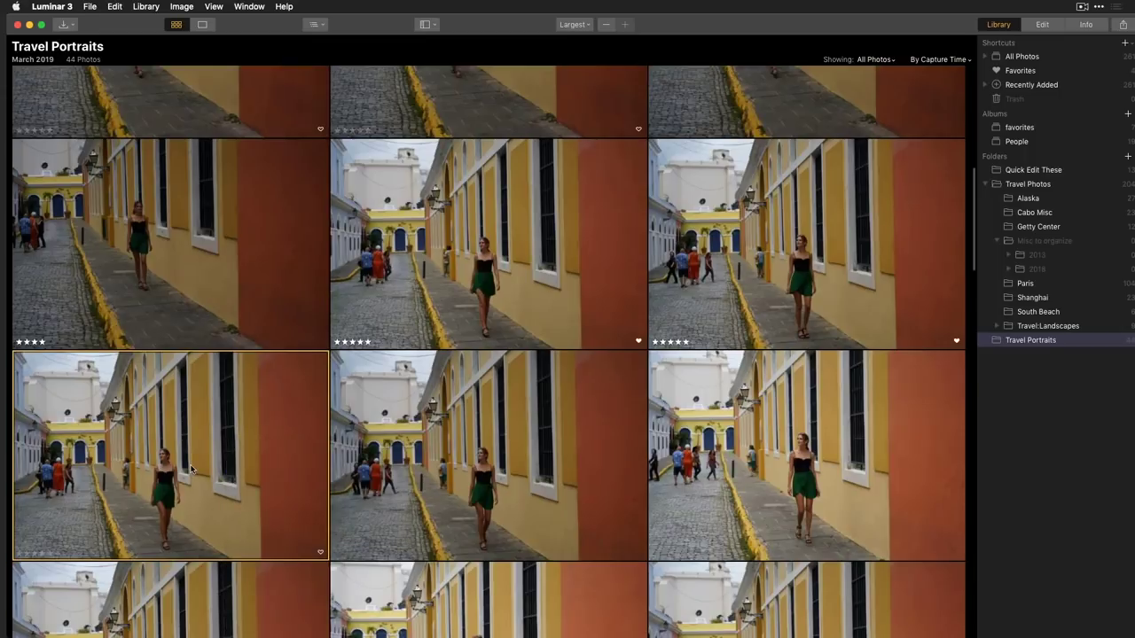
Step: Label the first portrait in the row below the four- and five-star photos yellow and the third one red
key(6)
key(7)
click(527, 469)
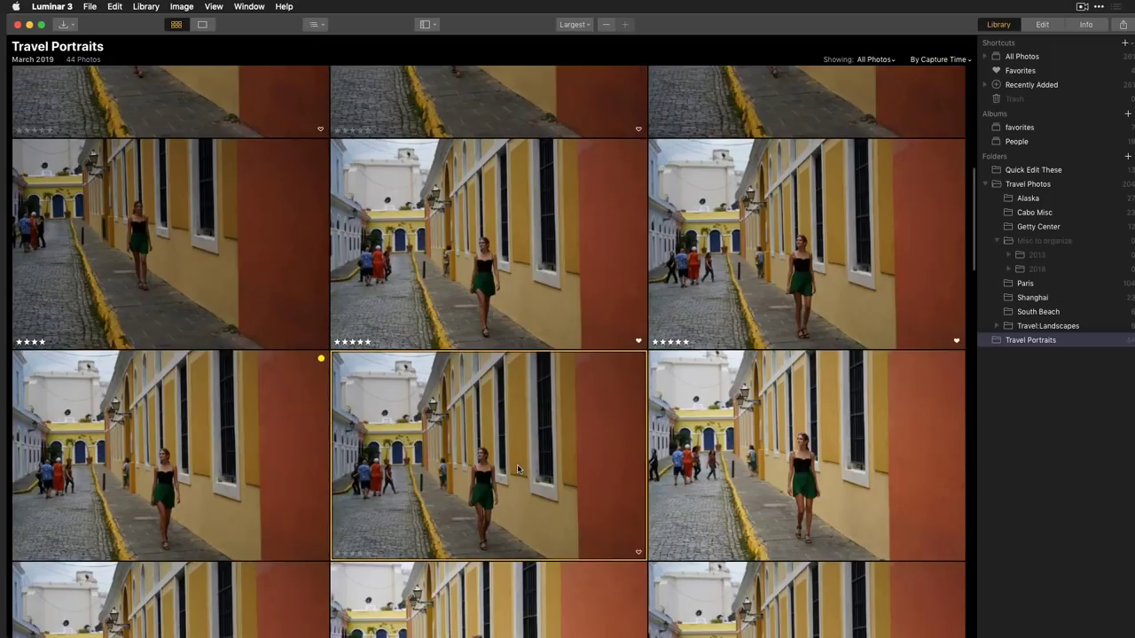
click(860, 488)
key(6)
Step: Label the three portraits in the next row red, green and green respectively
scroll(866, 484, down, 3)
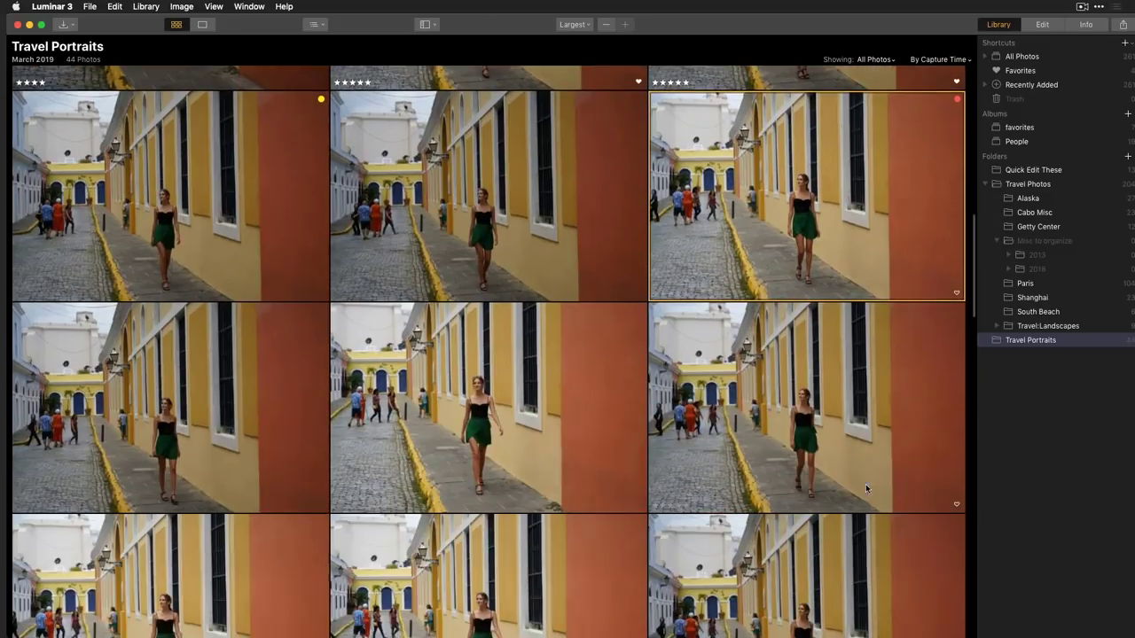
click(58, 441)
key(6)
click(533, 430)
key(8)
click(786, 413)
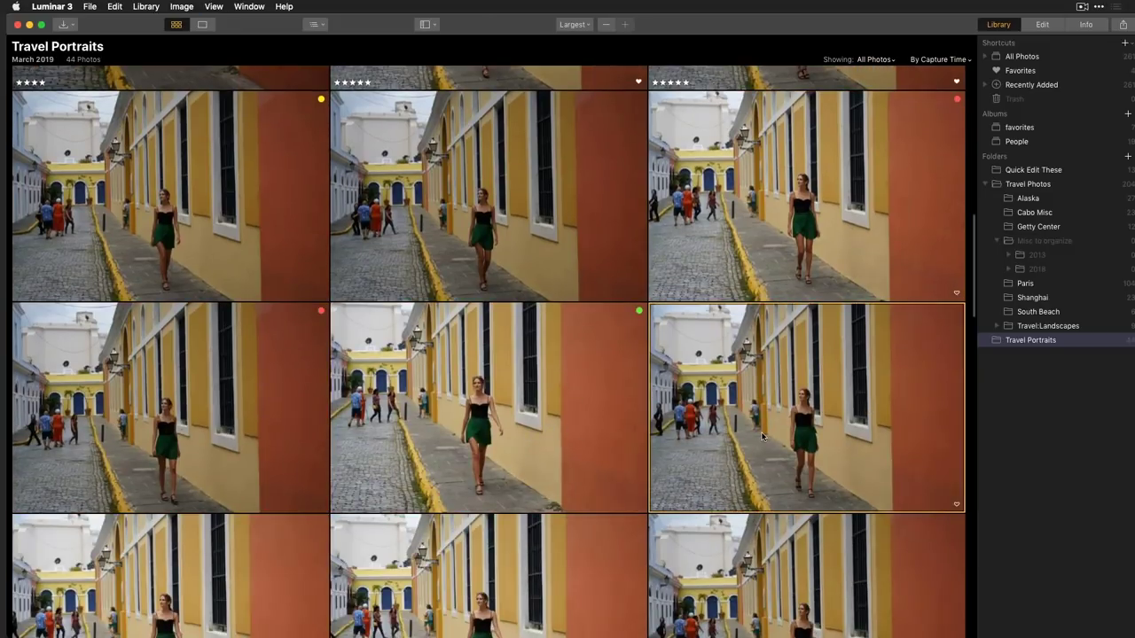
key(8)
Step: In the row below the green-labeled portraits, label the middle photo yellow and the first one red with five stars
scroll(537, 625, down, 2)
click(541, 594)
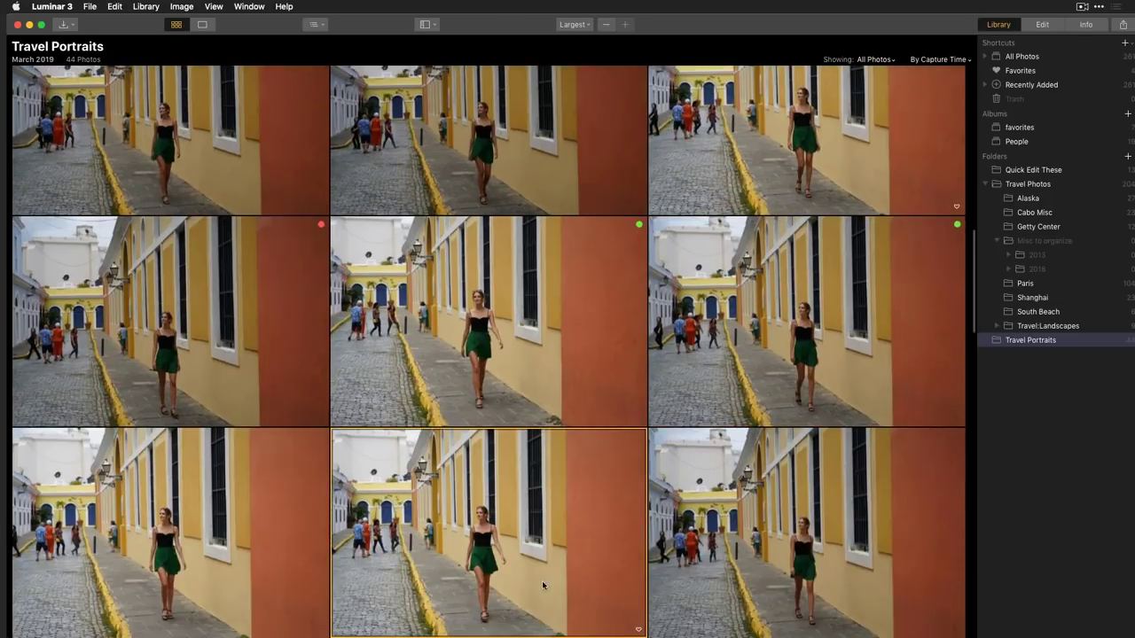
key(7)
click(284, 566)
key(6)
key(5)
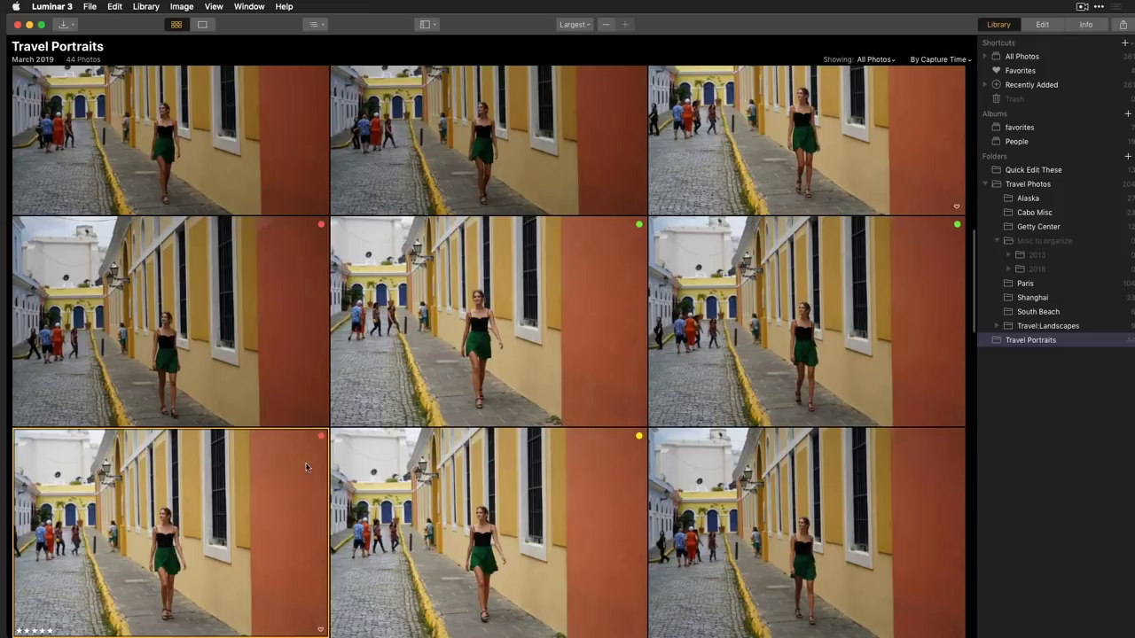
Step: Open the red-labeled five-star portrait in single image view and hide the Luminar Looks
key(Right)
key(Right)
key(Down)
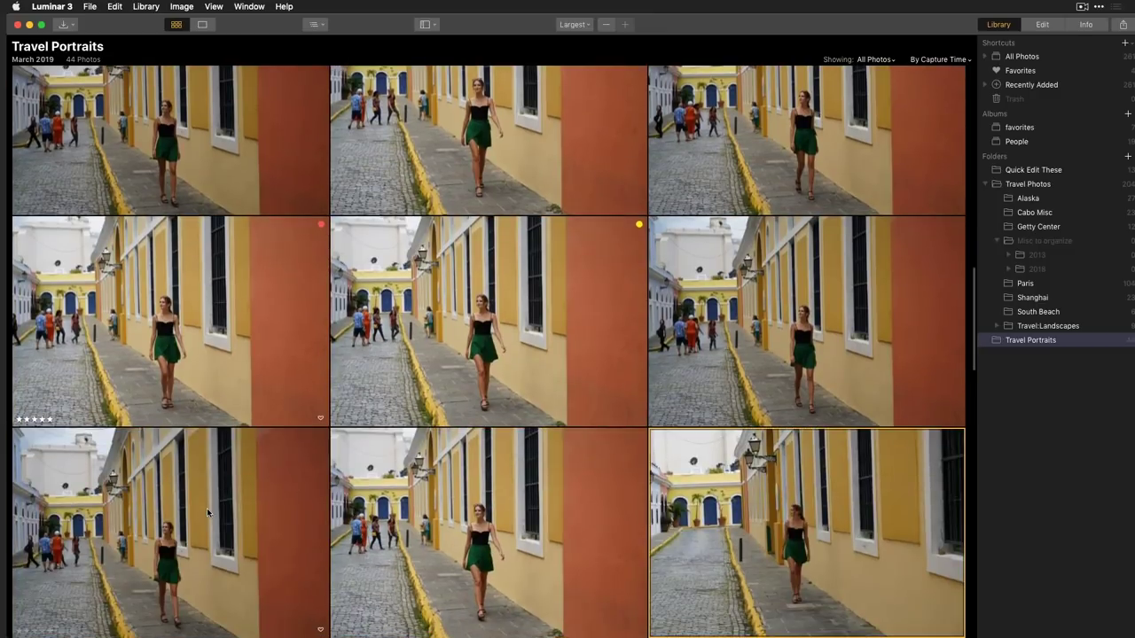
double_click(224, 334)
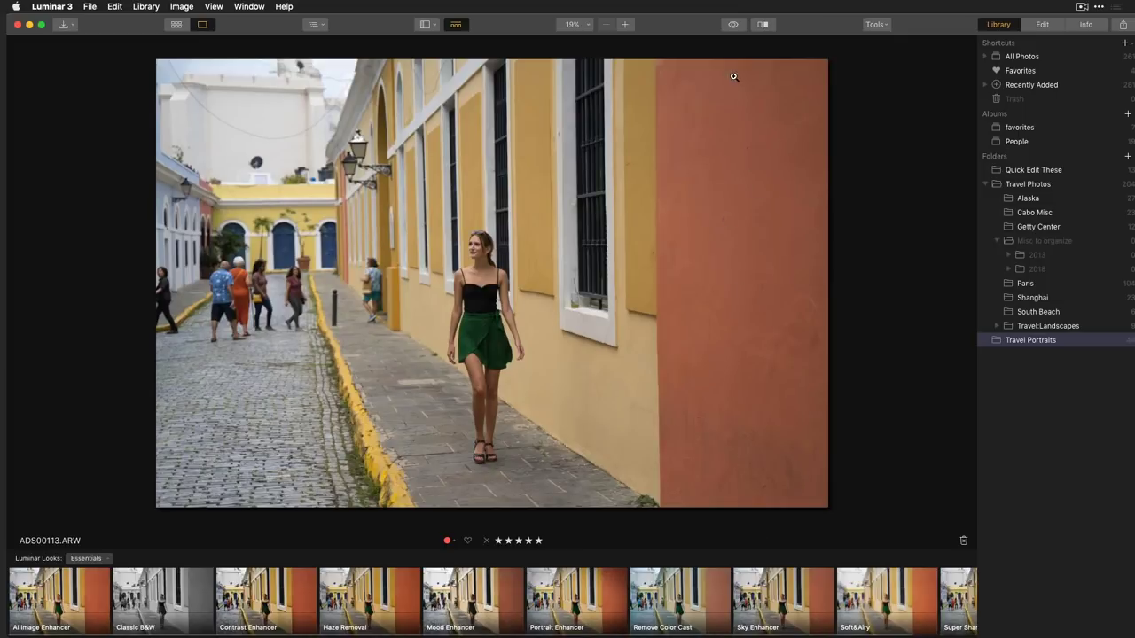
click(458, 27)
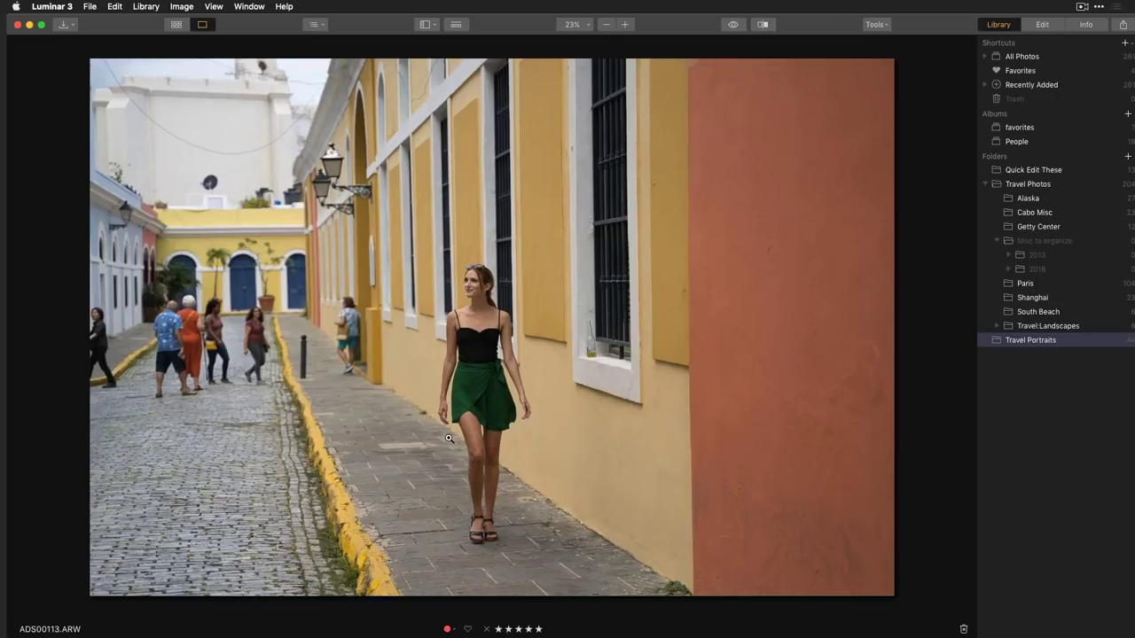
Step: Rate the next portrait, ADS00114.ARW, four stars and check its color label options
key(Right)
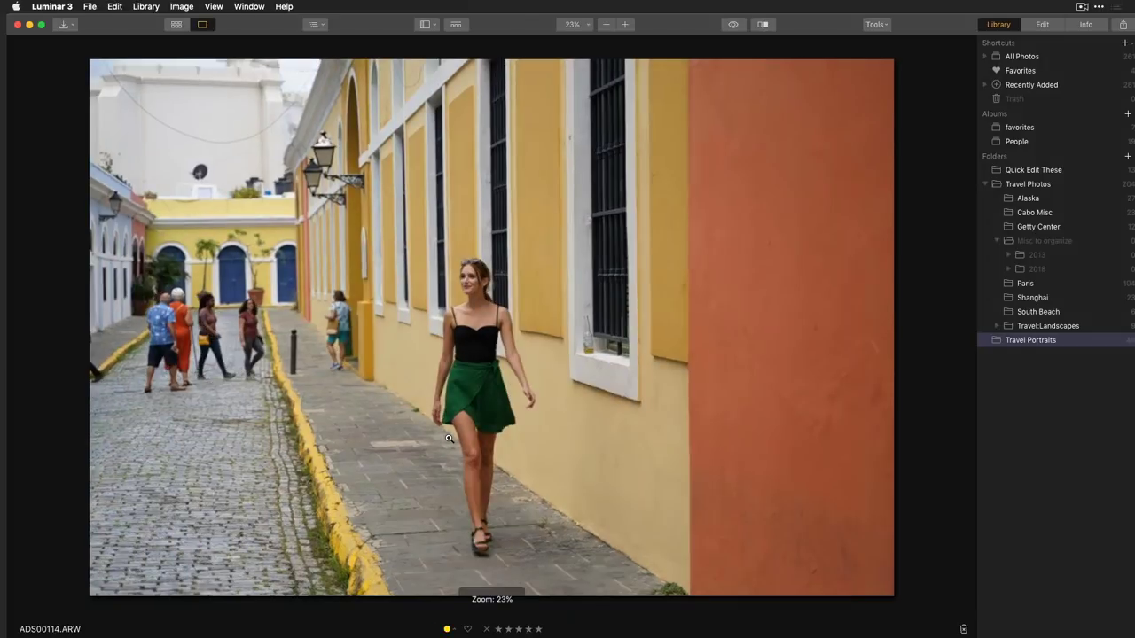
key(Right)
click(530, 630)
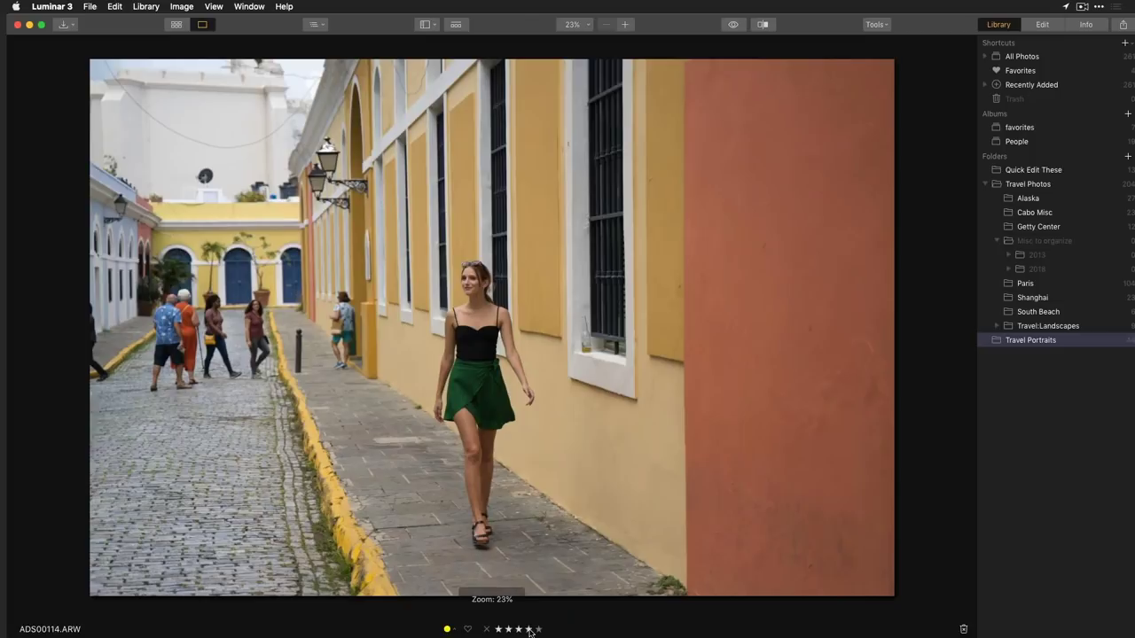
click(455, 631)
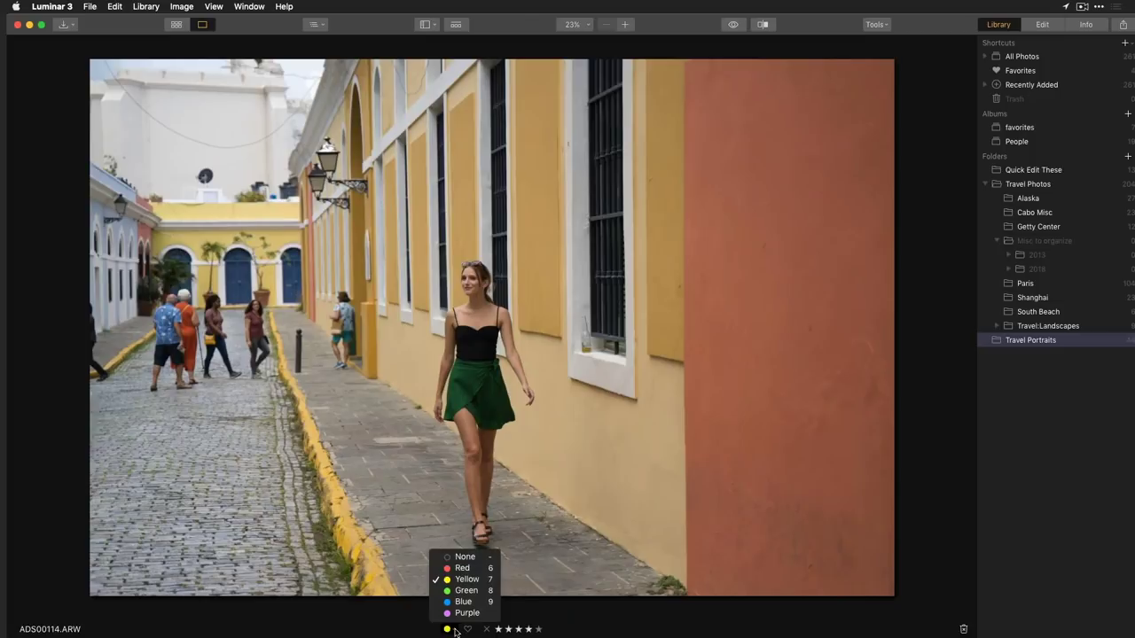
click(395, 623)
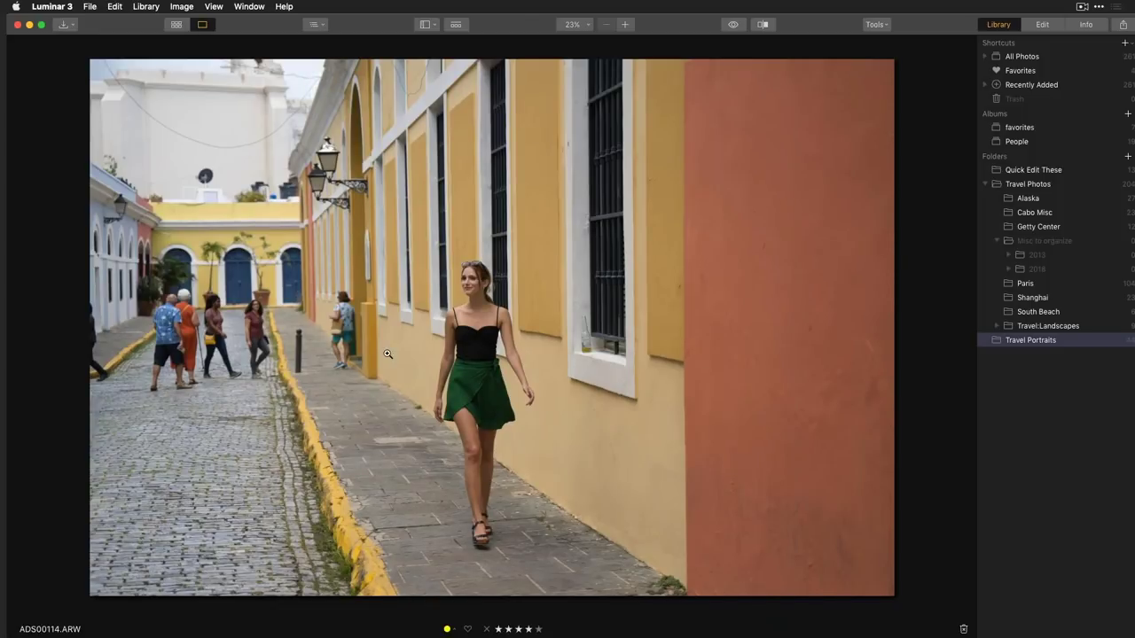
Step: Check the display options for the filmstrip, side panel and current photo actions
click(323, 26)
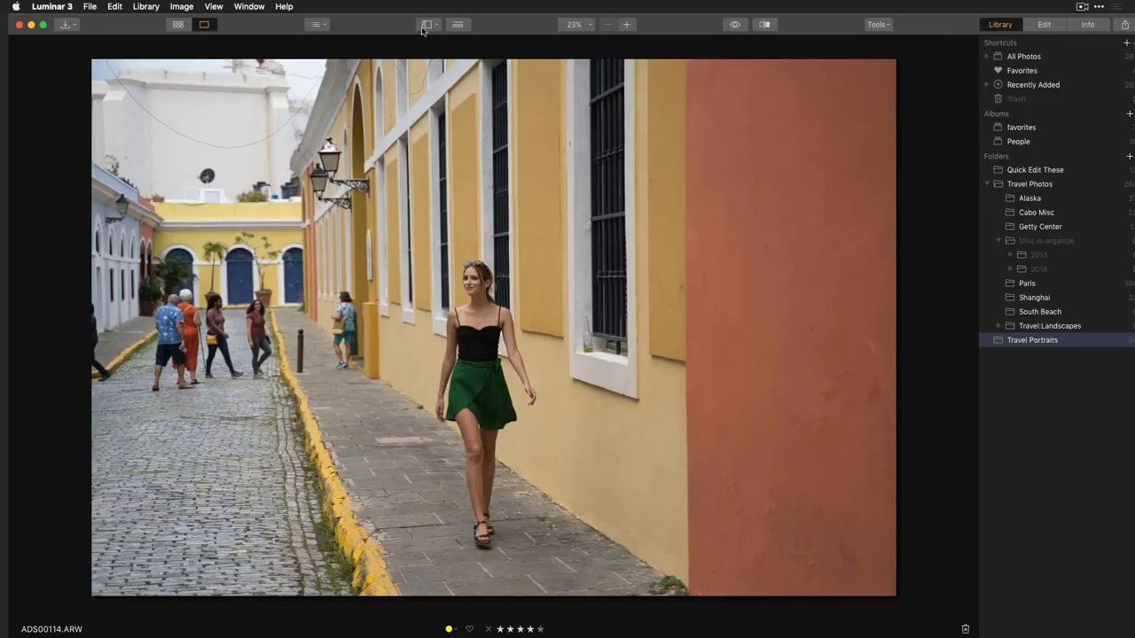
click(435, 27)
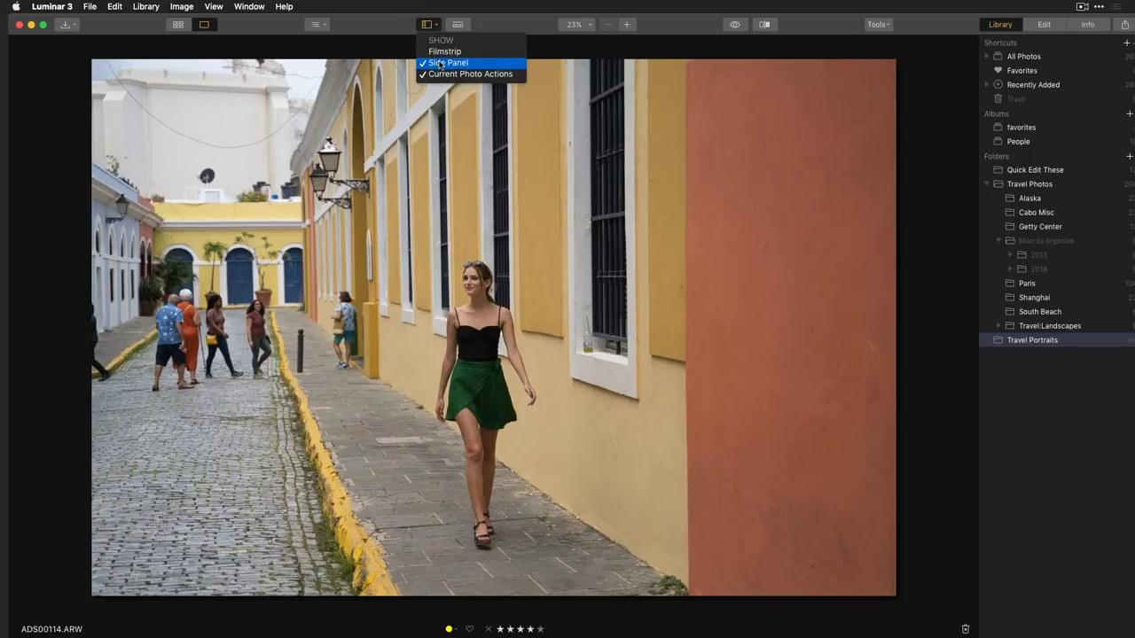
click(385, 27)
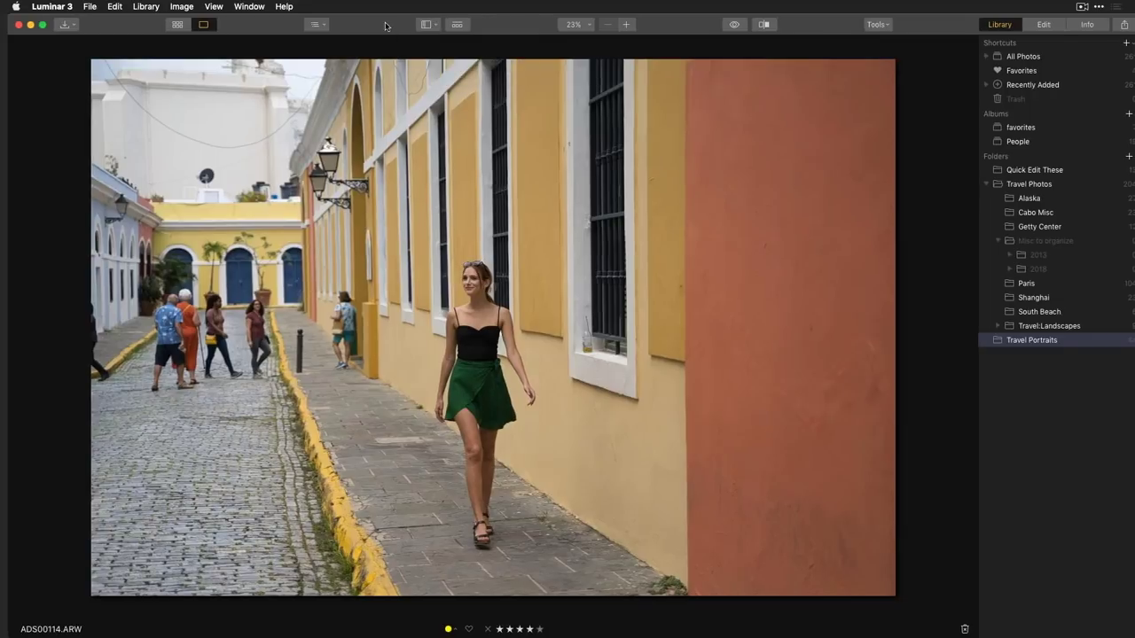
drag(385, 27, 379, 27)
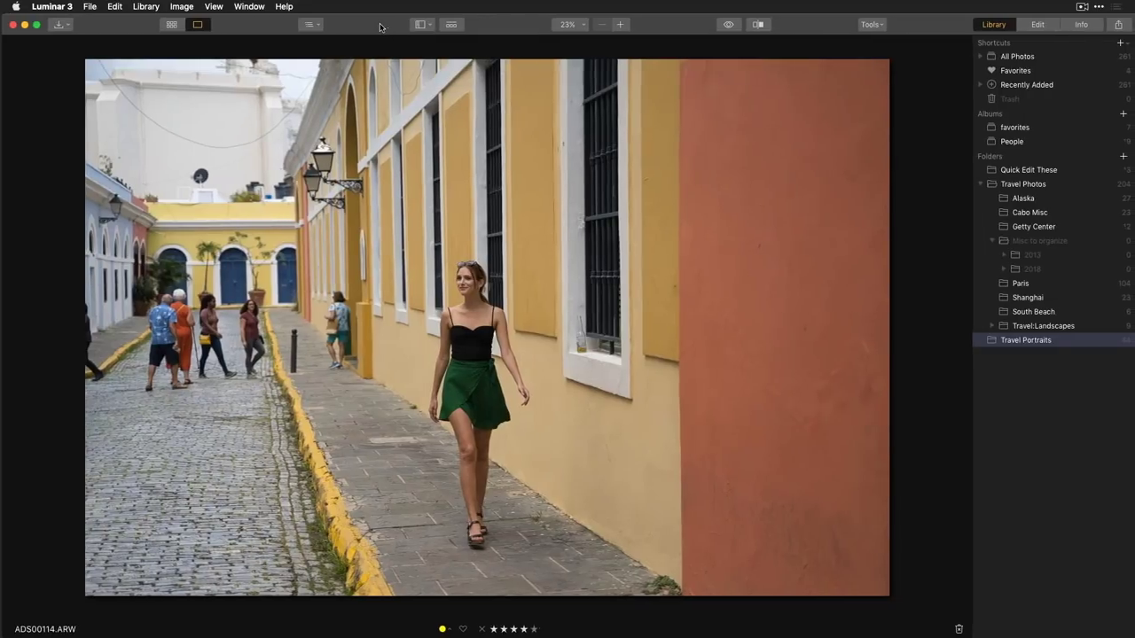
click(37, 27)
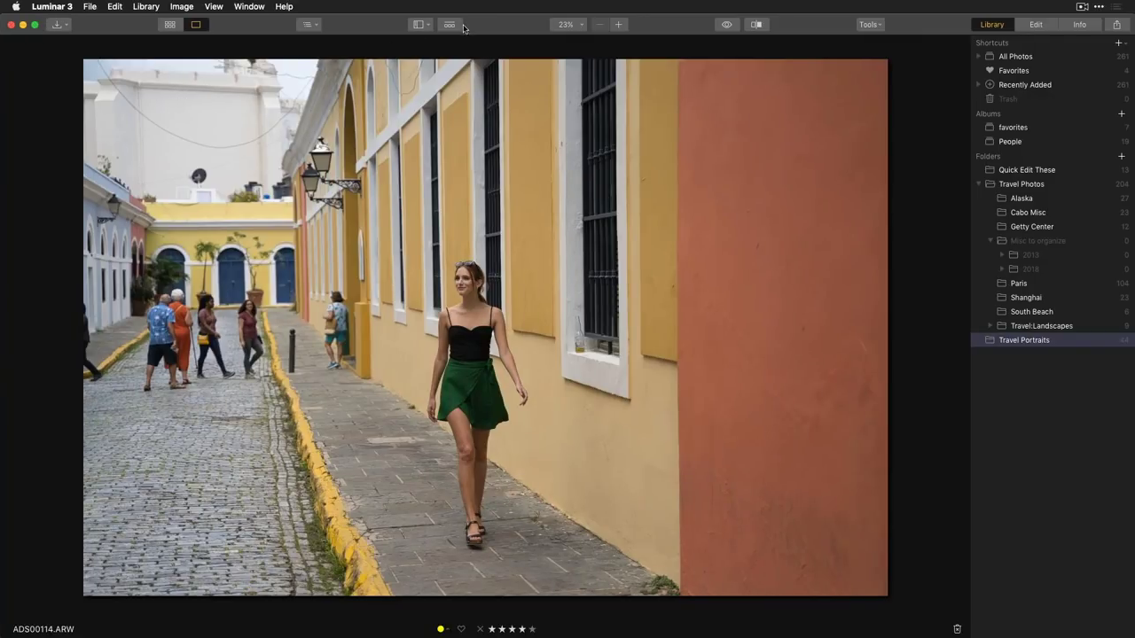
Step: Hide the current photo actions below the portrait and show them again
click(424, 25)
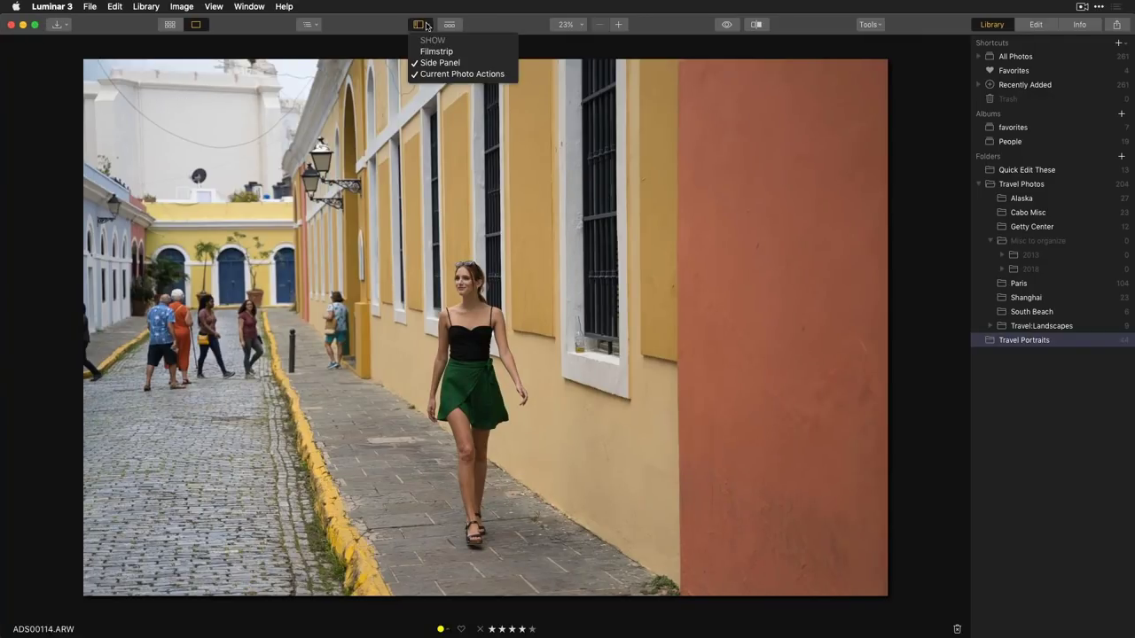
click(463, 75)
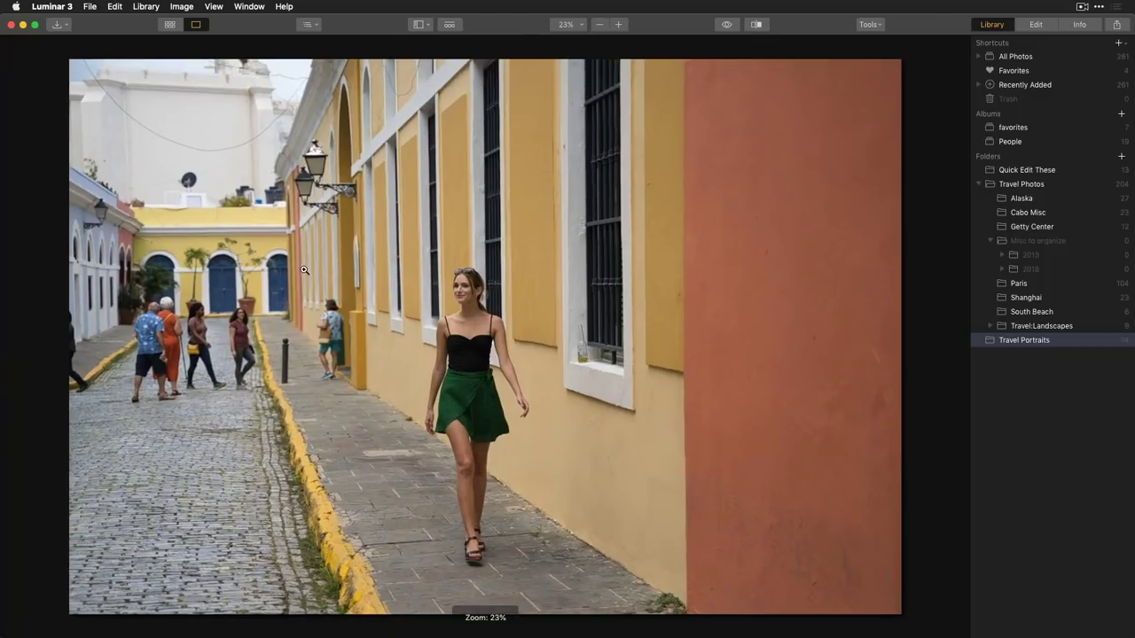
click(417, 25)
click(431, 72)
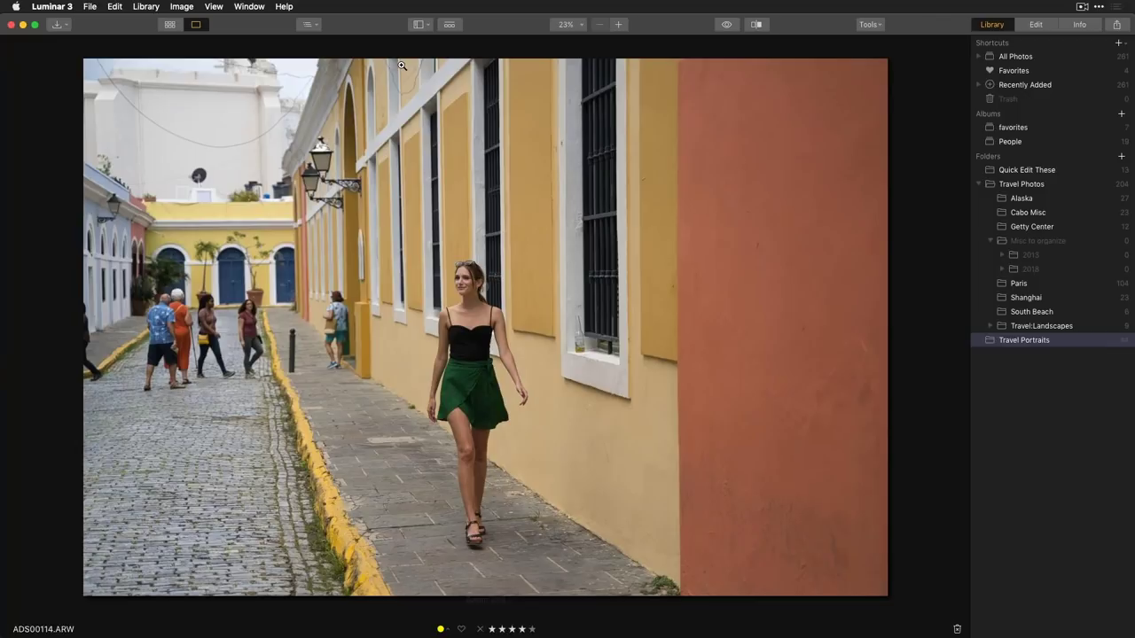
Step: Show the filmstrip and advance to the following portrait, ADS00110.ARW
click(424, 26)
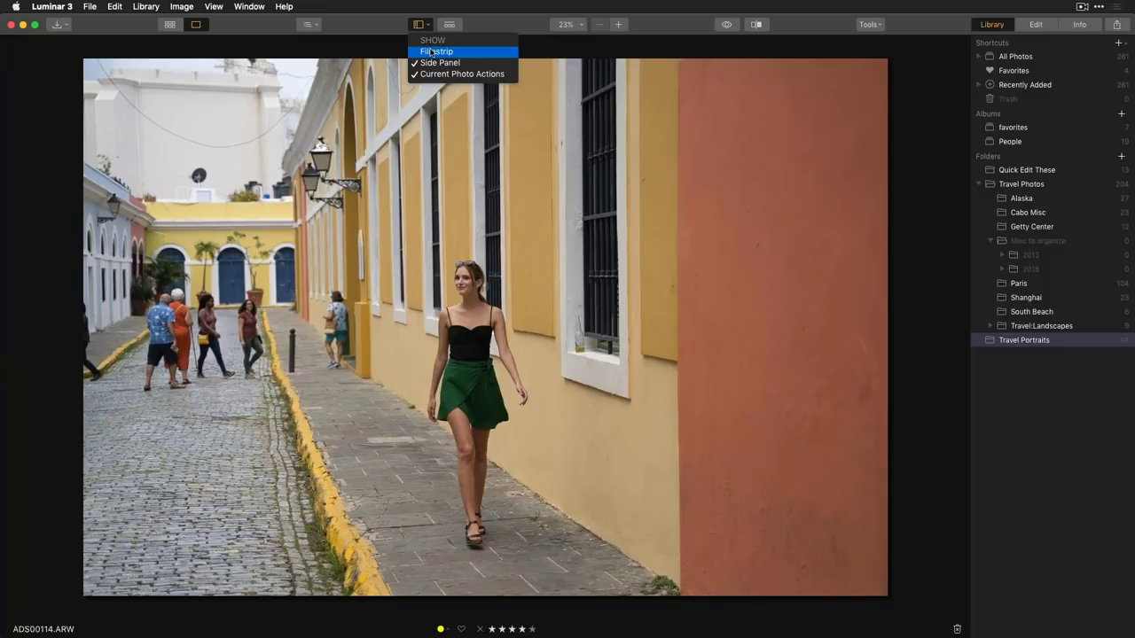
click(431, 53)
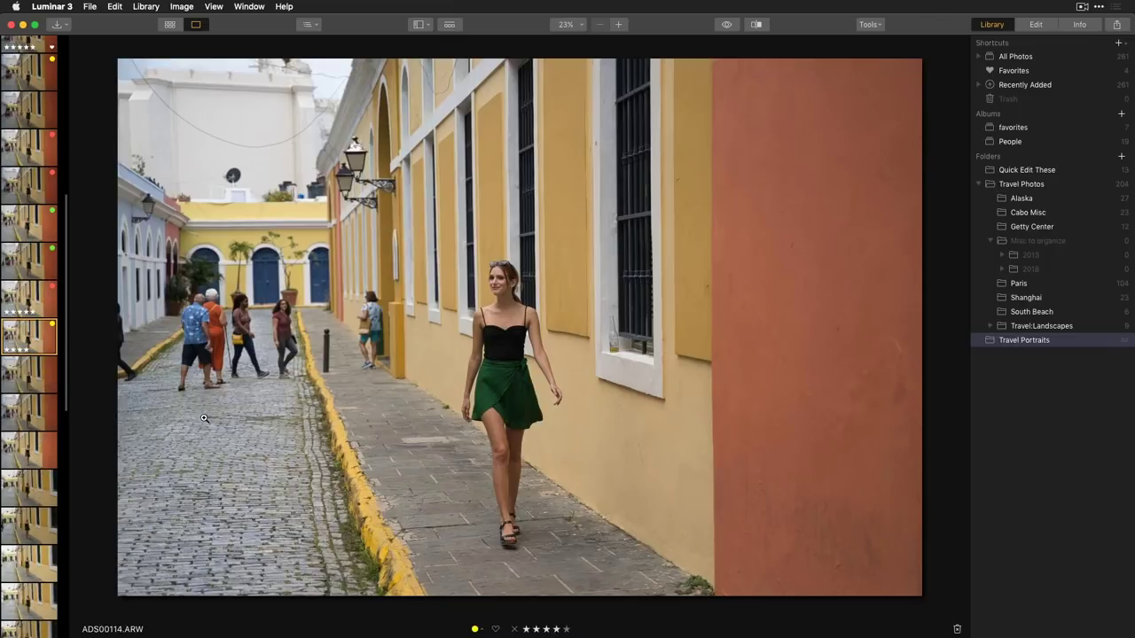
key(Right)
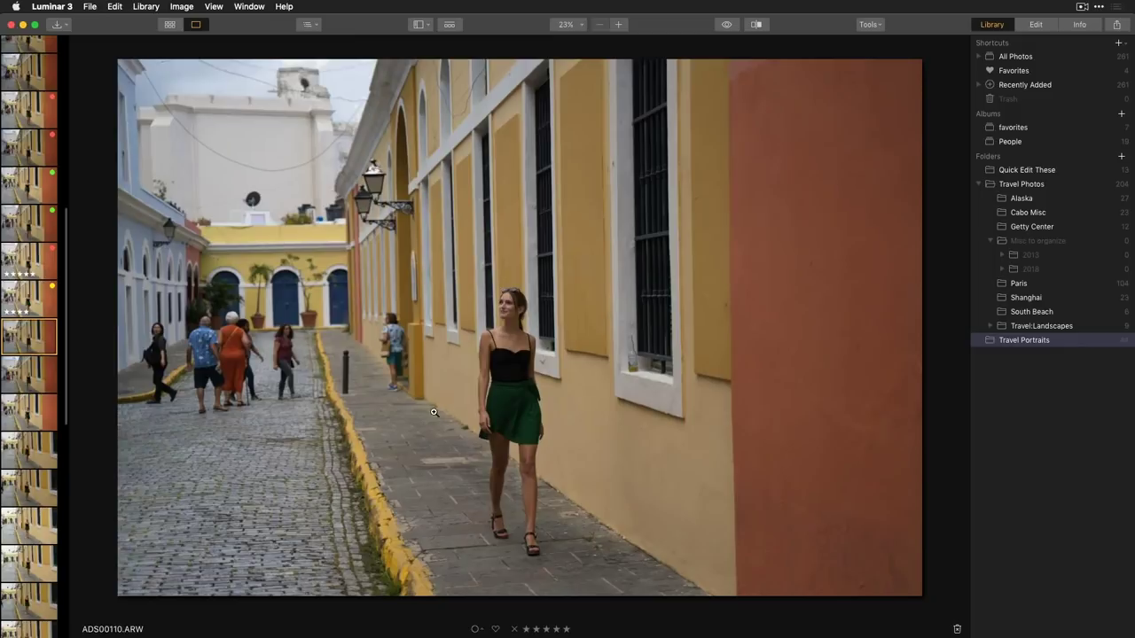
Step: Inspect the woman's face in portrait ADS00114.ARW at 100% zoom
click(532, 382)
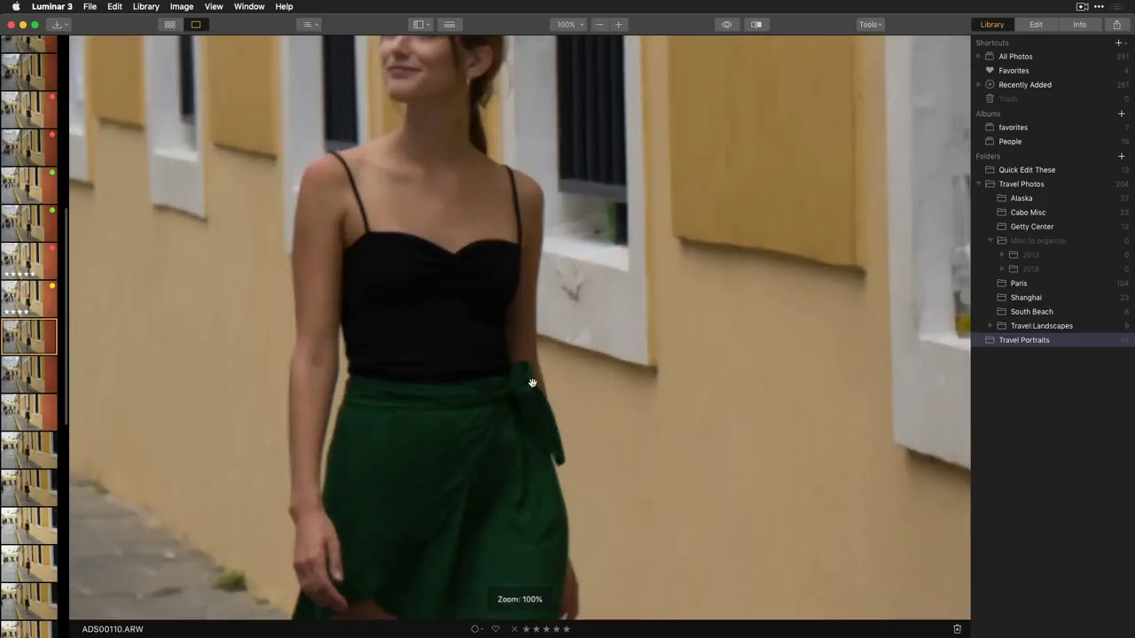
key(g)
double_click(529, 384)
click(526, 380)
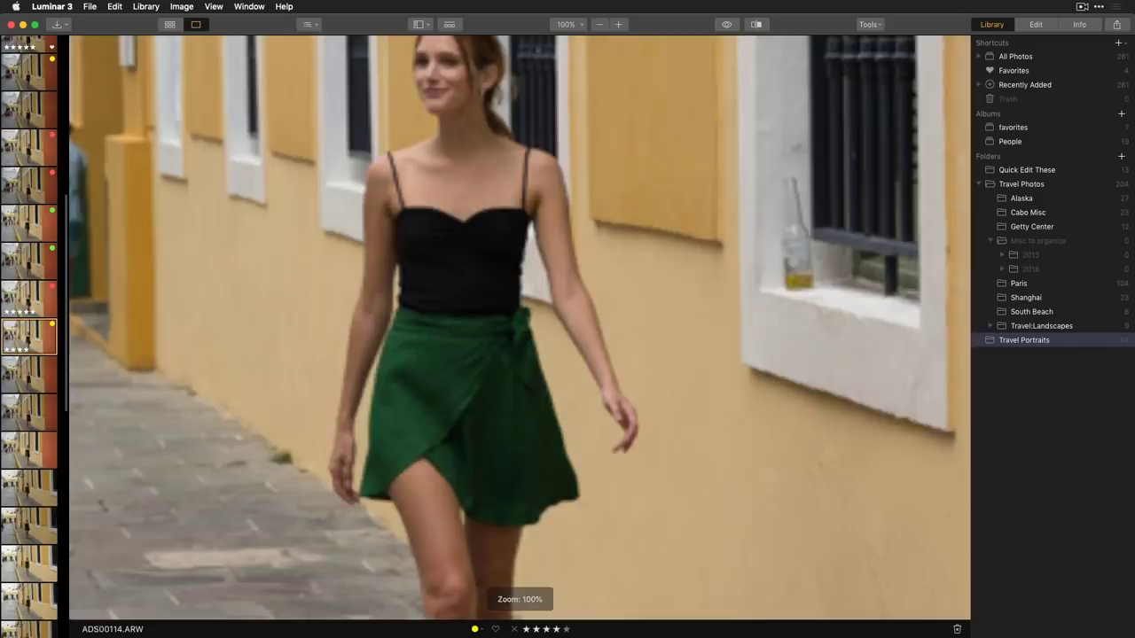
drag(468, 226, 499, 520)
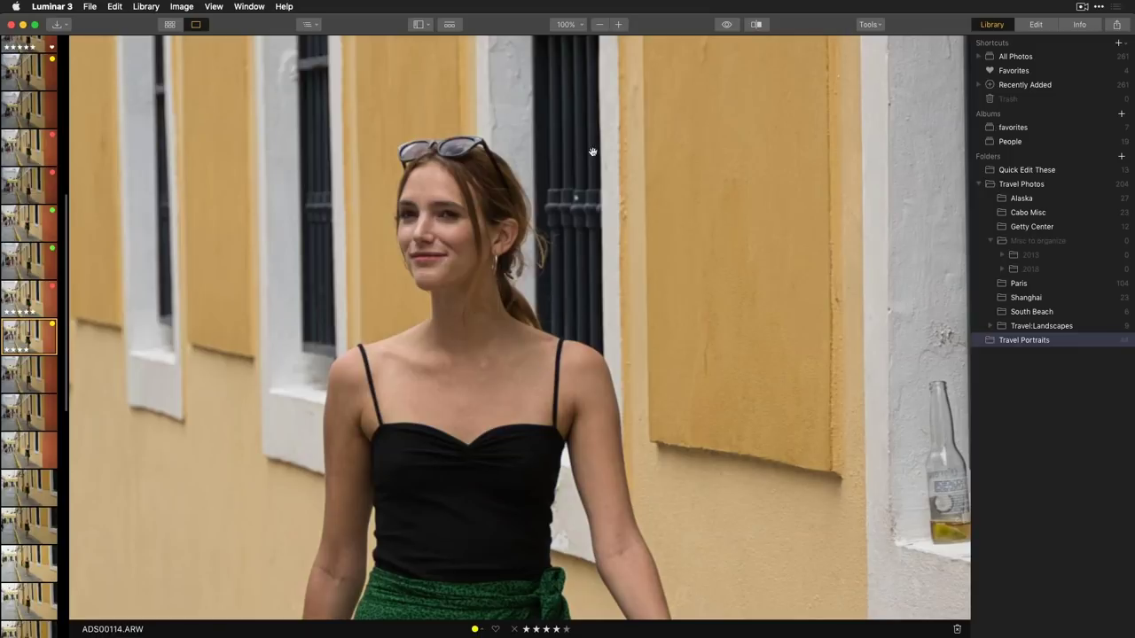
Step: Fit the portrait to the screen and browse forward through the following photos to ADS00115.ARW
click(583, 25)
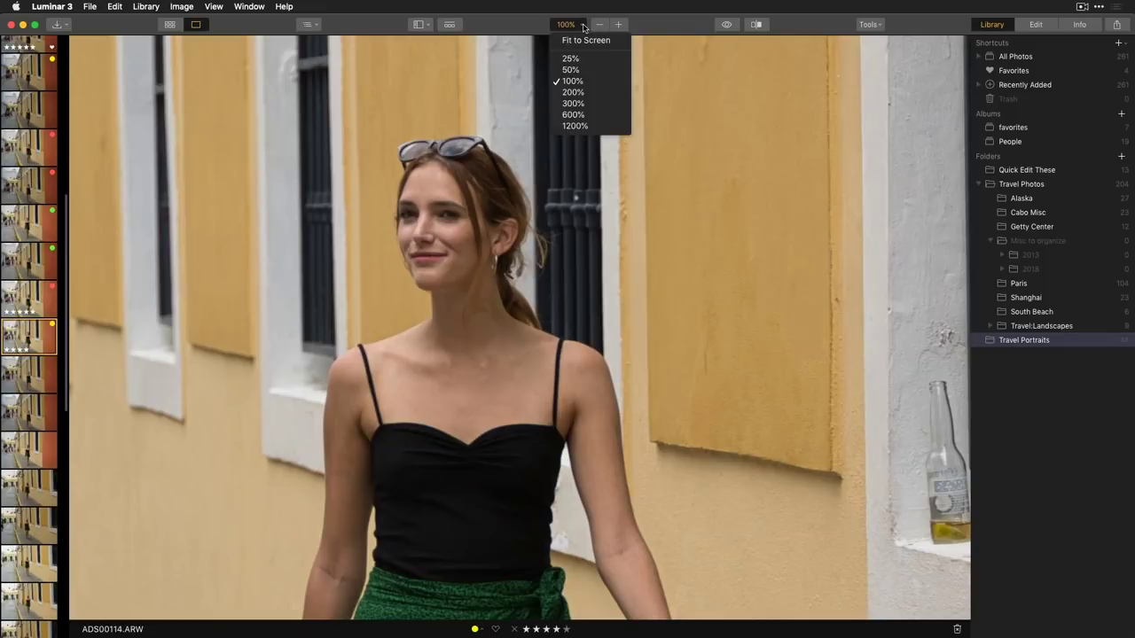
click(582, 39)
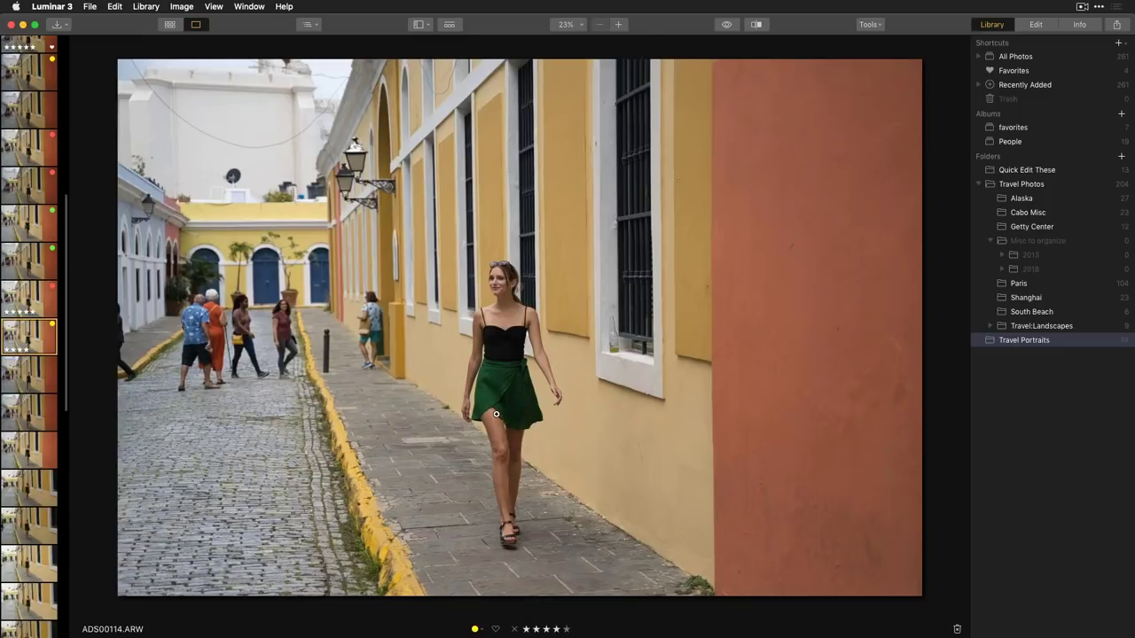
key(Right)
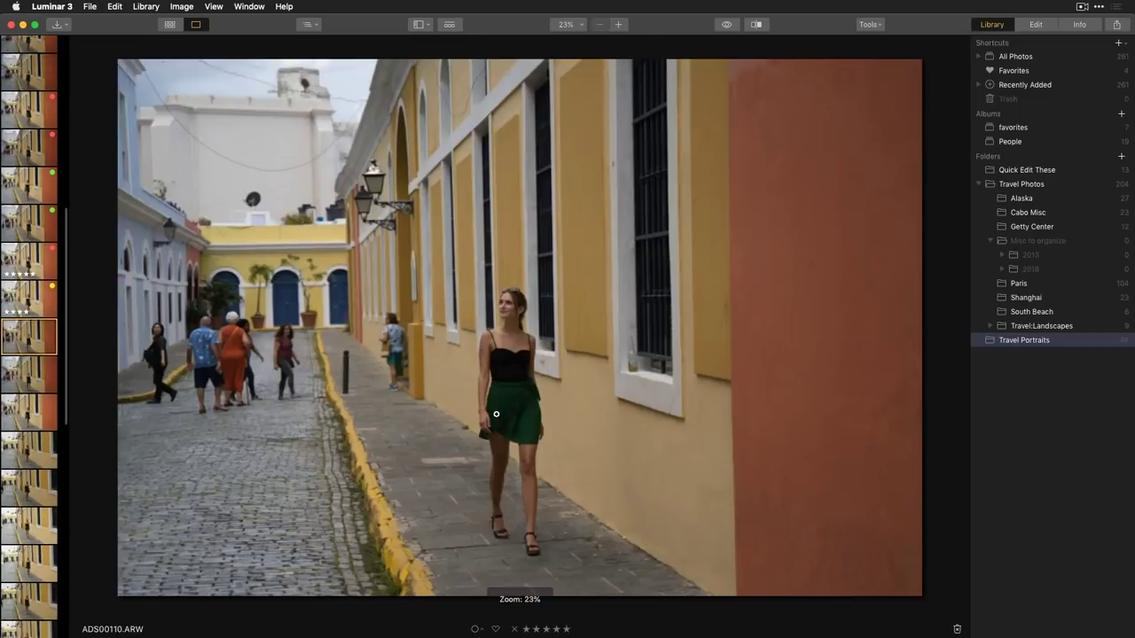
key(Right)
key(Right)
key(Right)
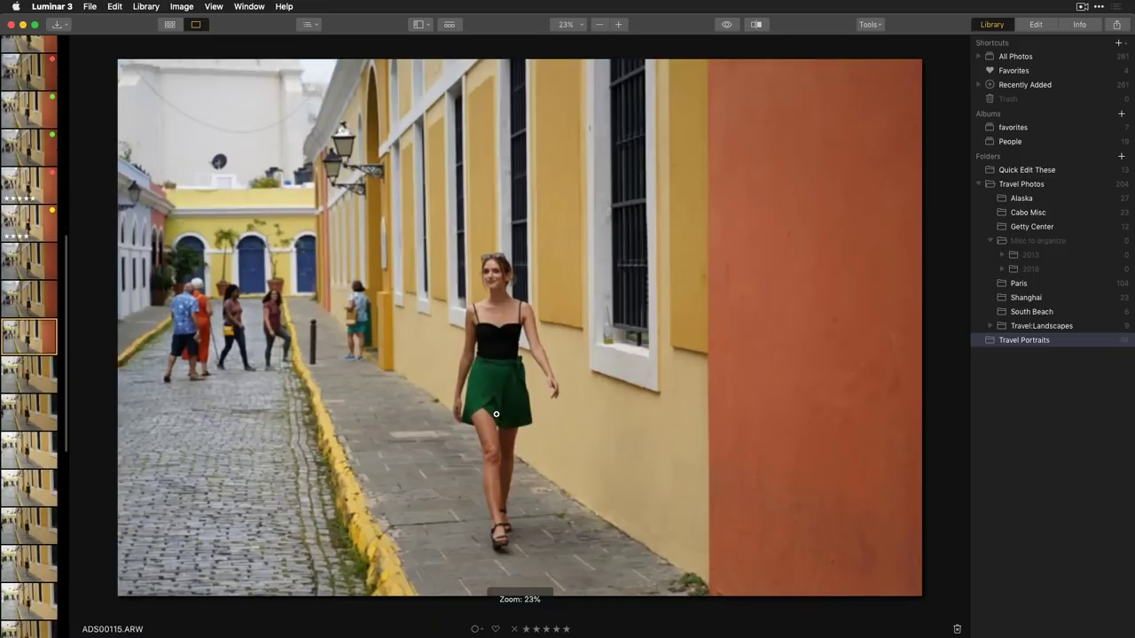
Step: Advance to portrait ADS00168.ARW, rate it five stars, give it a red color label and mark it as a favorite
key(Right)
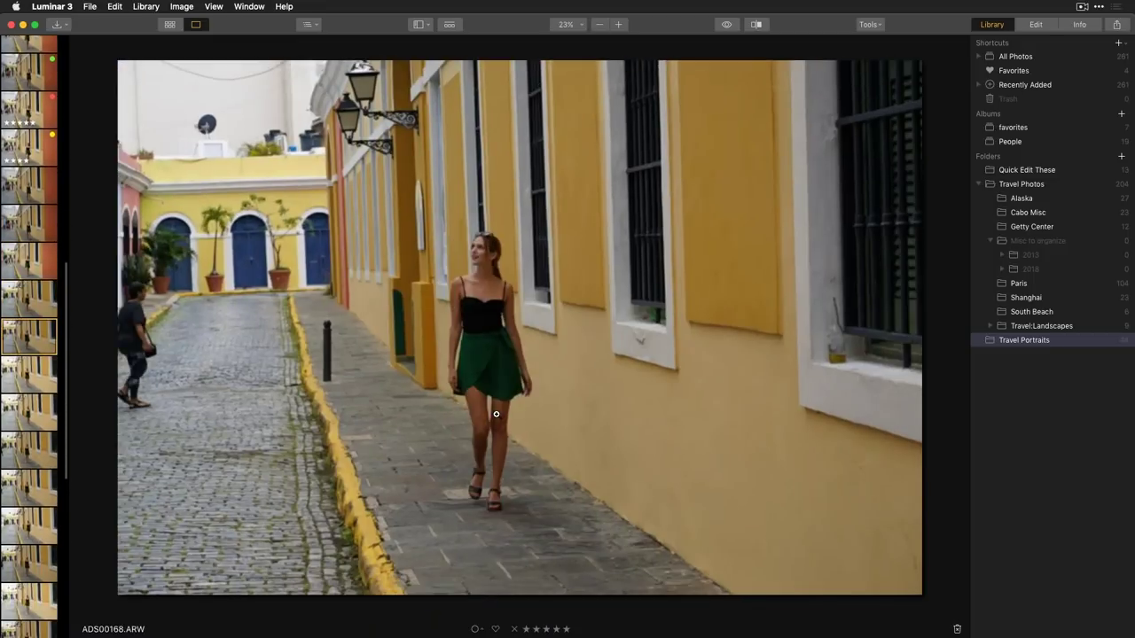
key(5)
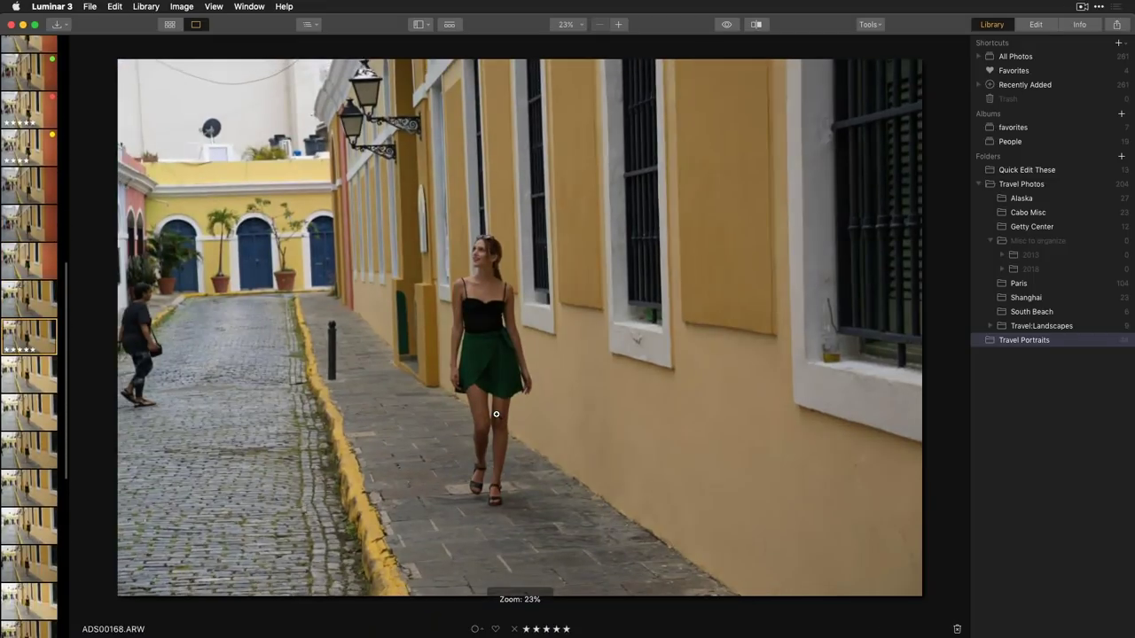
key(6)
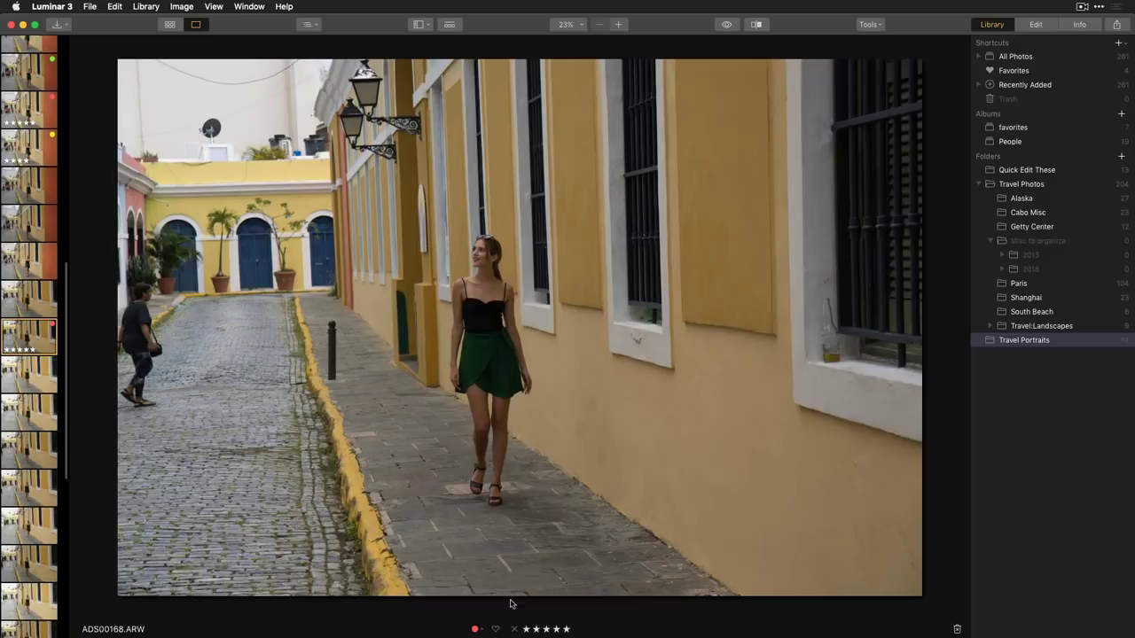
click(495, 629)
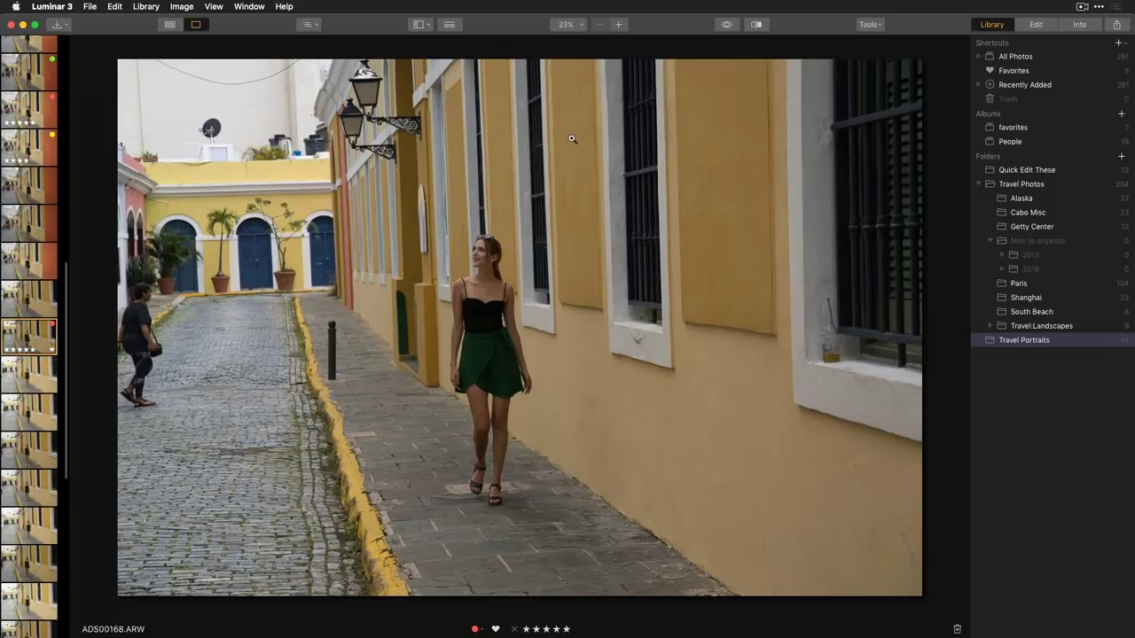
Step: Return to the gallery view of the Travel Portraits and set the thumbnail size to Small
click(175, 29)
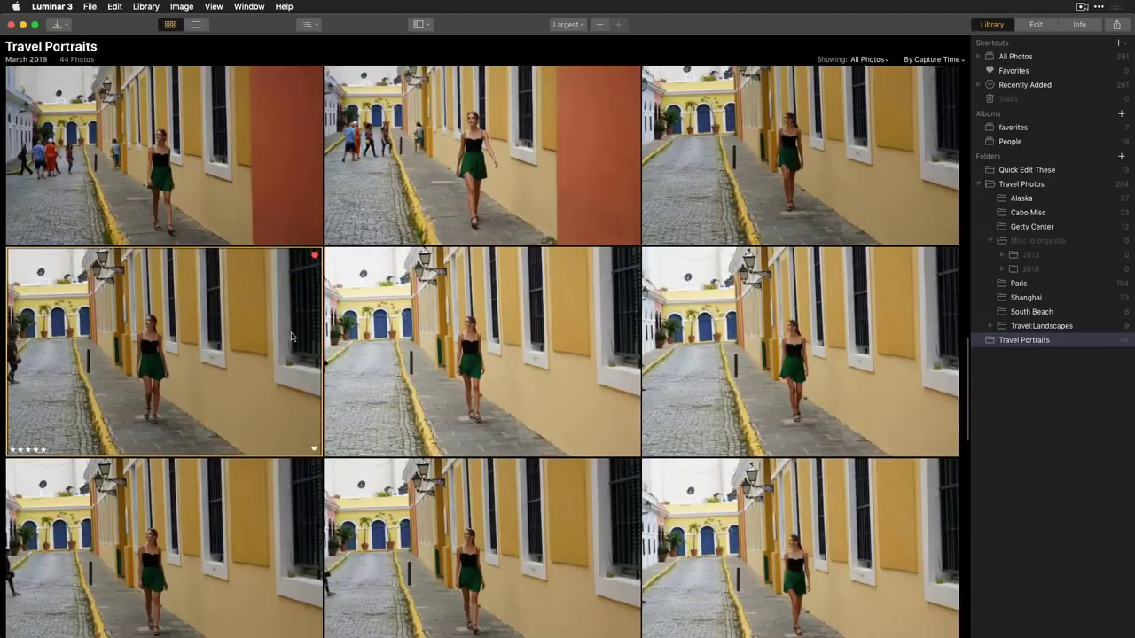
click(428, 27)
click(443, 50)
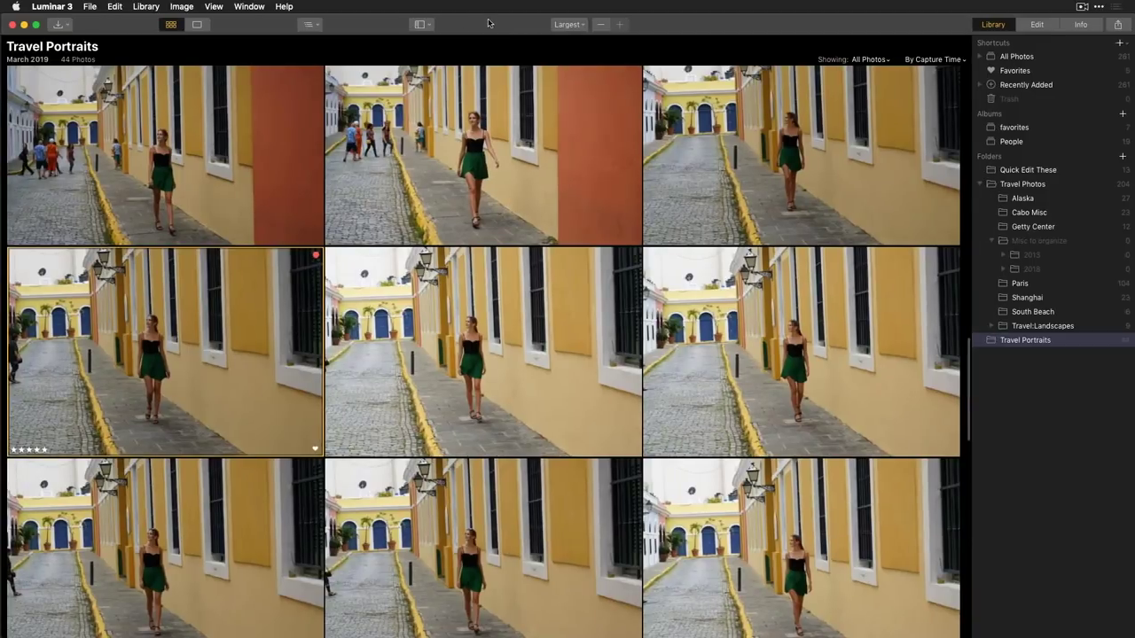
click(583, 25)
click(574, 41)
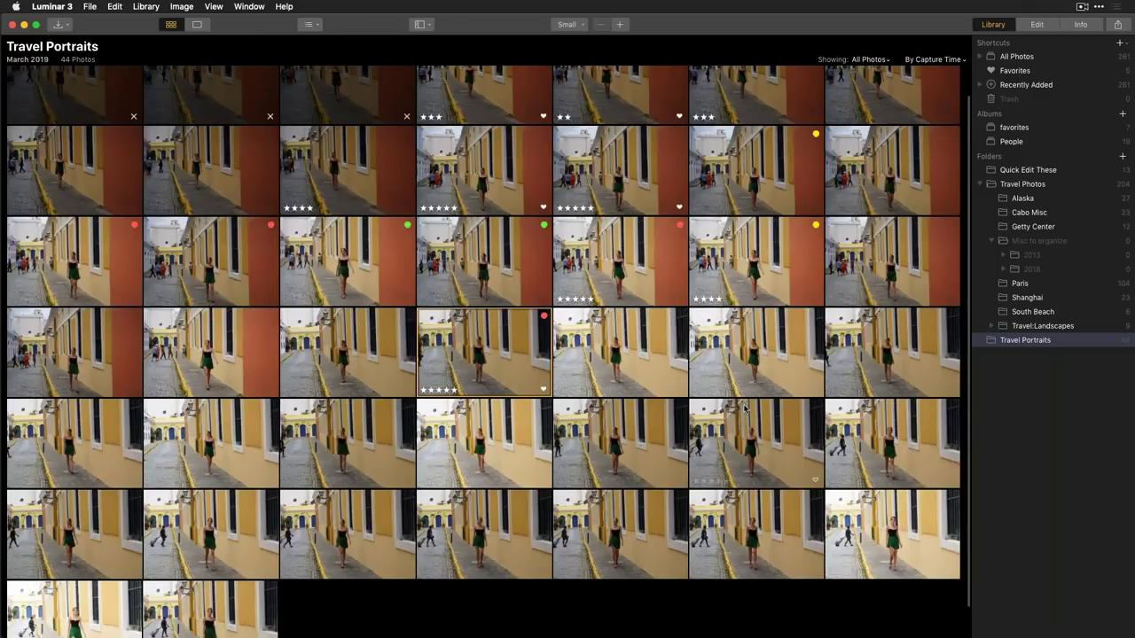
Step: Filter the Travel Portraits to Favorites only and sort them by Rating in descending order
click(869, 59)
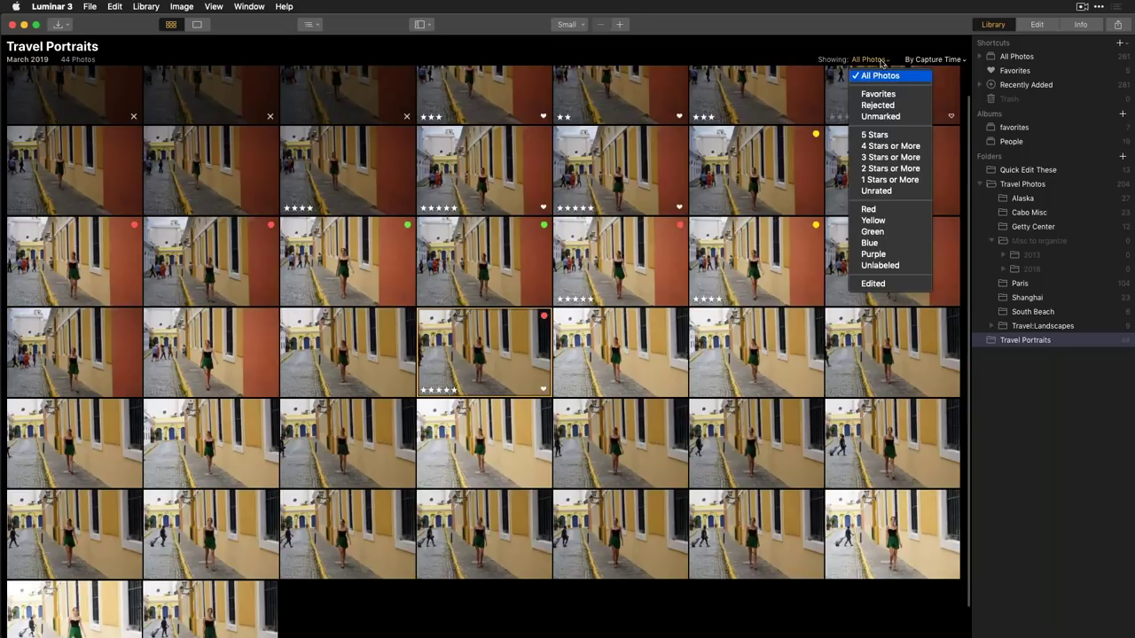
click(881, 93)
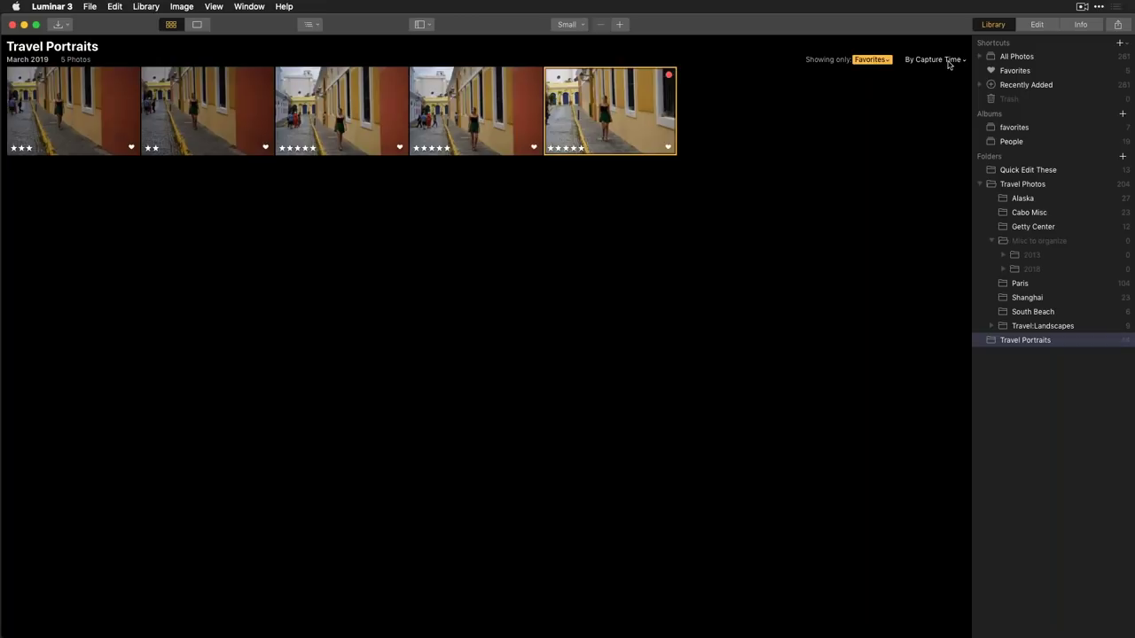
click(949, 64)
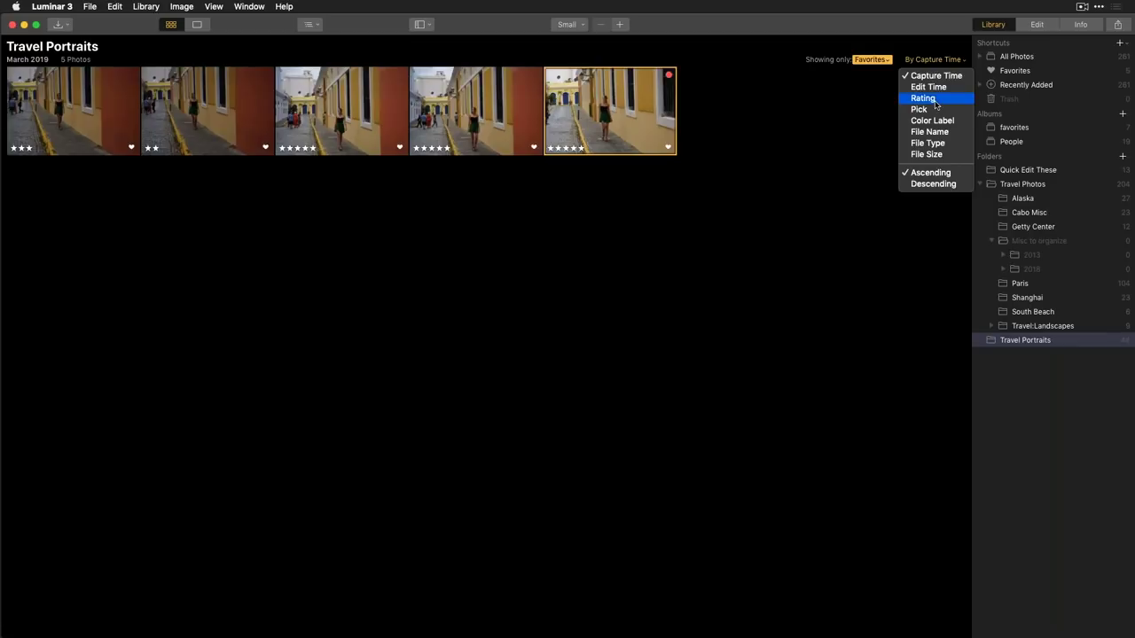
click(934, 100)
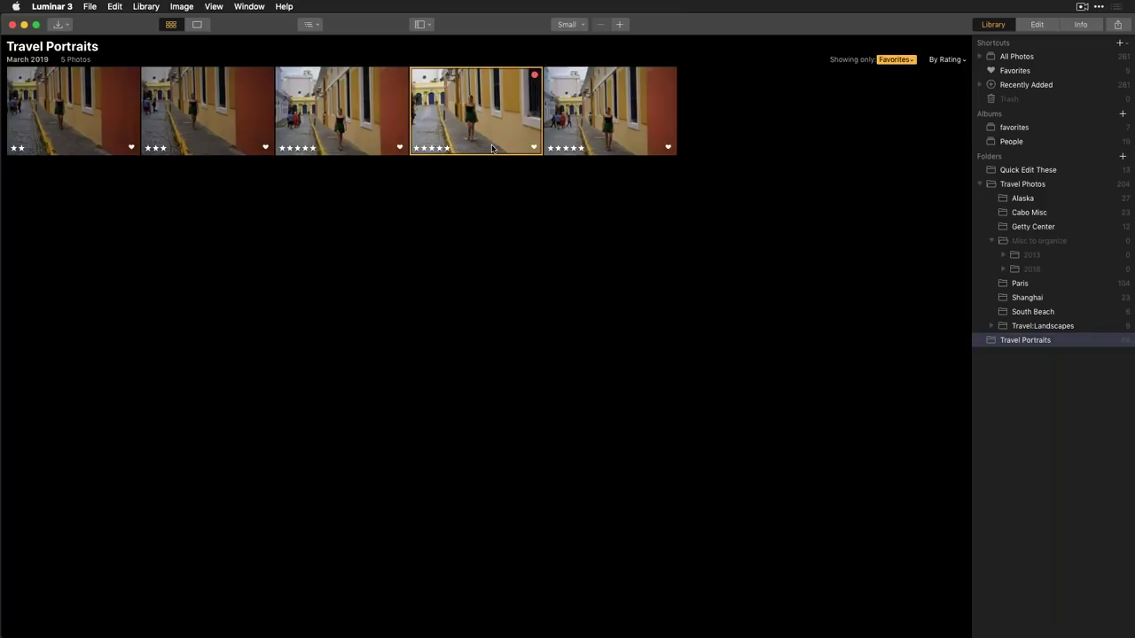
click(950, 61)
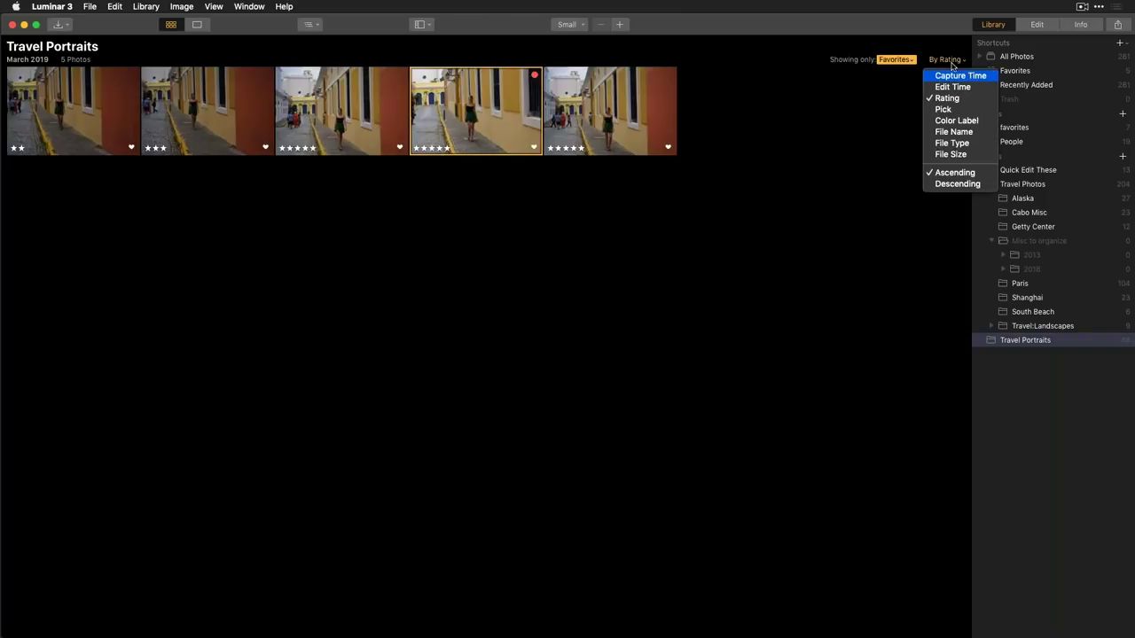
click(953, 184)
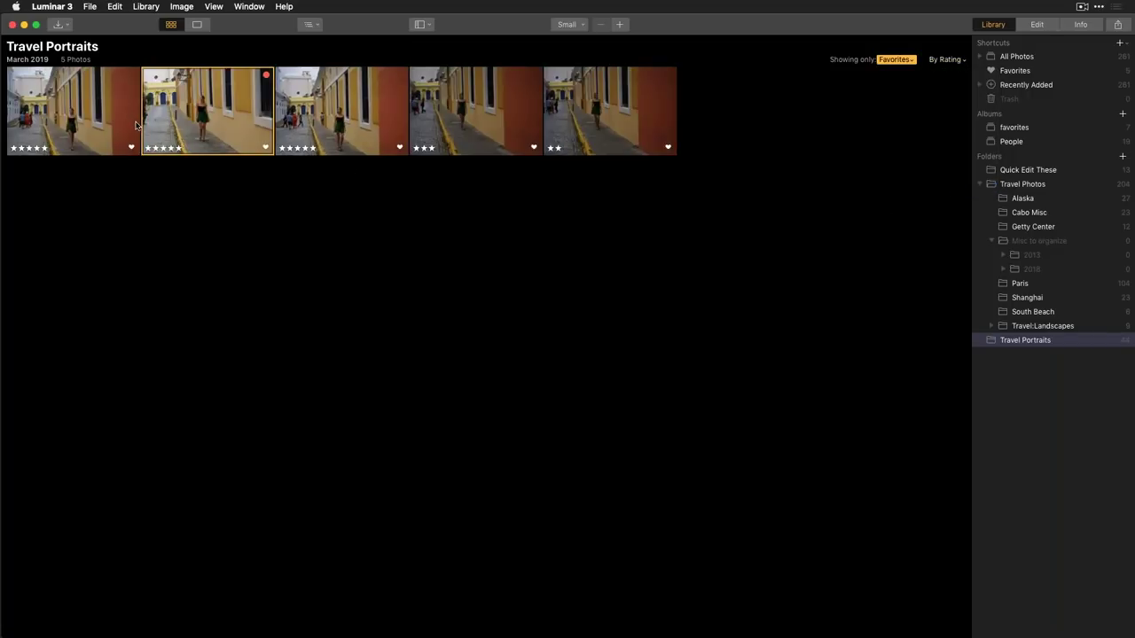
Step: Filter the Travel Portraits by the Red label, then switch the filter to 3 Stars or More
click(907, 59)
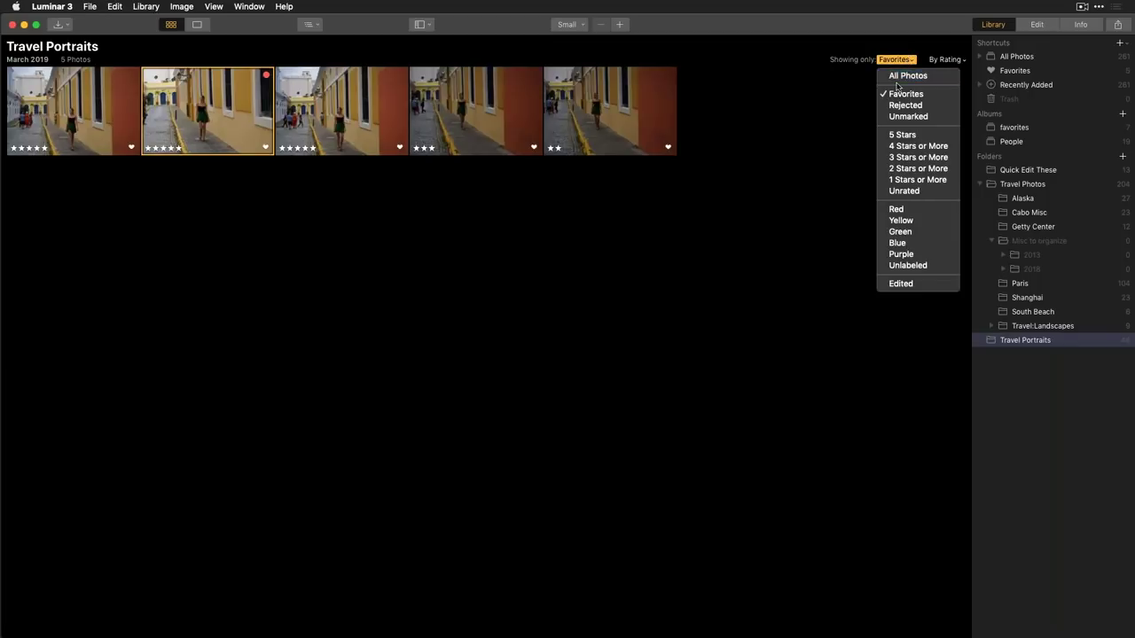
click(896, 209)
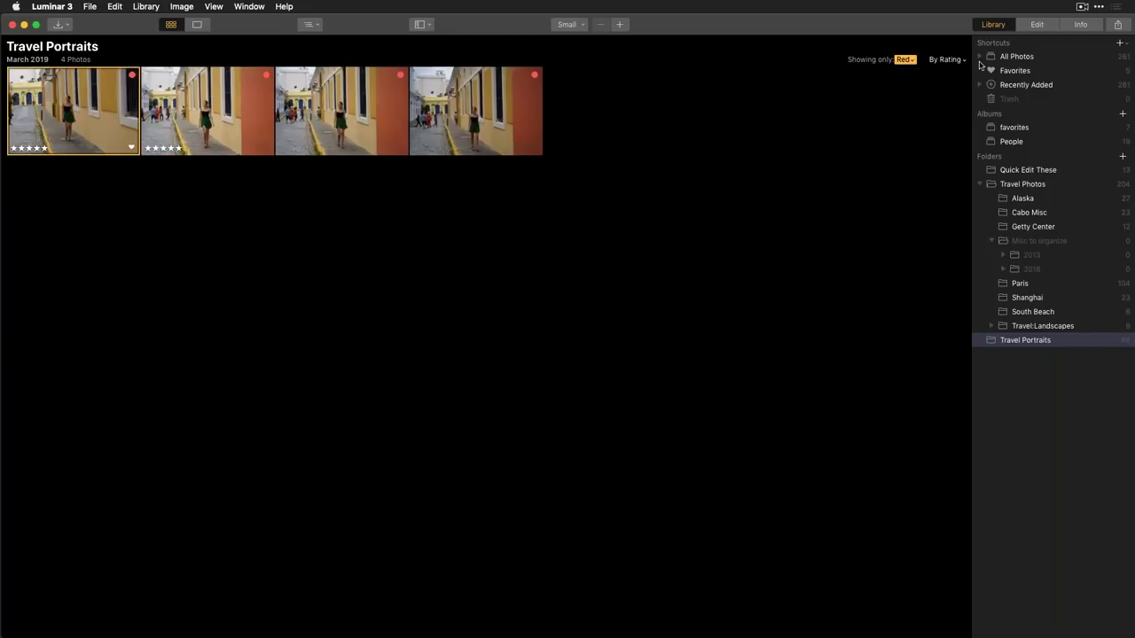
click(910, 60)
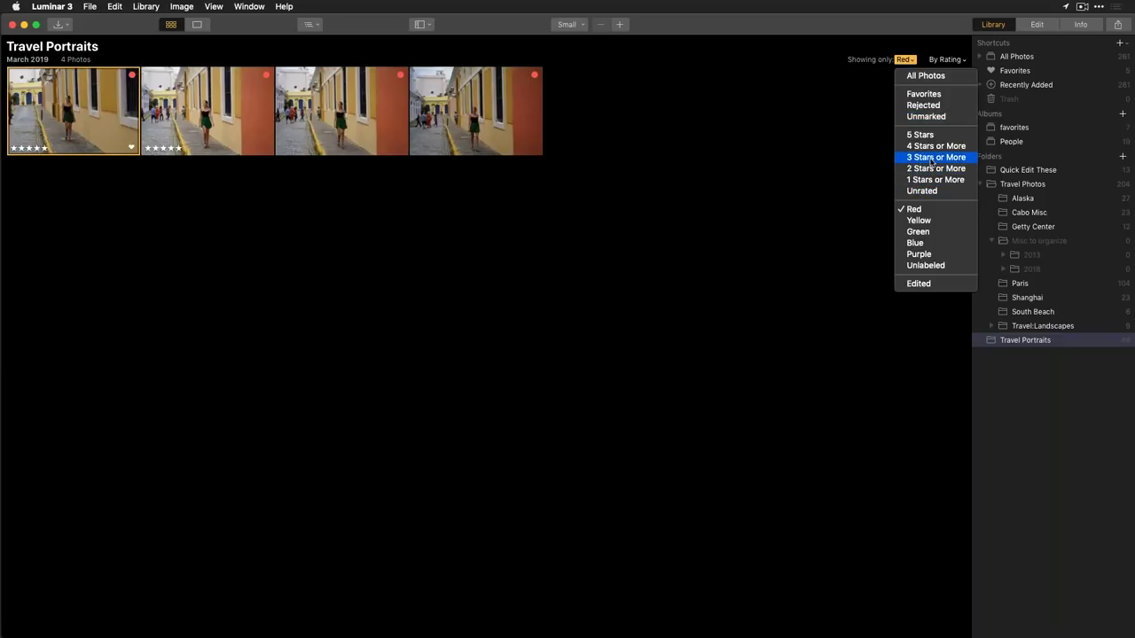
click(931, 158)
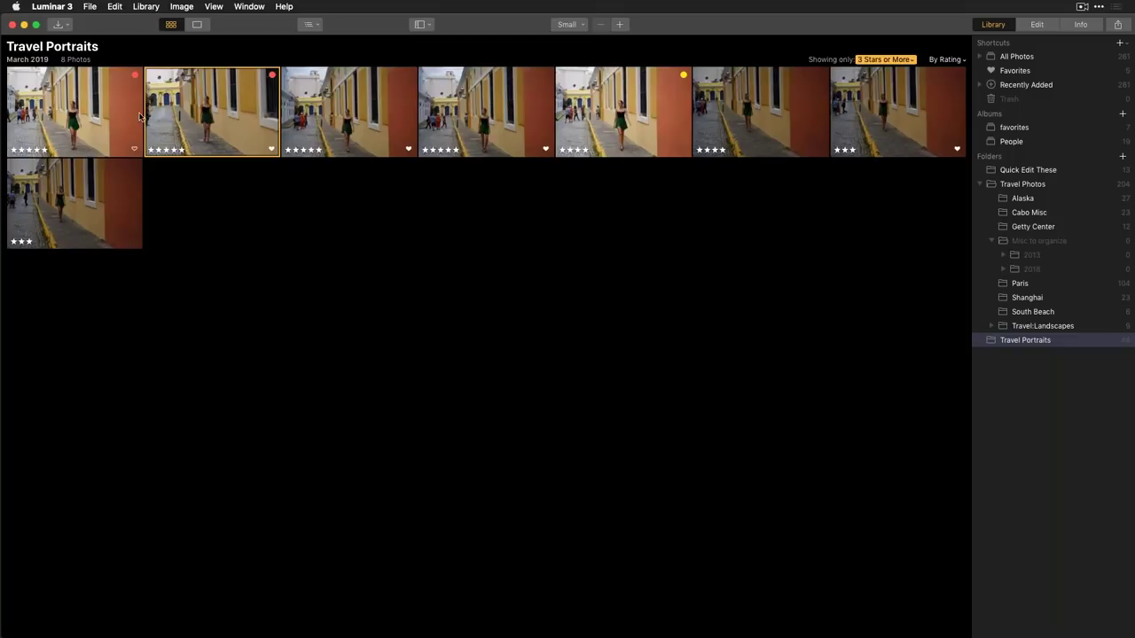
Step: Create an album named "selects" from all the photos rated 3 stars or more
key(super+a)
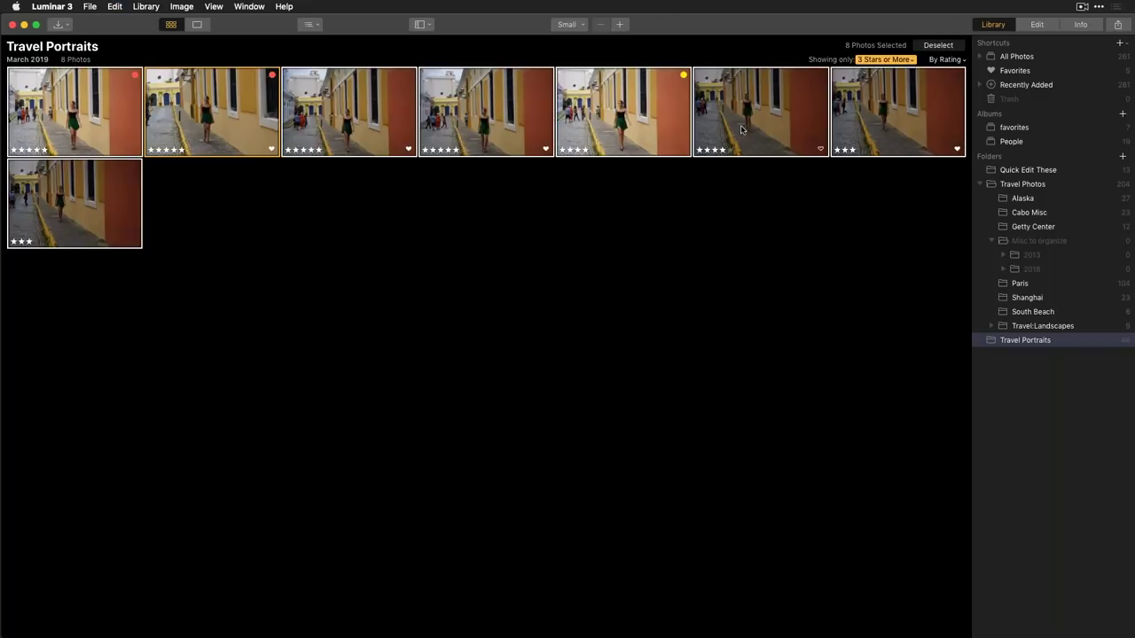
click(1122, 115)
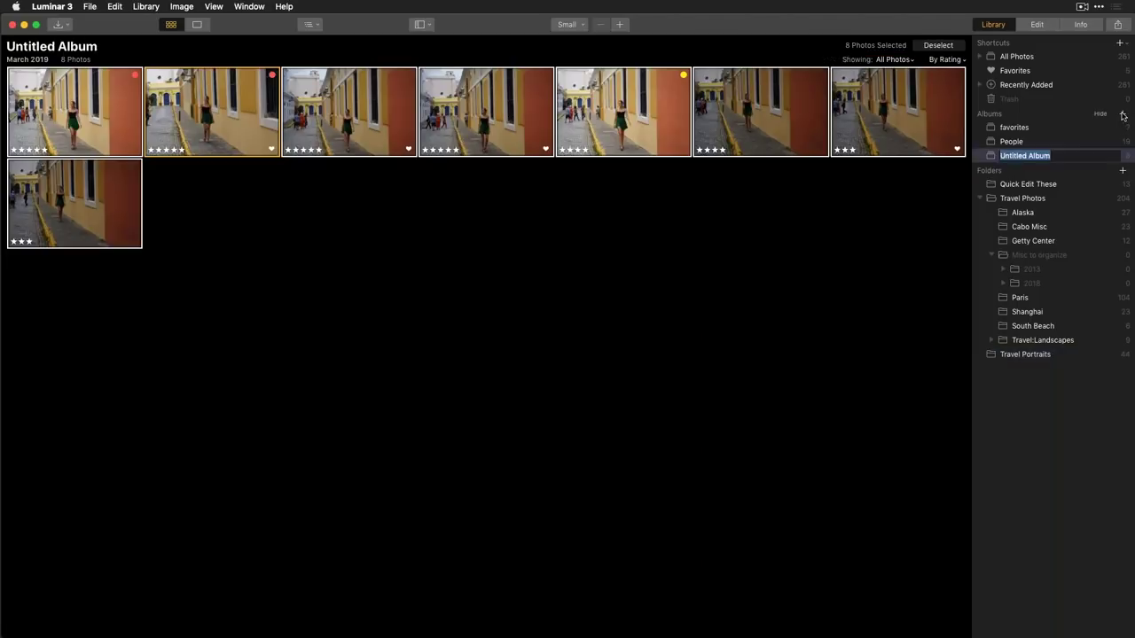
text(se)
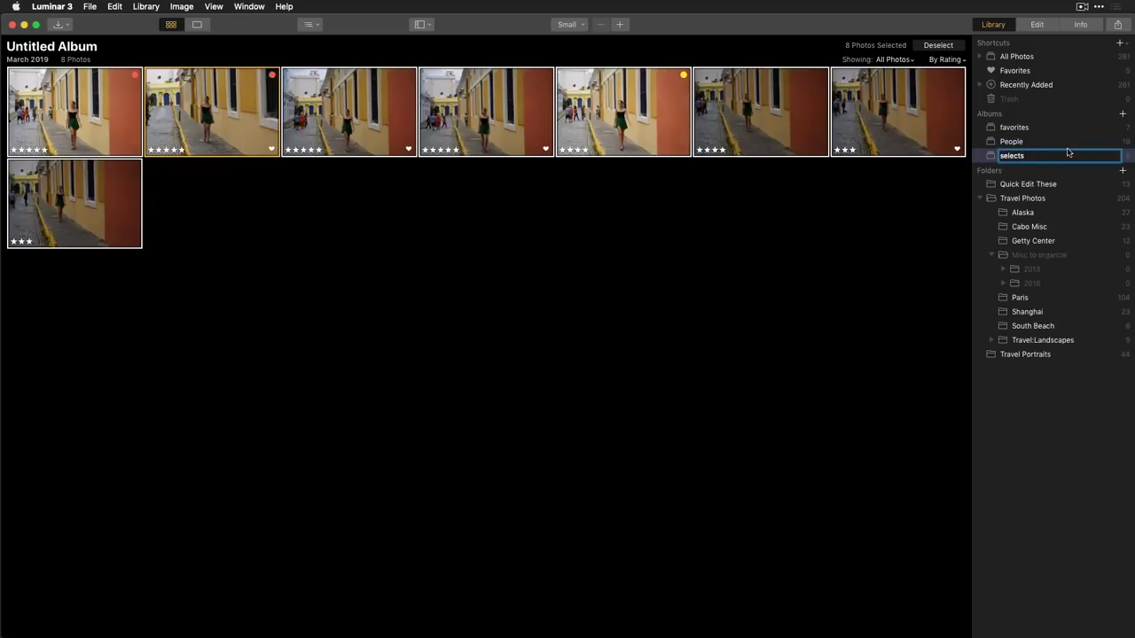
text(lects)
click(886, 370)
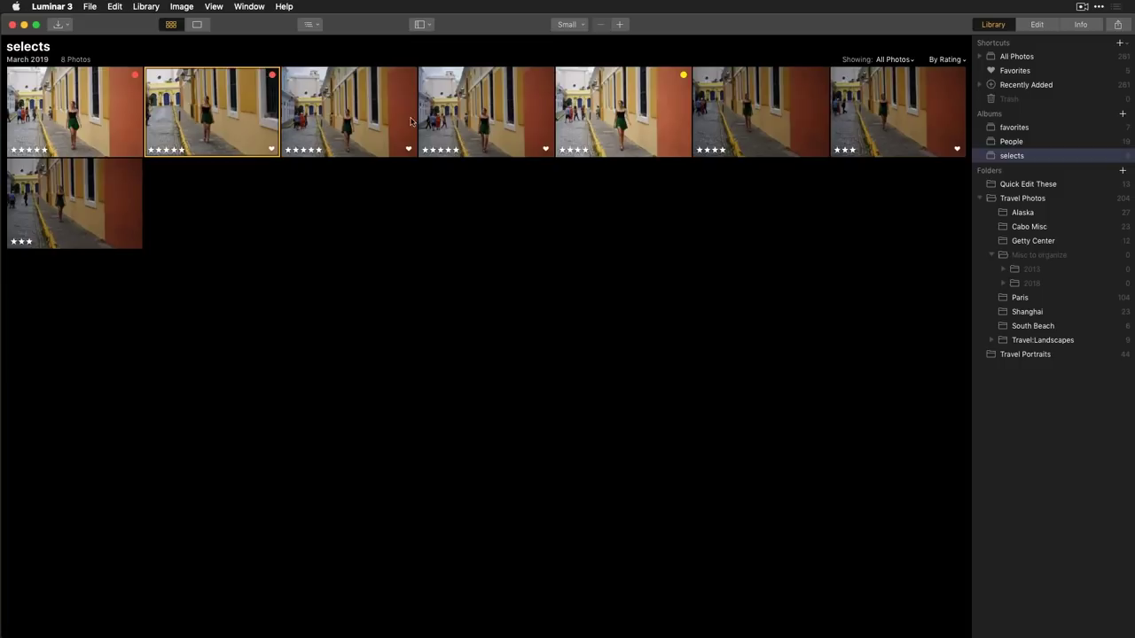
Step: Reopen the Travel Portraits folder and clear its rating filter to show All Photos
click(1024, 355)
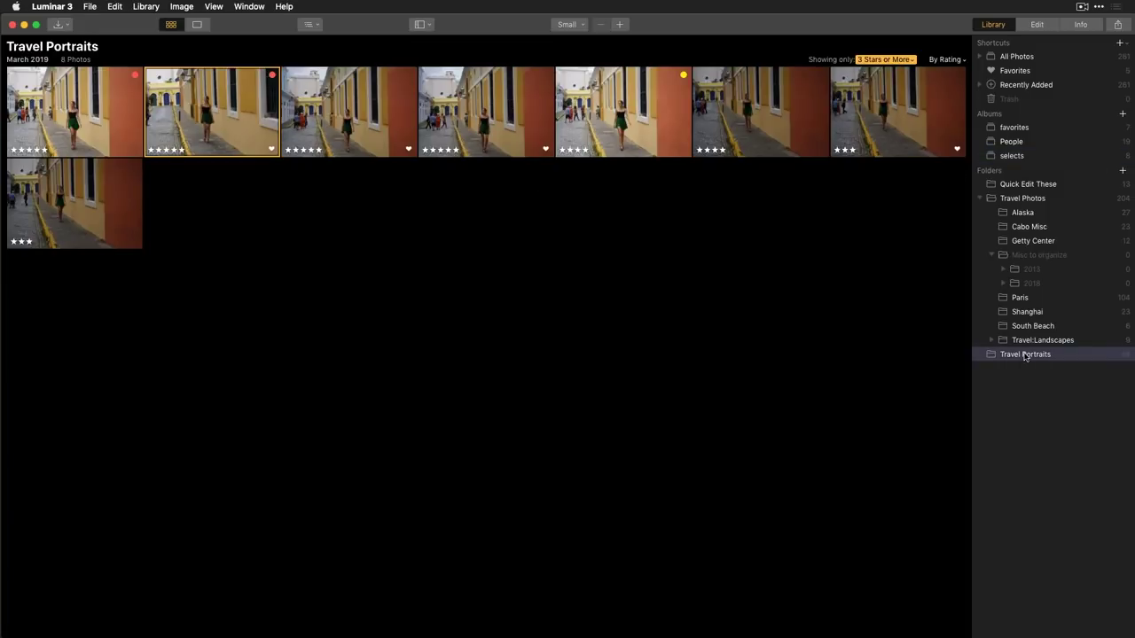
click(886, 67)
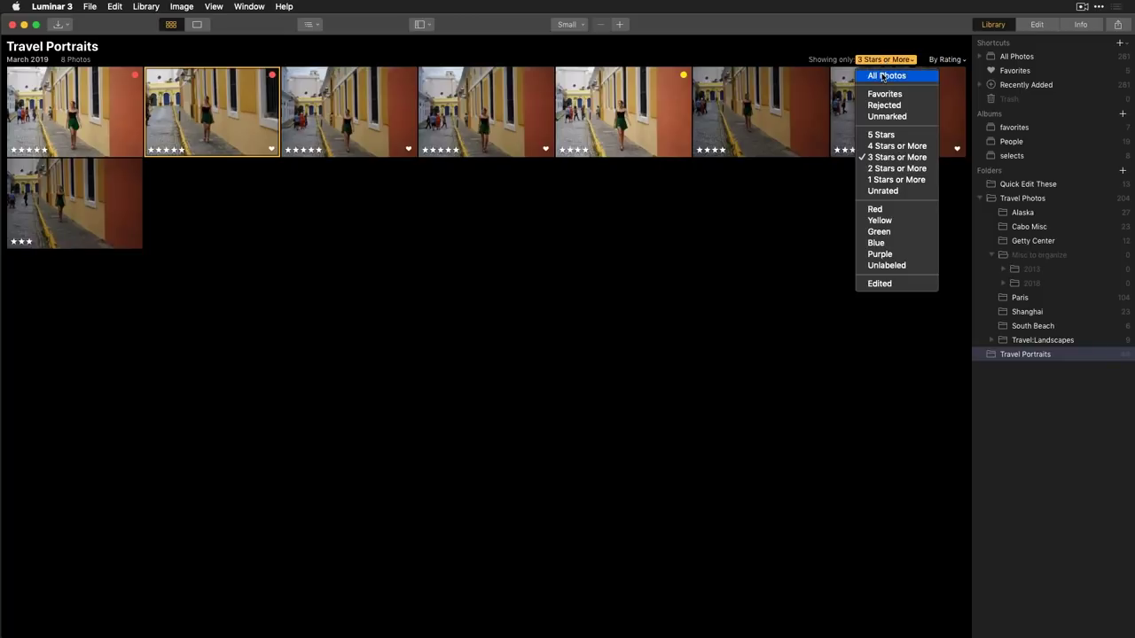
click(885, 77)
scroll(665, 502, down, 2)
Step: View the unrated portrait ADS00163.ARW in single image view and return to the gallery
click(652, 508)
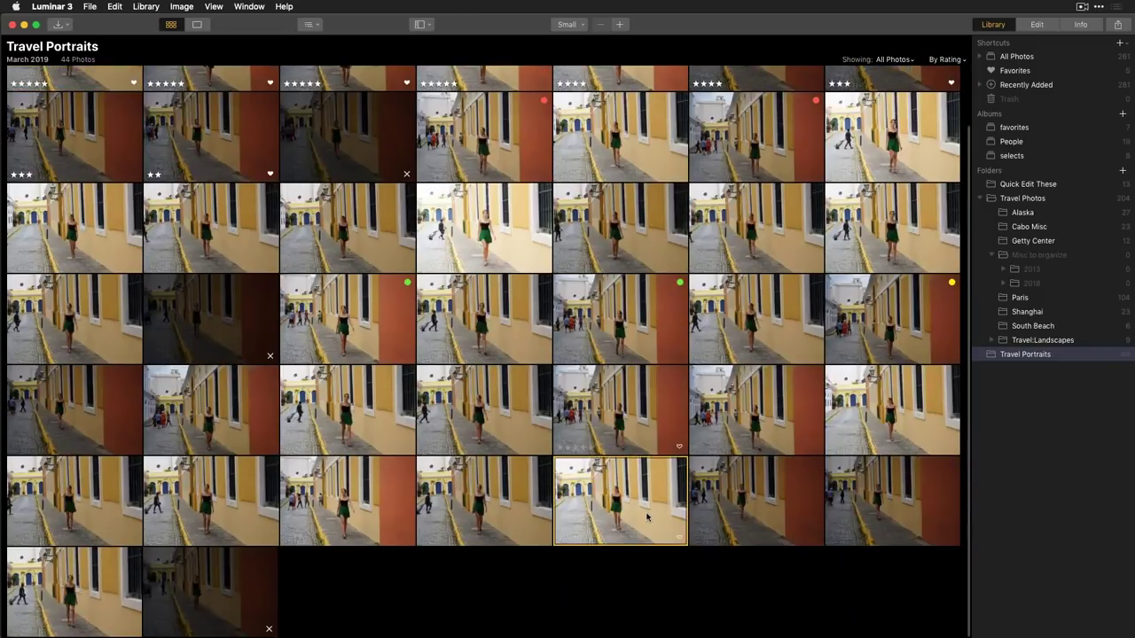
double_click(627, 502)
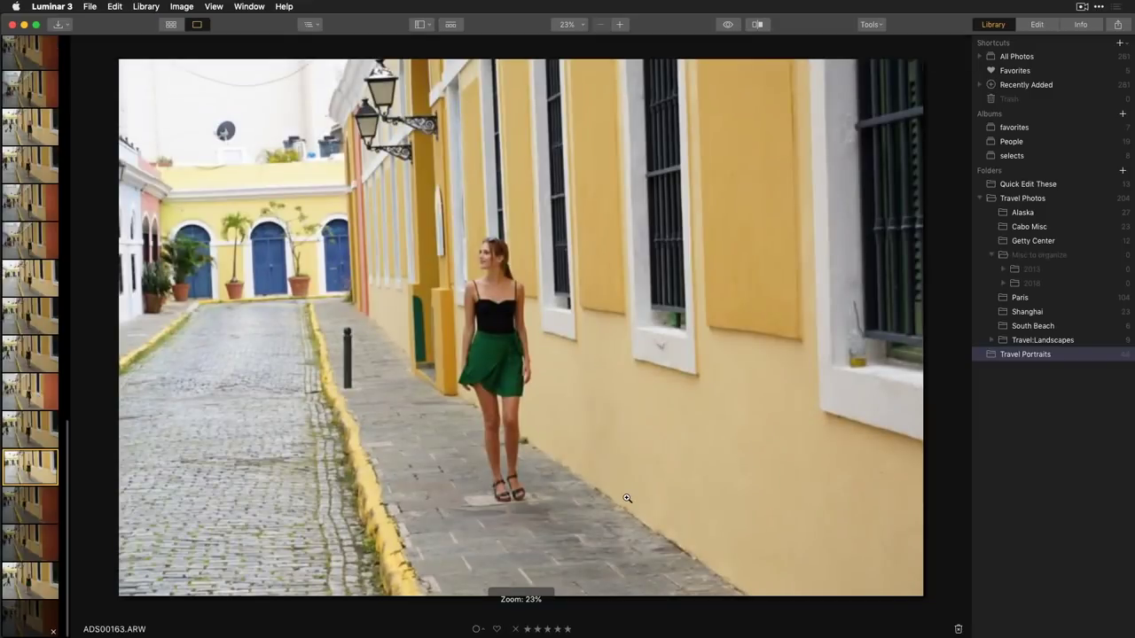
double_click(627, 499)
Step: Add portrait ADS00163.ARW to the selects and People albums and check the contents of both albums
drag(629, 506, 1105, 157)
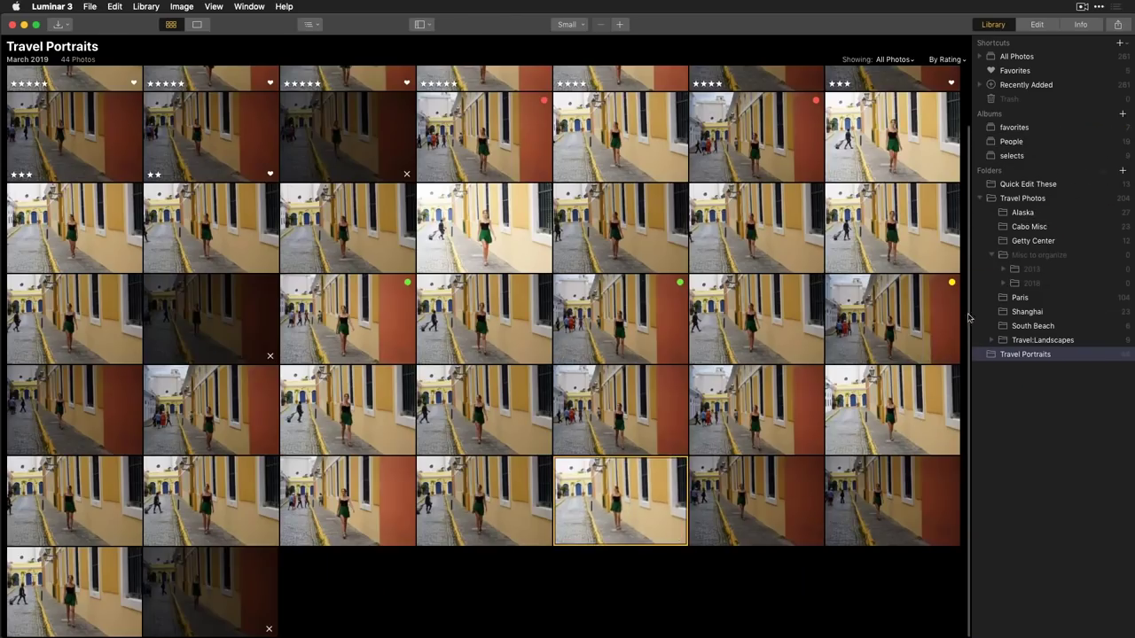
drag(607, 494, 1039, 142)
click(1026, 142)
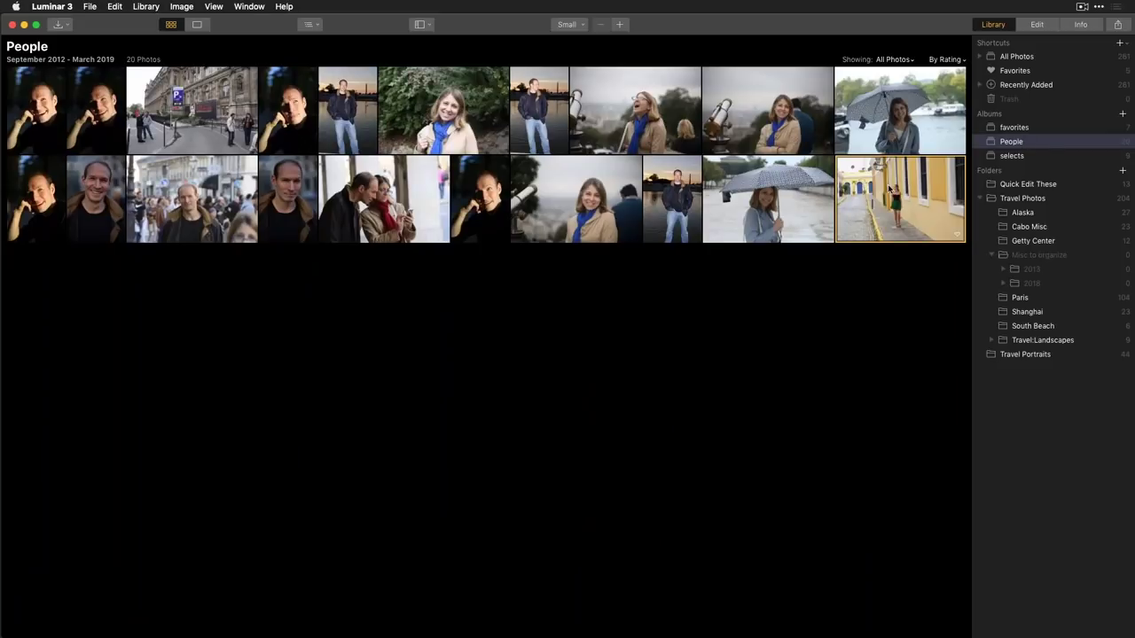
click(1037, 156)
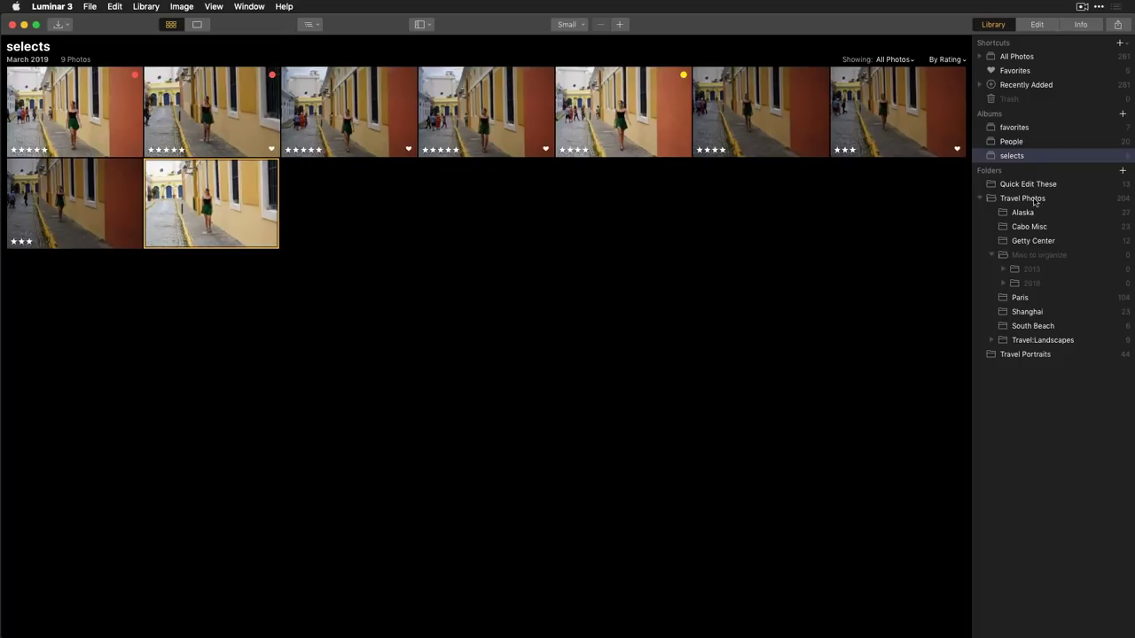
Step: View the Travel Photos folder and browse the All Photos shortcut by date down to Monday, Mar 21, 2016
click(981, 56)
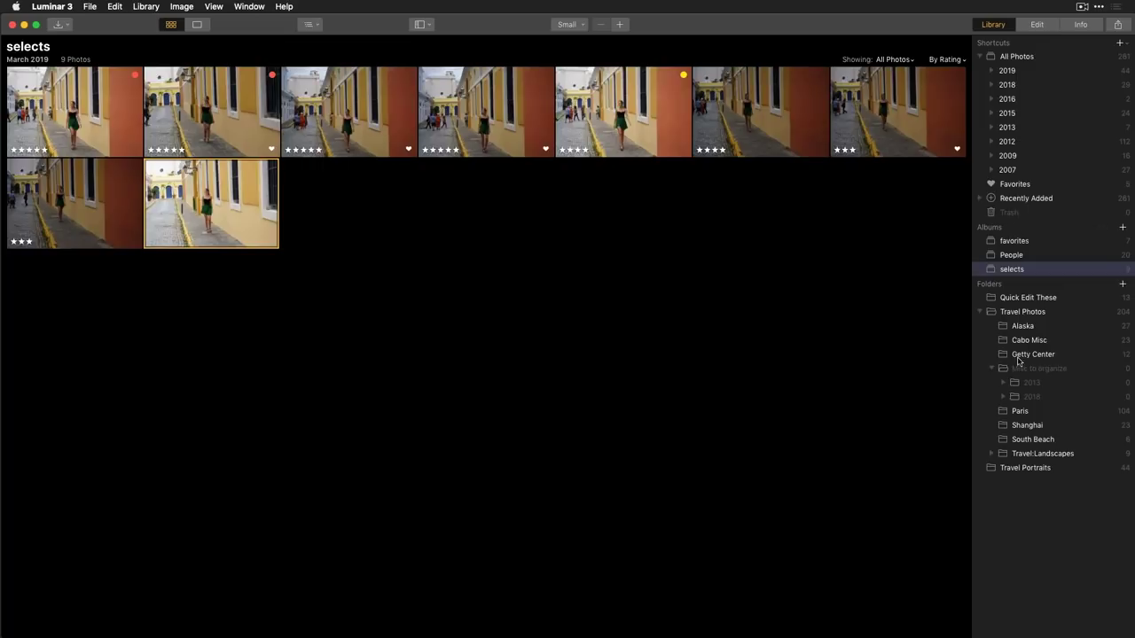
click(1030, 314)
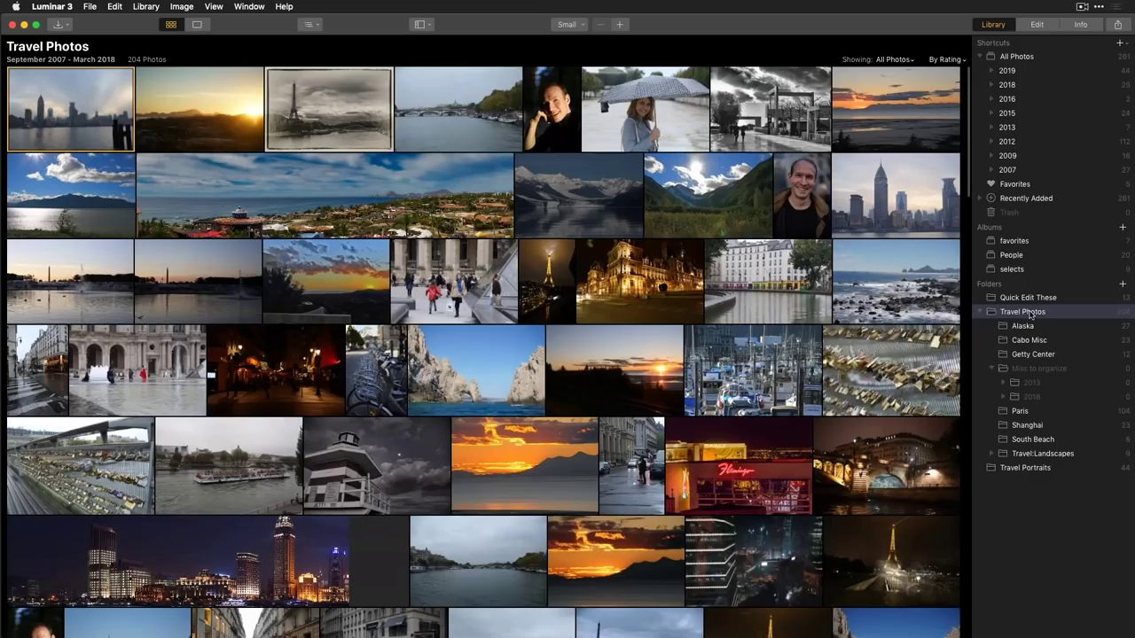
click(991, 99)
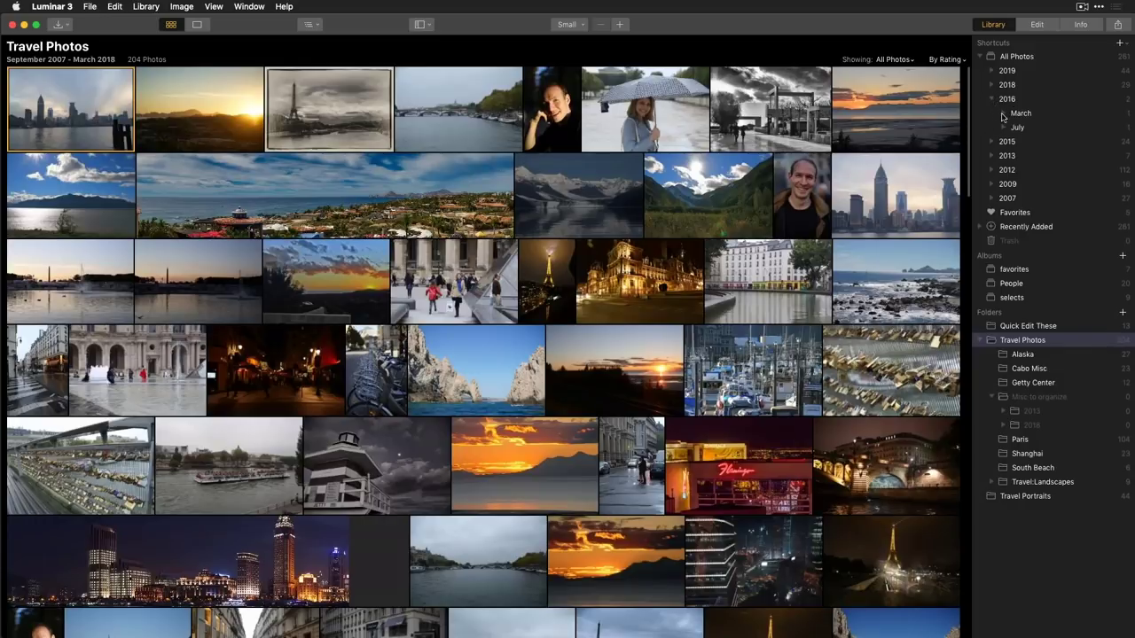
click(1042, 127)
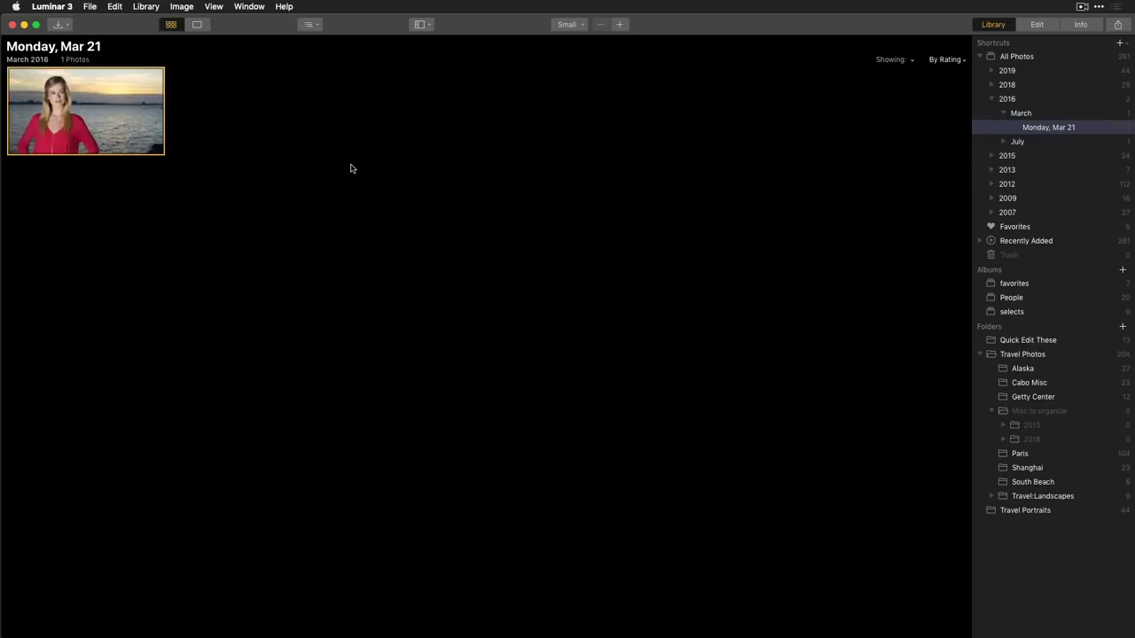
Step: From All Photos, show the images from the same date as the portrait of the man standing by the water, sorted by Capture Time
click(1031, 56)
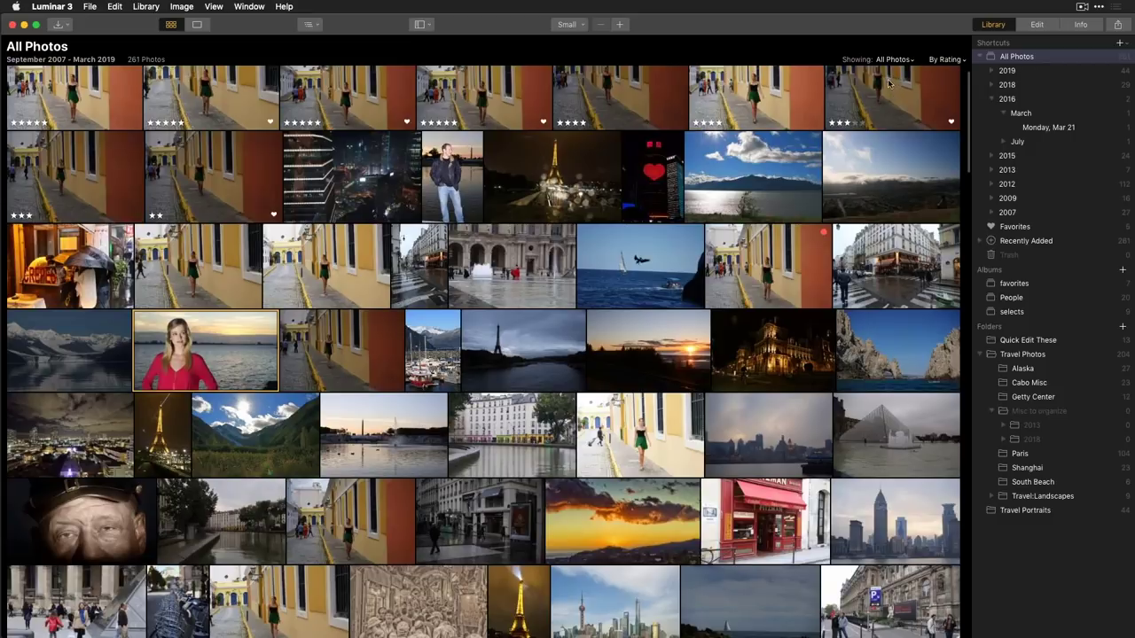
click(464, 194)
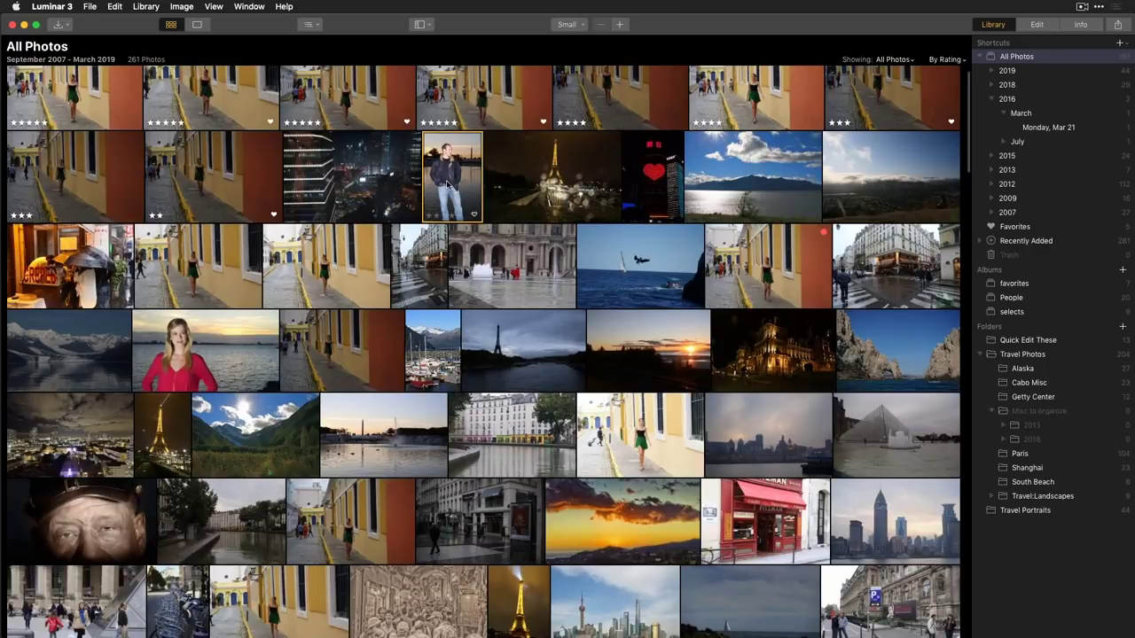
right_click(447, 183)
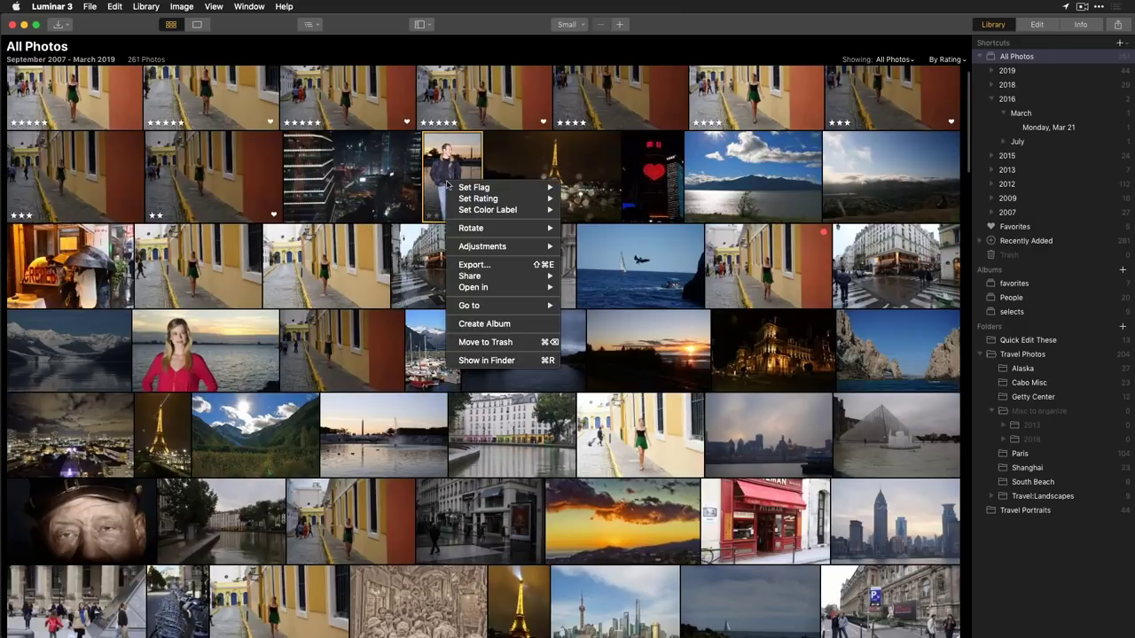
mouse_move(476, 310)
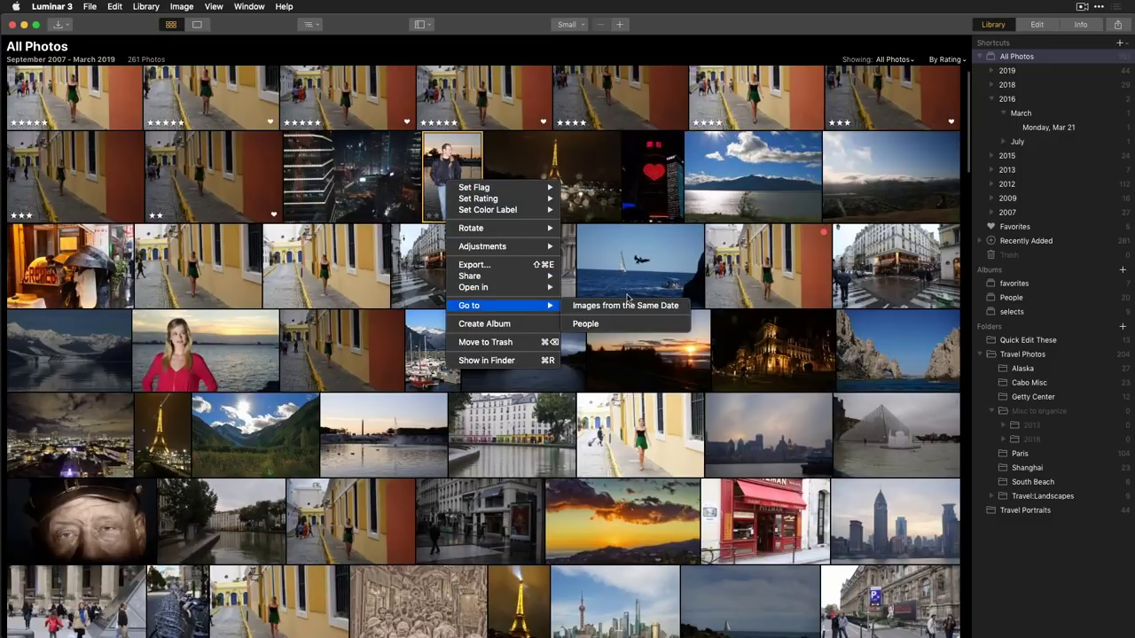
click(627, 306)
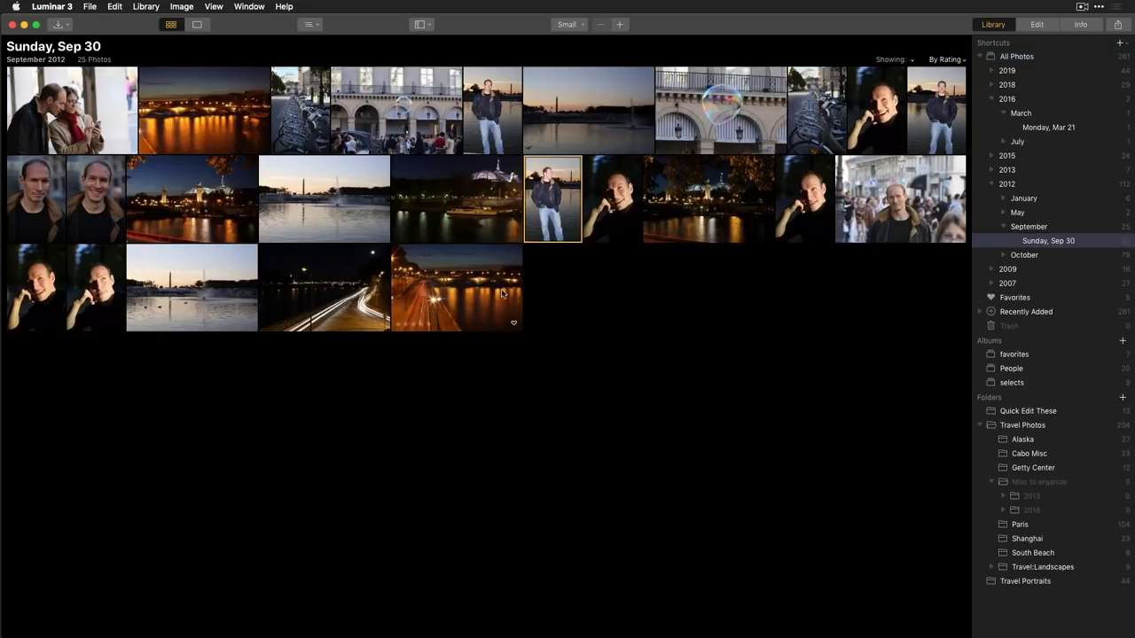
click(950, 60)
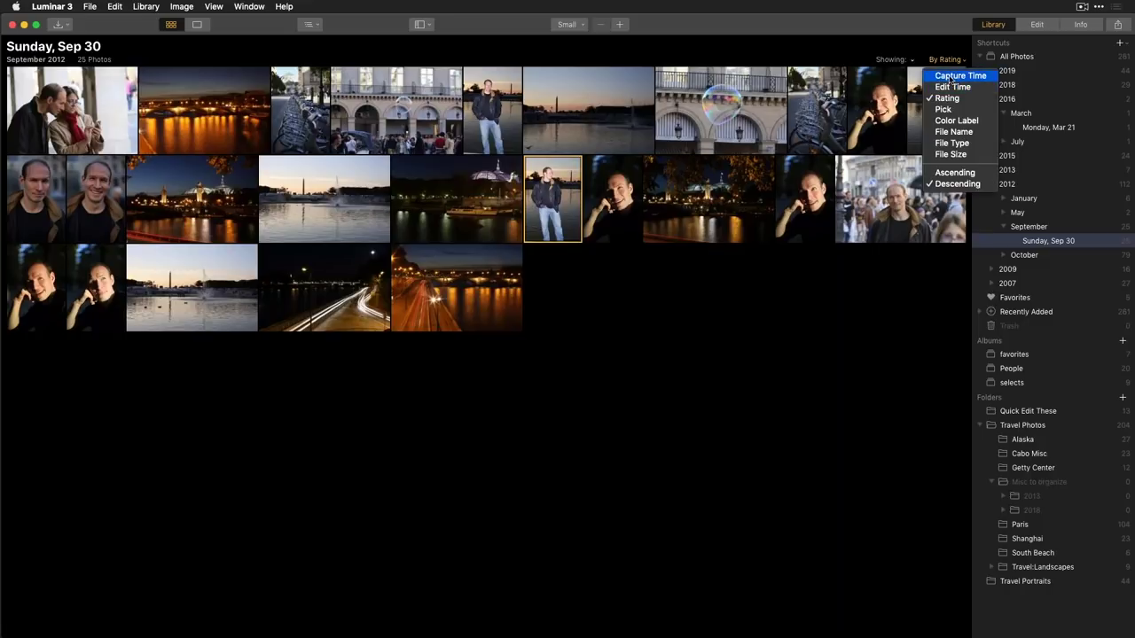
click(950, 79)
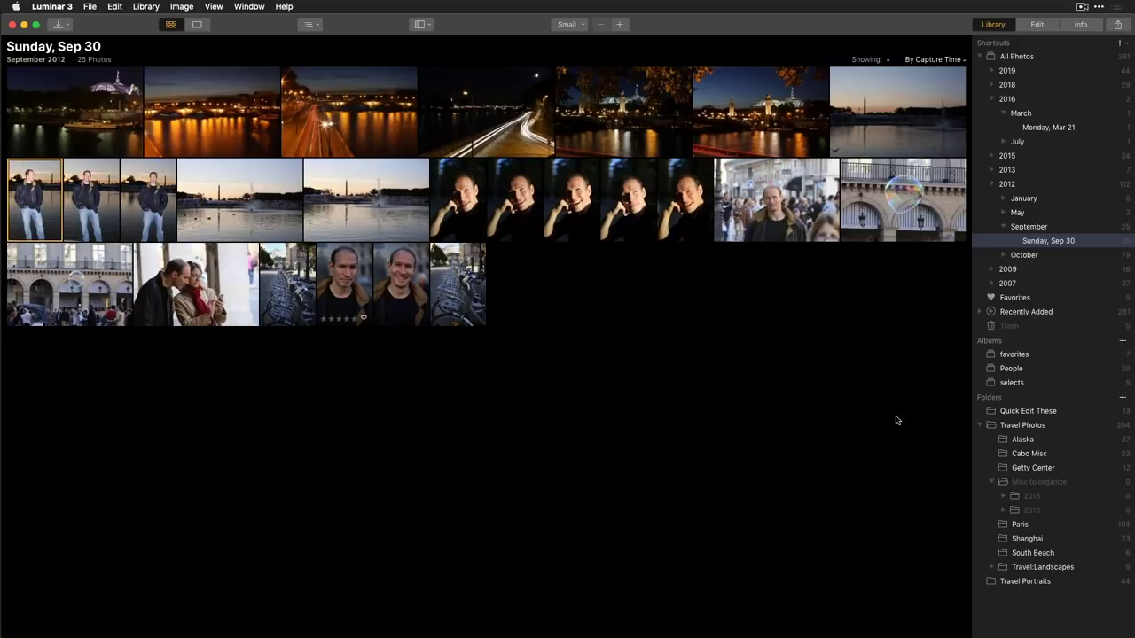
Step: Collapse the All Photos date list, check the Favorites shortcut and return to All Photos
click(985, 57)
click(982, 57)
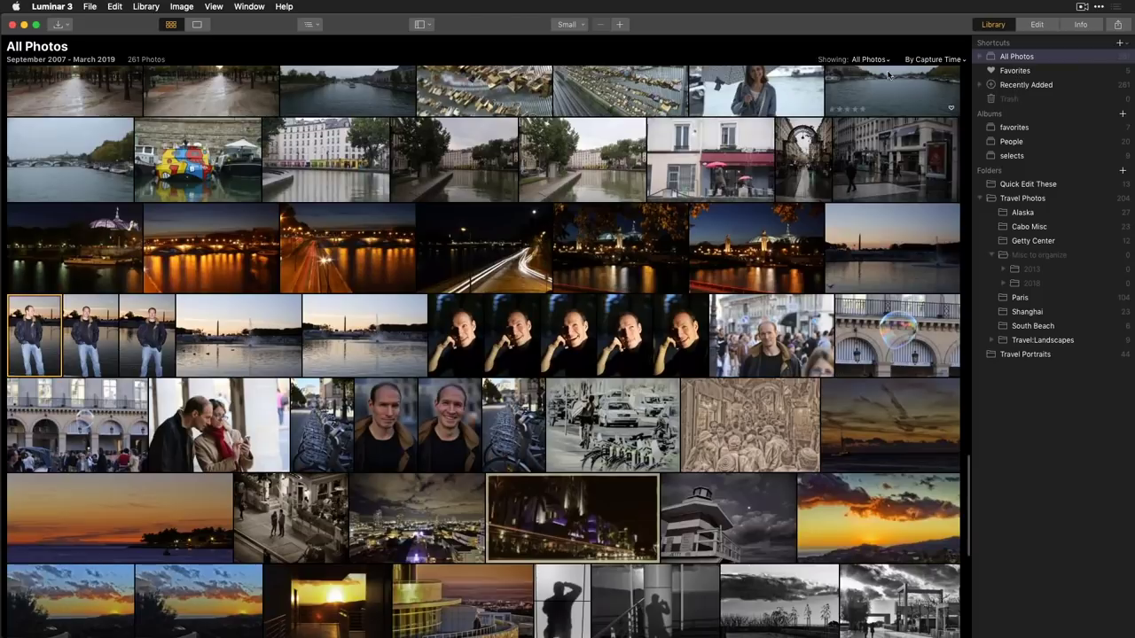
click(1002, 74)
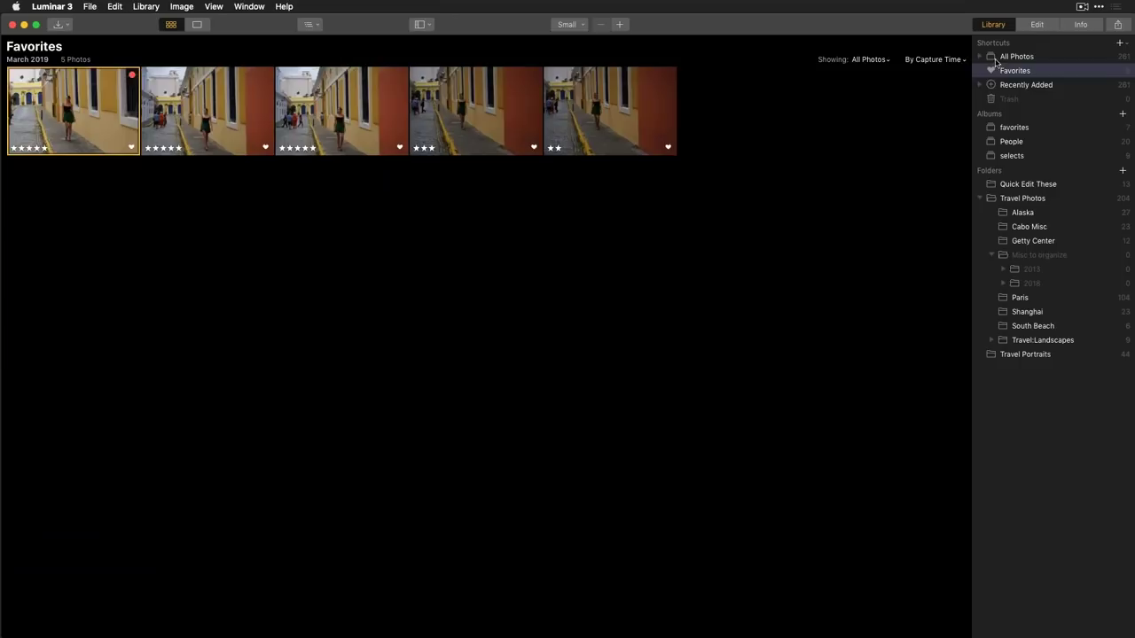
click(999, 58)
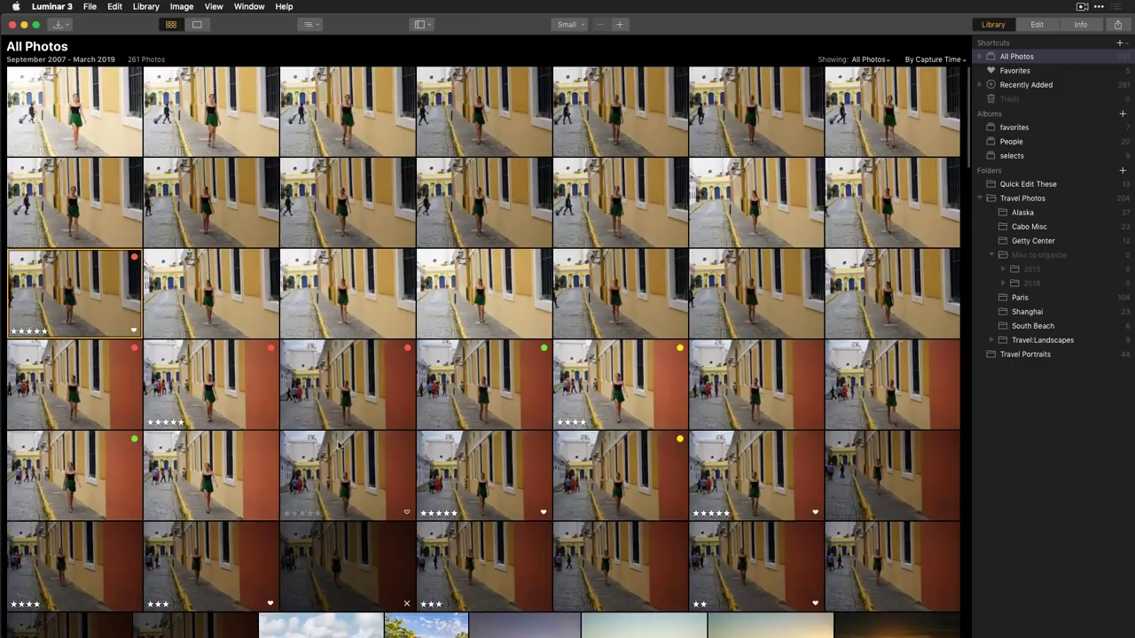
Step: Start an image import and choose the Brazil folder inside Skylum libraries as the source
click(65, 26)
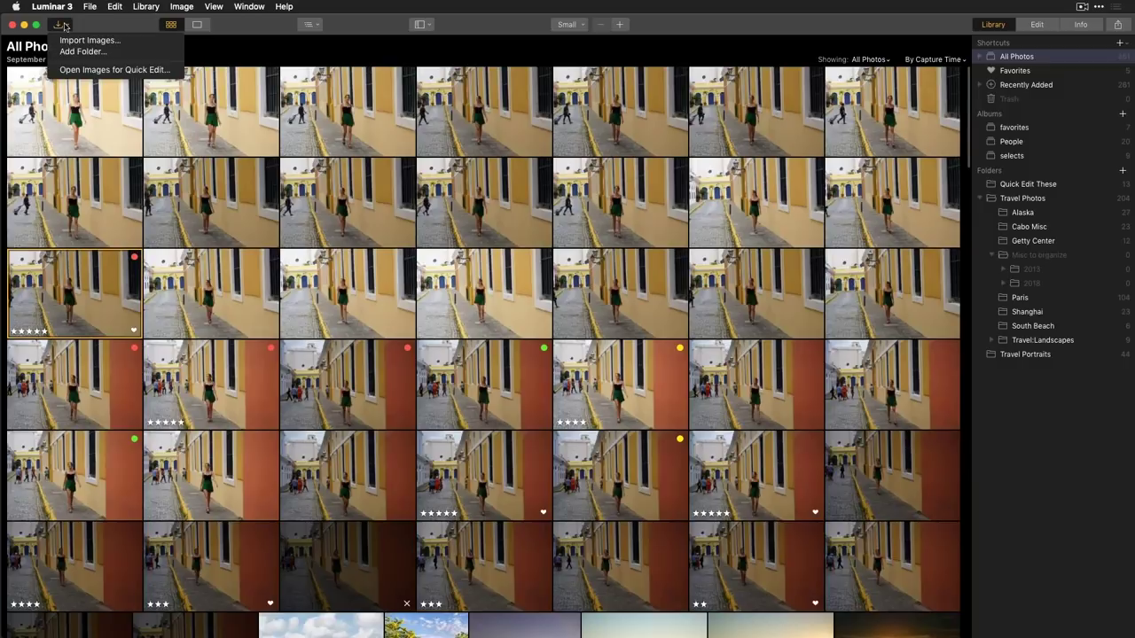
click(88, 70)
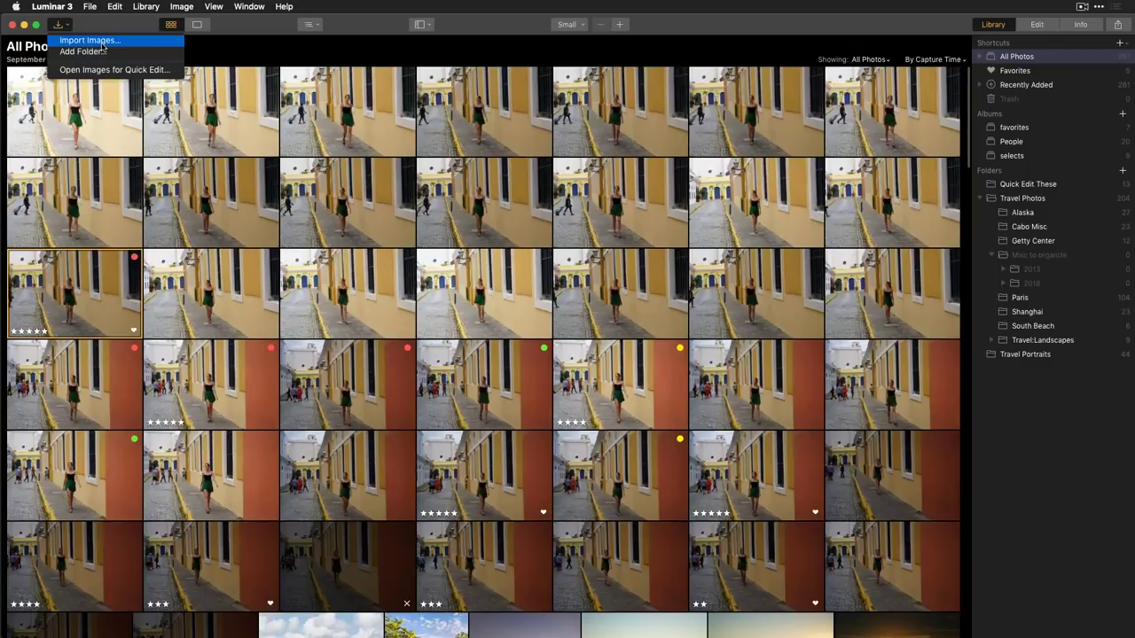
click(89, 41)
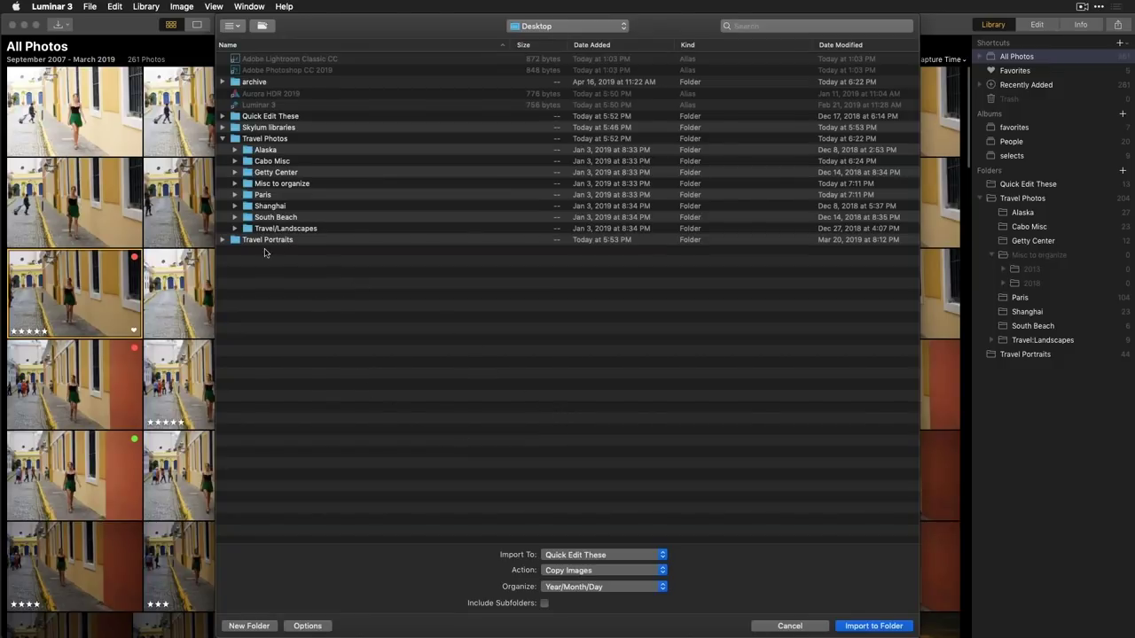
click(223, 128)
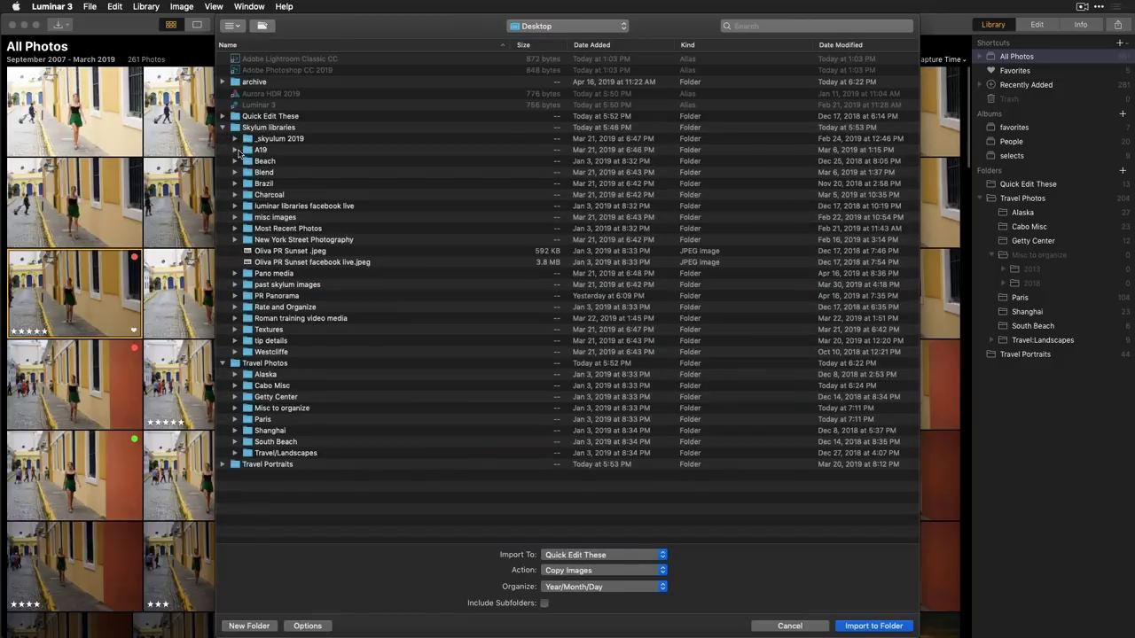
click(236, 184)
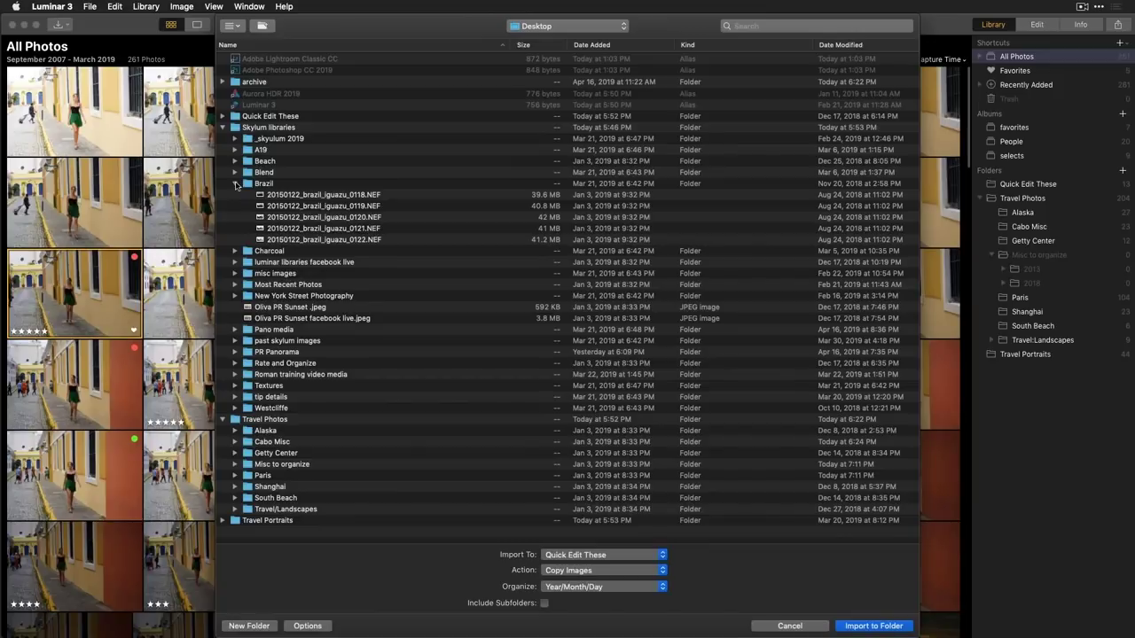
click(246, 186)
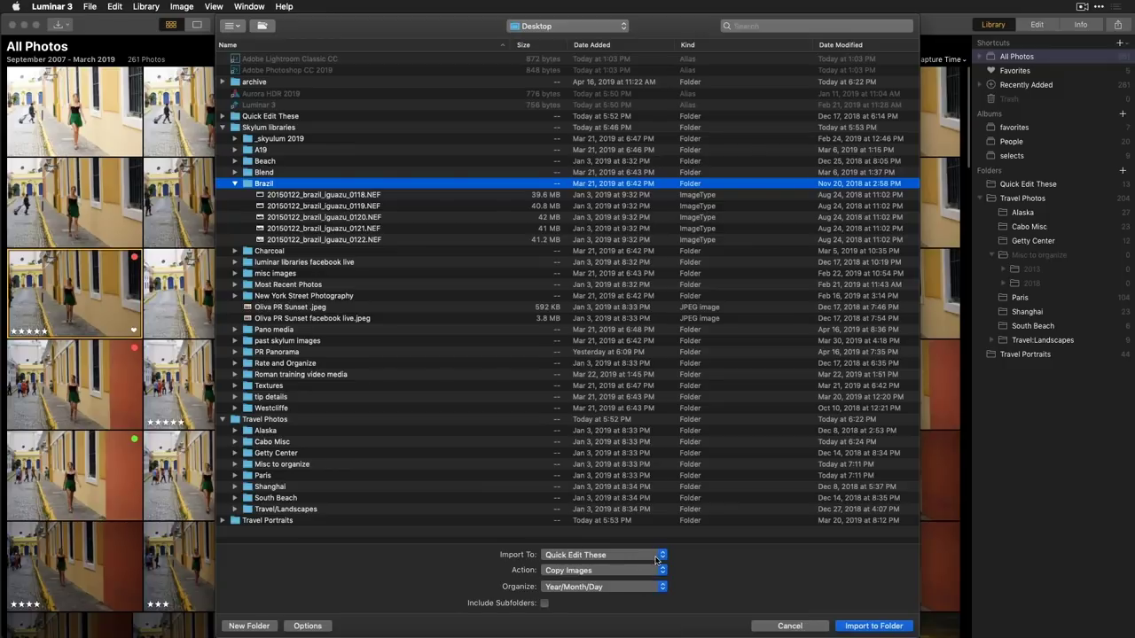
Step: Import the Brazil images to Misc to organize using Copy Images, organized Into One Folder
click(657, 558)
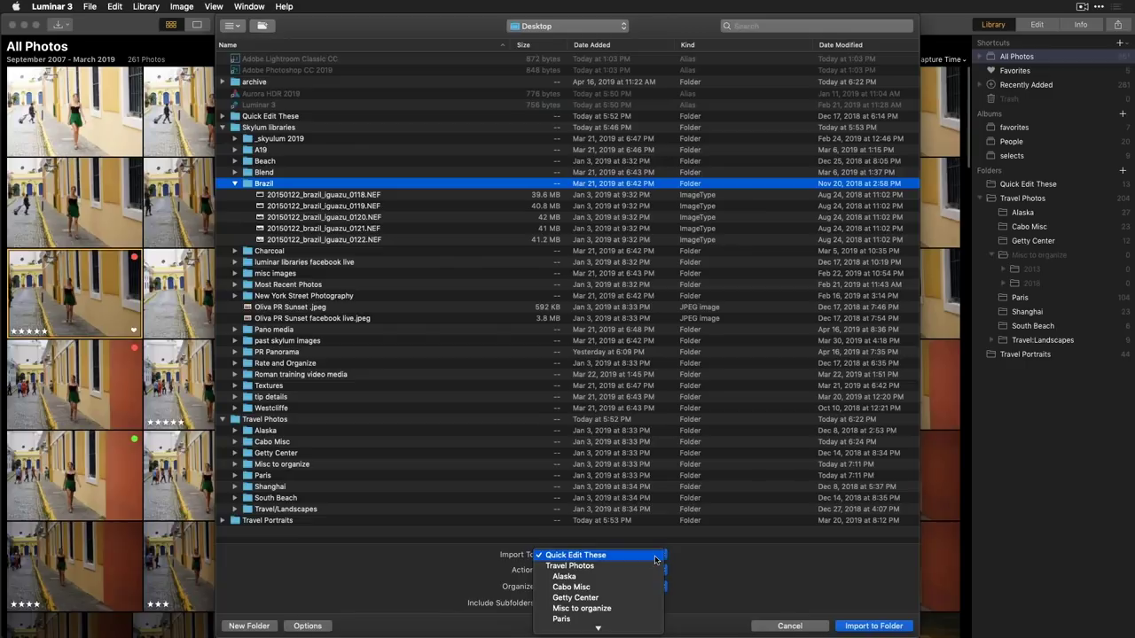
click(626, 609)
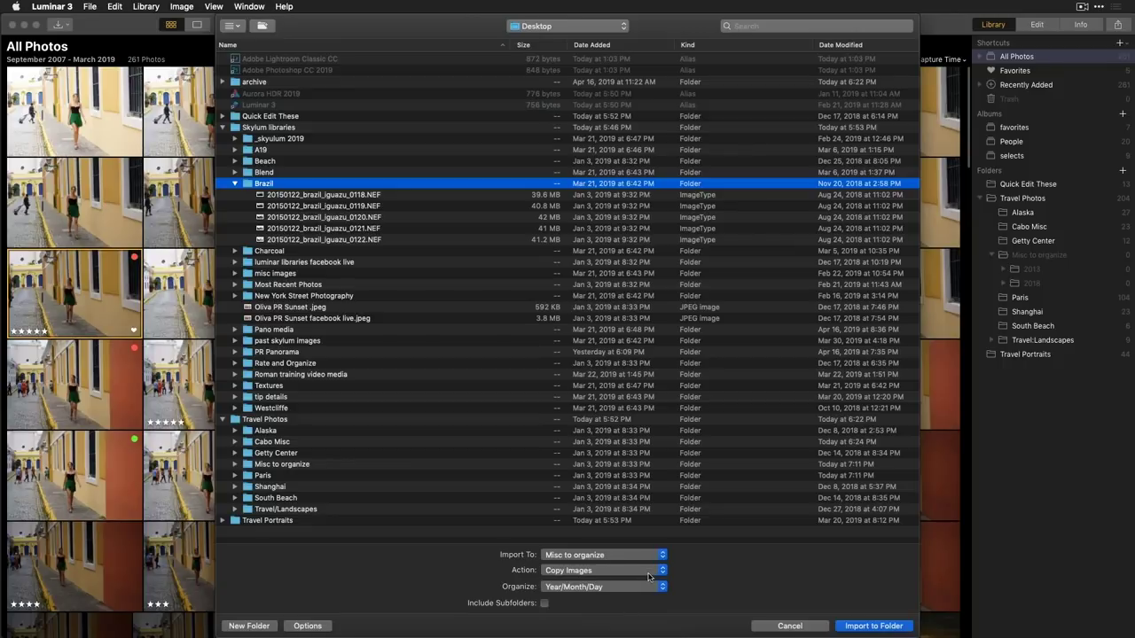
click(648, 576)
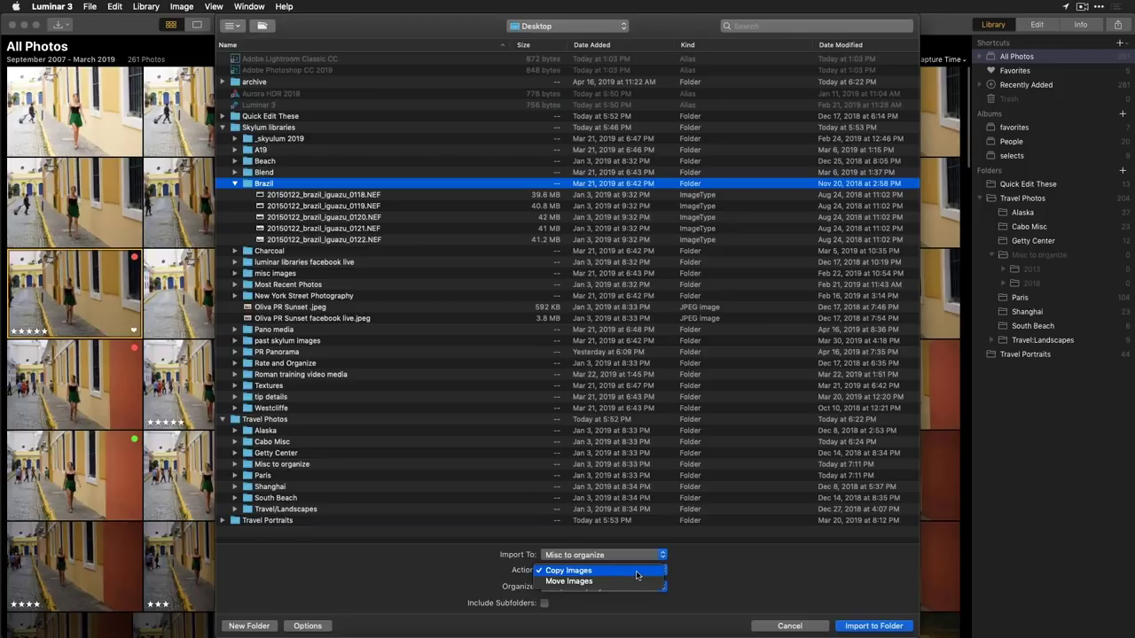
click(633, 573)
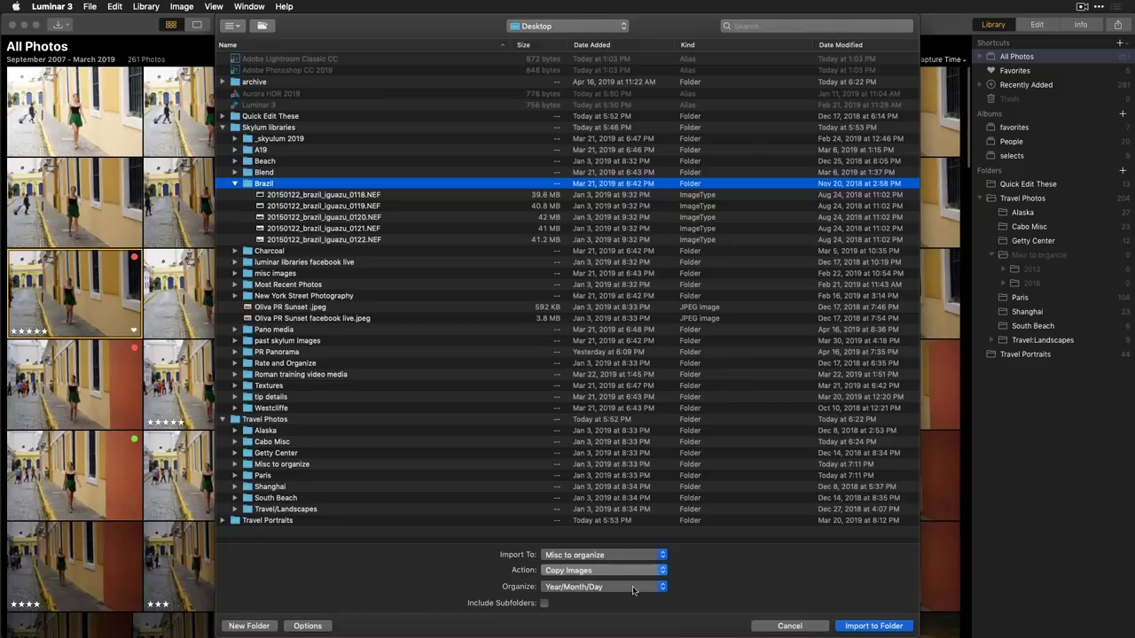
click(644, 587)
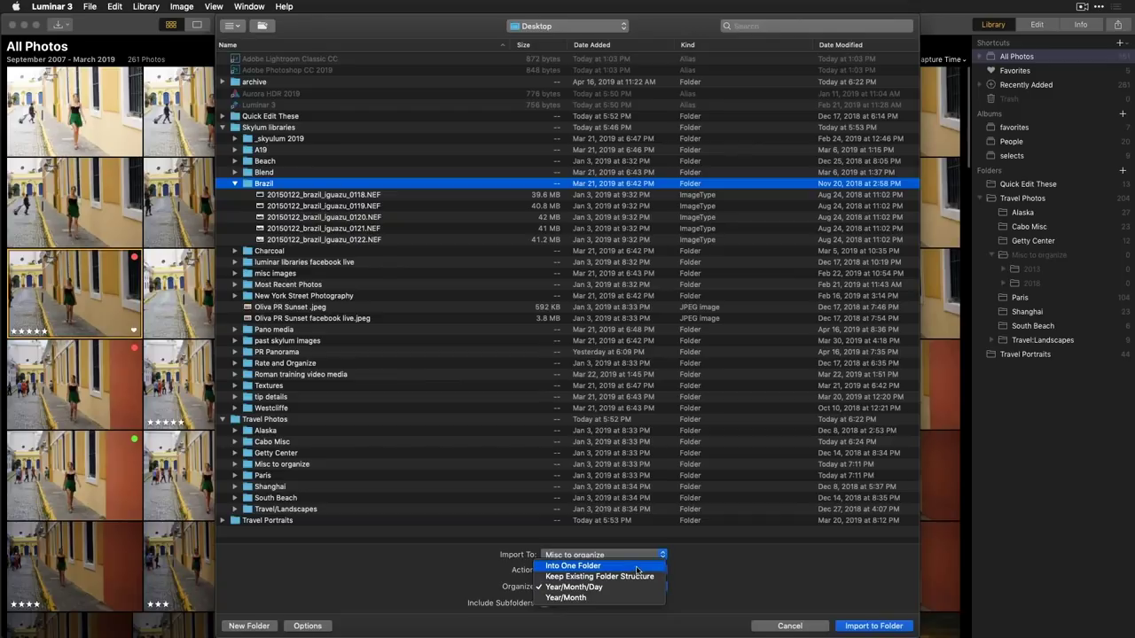
click(637, 567)
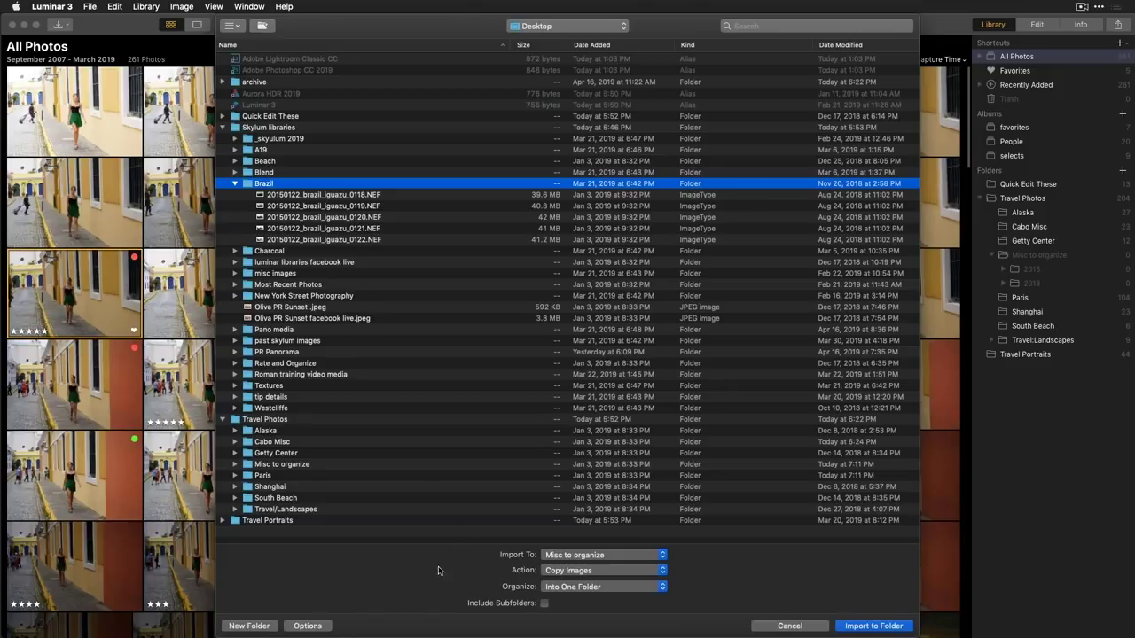
click(860, 629)
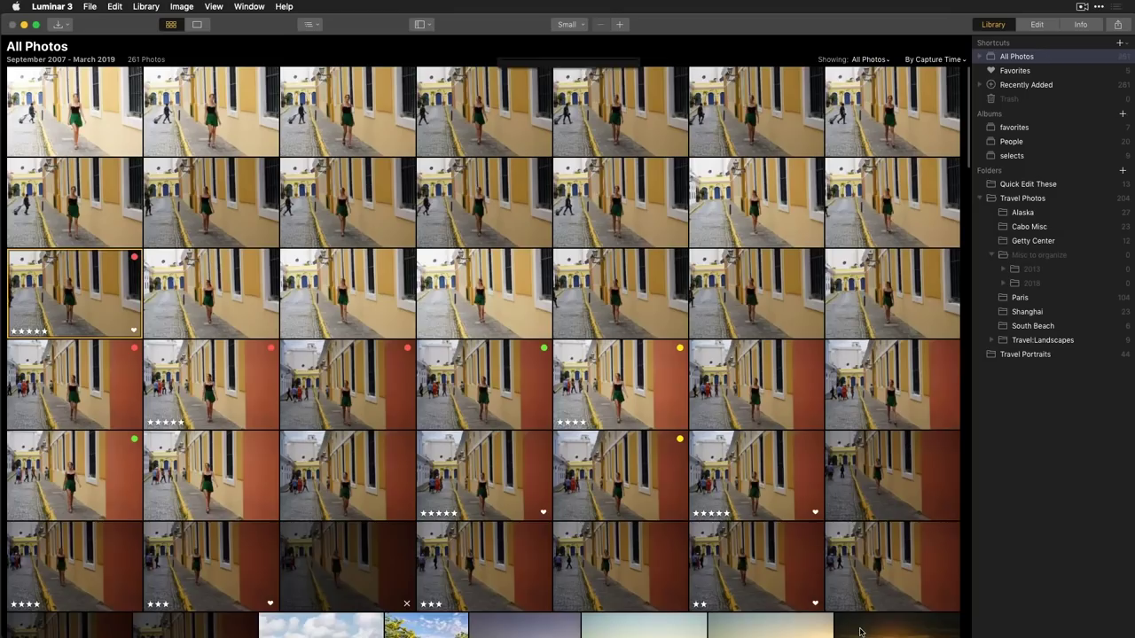
Step: View the Misc to organize folder and look through the imported waterfall photos one by one
click(1052, 258)
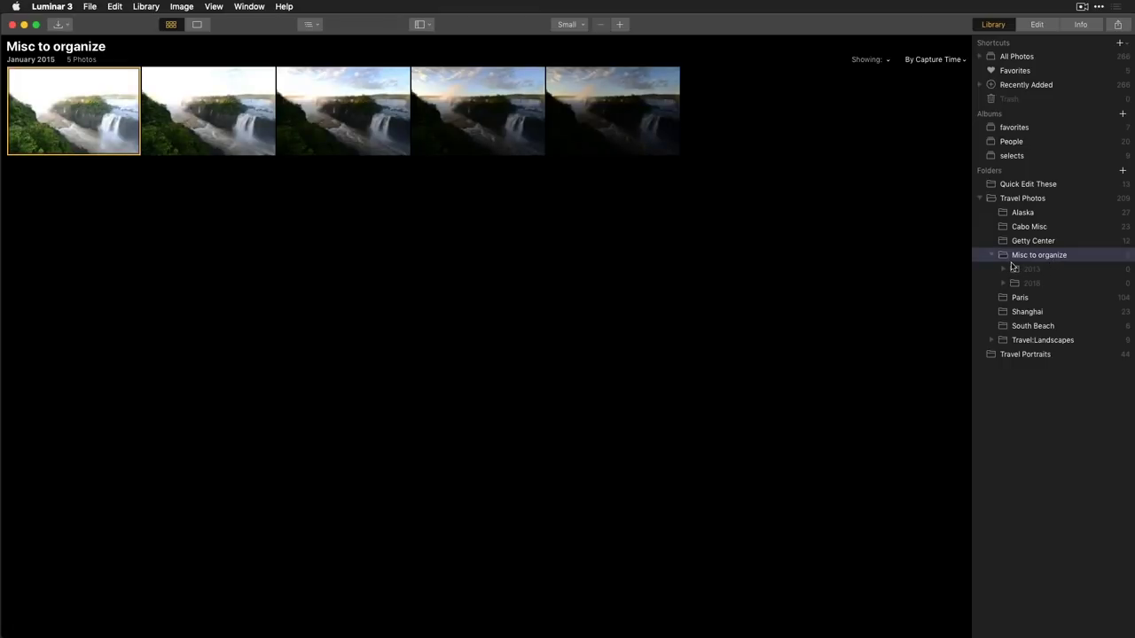
click(612, 125)
click(498, 134)
click(331, 129)
click(223, 130)
click(38, 117)
Step: Show the darkest waterfall photo in Finder to check the copied files, and close the Finder window
right_click(635, 109)
click(656, 285)
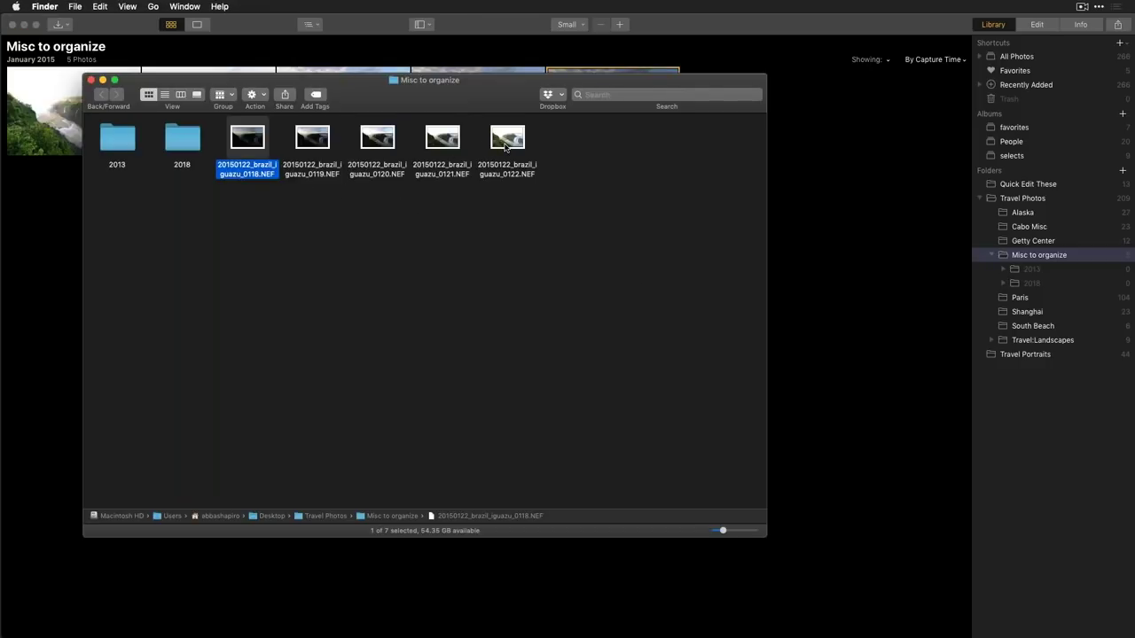
click(91, 80)
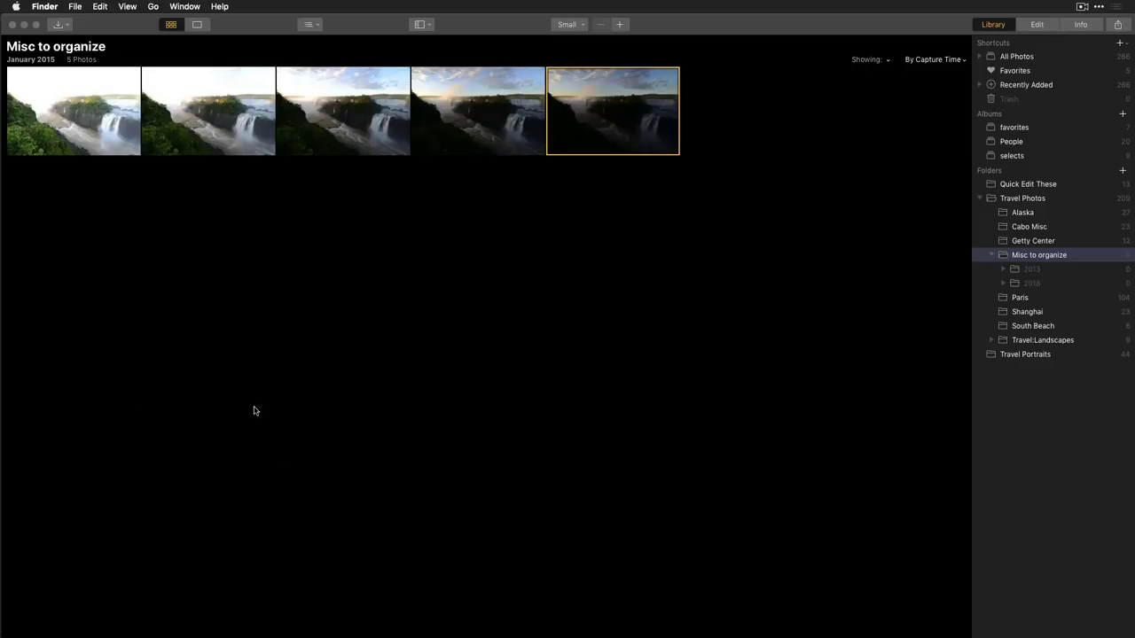
Step: Open Oliva PR Sunset .jpeg from the Skylum libraries folder for Quick Edit
click(62, 29)
click(67, 27)
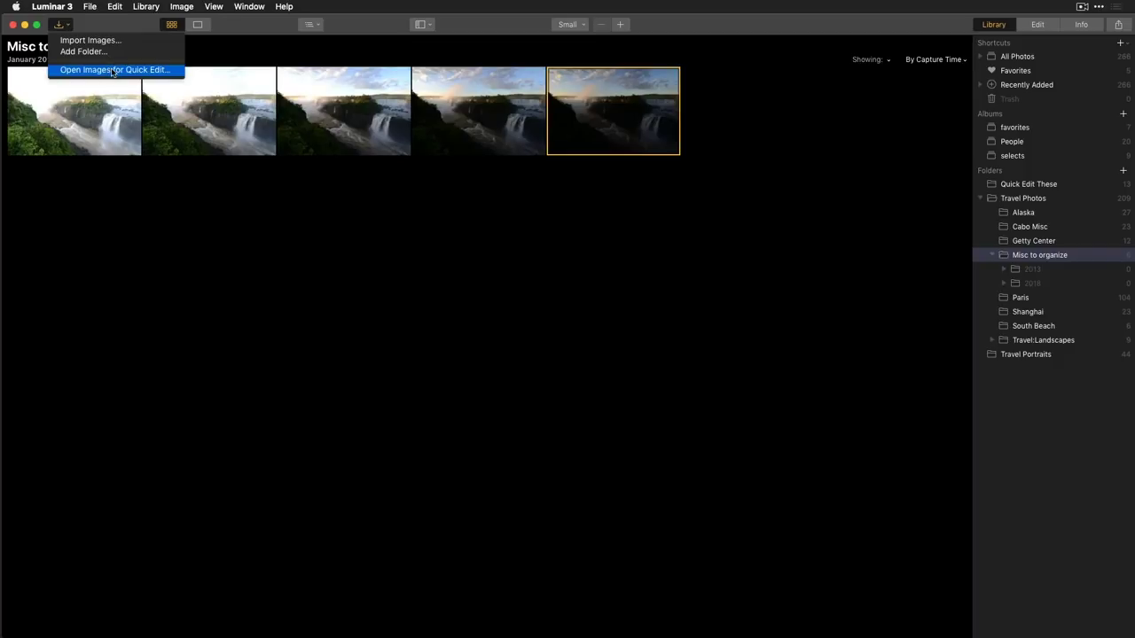
click(112, 70)
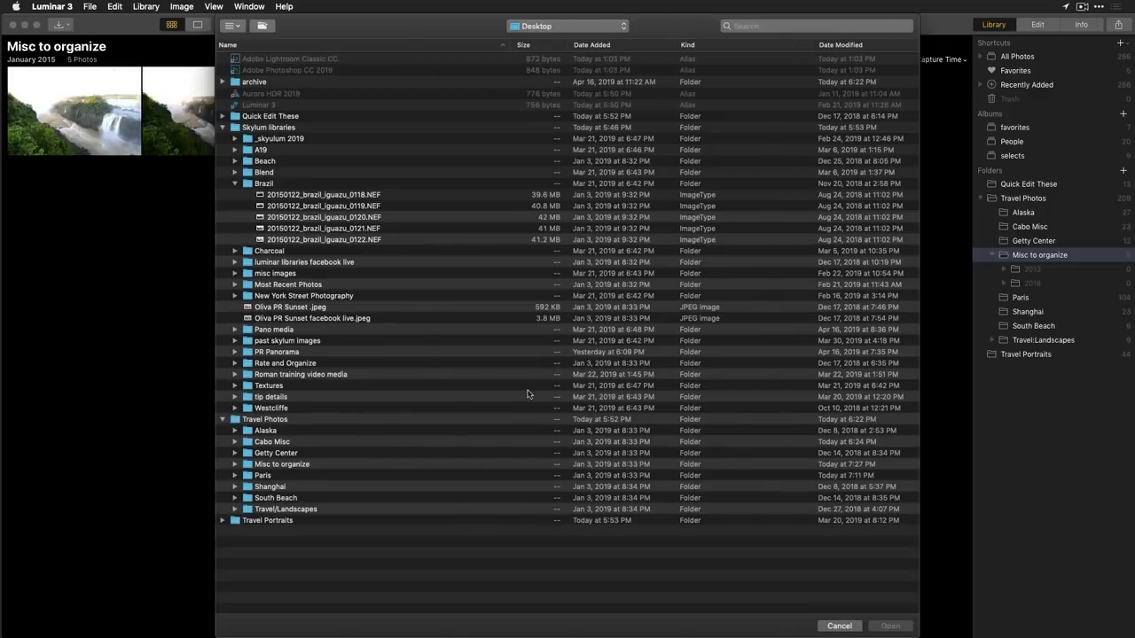
click(235, 184)
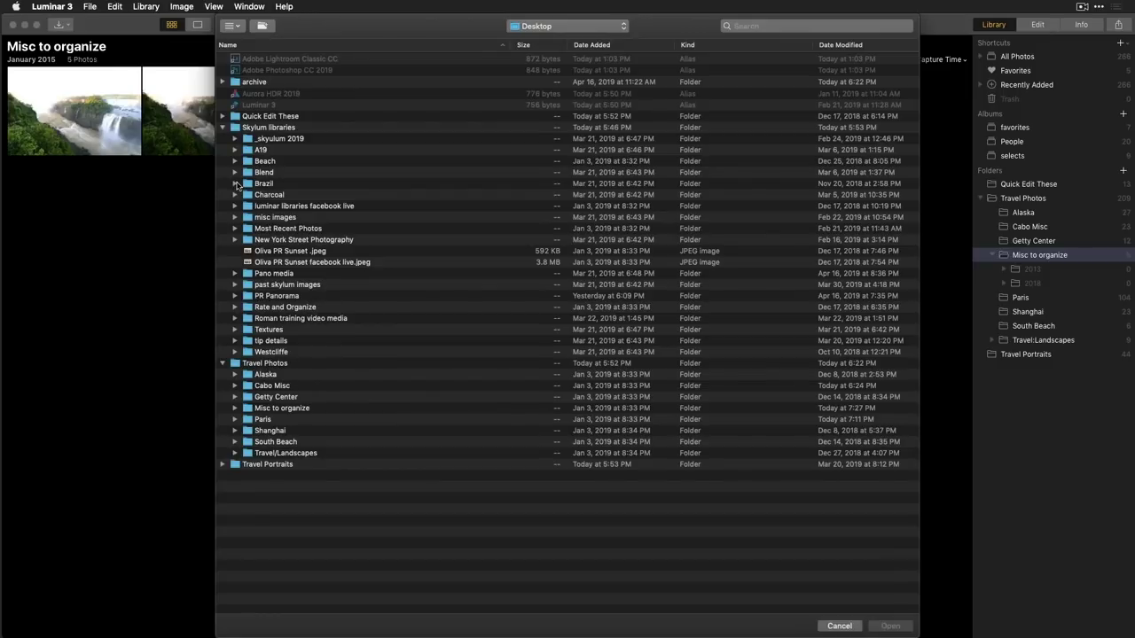
click(308, 253)
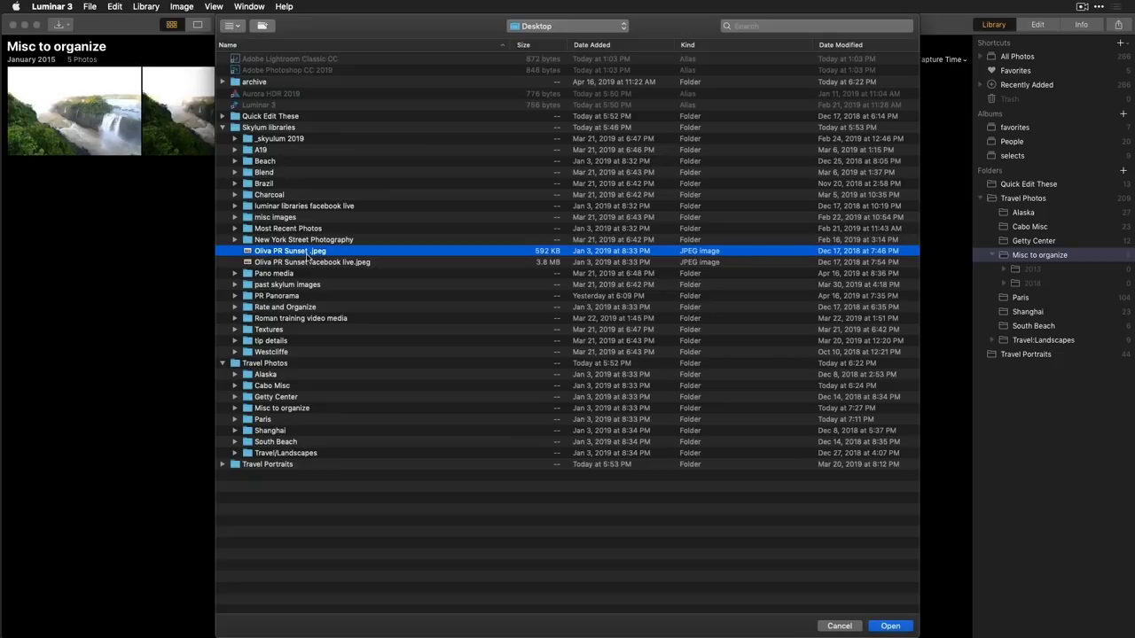
click(896, 625)
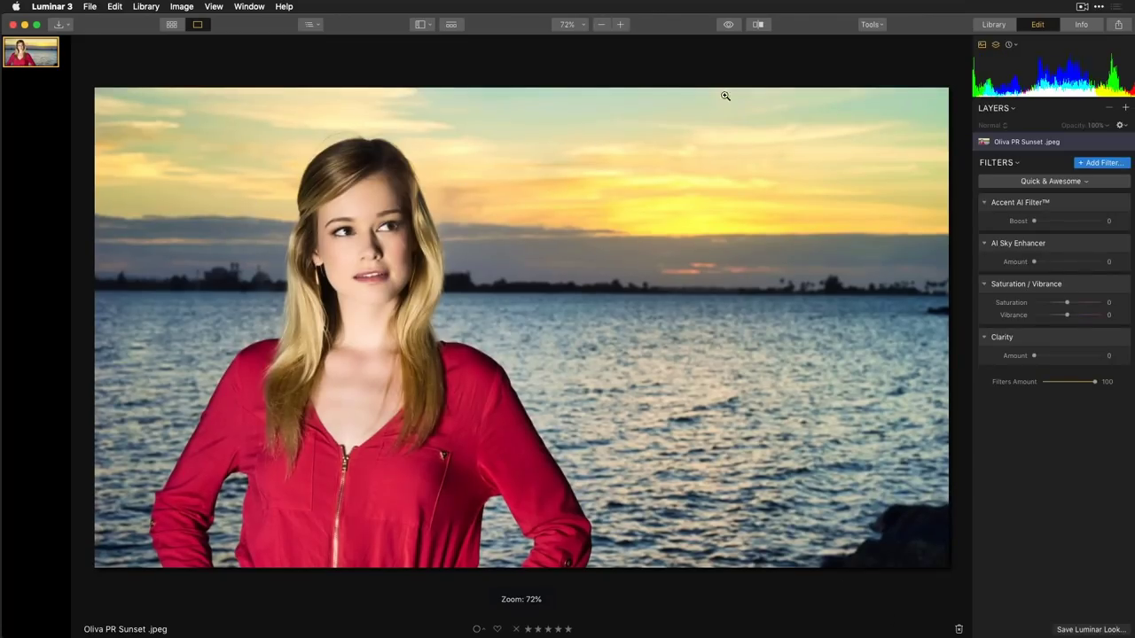
Step: Return to the library, check the options available for the Quick Edits photo and show it in the gallery
click(993, 24)
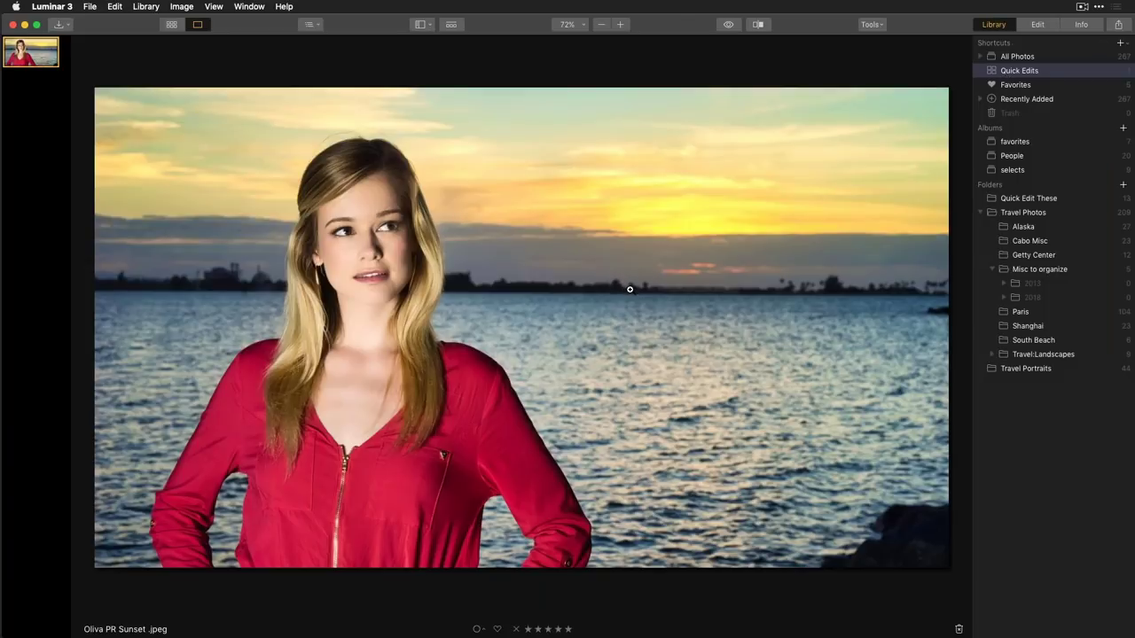
right_click(631, 314)
mouse_move(635, 321)
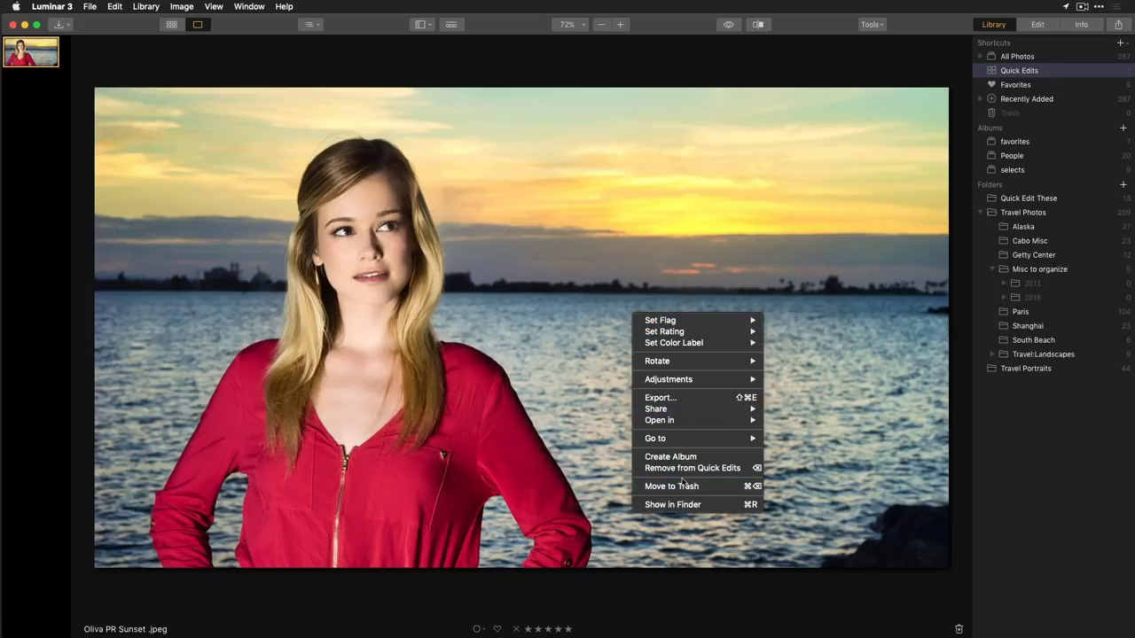
click(848, 490)
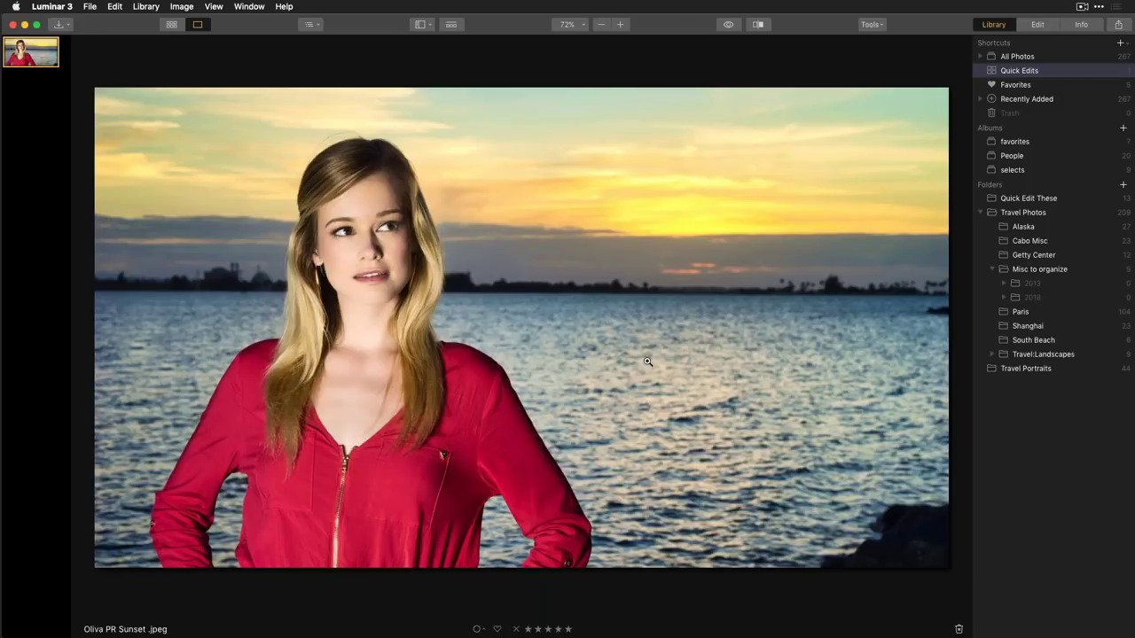
click(174, 25)
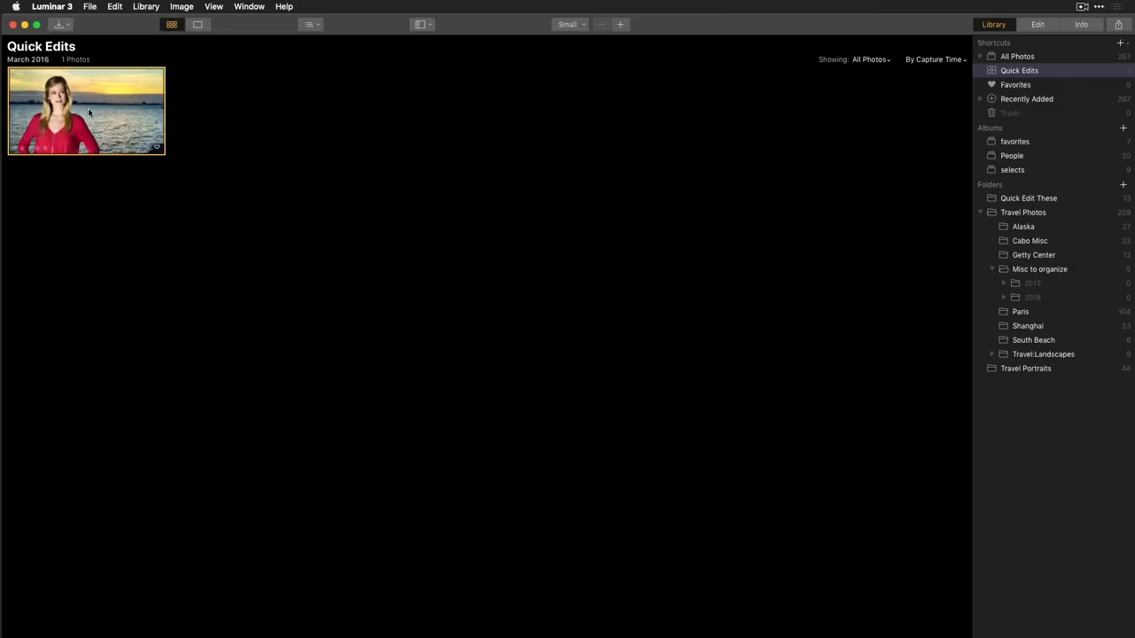
Step: Move the Quick Edits portrait into the Misc to organize folder, check it there, and clear it from Quick Edits
drag(92, 109, 1078, 273)
click(1065, 271)
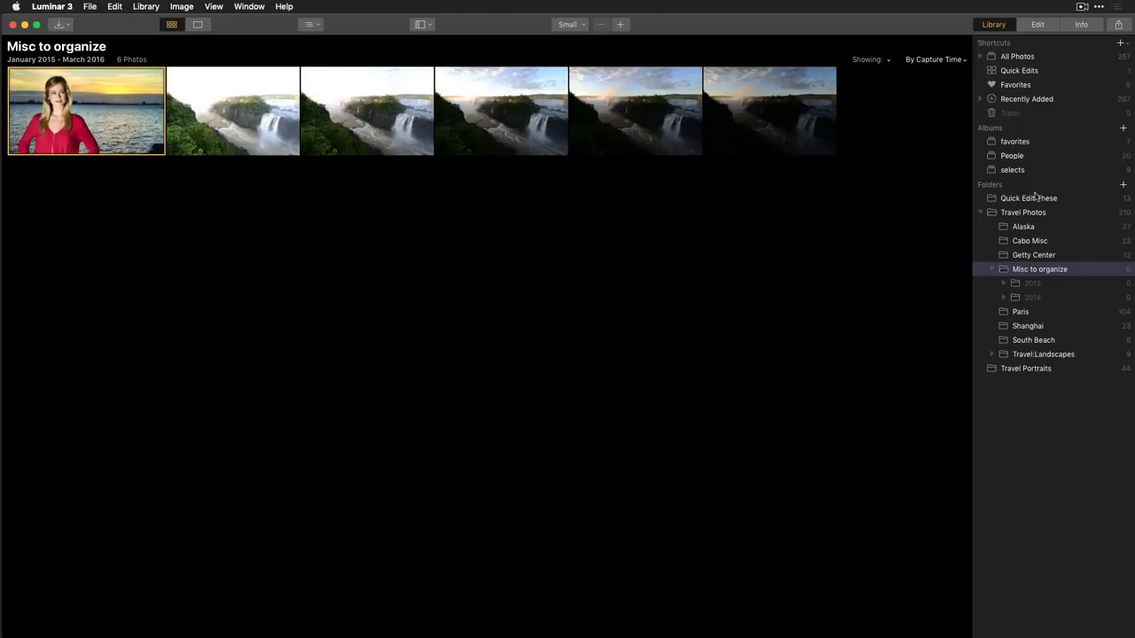
click(1033, 71)
mouse_move(140, 89)
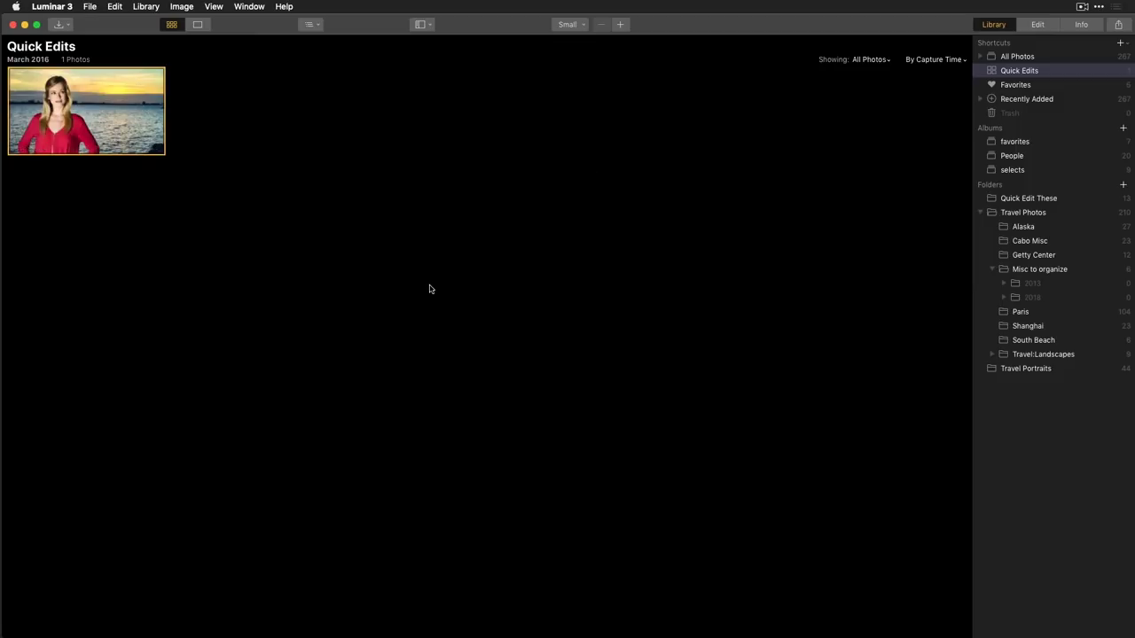
right_click(95, 111)
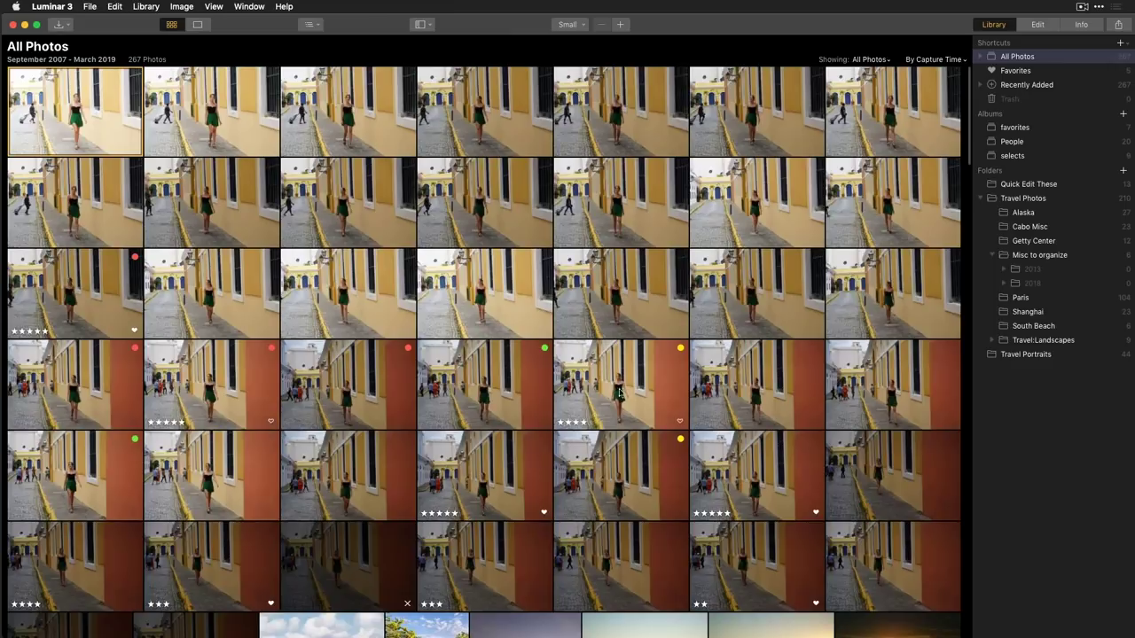
Step: Filter All Photos to show only 5 Stars and set the thumbnail size to Largest
click(873, 59)
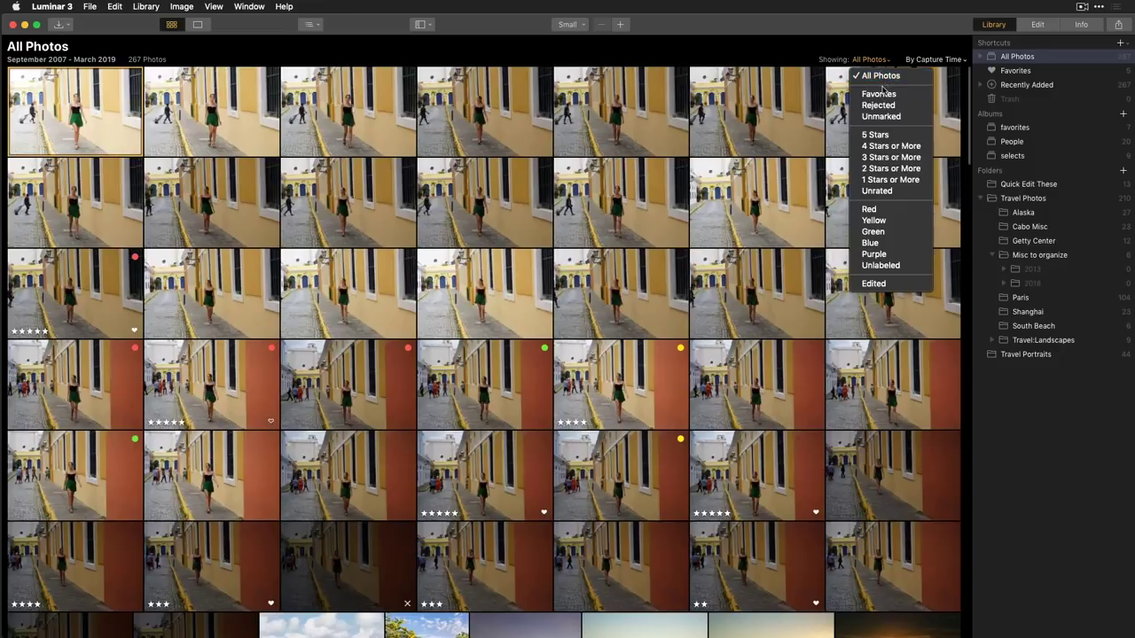
click(876, 134)
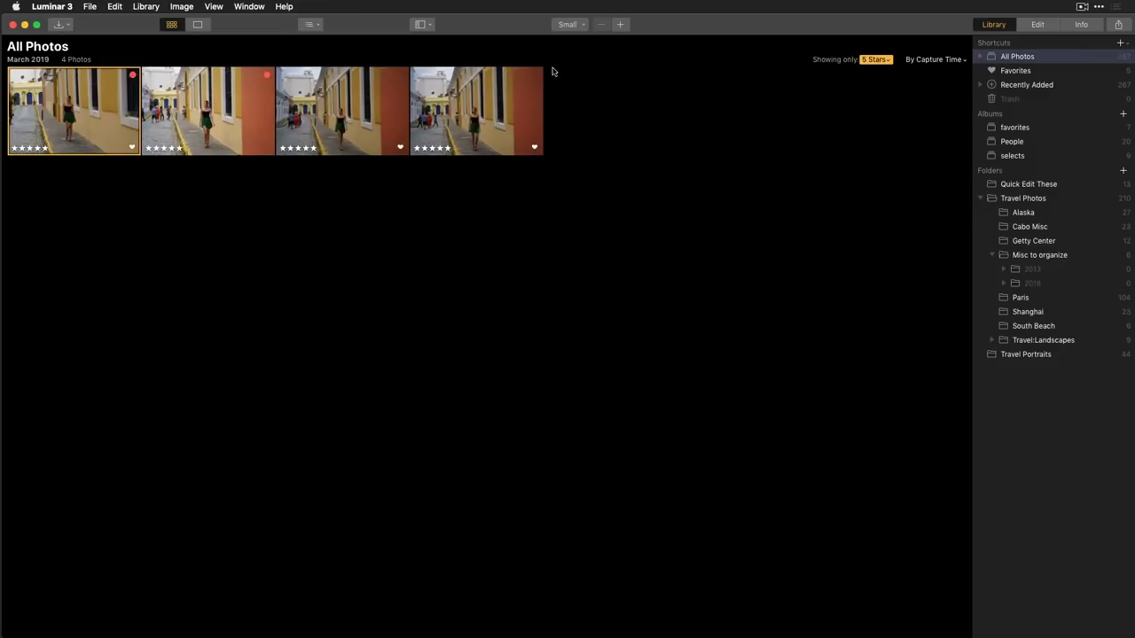
click(572, 27)
click(582, 74)
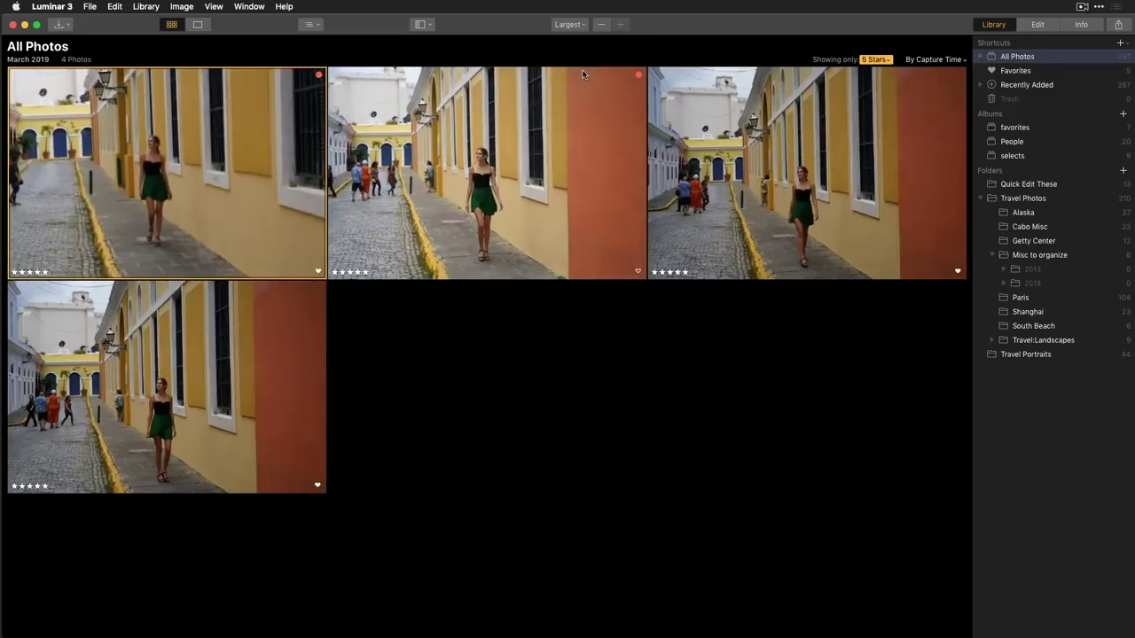
Step: View the first five-star photo on its own and browse back and forth through the other five-star photos
double_click(211, 192)
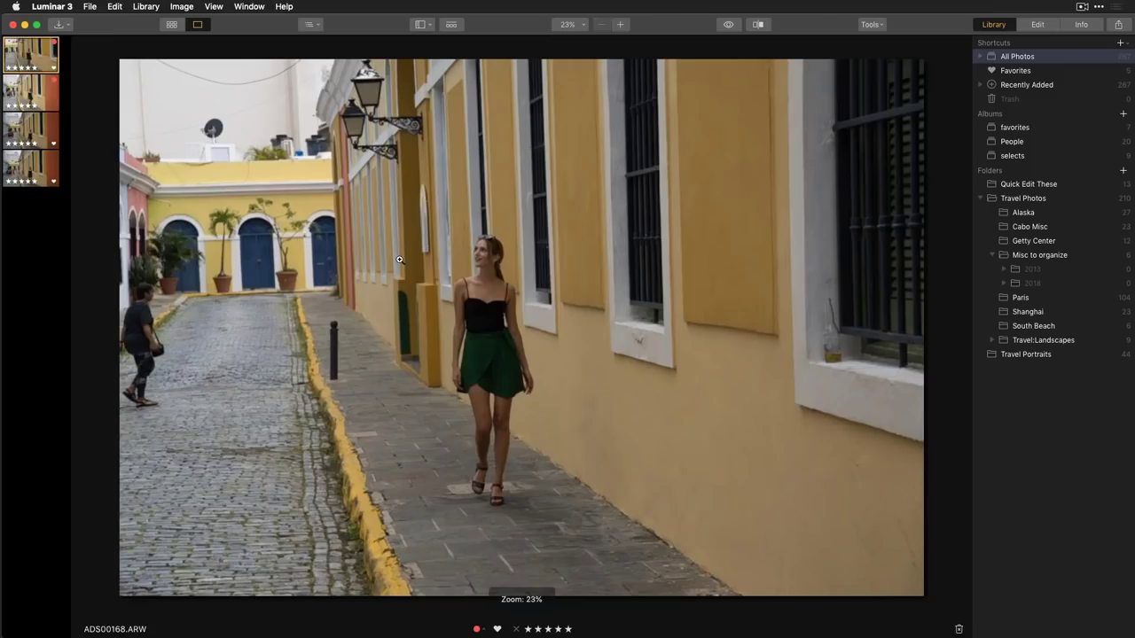
key(Right)
key(Right)
key(Right)
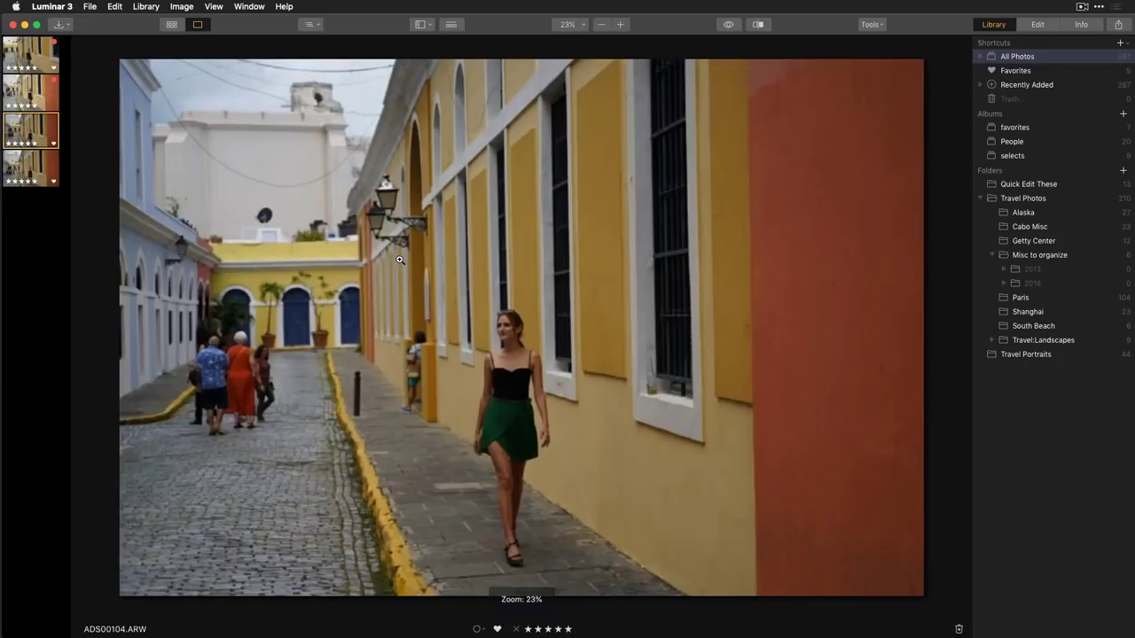
key(Left)
key(Left)
key(Left)
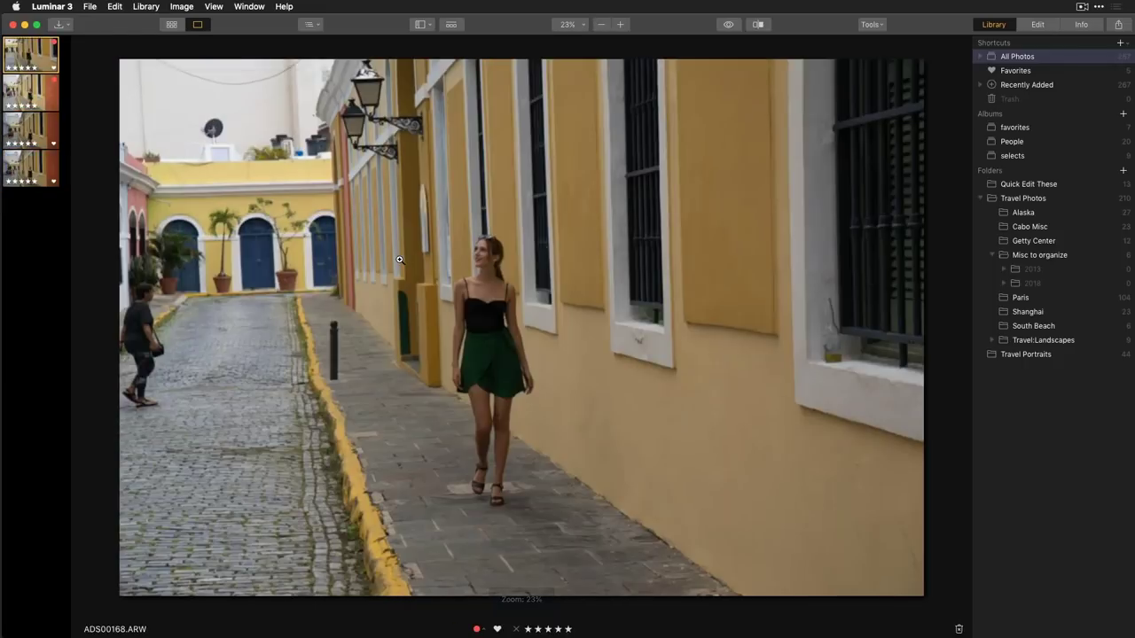
key(super+minus)
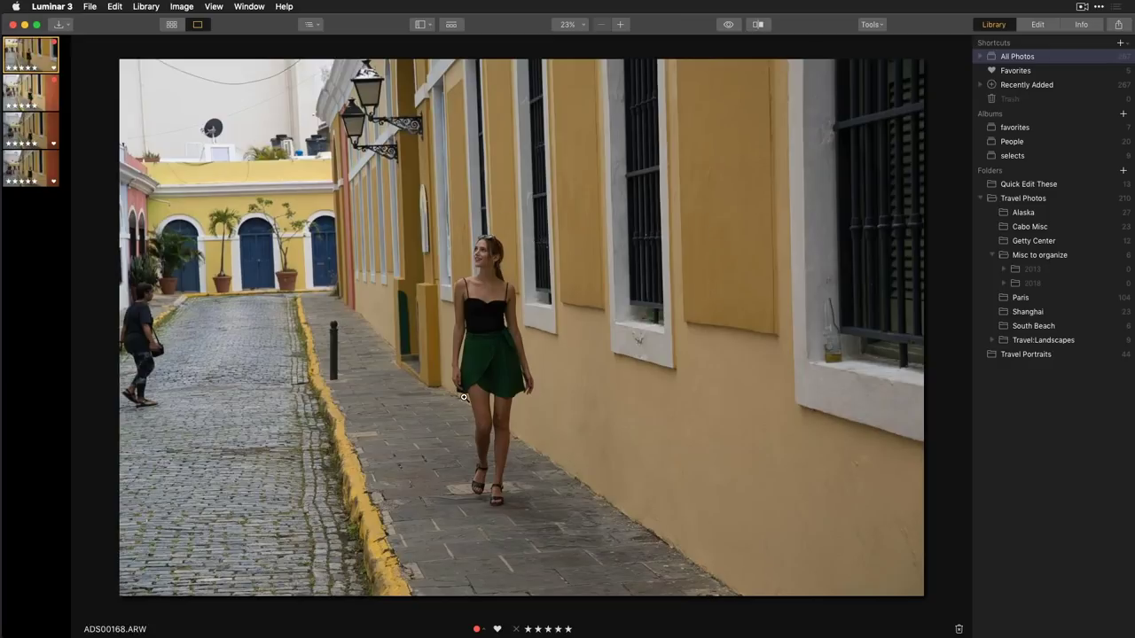
Step: Start the Crop tool on ADS00168.ARW, unlock the aspect ratio and pull the crop frame slightly inward
click(870, 24)
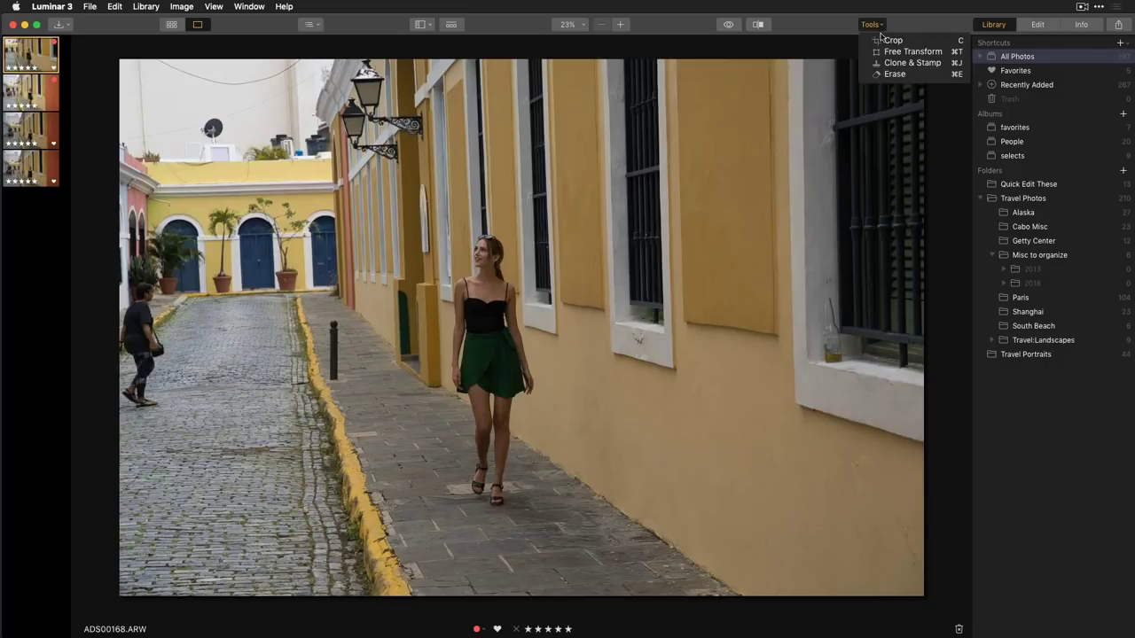
click(883, 39)
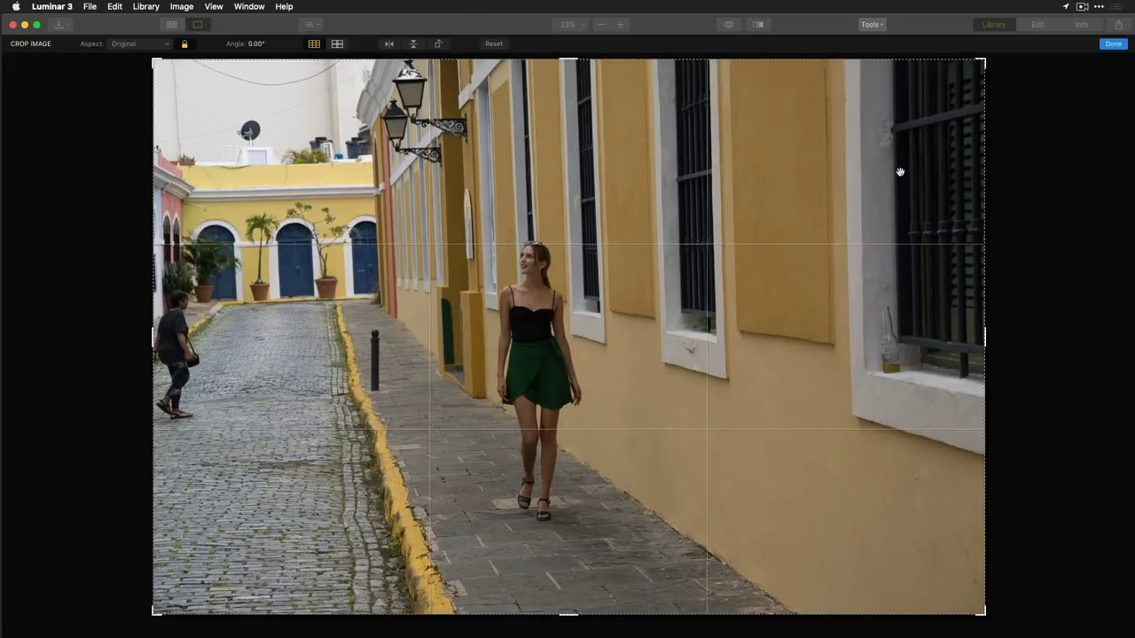
click(185, 44)
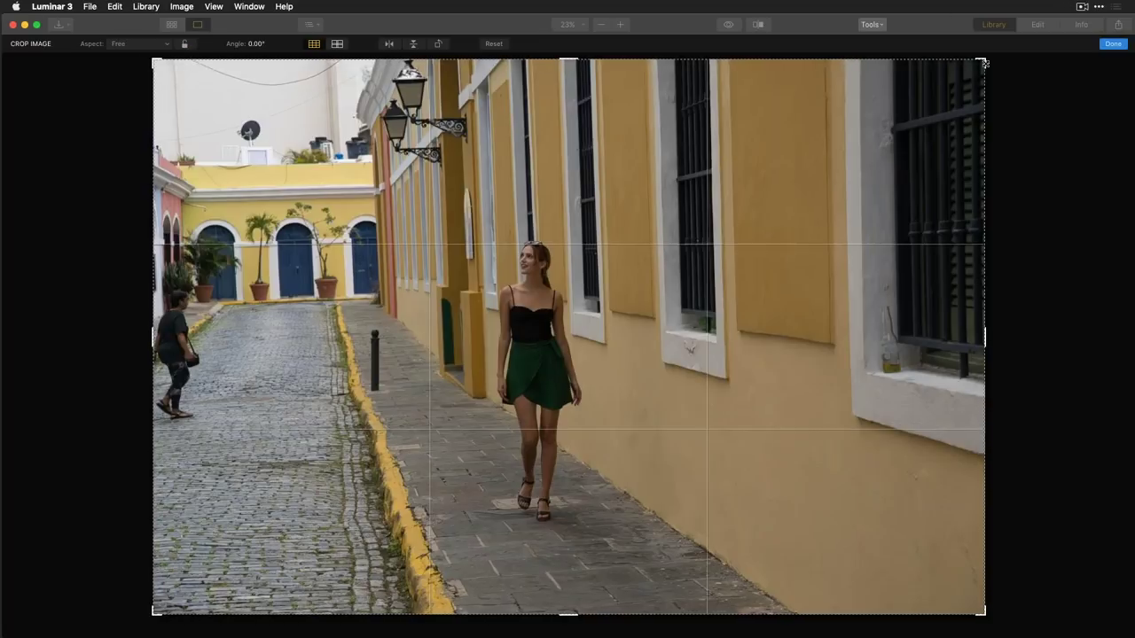
drag(984, 63, 955, 86)
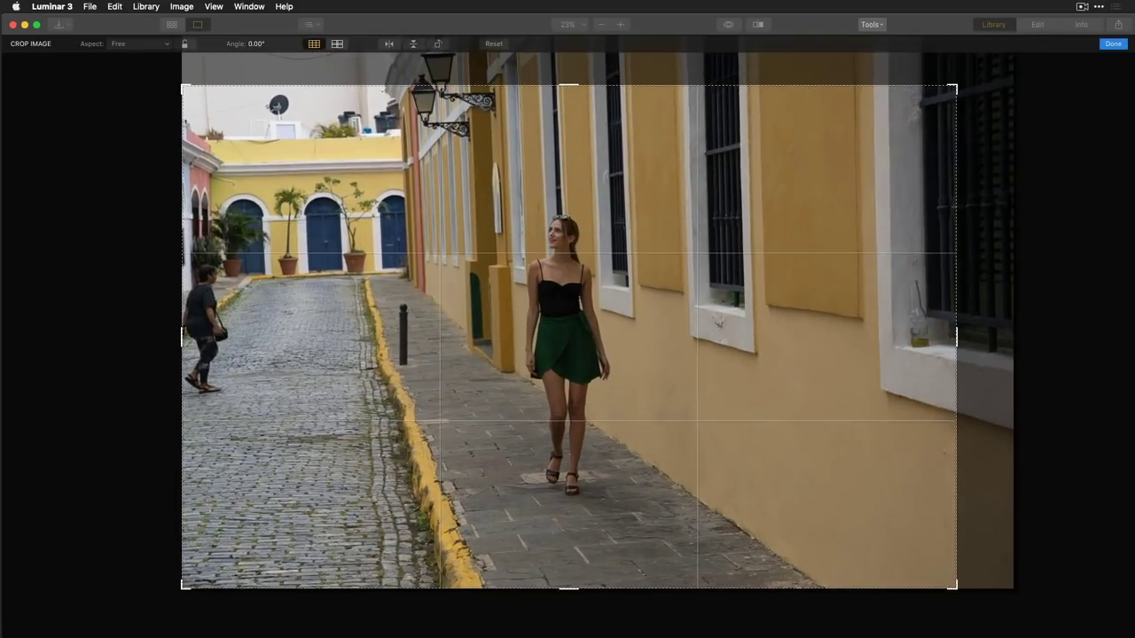
Step: Try the 5:4 and Facebook Cover aspect ratios, repositioning the photo within the cover frame
click(161, 45)
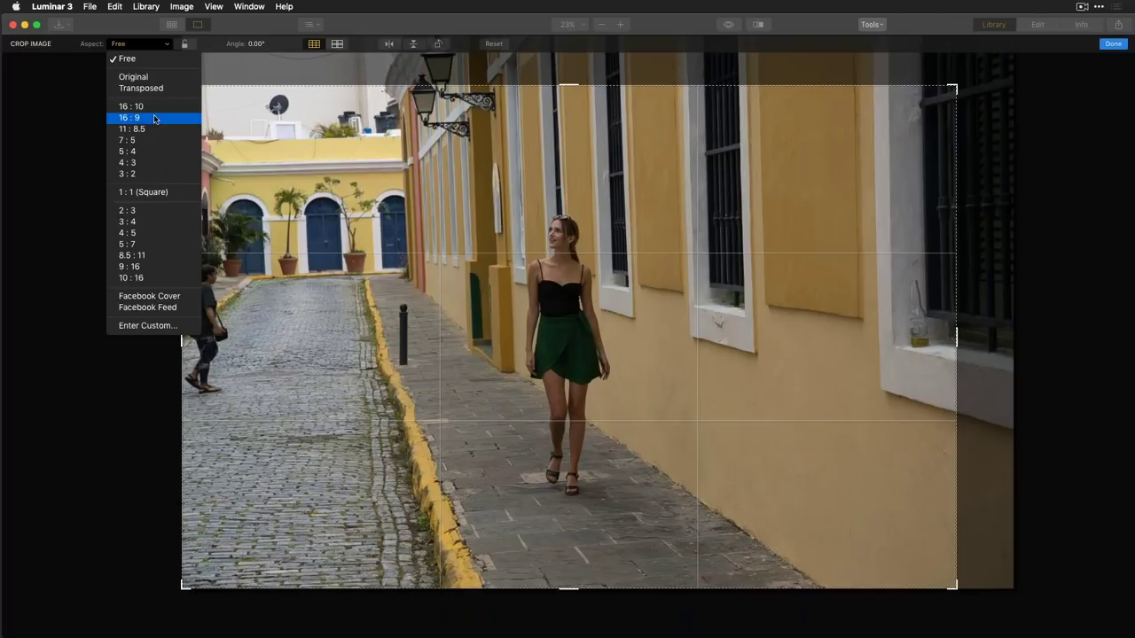
click(155, 152)
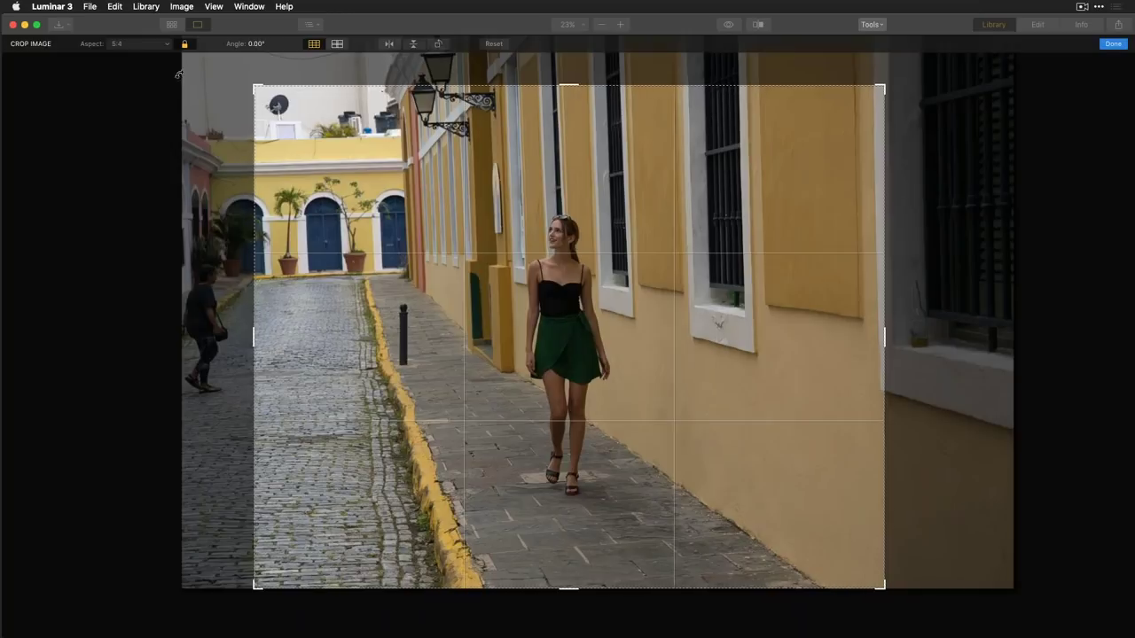
click(156, 46)
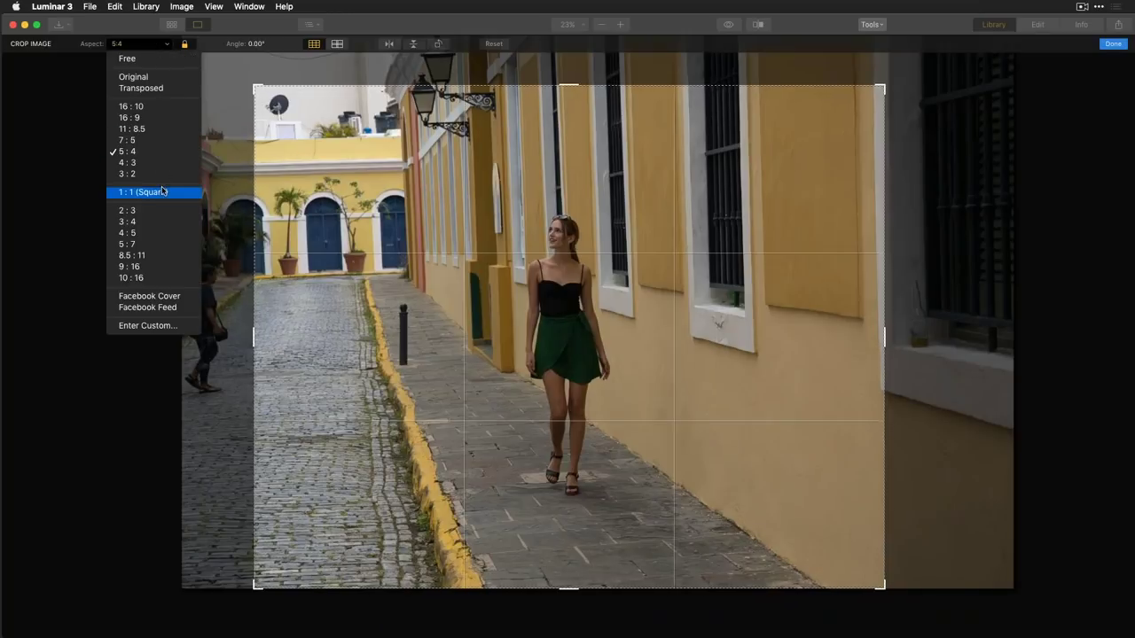
click(185, 300)
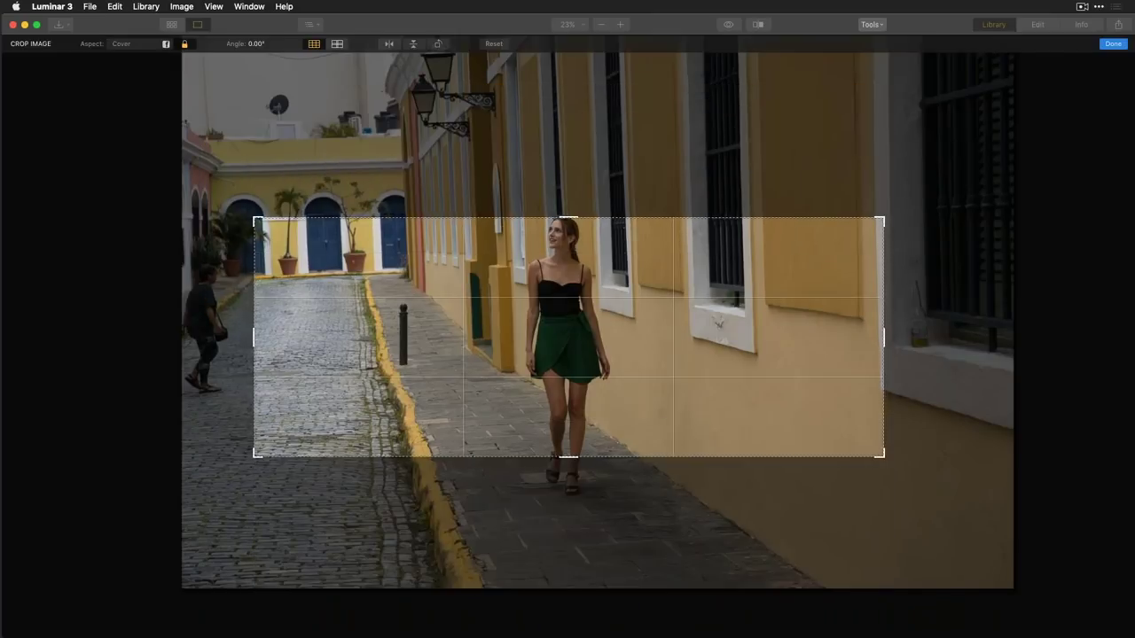
drag(919, 412, 835, 405)
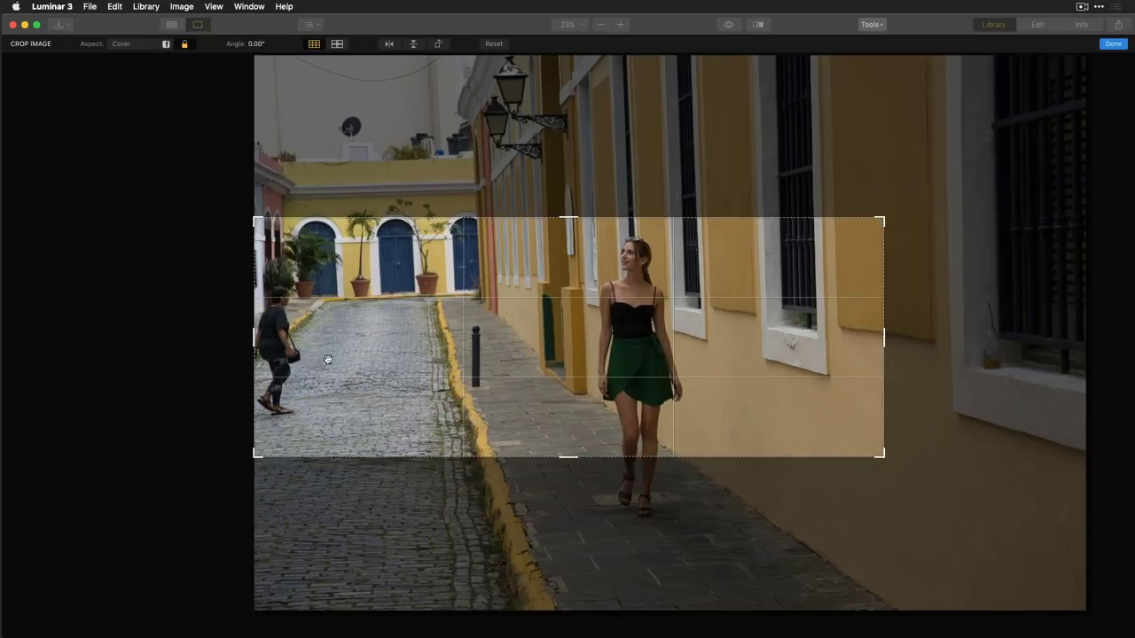
Step: Try a 1:1 (Square) crop enlarged around the walking woman, and reset the crop
click(141, 45)
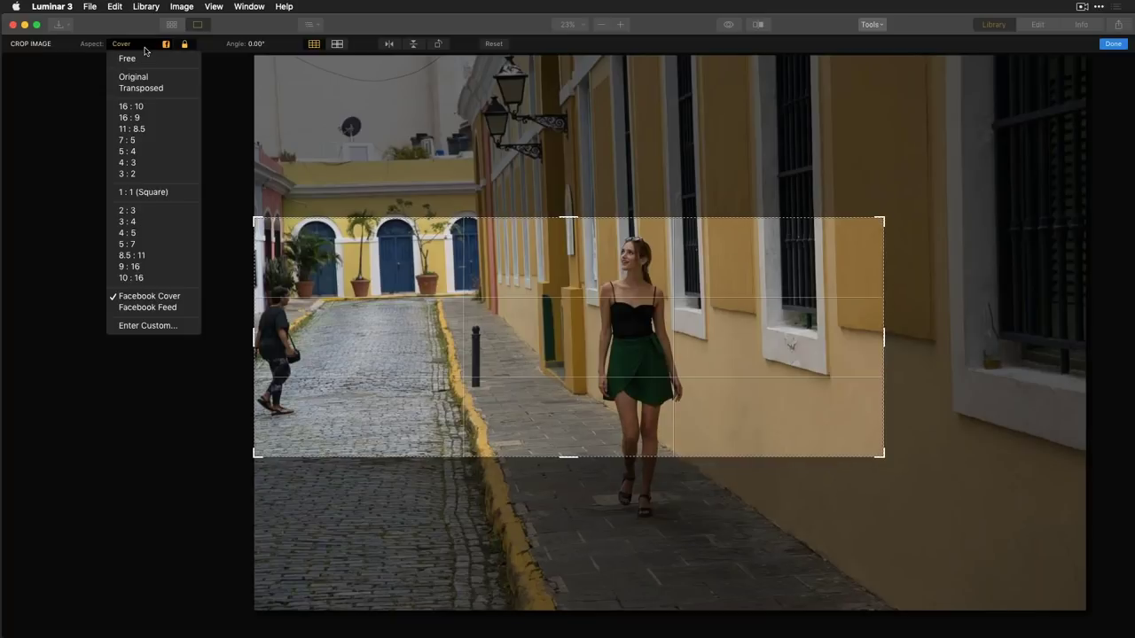
click(146, 191)
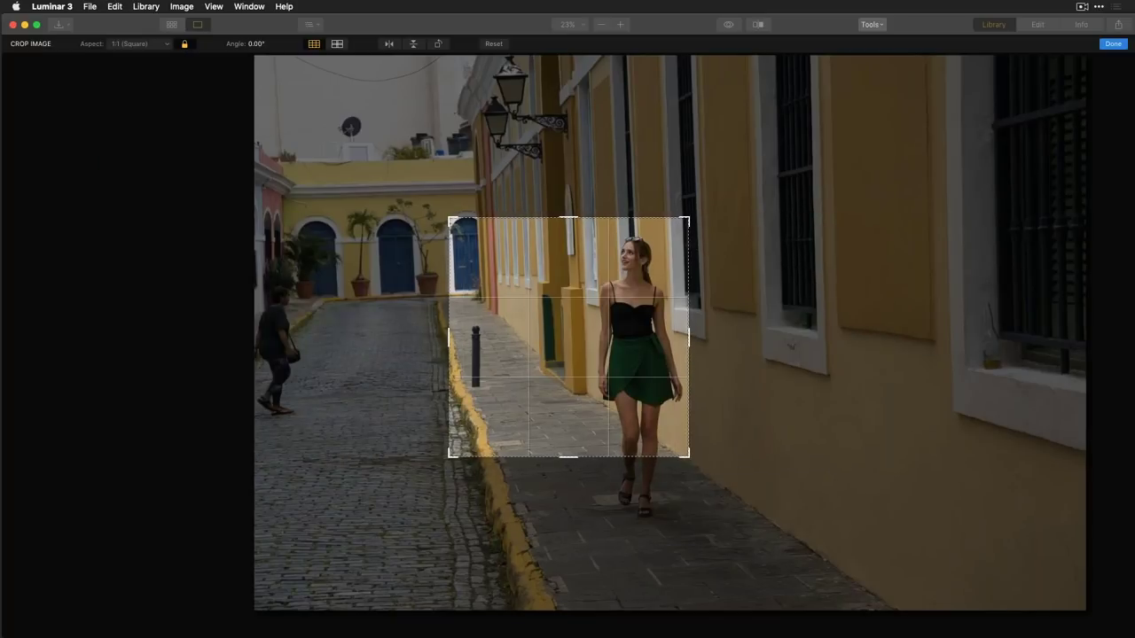
drag(688, 458, 735, 503)
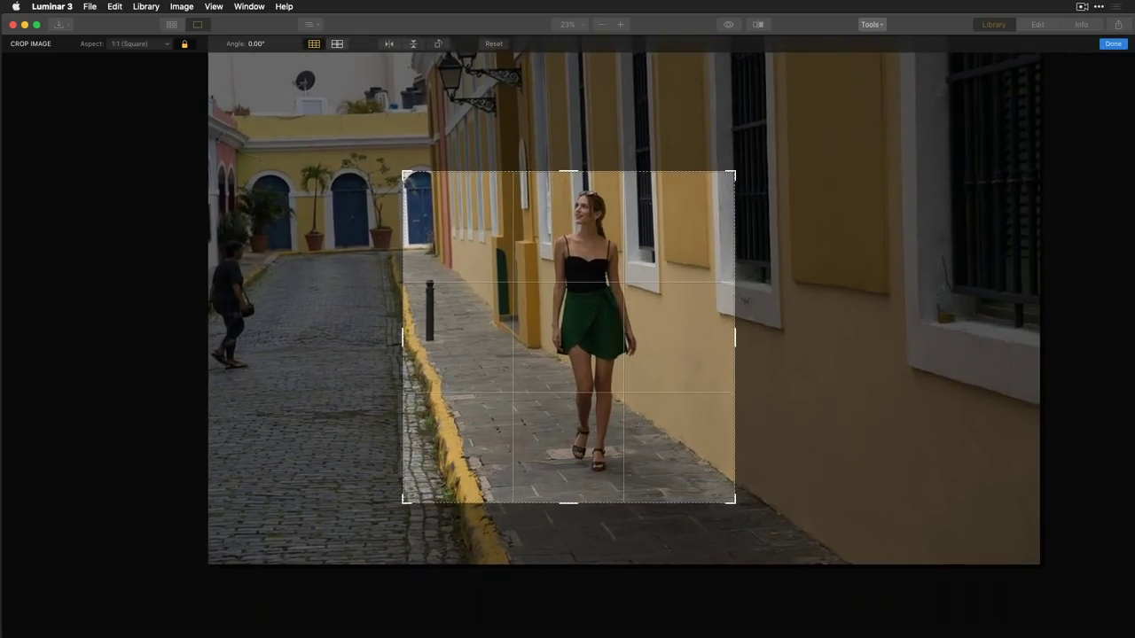
click(494, 44)
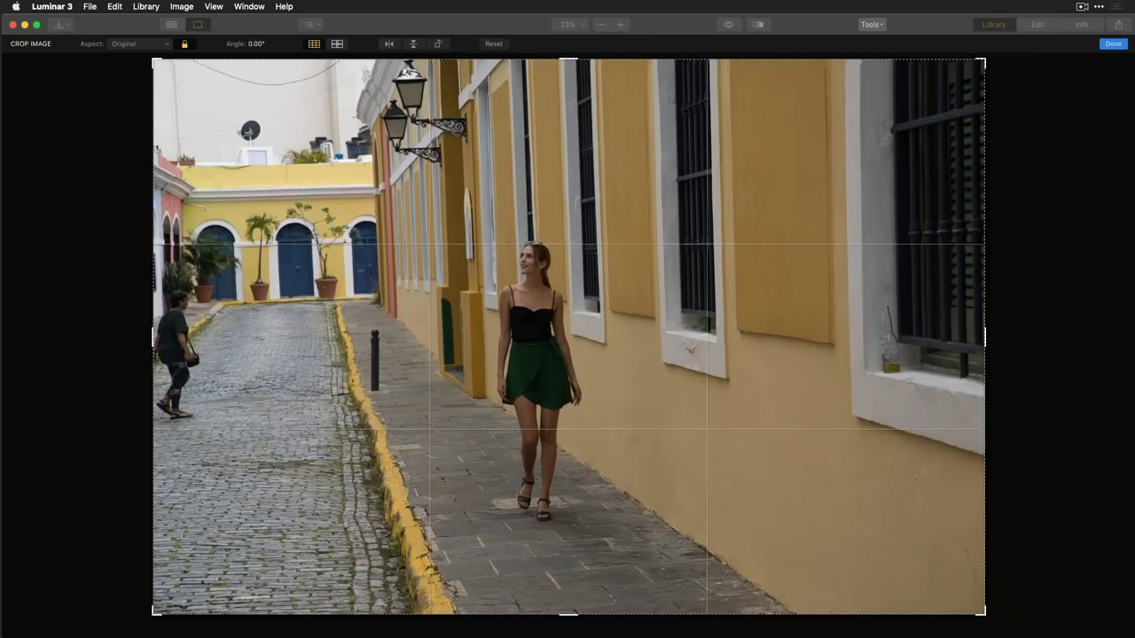
Step: Crop the photo to 1:1 (Square) with the walking woman right of centre, excluding the passer-by, and apply the crop
click(139, 44)
click(142, 193)
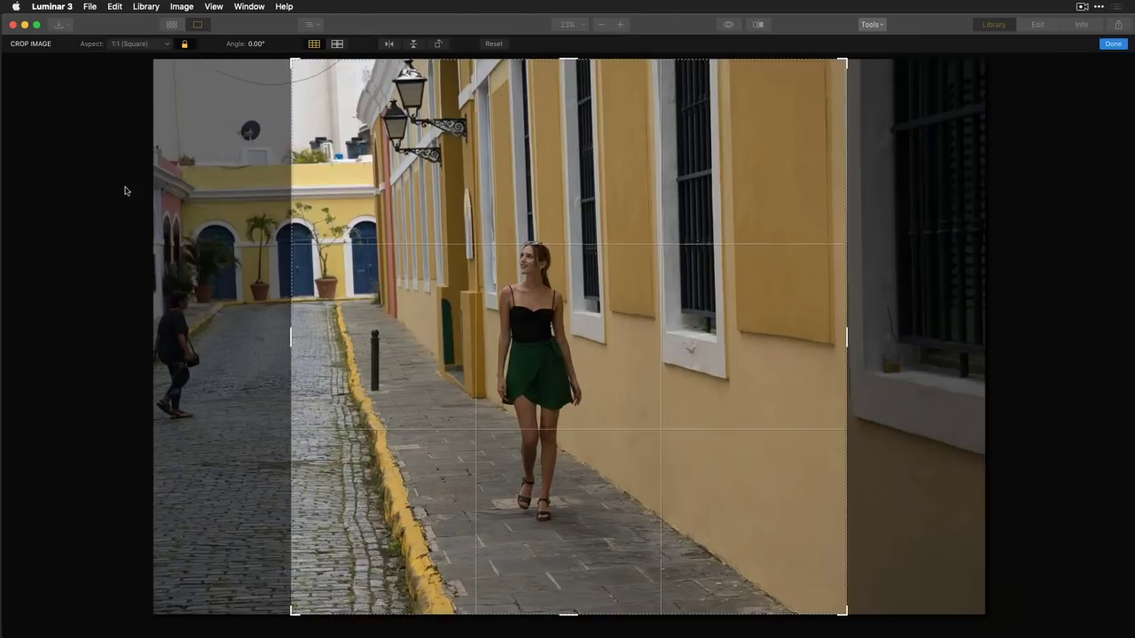
mouse_move(847, 59)
drag(846, 58, 790, 116)
drag(638, 520, 681, 567)
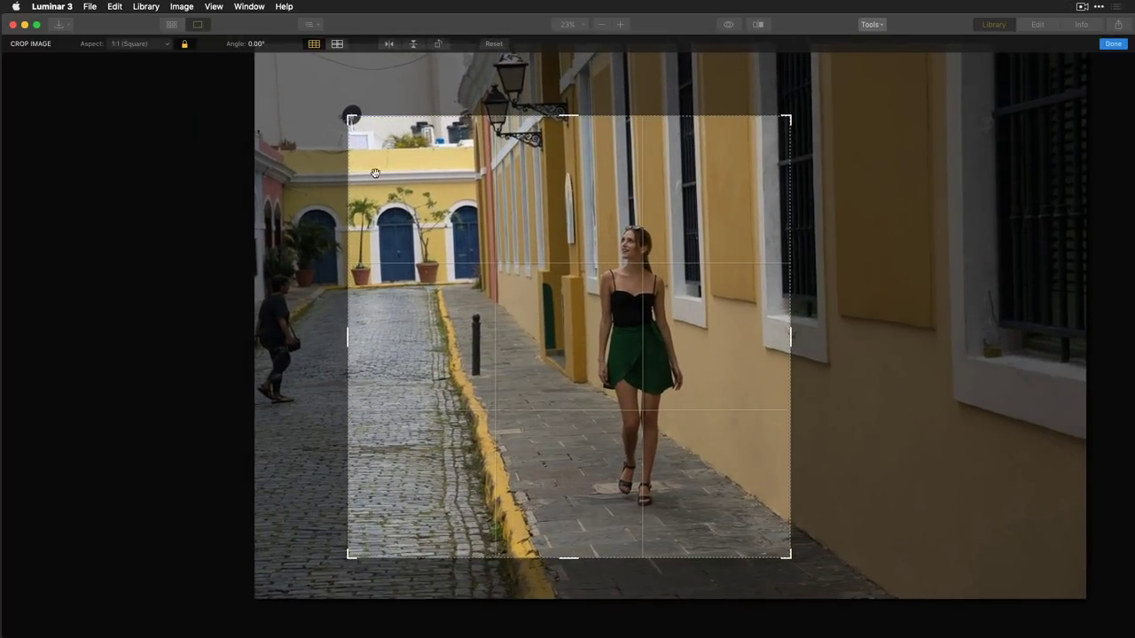
drag(352, 117, 330, 98)
drag(578, 317, 575, 316)
click(1113, 44)
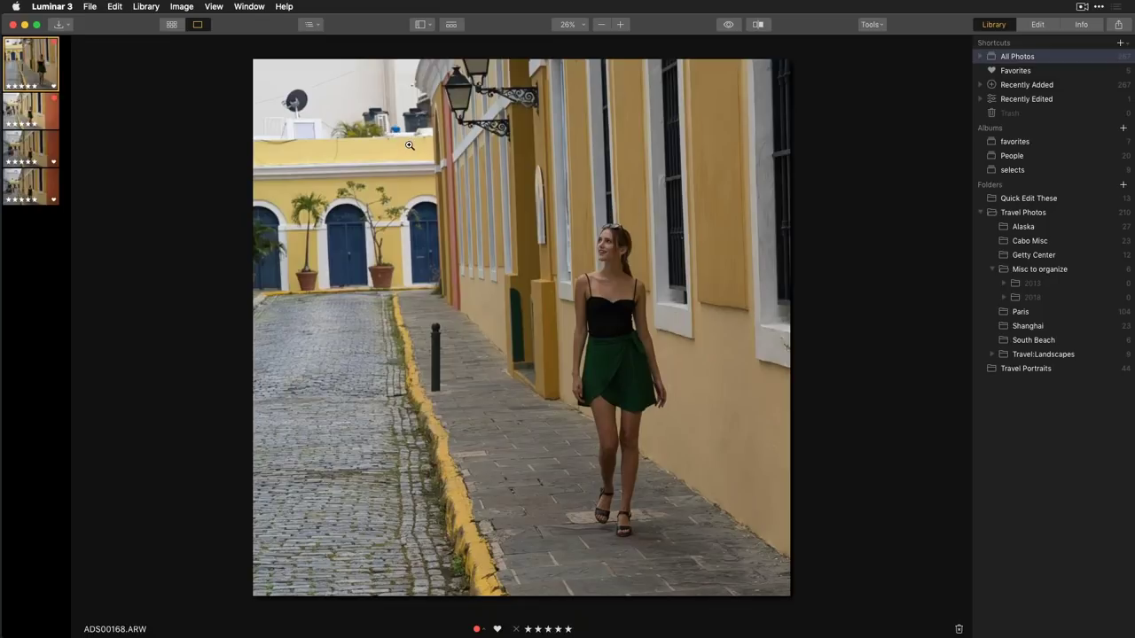
Step: Switch the cropped photo to editing and add the RAW Develop filter
click(1036, 26)
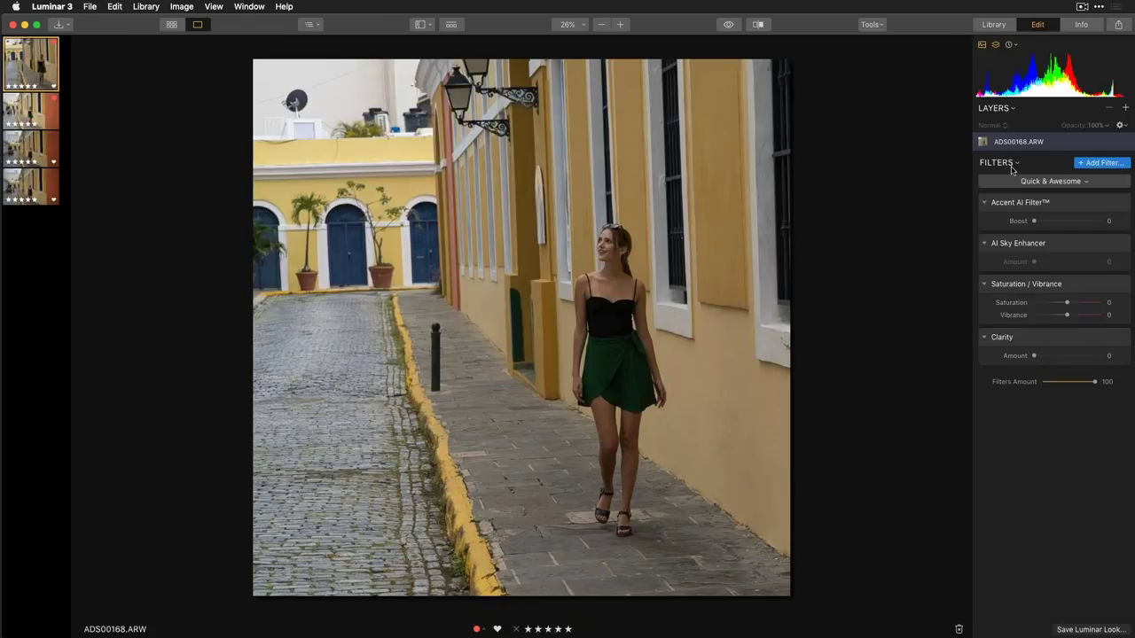
click(1102, 164)
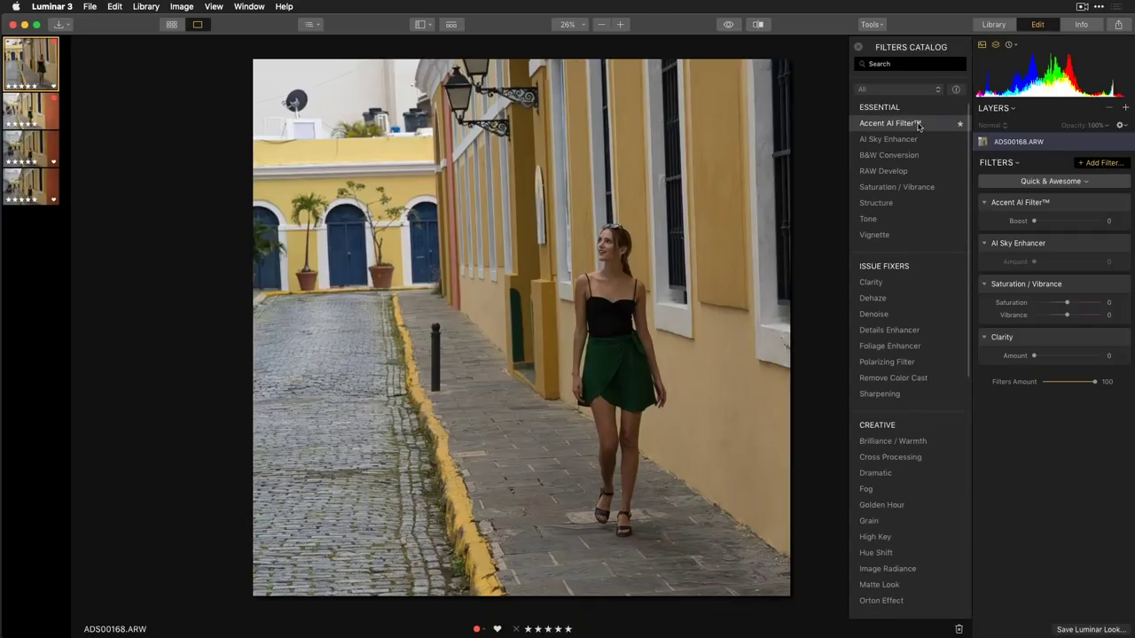
click(899, 171)
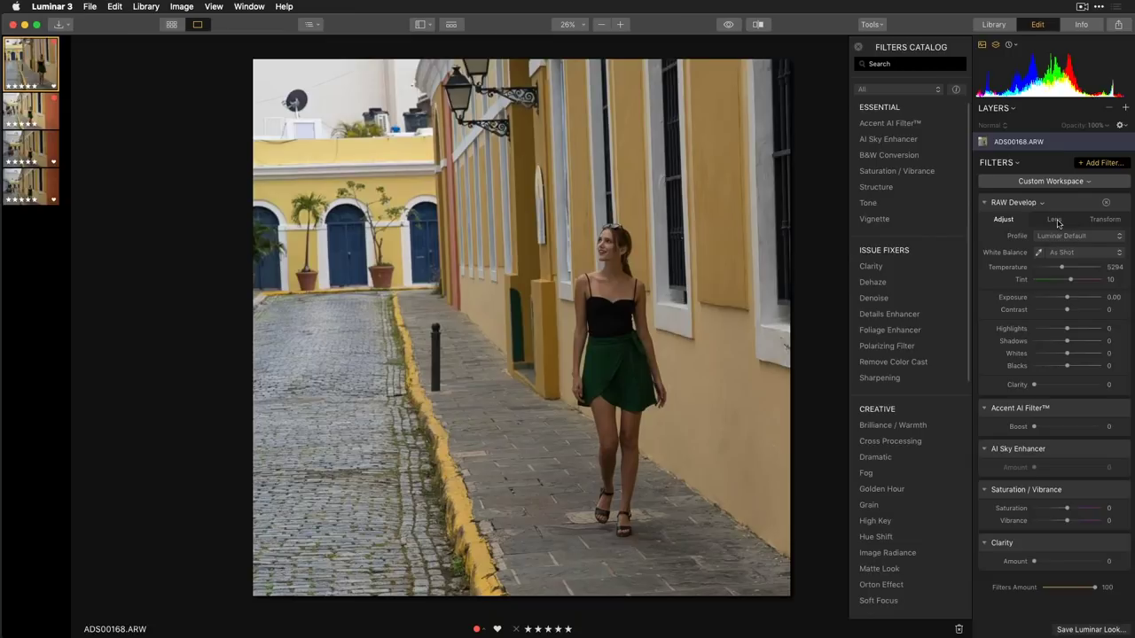
Step: Rotate the photo with the RAW Develop transform controls, setting Rotate to 23
click(1055, 220)
click(1105, 220)
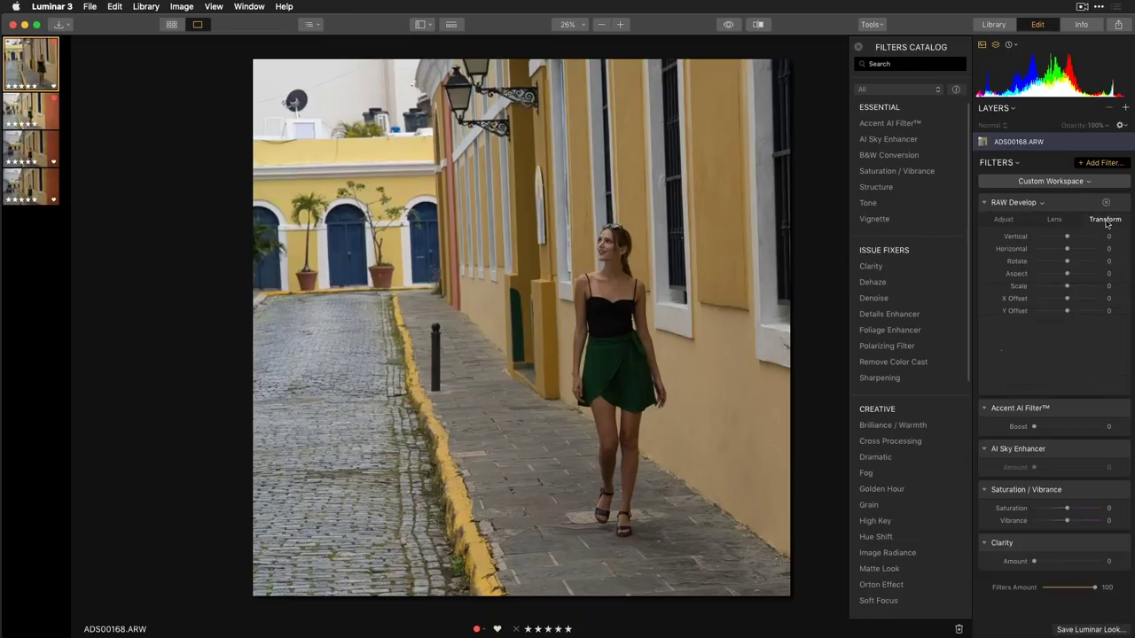
drag(1069, 261, 1073, 262)
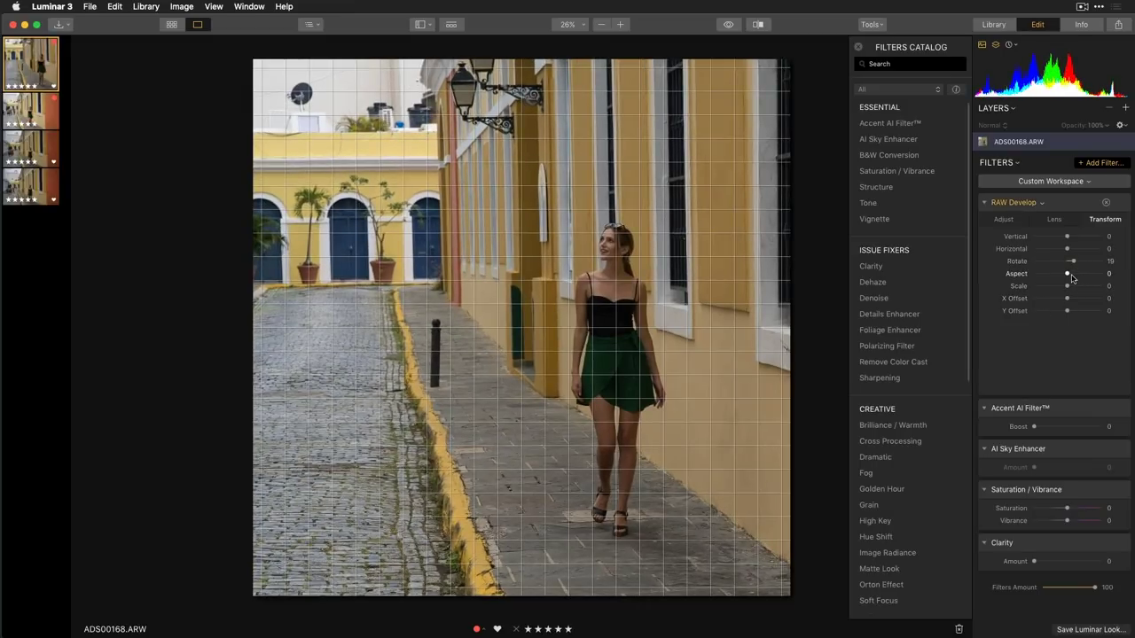
drag(1075, 263, 1077, 262)
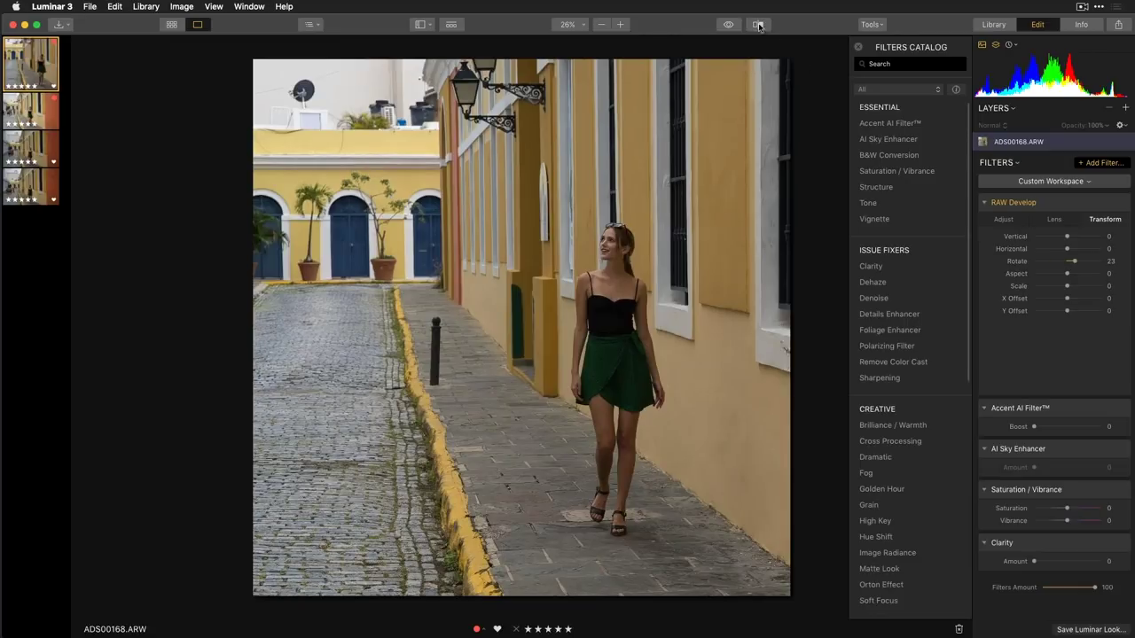
Step: Review the square crop framing of the rotated photo in the Crop tool and leave it without changes
click(874, 28)
click(882, 40)
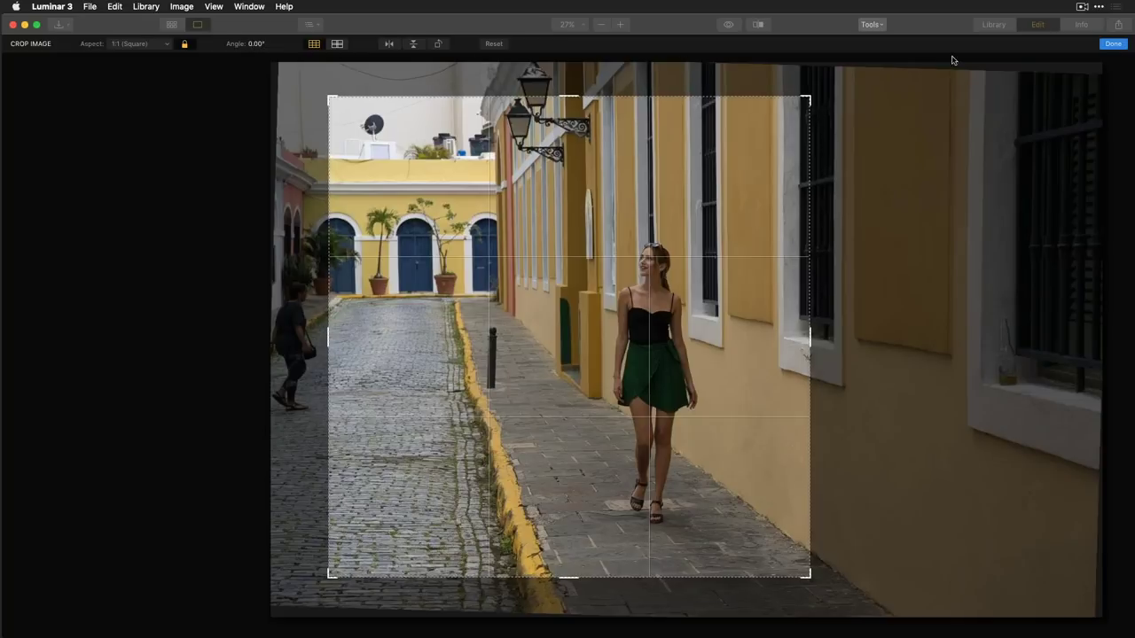
click(1112, 45)
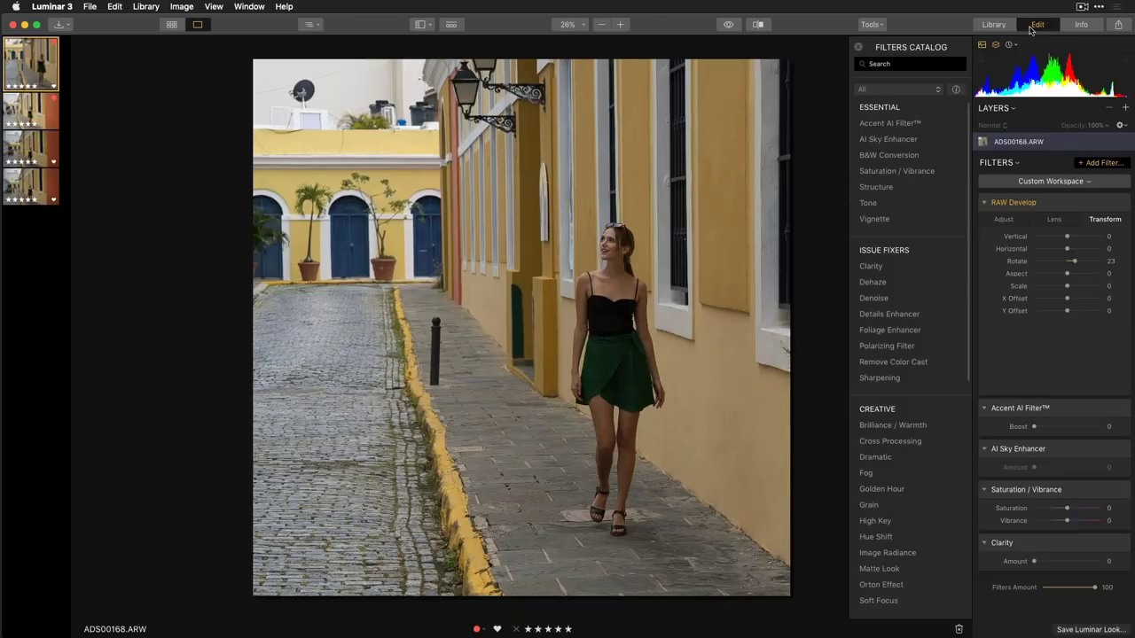
Step: Hide the filters catalog, view another filmstrip photo and return to ADS00168.ARW
click(1113, 167)
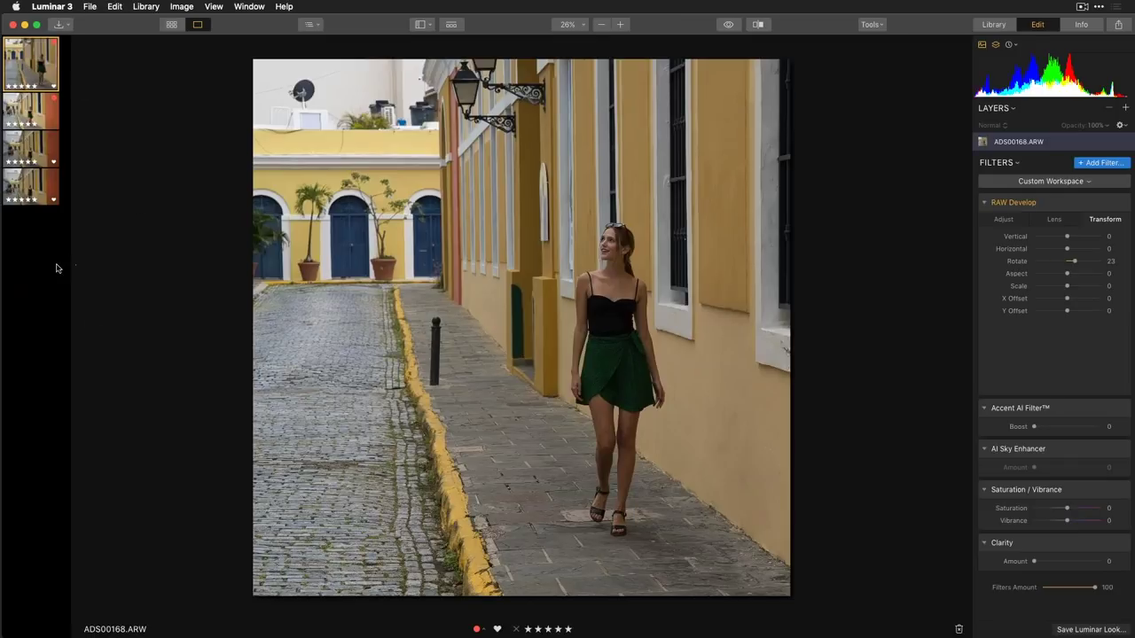
click(33, 178)
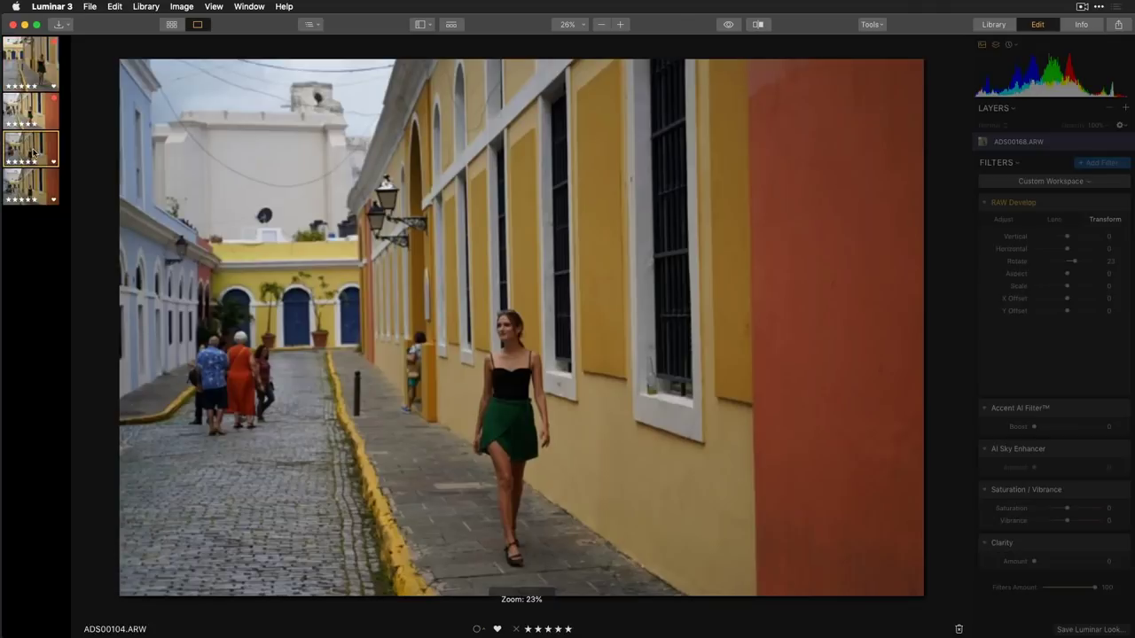
click(34, 56)
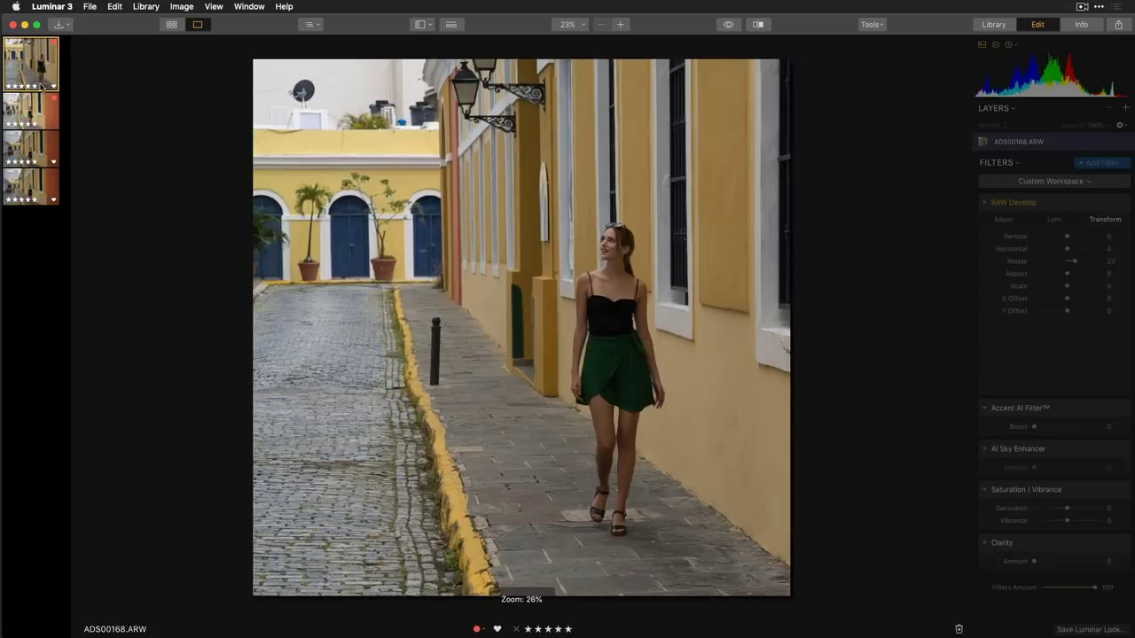
Step: Rearrange the workspace by hiding the filmstrip and the photo info bar and showing the Luminar Looks
click(429, 24)
click(434, 46)
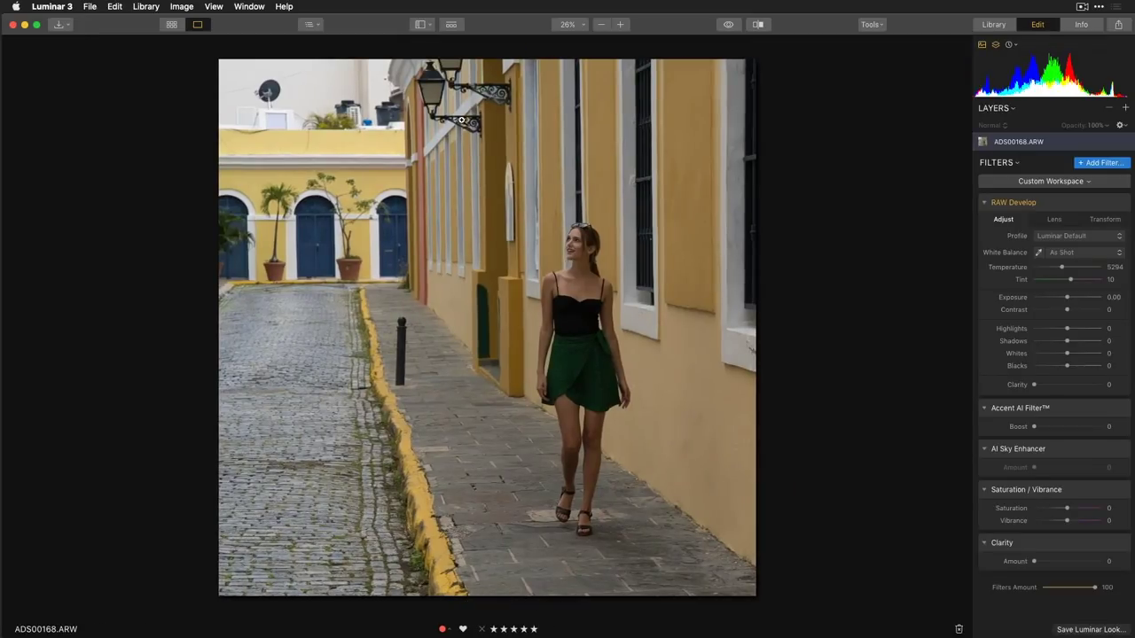
click(429, 26)
click(430, 75)
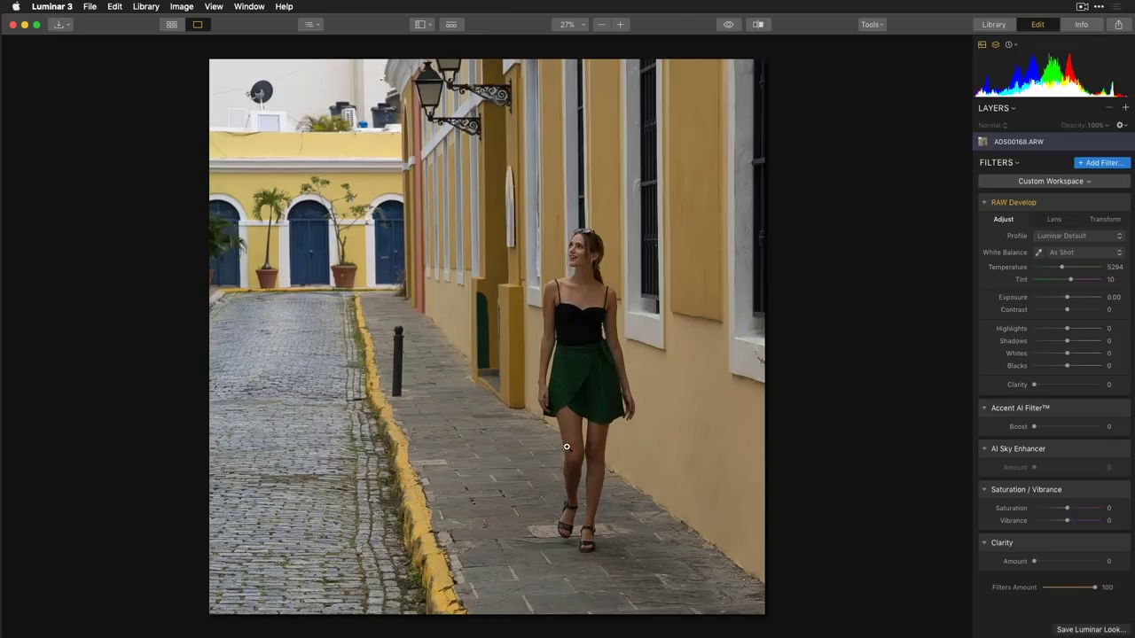
click(452, 24)
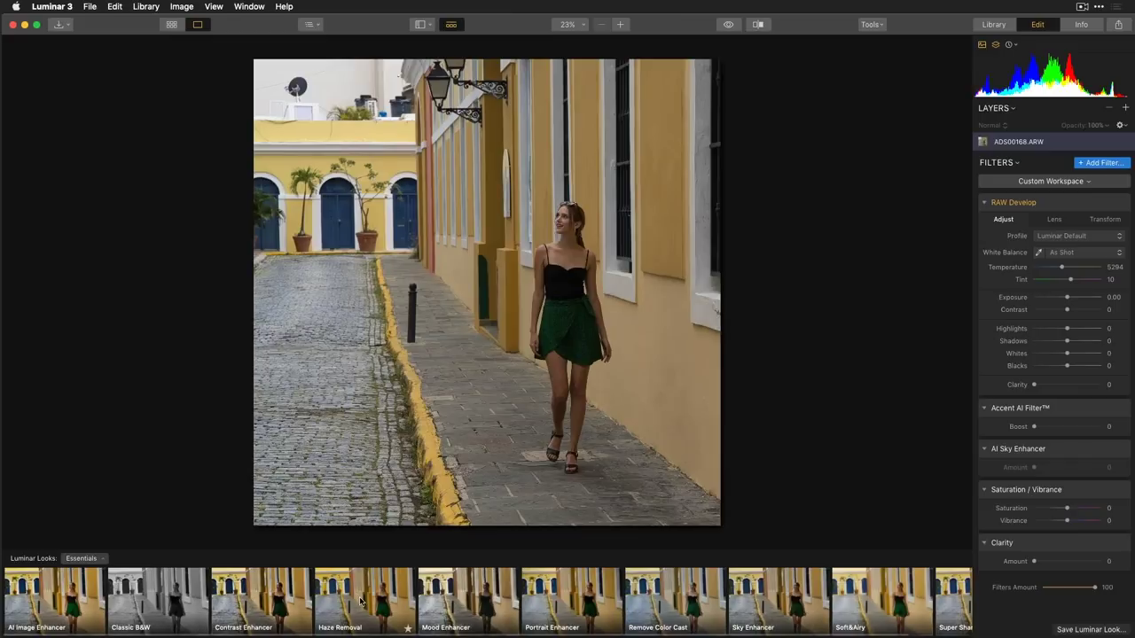
Step: Try the AI Image Enhancer, Classic B&W, Contrast Enhancer and Super Sharp looks on the photo
click(62, 607)
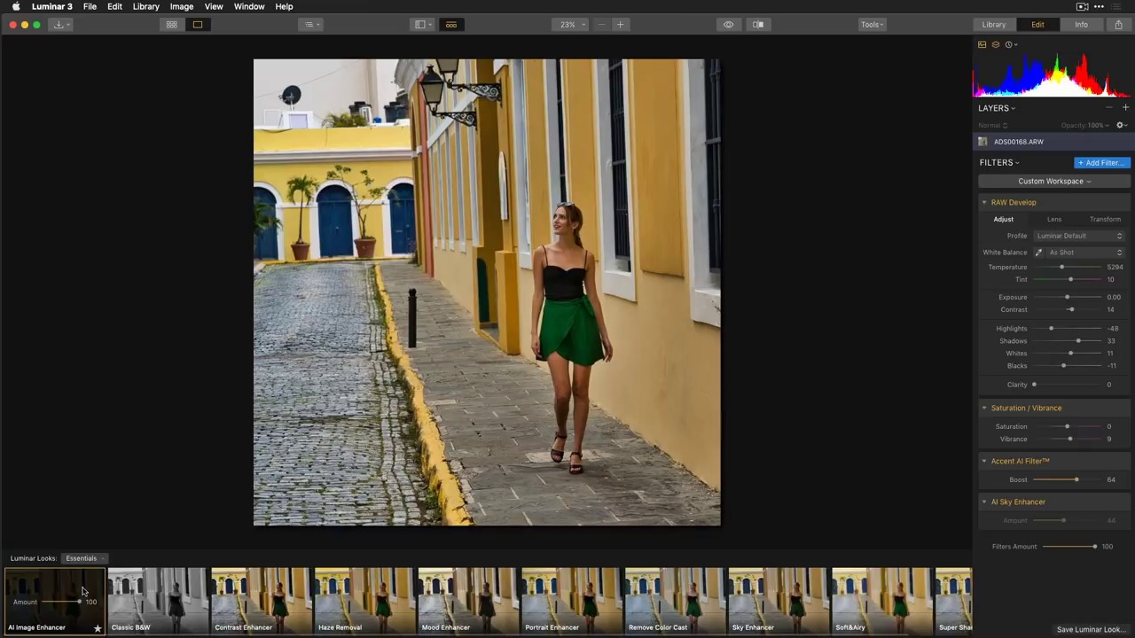
click(184, 611)
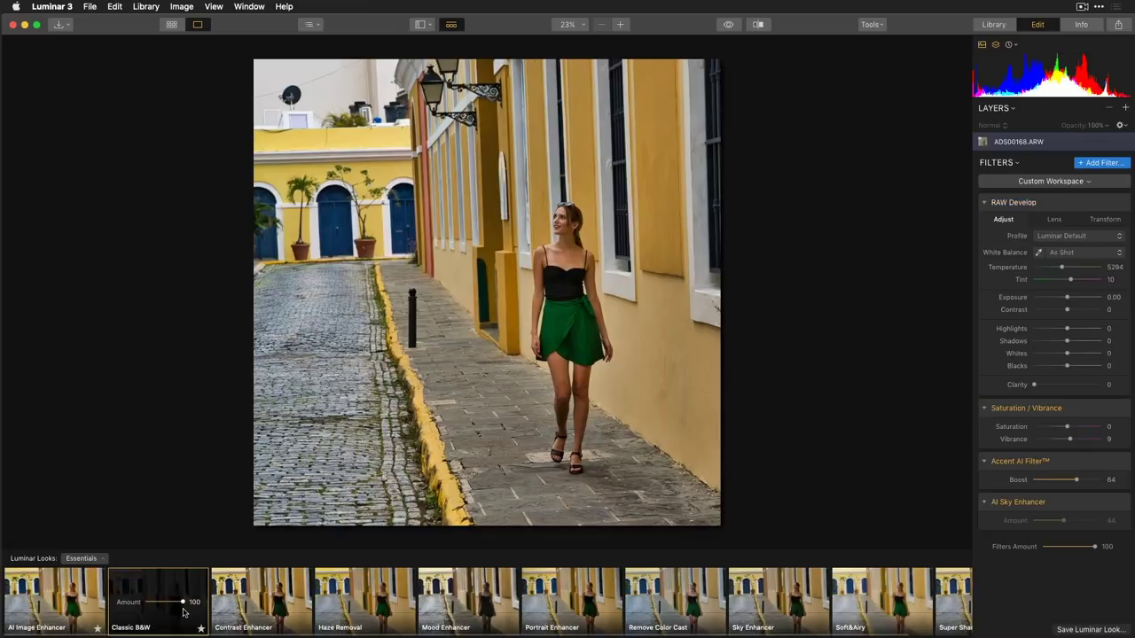
click(245, 608)
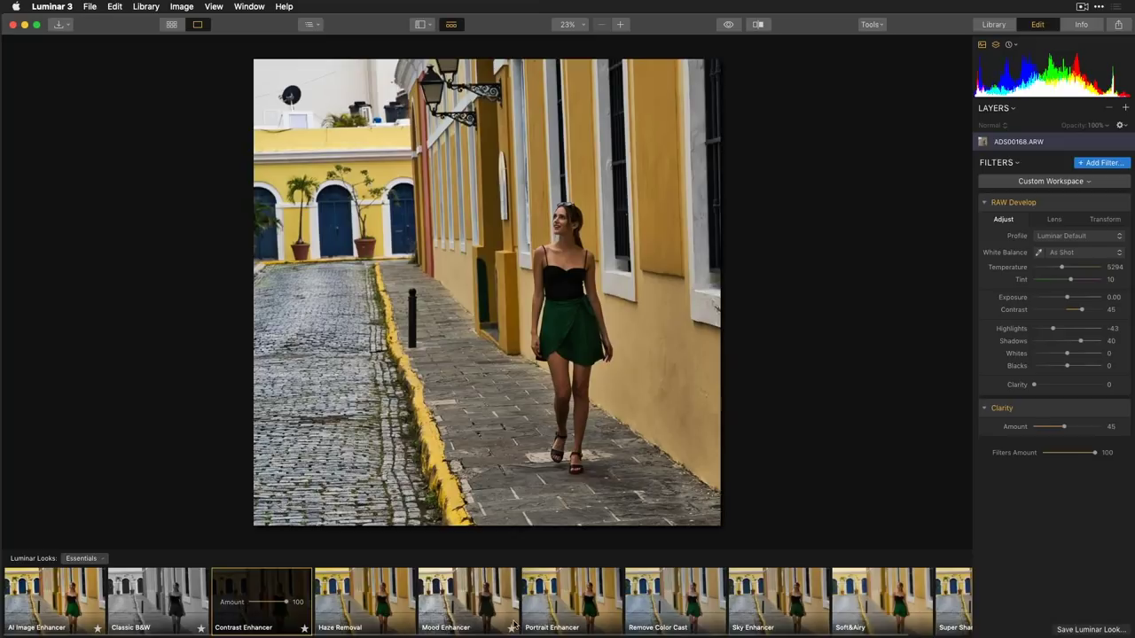
click(966, 612)
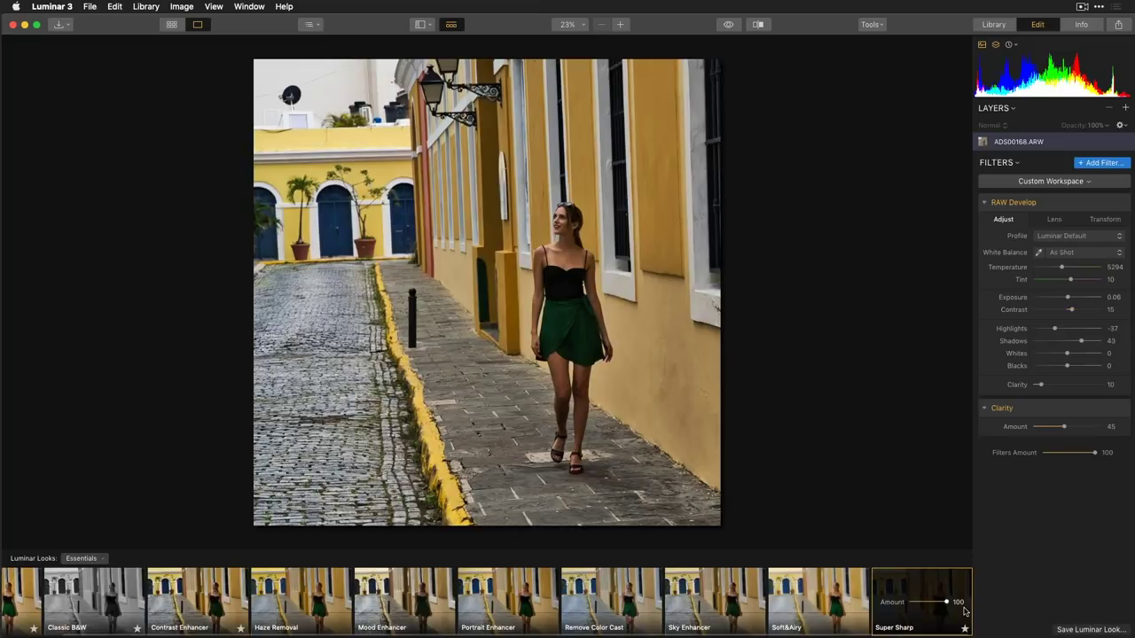
Step: Try the Soft&Airy look on the photo and vary its amount
click(831, 614)
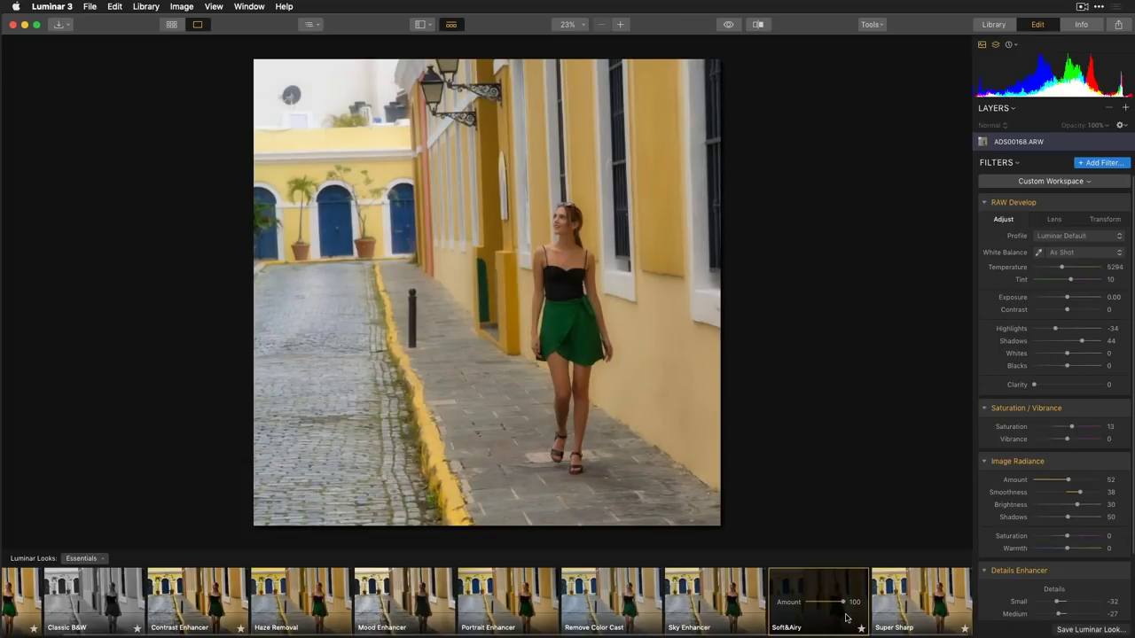
drag(846, 609, 834, 607)
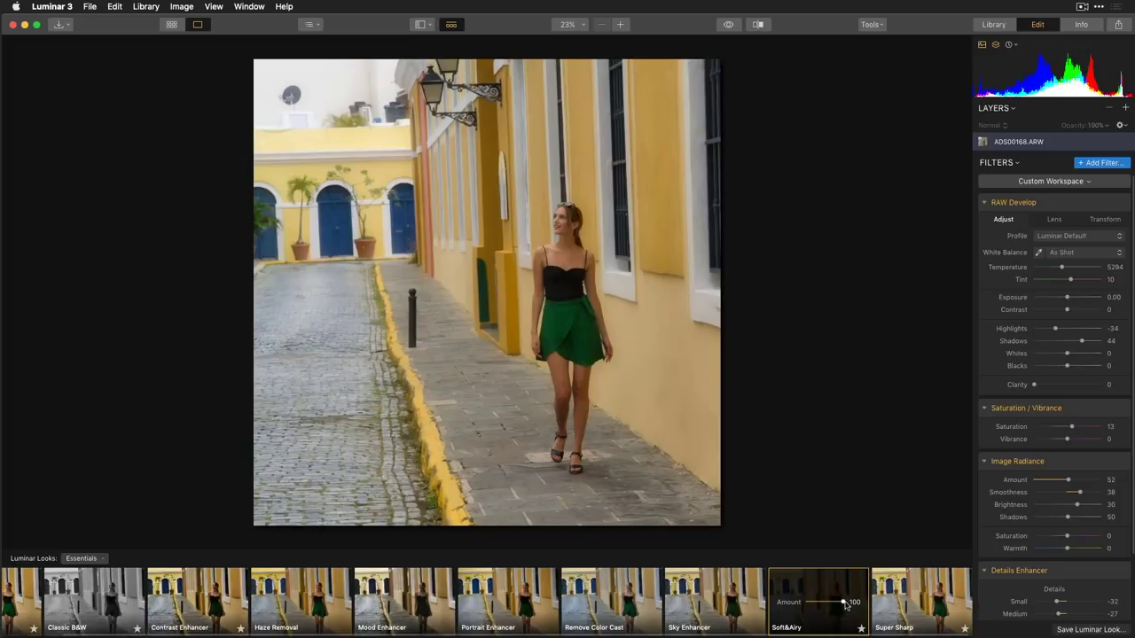
double_click(824, 608)
Step: Try the Portrait Enhancer look at amount 66 and the Classic B&W look at amount 100
click(492, 603)
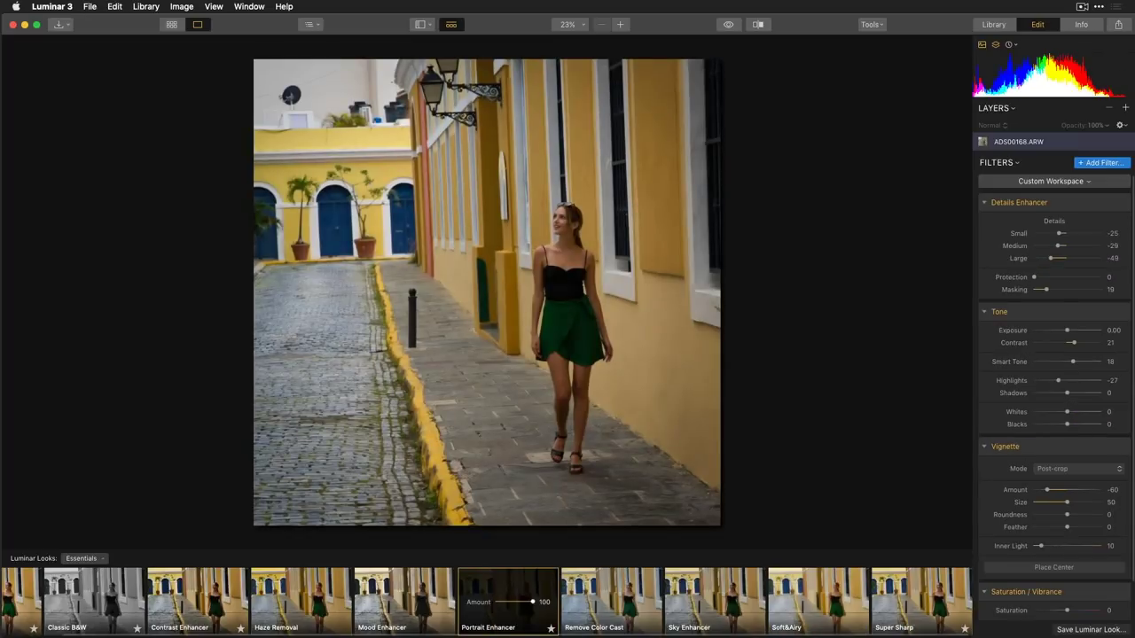
drag(533, 603, 523, 606)
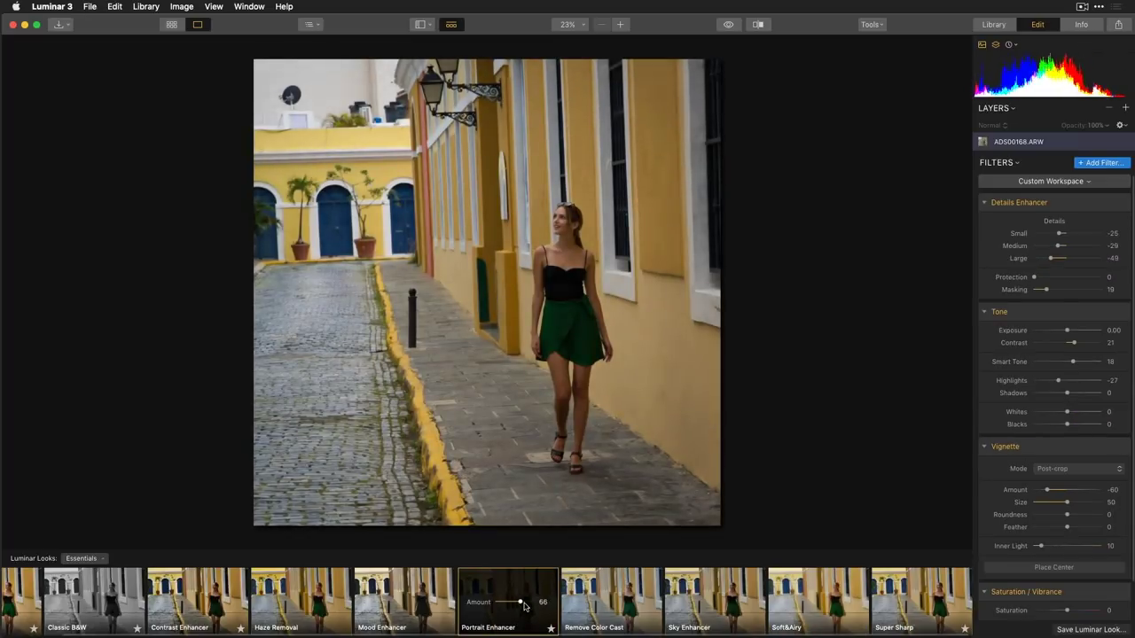
click(114, 590)
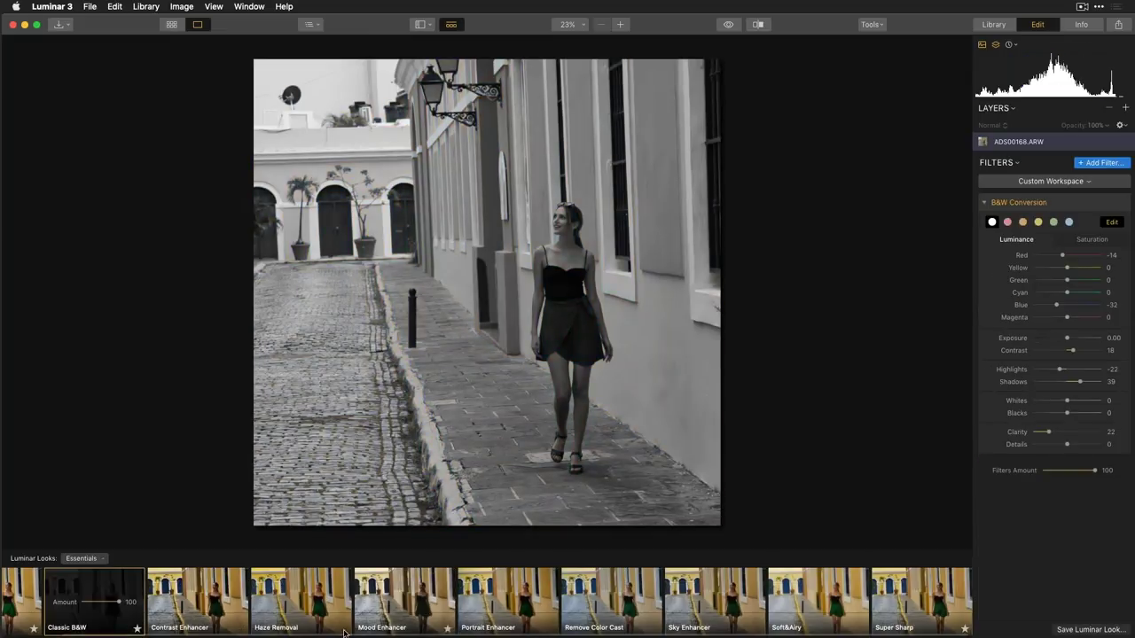
mouse_move(118, 605)
mouse_down()
mouse_move(99, 610)
mouse_move(135, 607)
mouse_up()
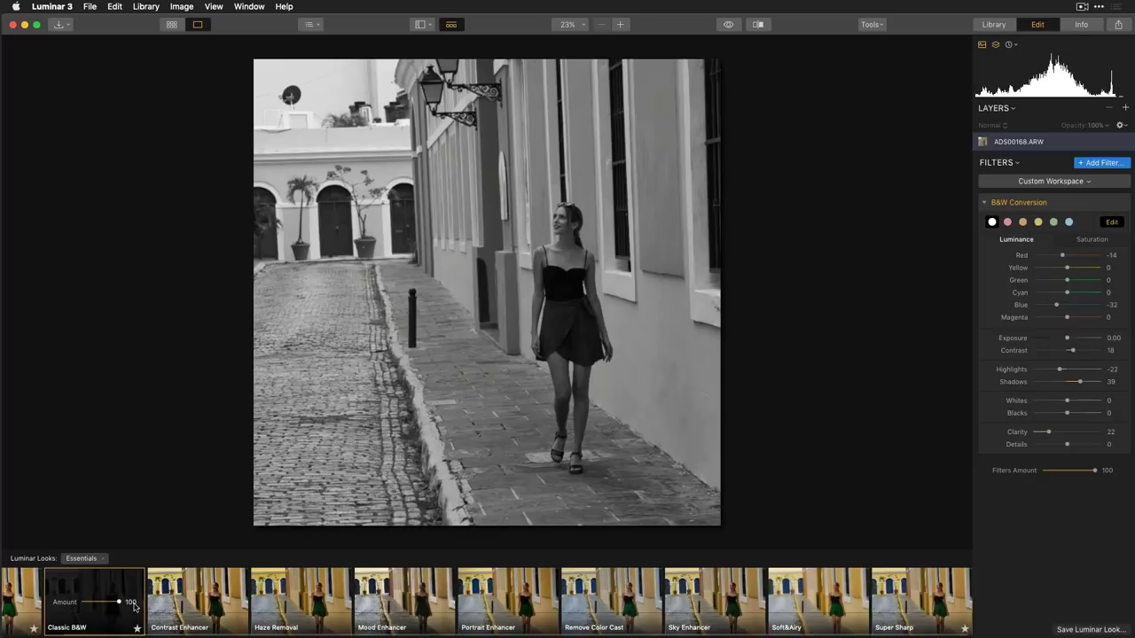
Step: Apply the AI Image Enhancer look and set RAW Develop Highlights to 17, Shadows to 100, Blacks to -28 and Clarity to 28
click(24, 609)
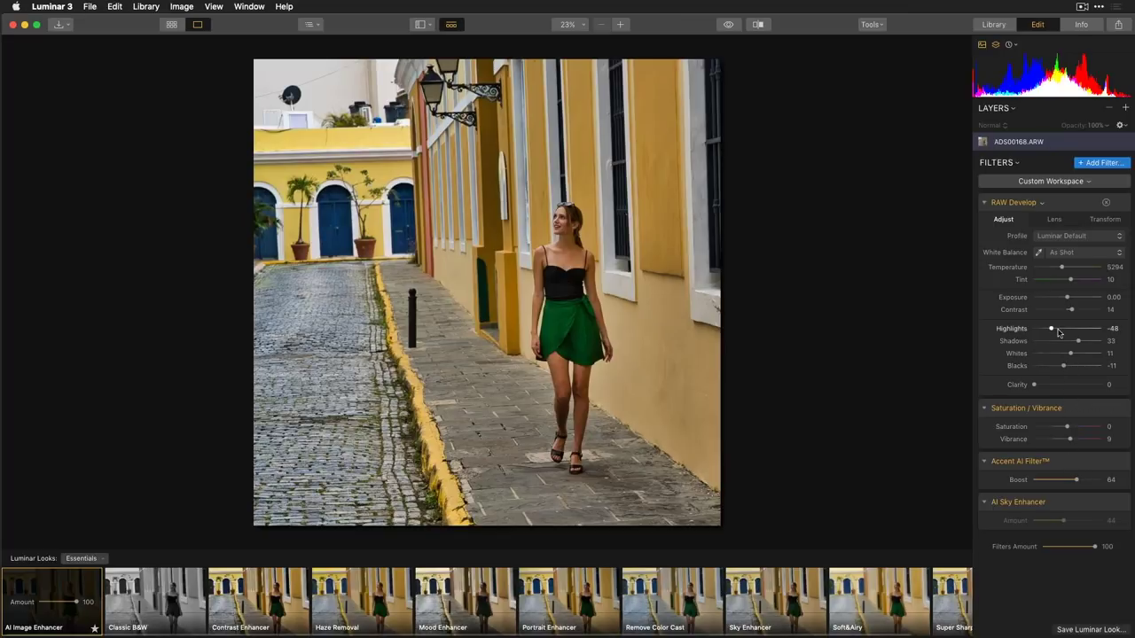
drag(1053, 329, 1107, 340)
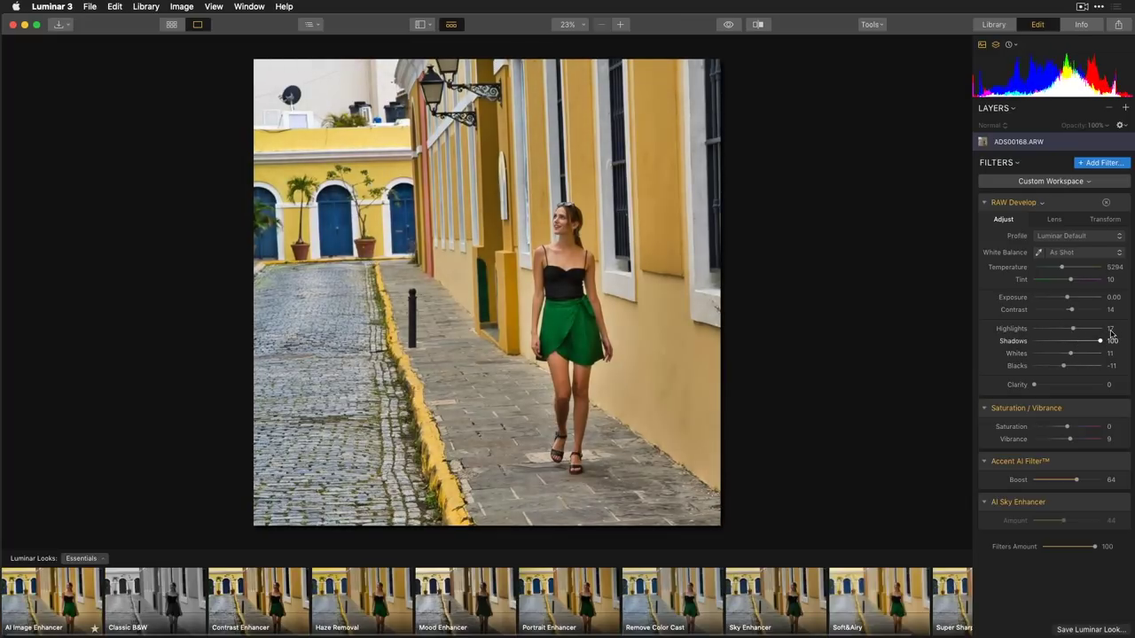
drag(1065, 366, 1052, 385)
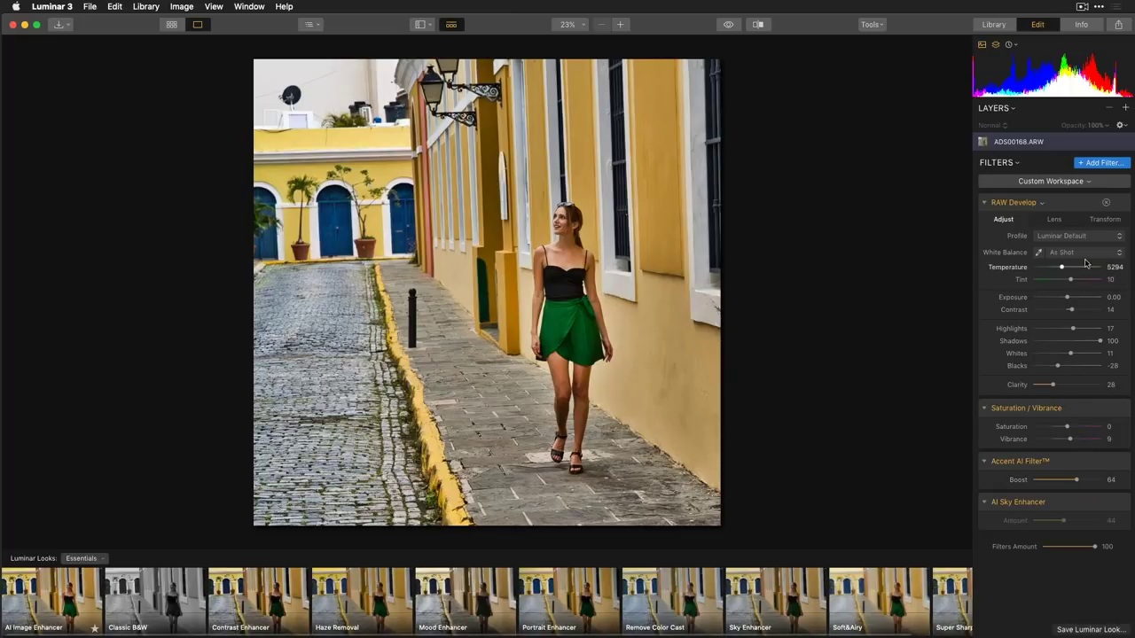
Step: Add a Vignette filter with Amount -33, Size 36 and Inner Light 25, centered on the woman's torso
click(1103, 163)
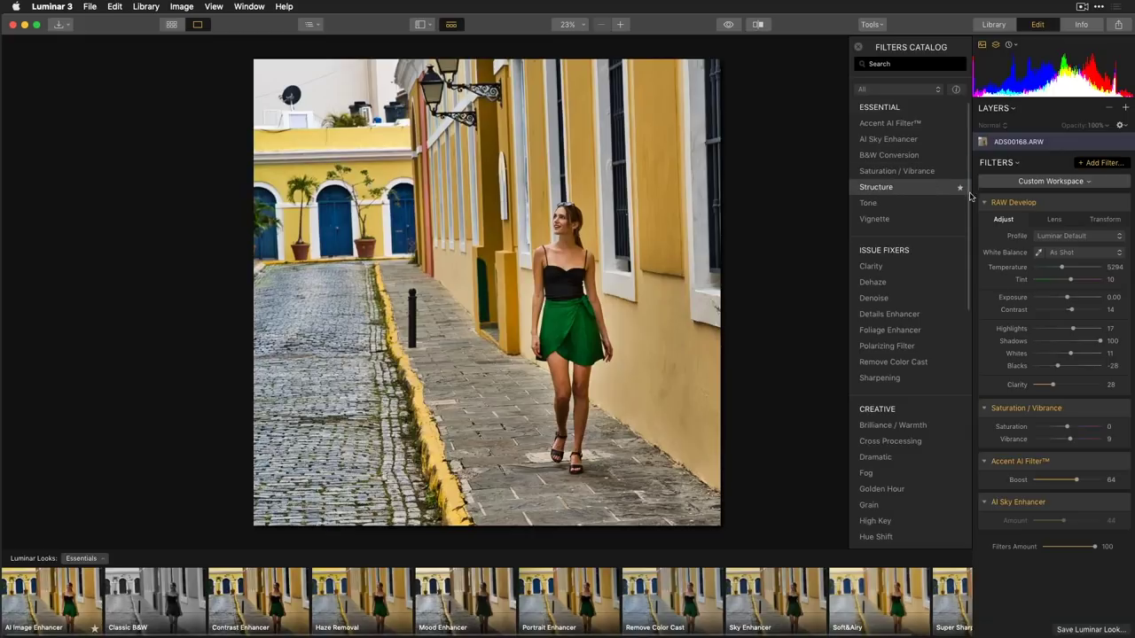
click(919, 225)
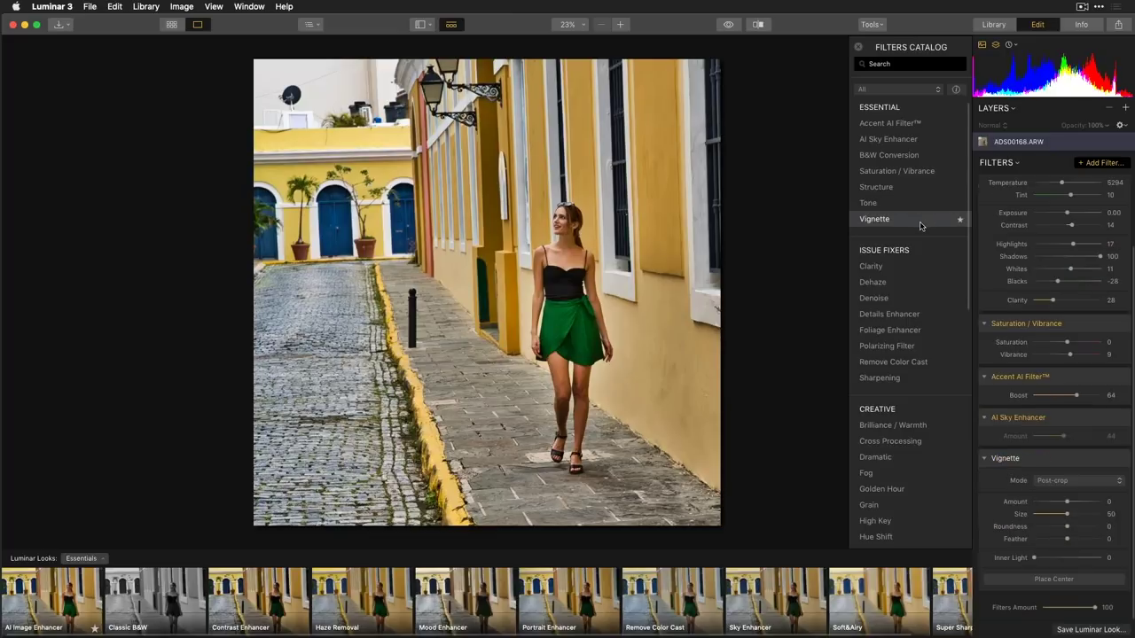
drag(1060, 503, 1049, 503)
drag(1045, 558, 1051, 558)
drag(1067, 514, 1057, 513)
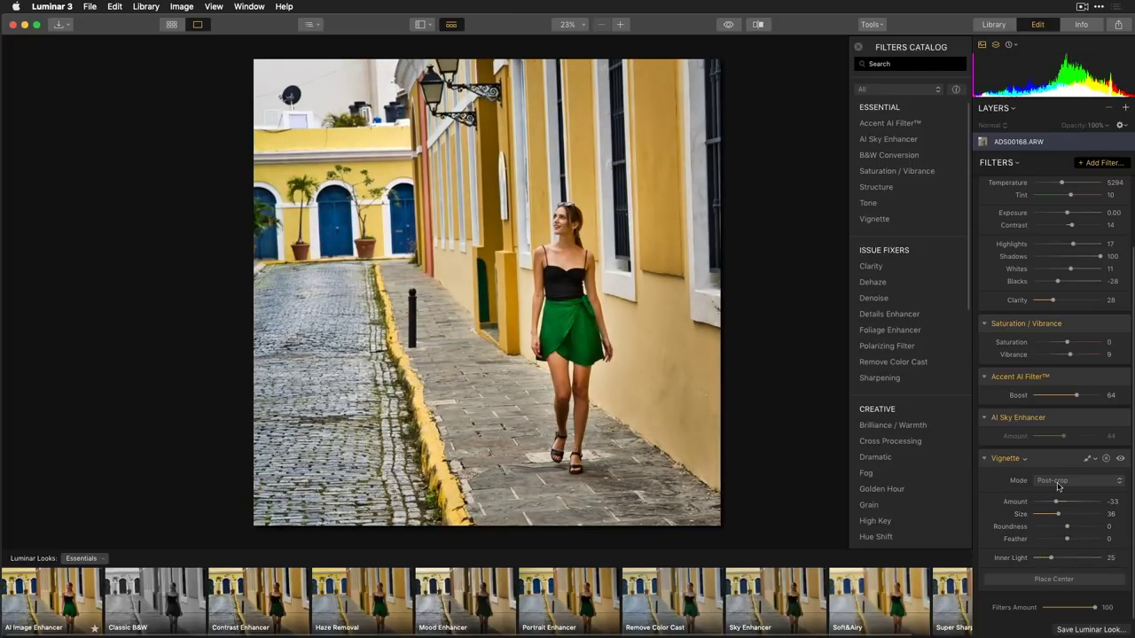
click(1053, 580)
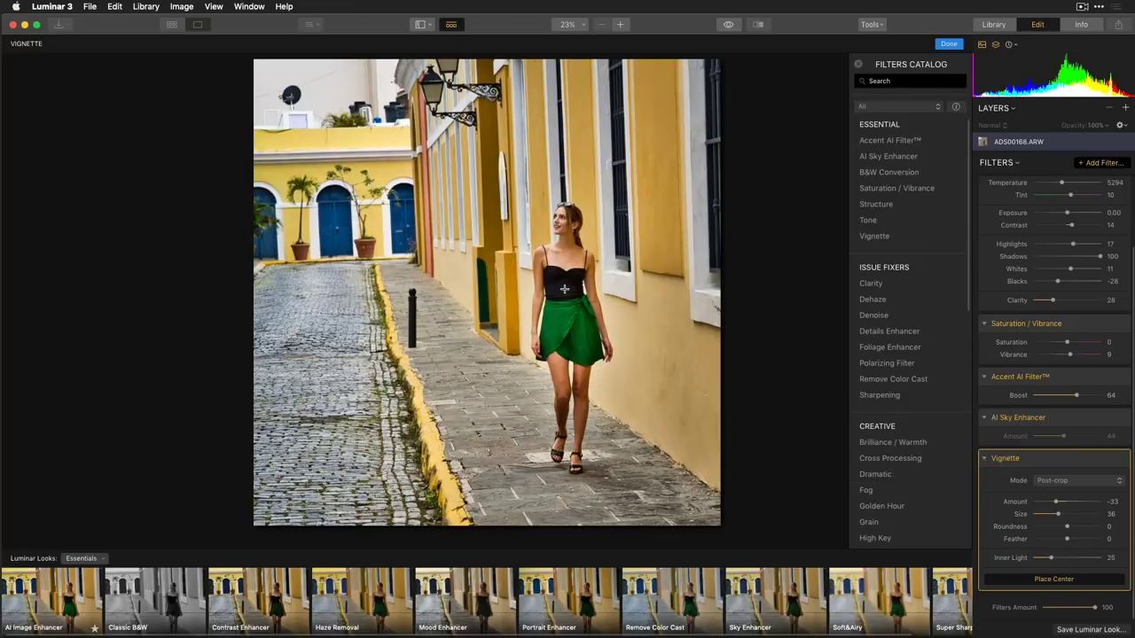
click(570, 290)
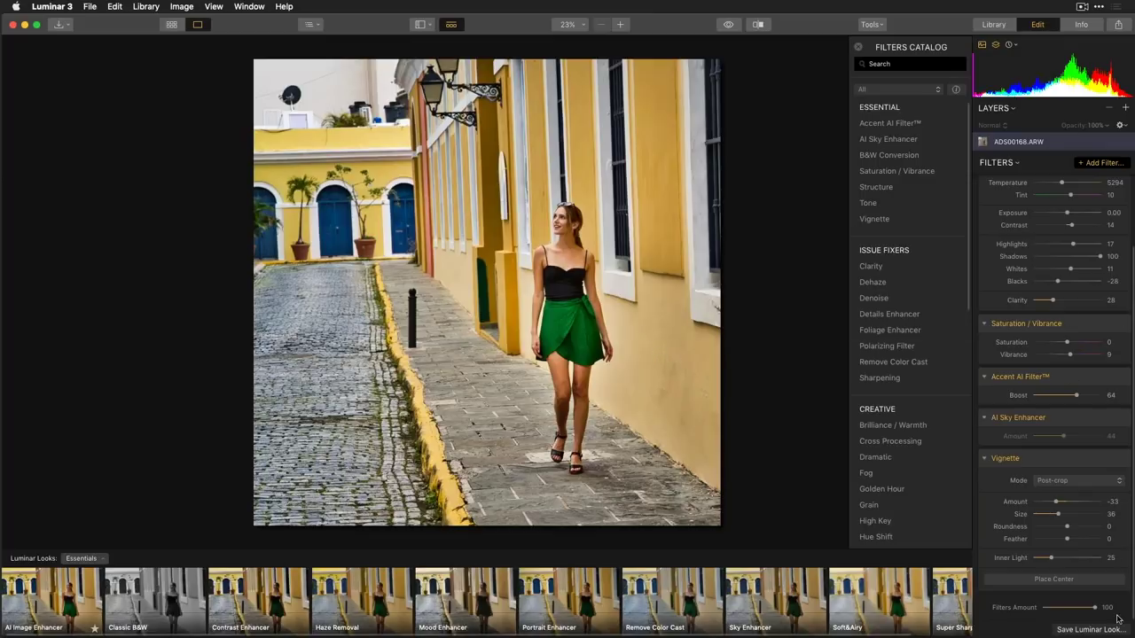
Step: Add a Soft Glow filter with Amount 46, Brightness 47 and Warmth 80
scroll(882, 426, down, 5)
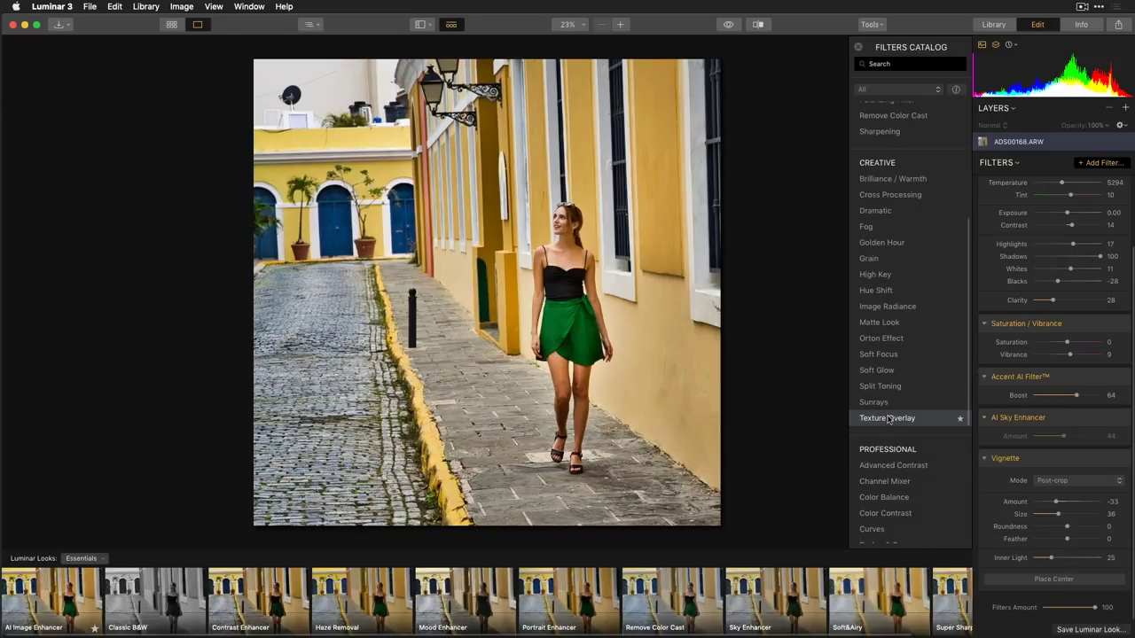
click(891, 371)
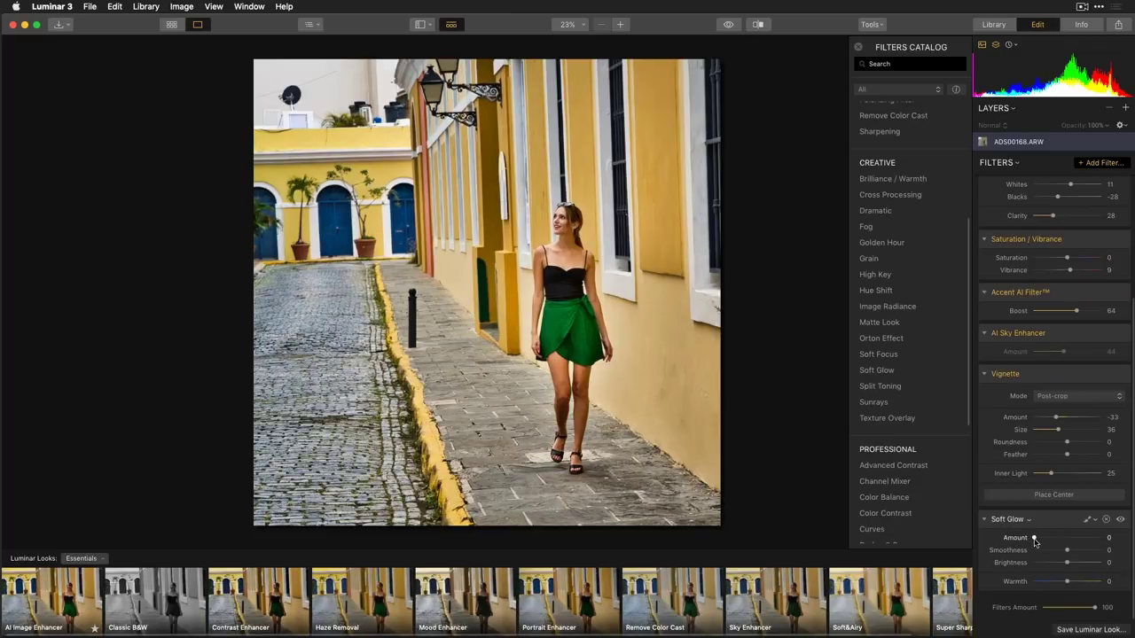
drag(1033, 540, 1064, 538)
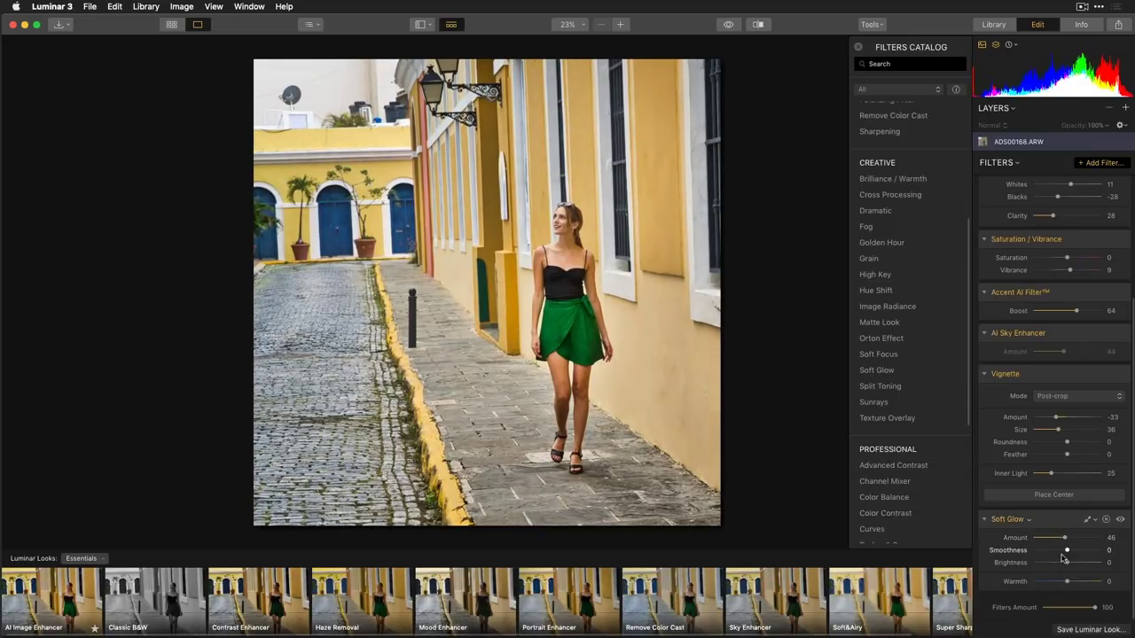
drag(1067, 562, 1099, 581)
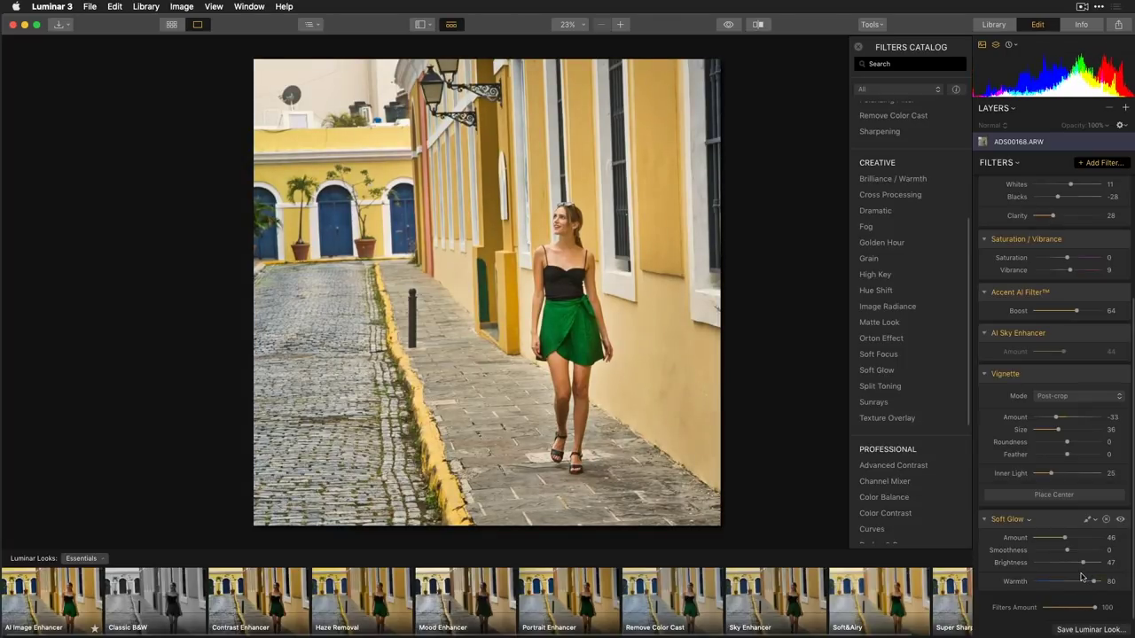
click(1029, 520)
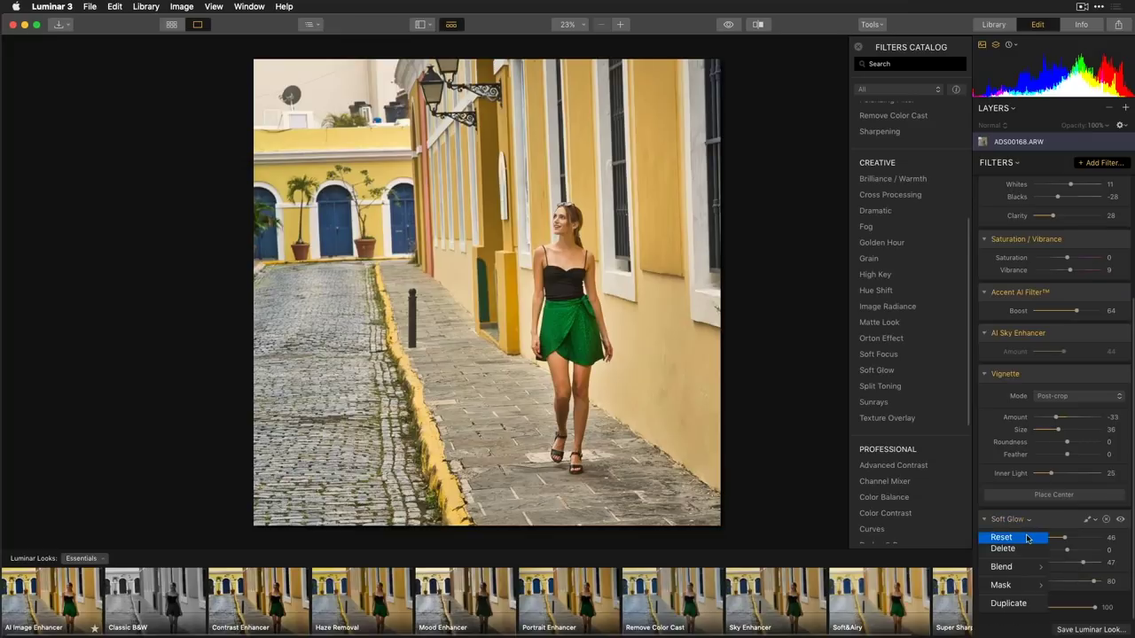
click(1055, 529)
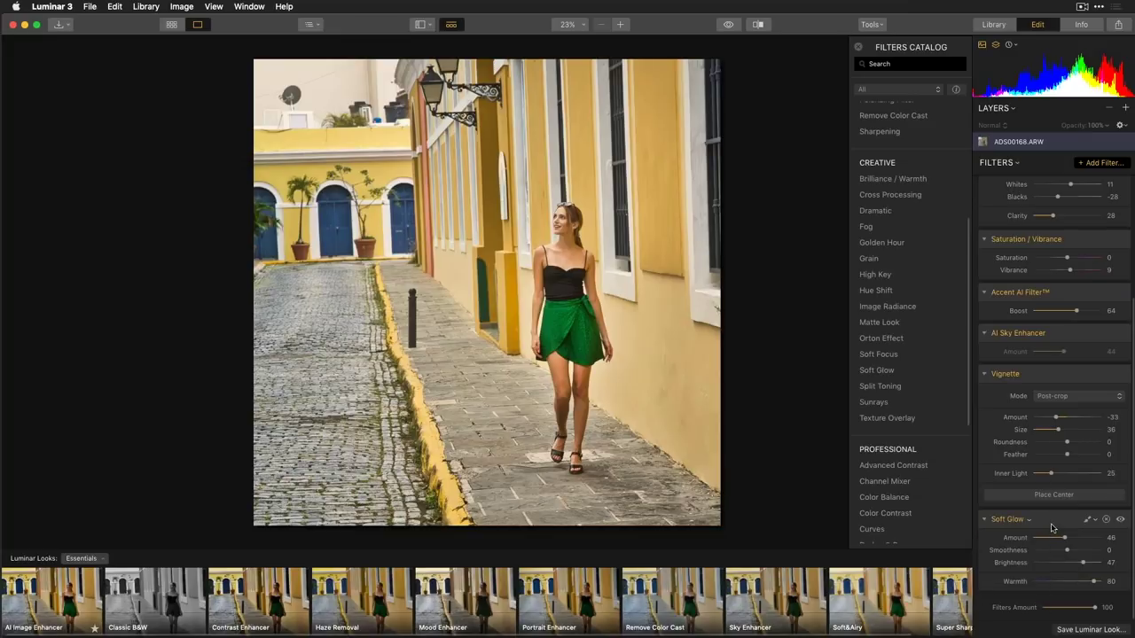
Step: Compare the photo with the Soft Glow filter on and off, and remove the filter
click(1122, 521)
click(1121, 521)
click(1121, 521)
click(1122, 521)
click(1107, 521)
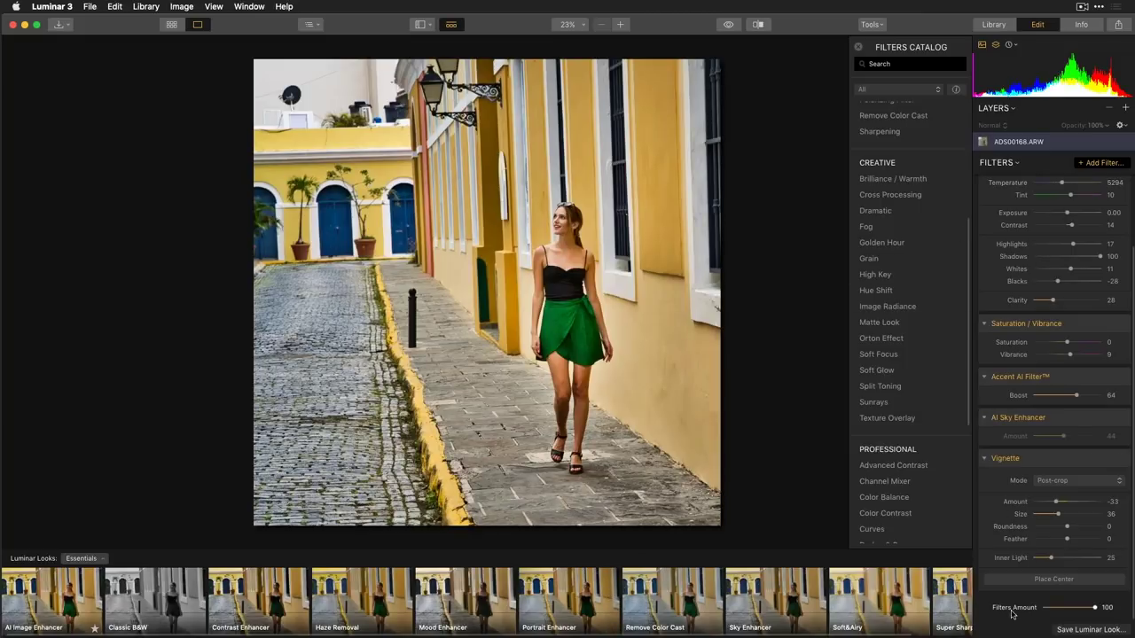
Step: Add a Details Enhancer filter with Small at 53 and Medium at 43, judging the effect on the woman at 100% zoom
scroll(955, 492, down, 2)
scroll(956, 492, up, 10)
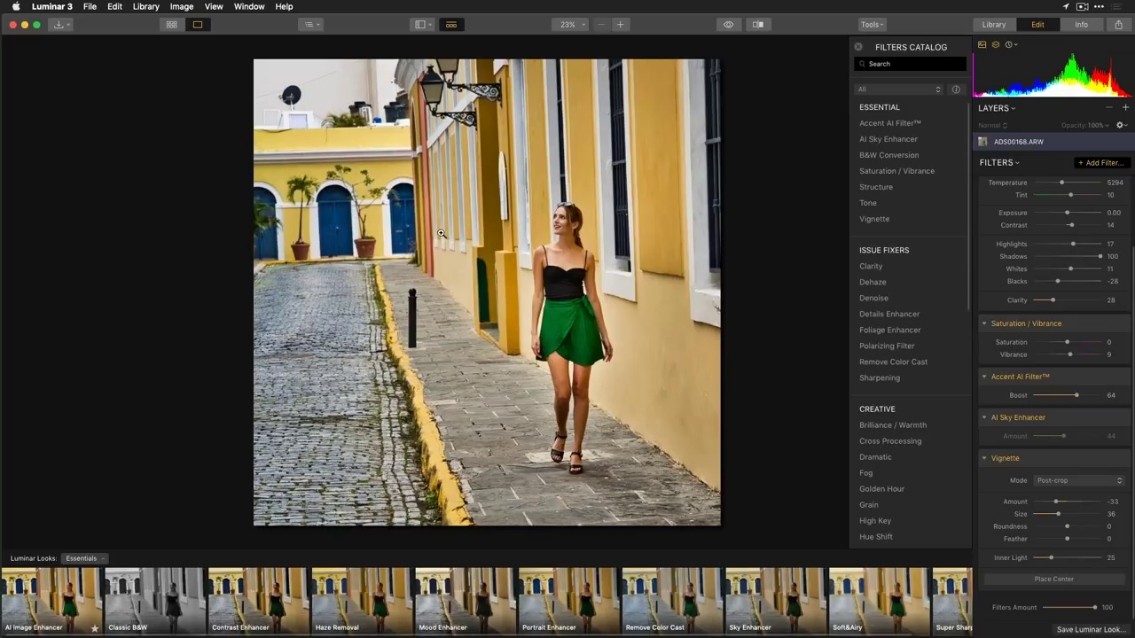
click(888, 316)
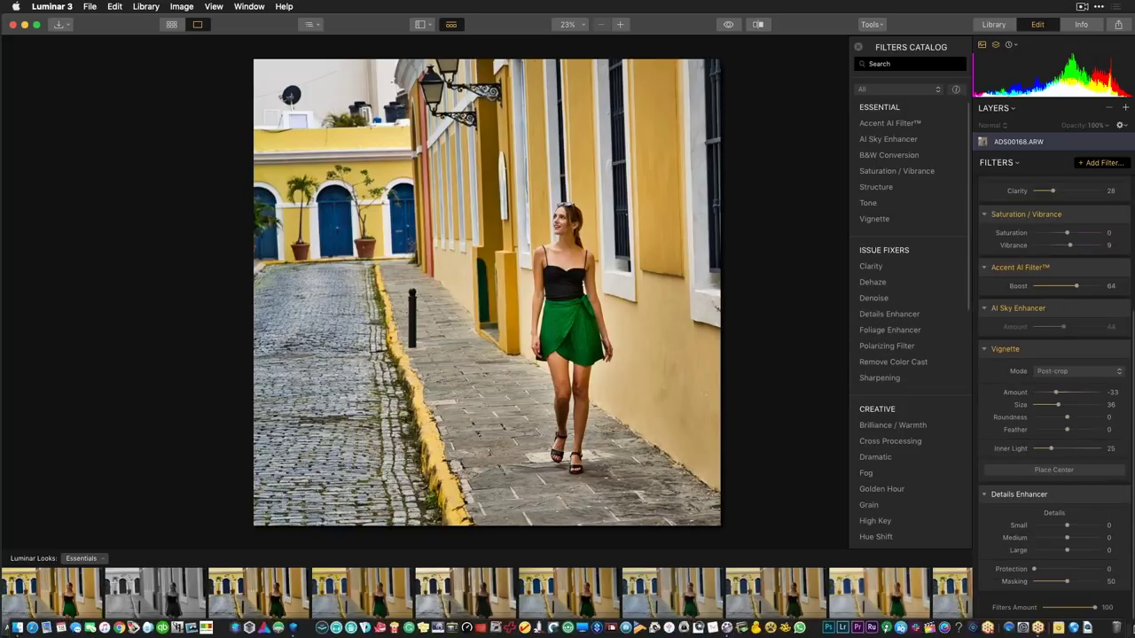
click(602, 408)
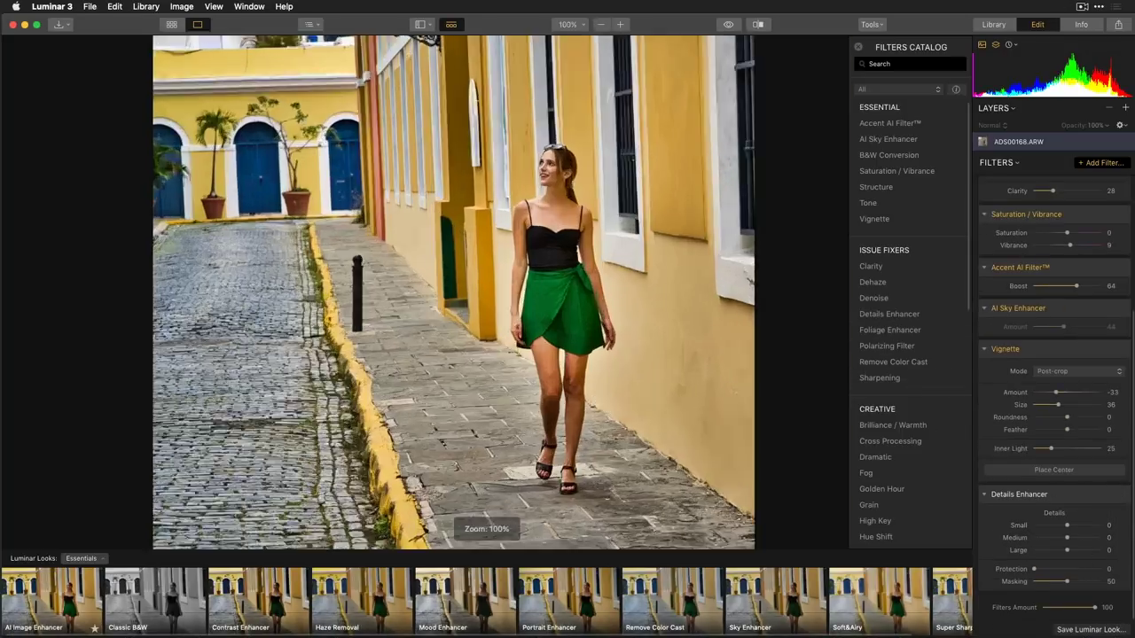
scroll(424, 292, up, 10)
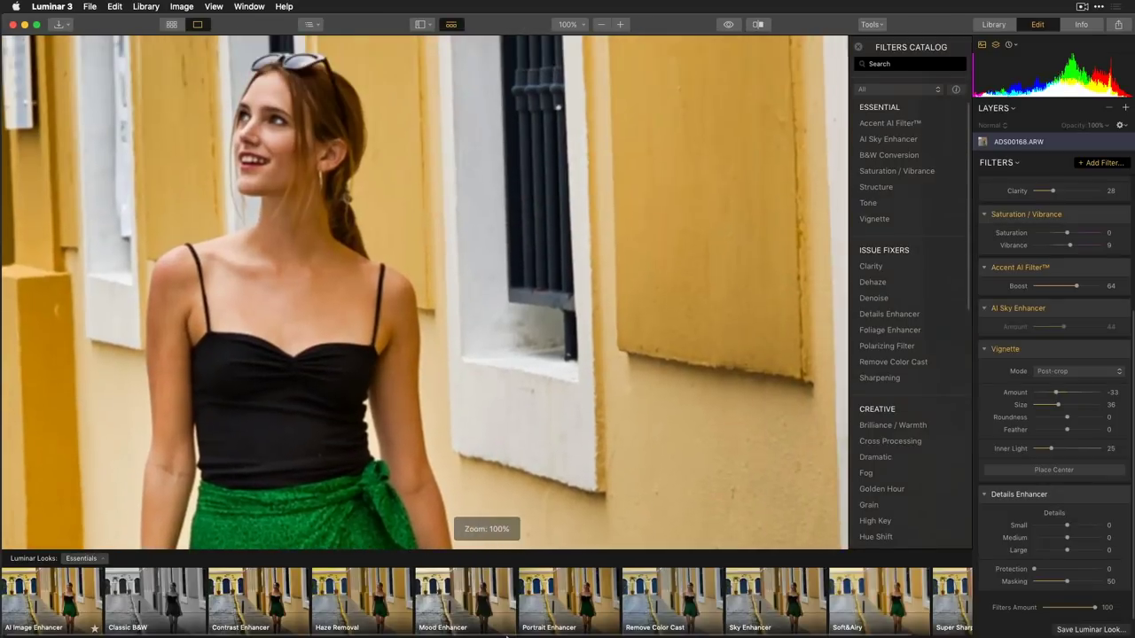
mouse_move(1068, 526)
mouse_down()
mouse_move(1087, 530)
mouse_move(1069, 538)
mouse_move(1080, 538)
mouse_up()
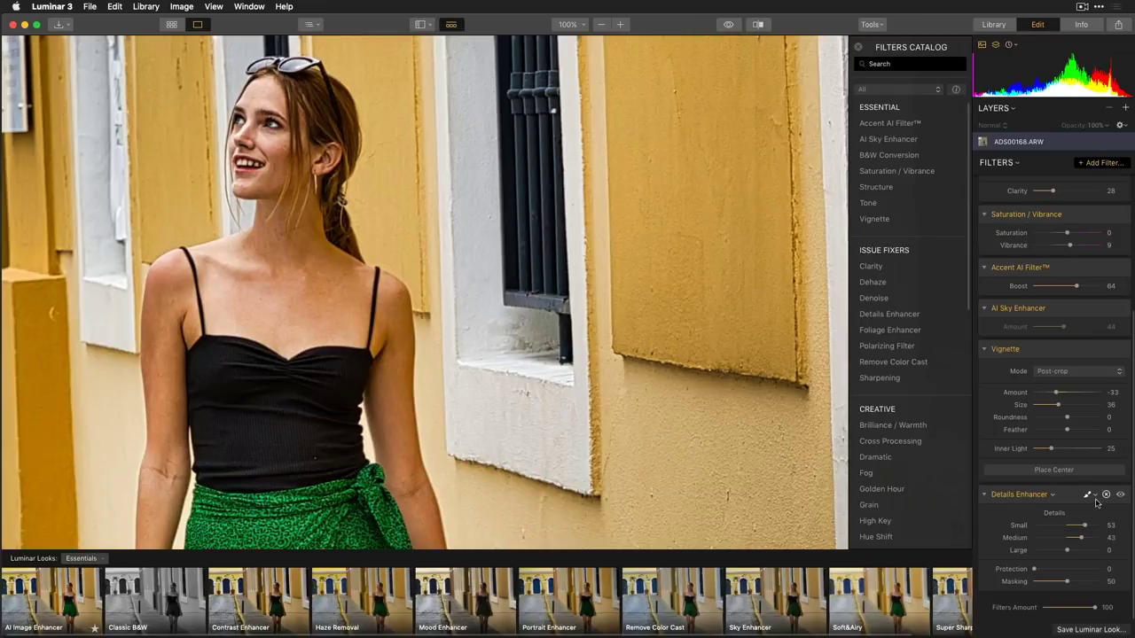
Step: Paint a size 100 brush mask for Details Enhancer over the street and buildings around the woman, with the mask overlay shown
click(1095, 499)
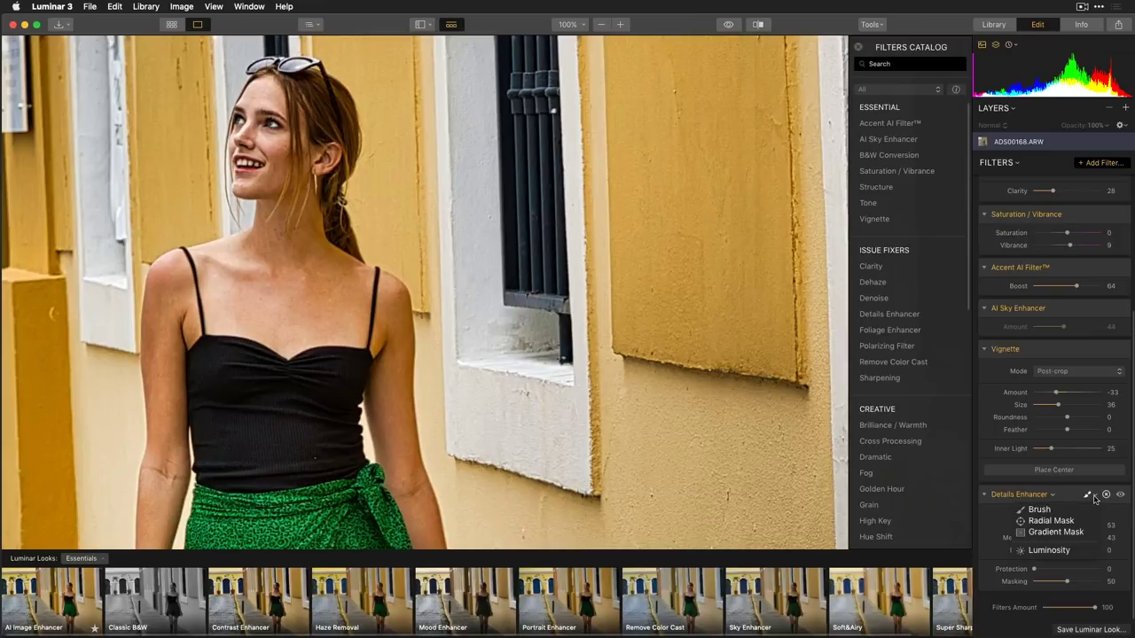
click(1051, 512)
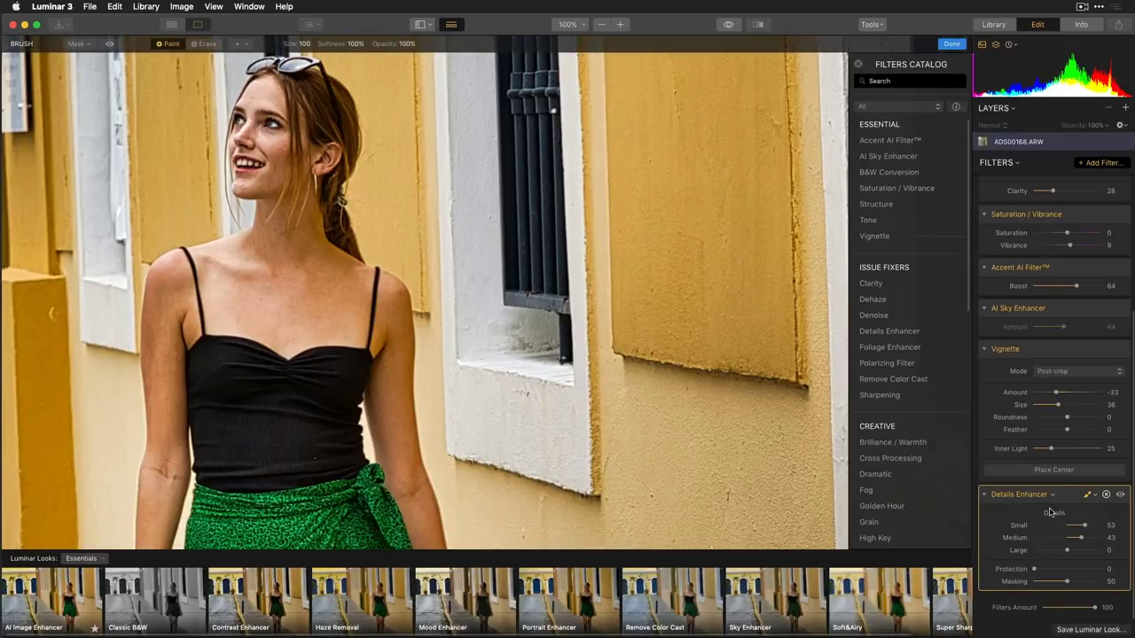
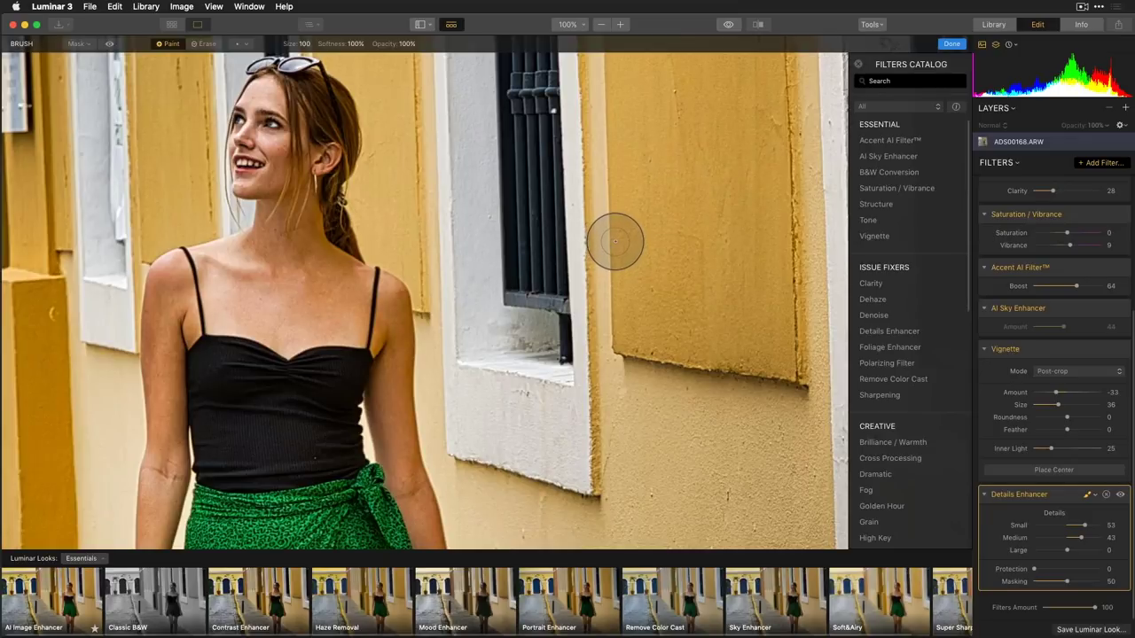
key(super+0)
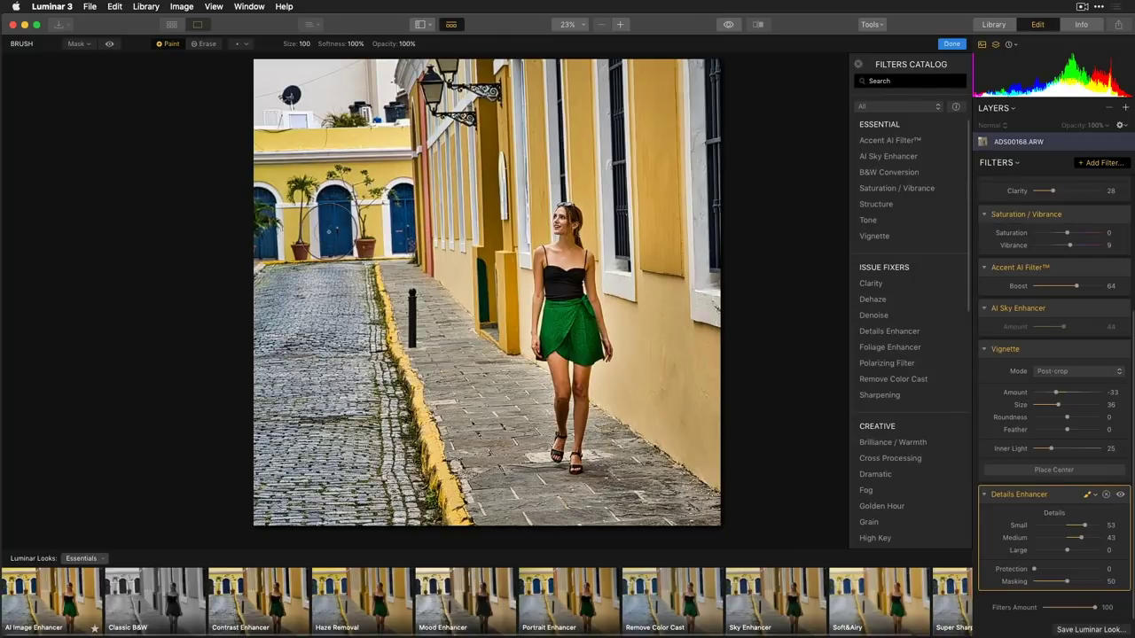
mouse_move(514, 251)
mouse_down()
mouse_move(357, 177)
mouse_move(283, 160)
mouse_move(386, 157)
mouse_move(275, 181)
mouse_move(334, 193)
mouse_move(354, 224)
mouse_move(382, 215)
mouse_move(364, 228)
mouse_move(424, 244)
mouse_move(332, 256)
mouse_move(382, 251)
mouse_move(370, 248)
mouse_move(408, 195)
mouse_move(451, 190)
mouse_move(473, 98)
mouse_move(469, 158)
mouse_move(497, 99)
mouse_move(548, 58)
mouse_move(570, 152)
mouse_move(678, 75)
mouse_move(692, 281)
mouse_move(650, 305)
mouse_move(625, 273)
mouse_move(661, 372)
mouse_move(667, 497)
mouse_move(646, 424)
mouse_move(645, 484)
mouse_move(623, 506)
mouse_move(573, 470)
mouse_move(528, 405)
mouse_move(502, 440)
mouse_move(443, 299)
mouse_move(430, 405)
mouse_move(367, 308)
mouse_move(340, 398)
mouse_move(268, 389)
mouse_move(269, 400)
mouse_move(323, 448)
mouse_move(381, 348)
mouse_move(437, 476)
mouse_move(472, 488)
mouse_move(466, 364)
mouse_move(372, 283)
mouse_move(252, 283)
mouse_move(592, 283)
mouse_move(551, 297)
mouse_move(346, 305)
mouse_move(316, 144)
mouse_move(607, 294)
mouse_move(571, 296)
mouse_move(472, 359)
mouse_up()
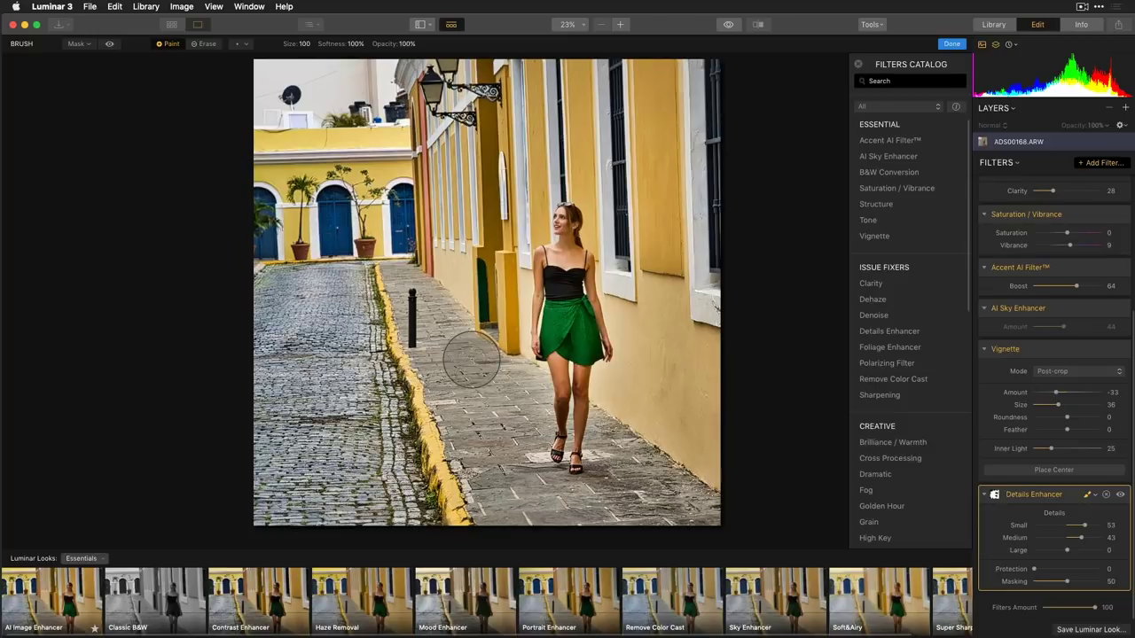
click(110, 45)
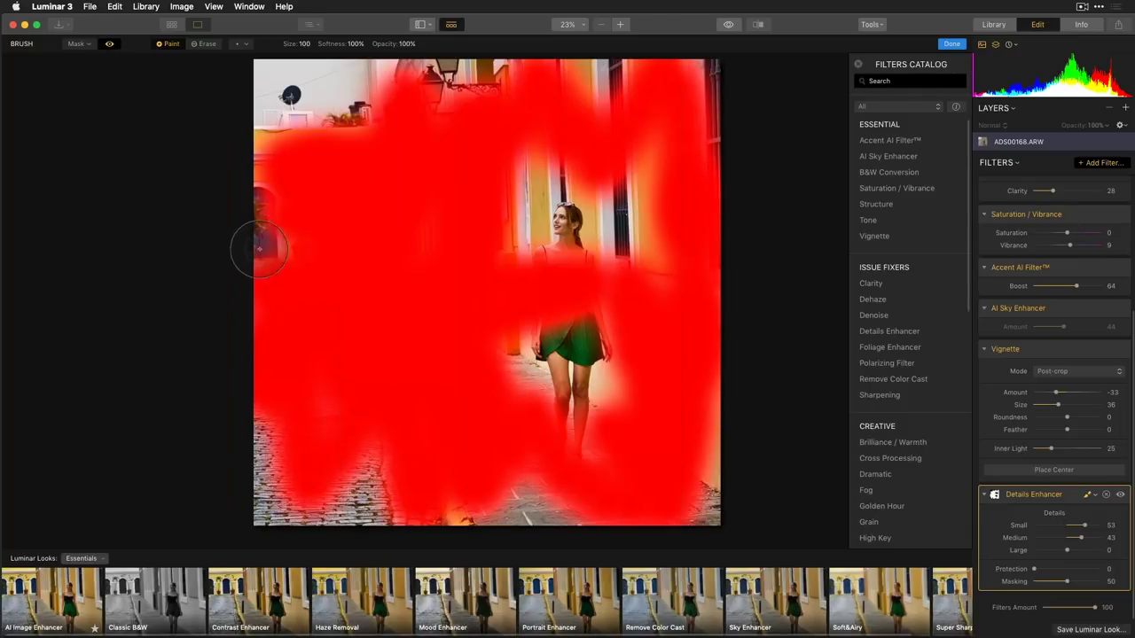
mouse_move(258, 213)
mouse_down()
mouse_move(261, 159)
mouse_move(276, 505)
mouse_move(335, 516)
mouse_move(367, 445)
mouse_move(381, 492)
mouse_move(401, 510)
mouse_move(602, 551)
mouse_move(531, 493)
mouse_move(645, 516)
mouse_move(710, 465)
mouse_up()
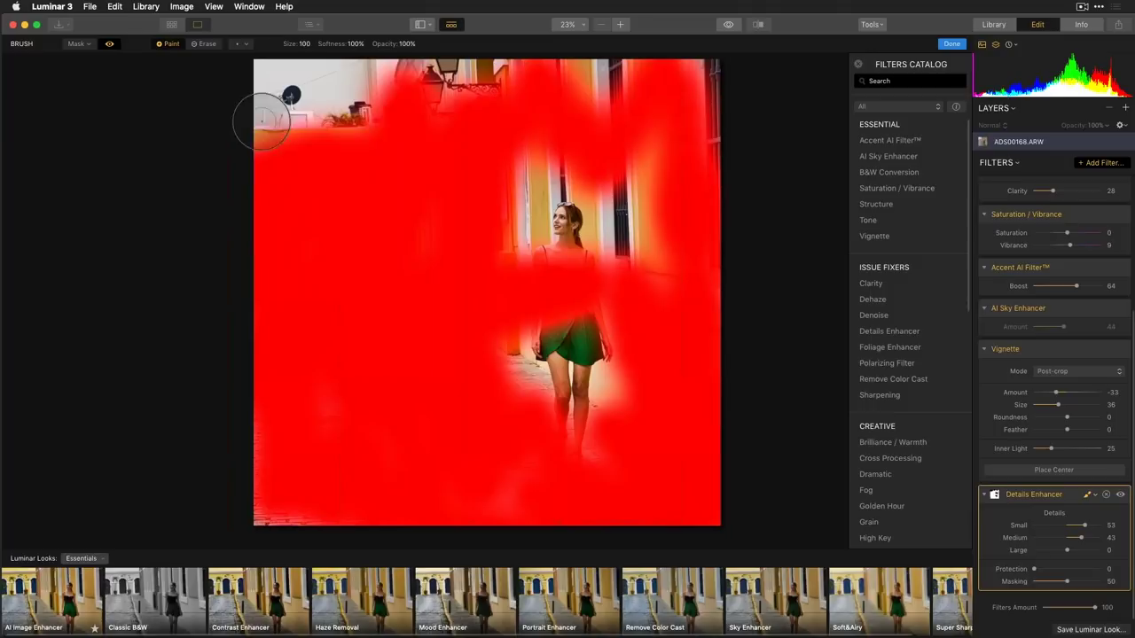
Step: Erase the Details Enhancer mask from the woman's torso and paint in the uncovered wall areas around her
click(205, 43)
mouse_move(501, 274)
mouse_down()
mouse_move(534, 300)
mouse_move(545, 285)
mouse_move(563, 314)
mouse_move(577, 284)
mouse_up()
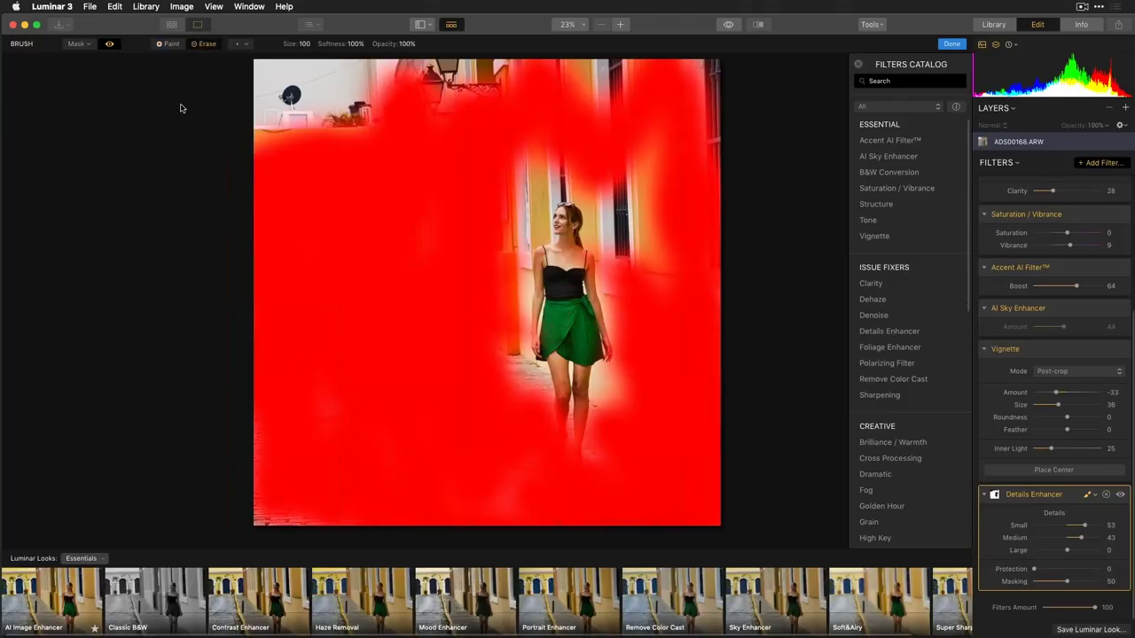
click(168, 44)
mouse_move(588, 157)
mouse_down()
mouse_move(633, 207)
mouse_move(615, 141)
mouse_move(555, 130)
mouse_move(526, 168)
mouse_move(494, 420)
mouse_up()
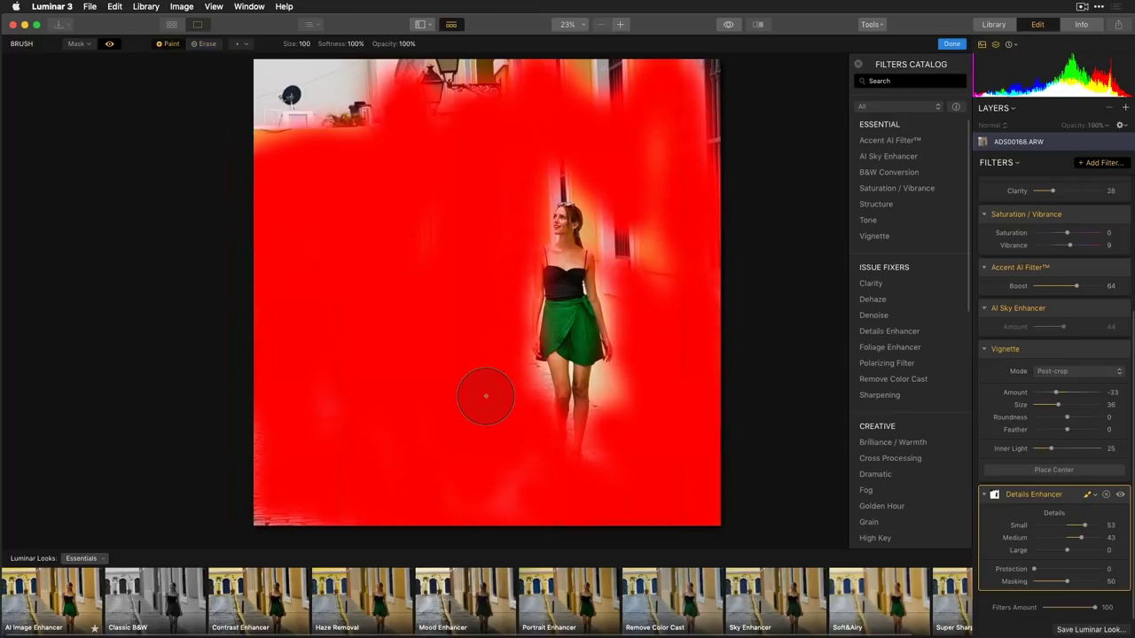
Step: Erase the Details Enhancer mask from the woman's arms, hands and skirt edges at 100% zoom
key(super+1)
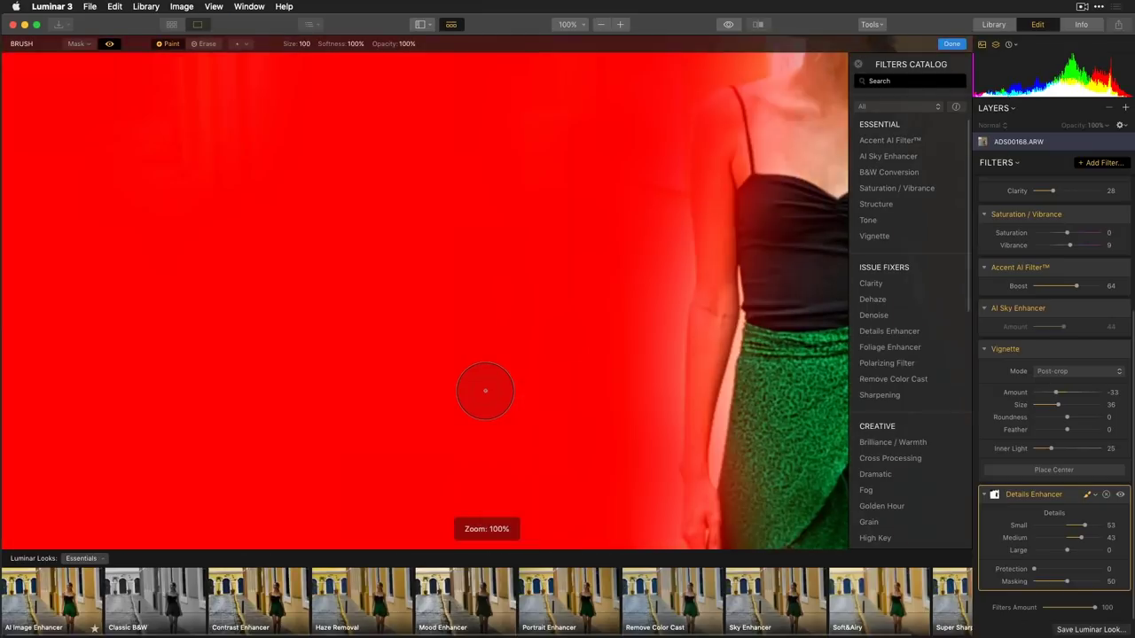
drag(760, 365, 300, 538)
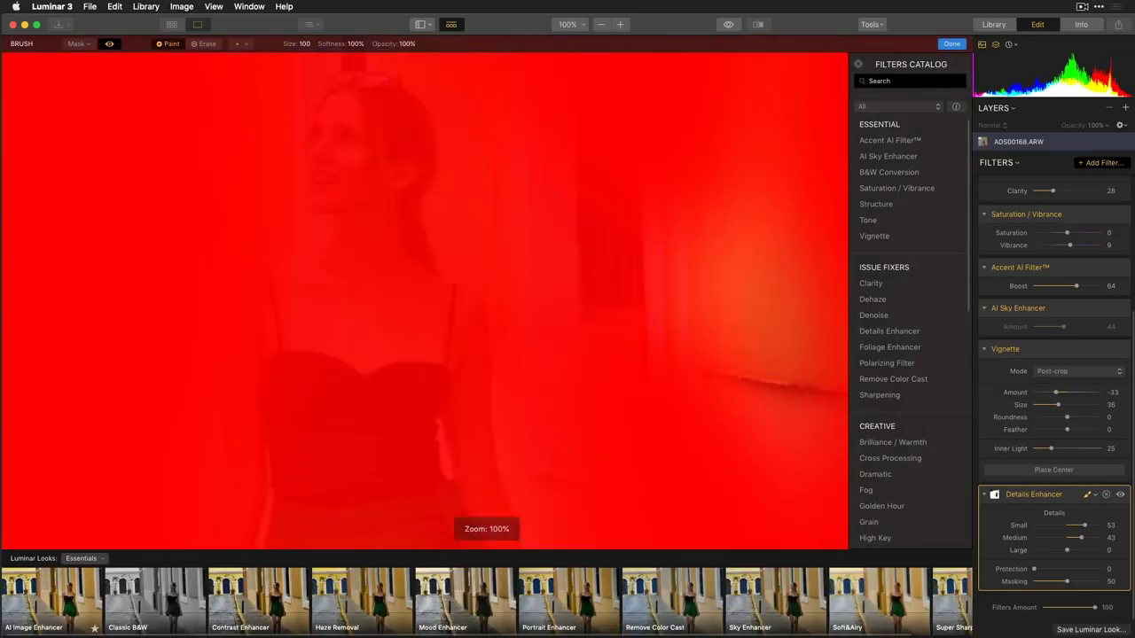
click(202, 45)
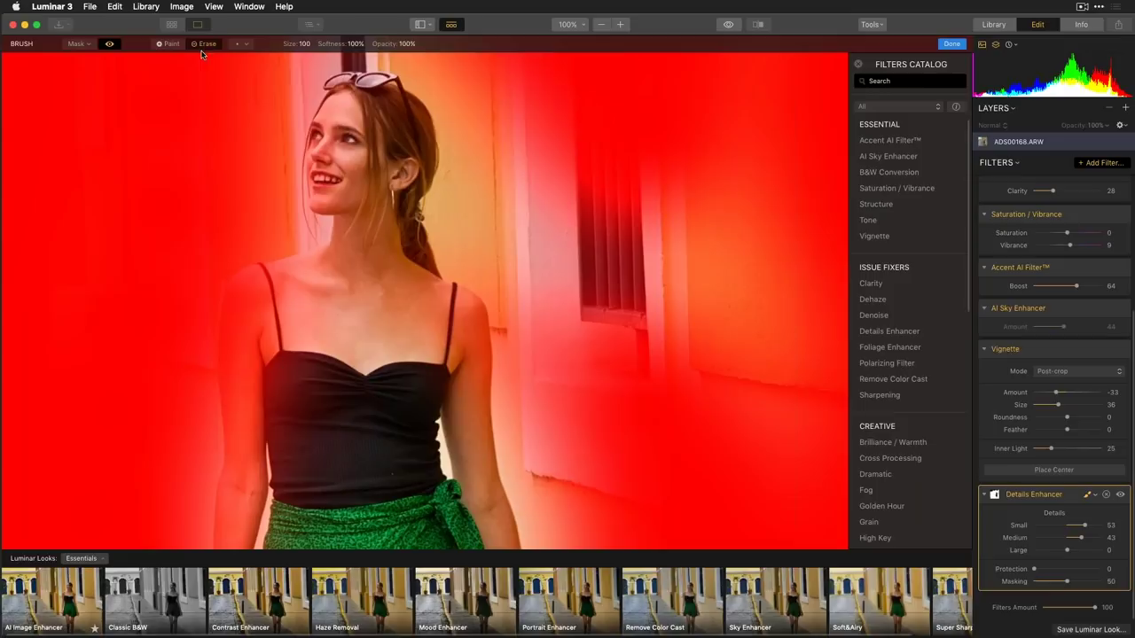
mouse_move(236, 395)
mouse_down()
mouse_move(240, 308)
mouse_move(253, 277)
mouse_move(264, 287)
mouse_move(215, 432)
mouse_move(220, 411)
mouse_move(235, 525)
mouse_up()
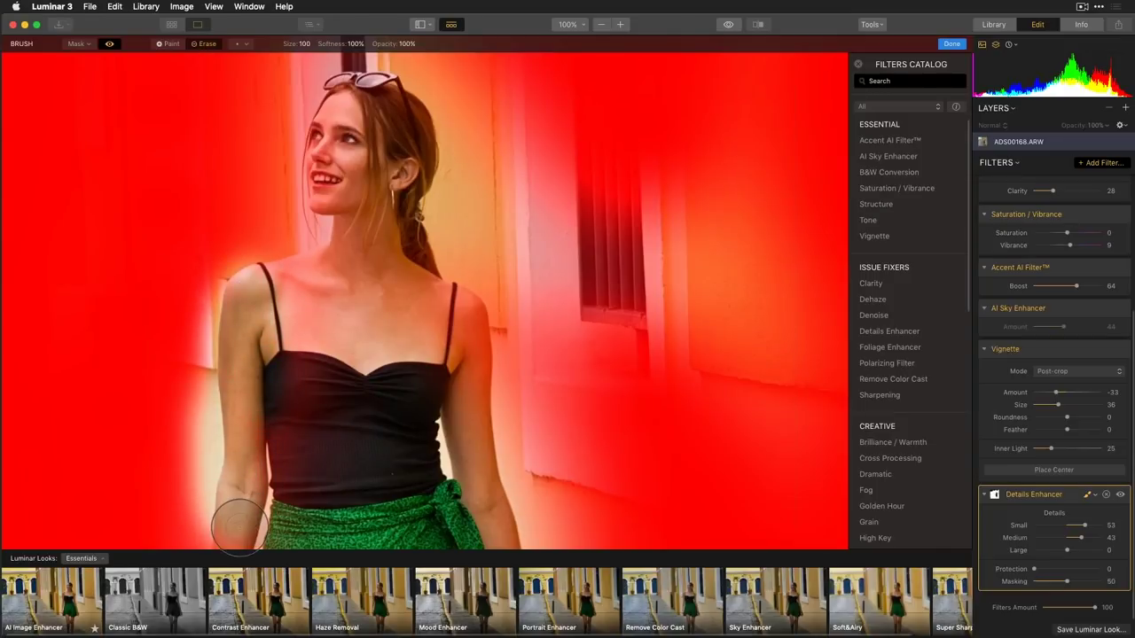
mouse_move(524, 423)
mouse_down()
mouse_move(459, 306)
mouse_move(469, 339)
mouse_move(457, 300)
mouse_move(381, 310)
mouse_move(336, 239)
mouse_move(255, 318)
mouse_move(269, 286)
mouse_move(282, 326)
mouse_move(336, 387)
mouse_move(410, 442)
mouse_move(469, 366)
mouse_move(500, 526)
mouse_move(511, 481)
mouse_move(471, 360)
mouse_move(491, 243)
mouse_move(364, 292)
mouse_up()
key(space)
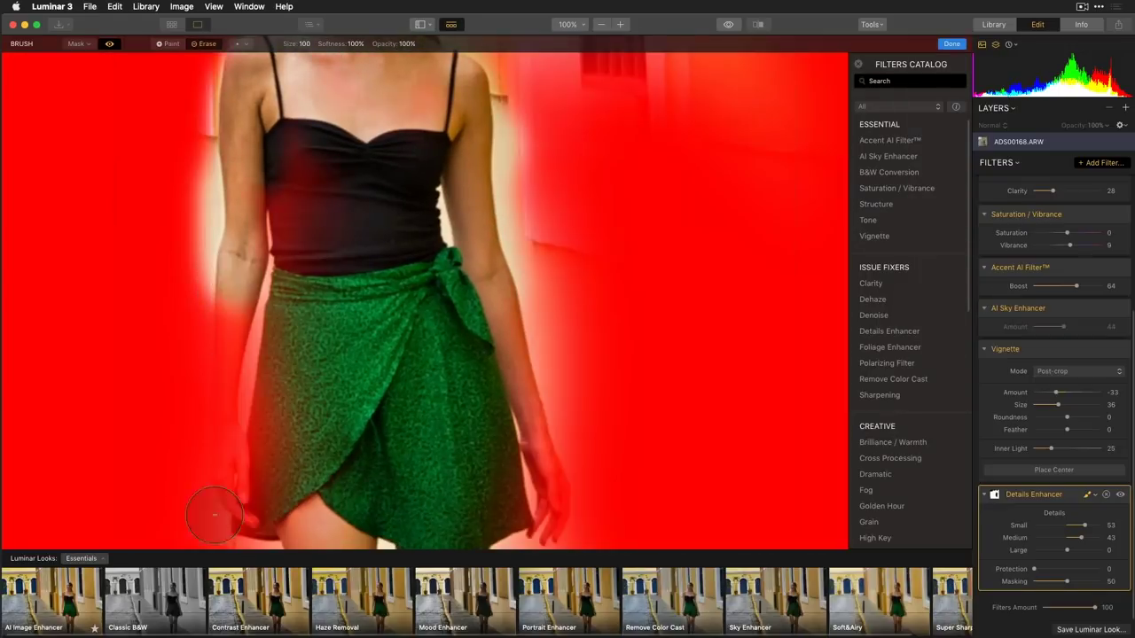
mouse_move(550, 337)
mouse_down()
mouse_move(582, 494)
mouse_move(532, 536)
mouse_up()
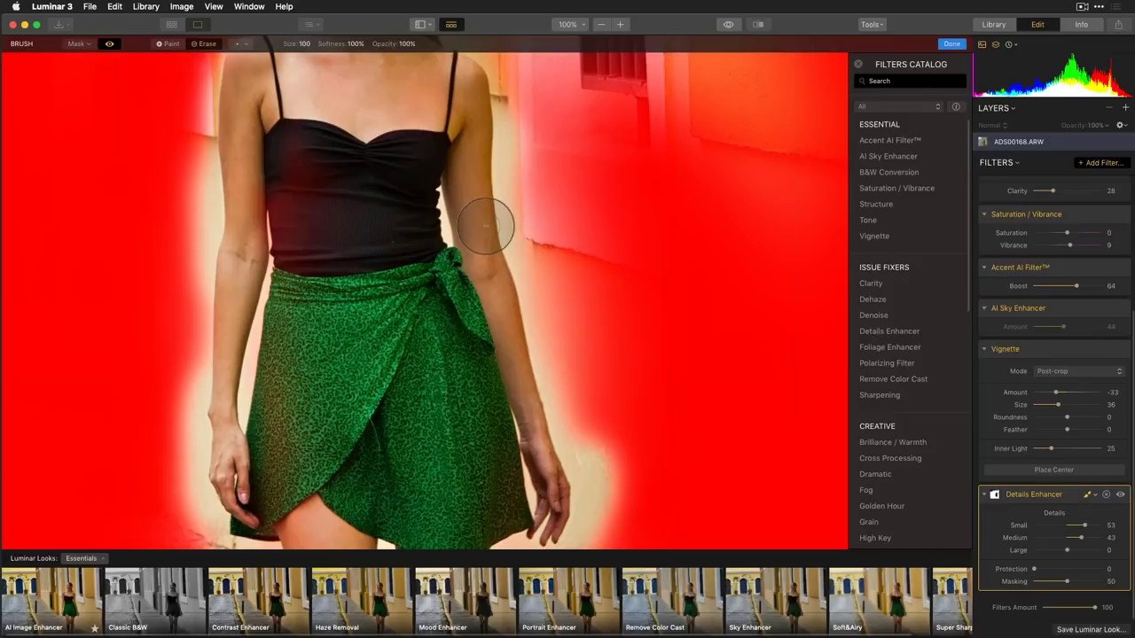
Step: Set Details Enhancer Small to 73 and Medium to 79 with the mask overlay hidden, and finish the brush masking
click(303, 44)
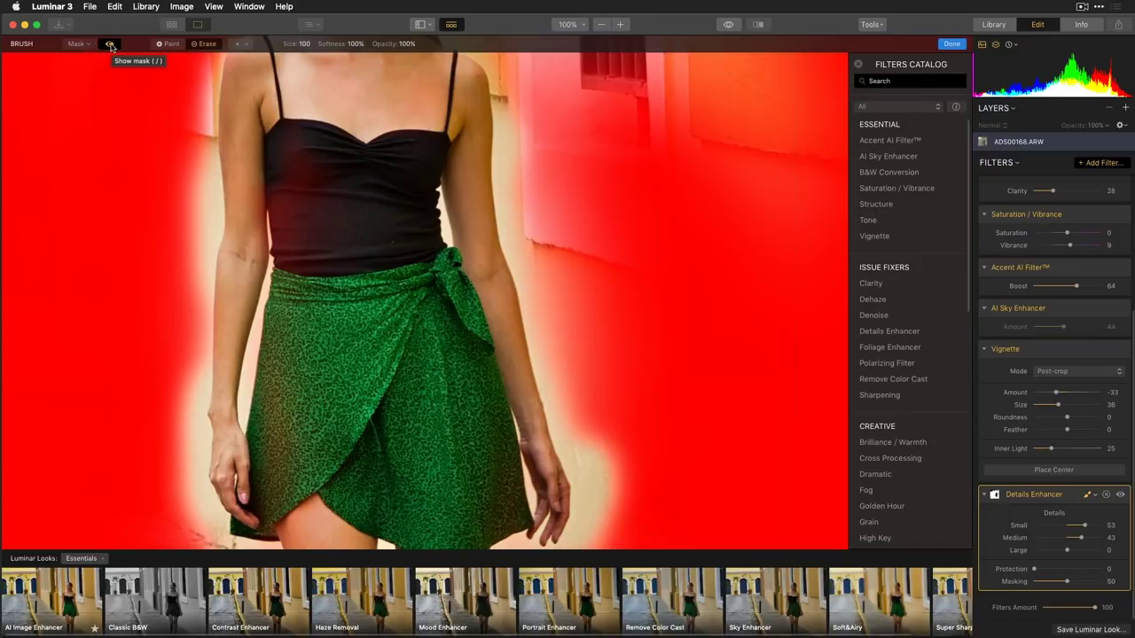
click(111, 46)
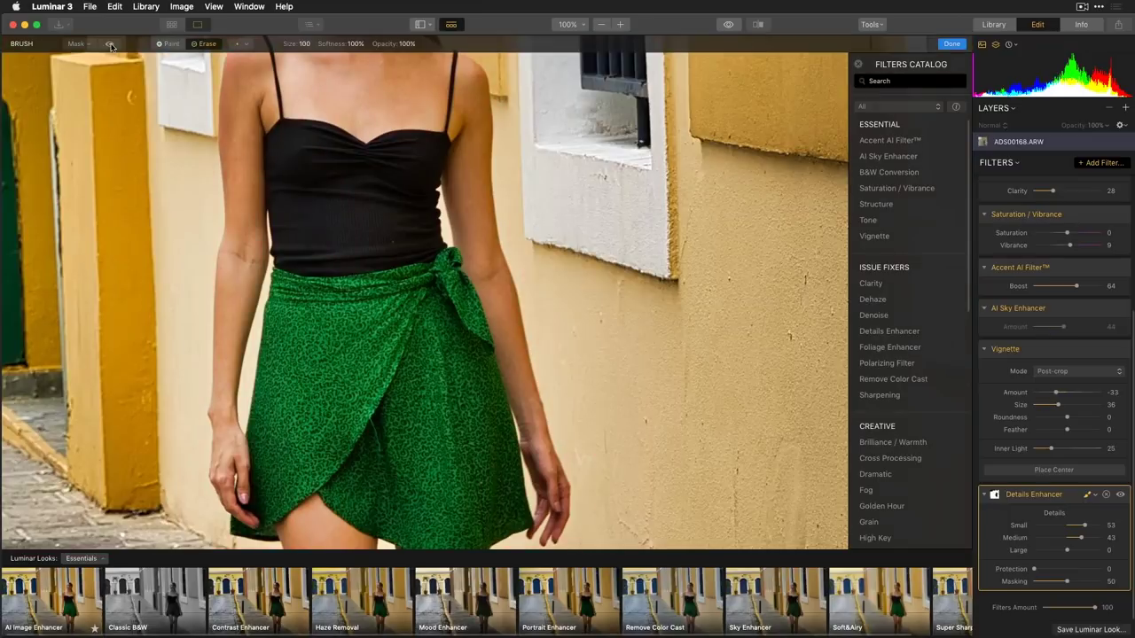
click(1120, 495)
click(1121, 496)
click(1092, 526)
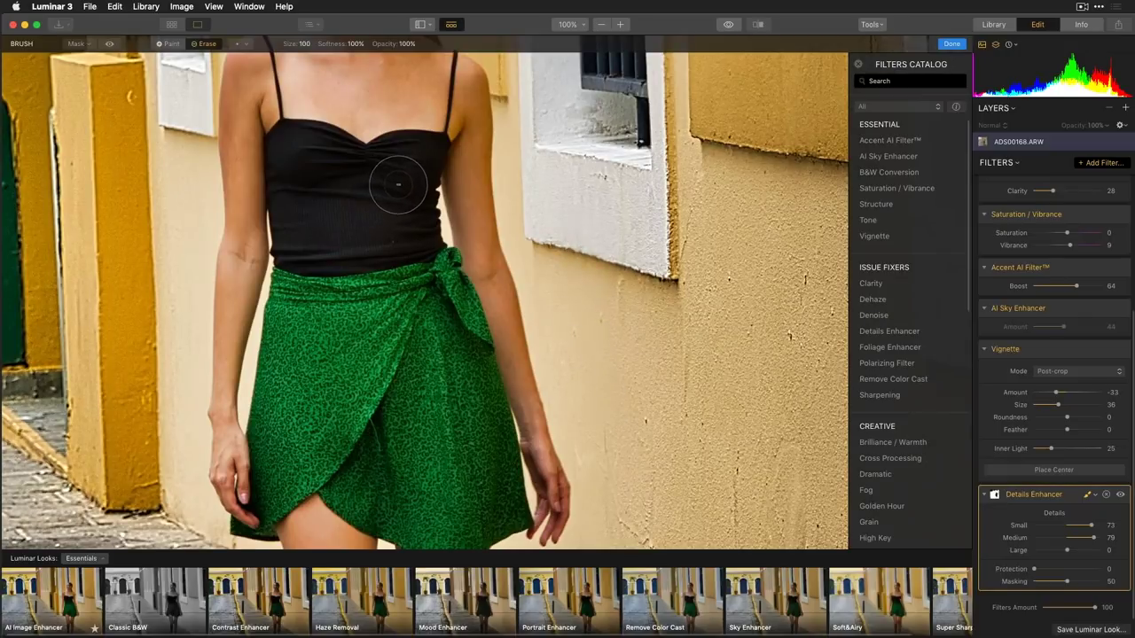
key(super+0)
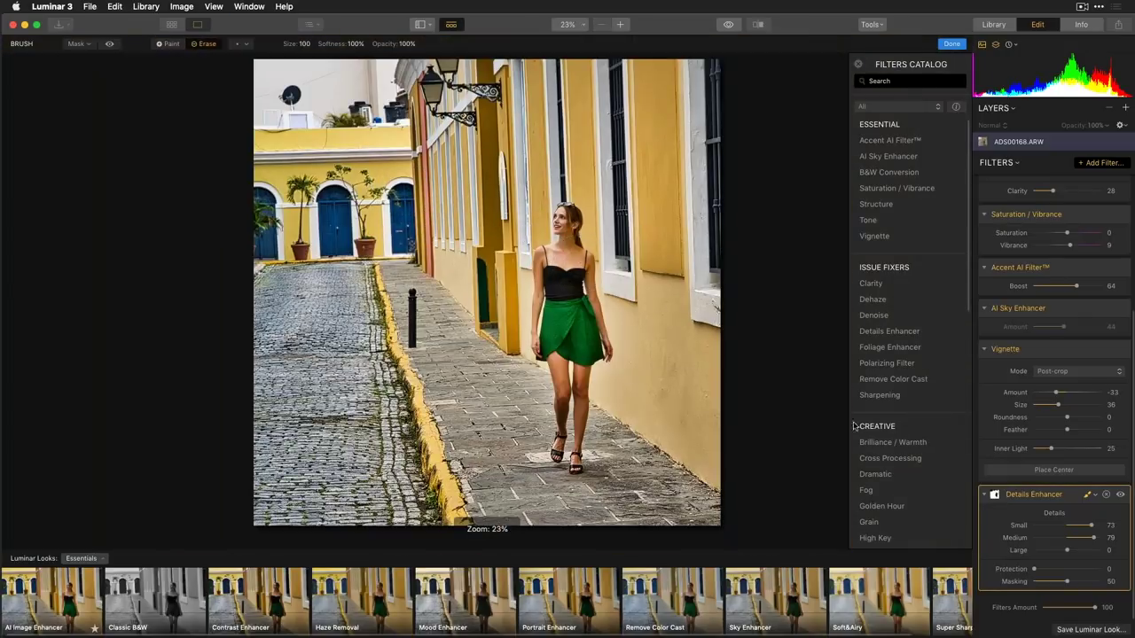
click(1087, 497)
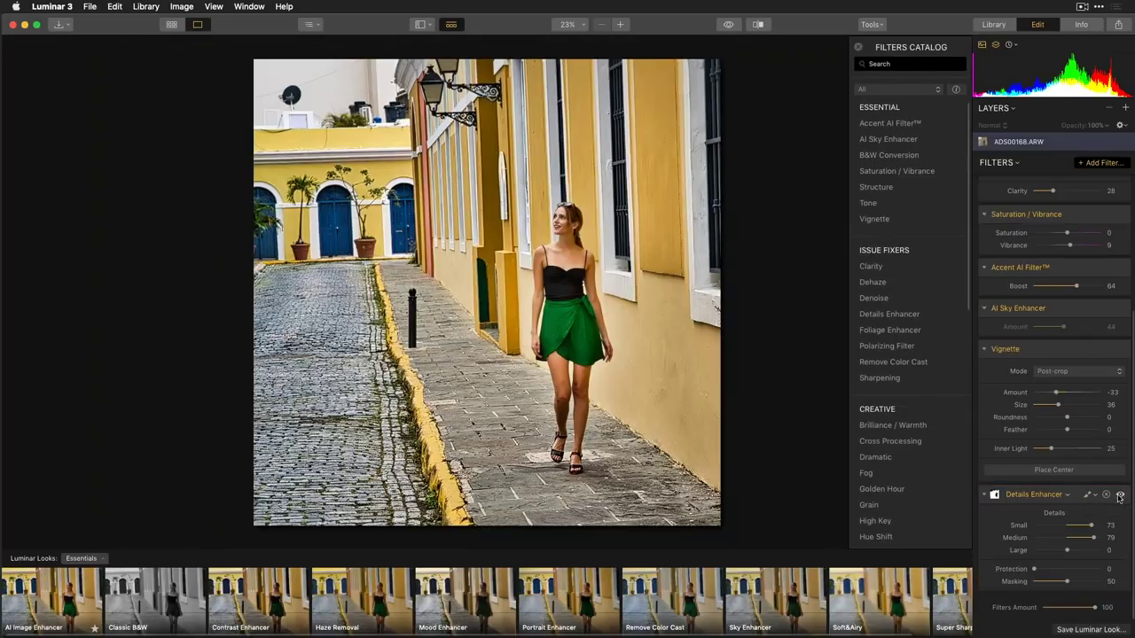
Step: Compare the full photo with Details Enhancer on and off, and reopen ADS00168.ARW for editing from the library
click(1121, 496)
click(1121, 496)
key(super+1)
drag(751, 339, 434, 523)
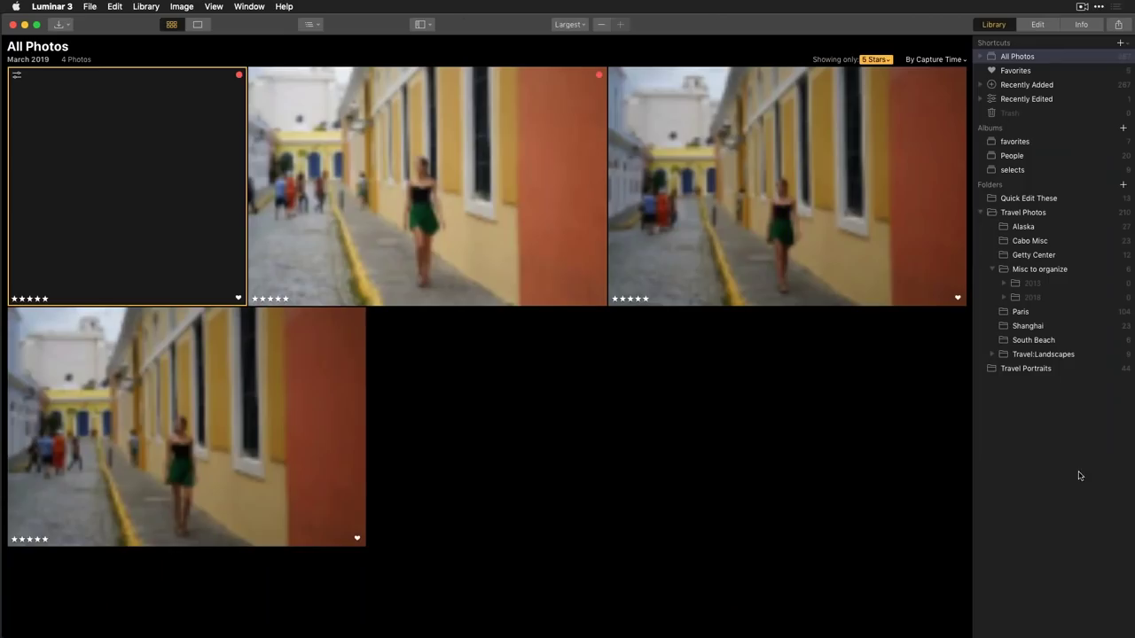
double_click(168, 240)
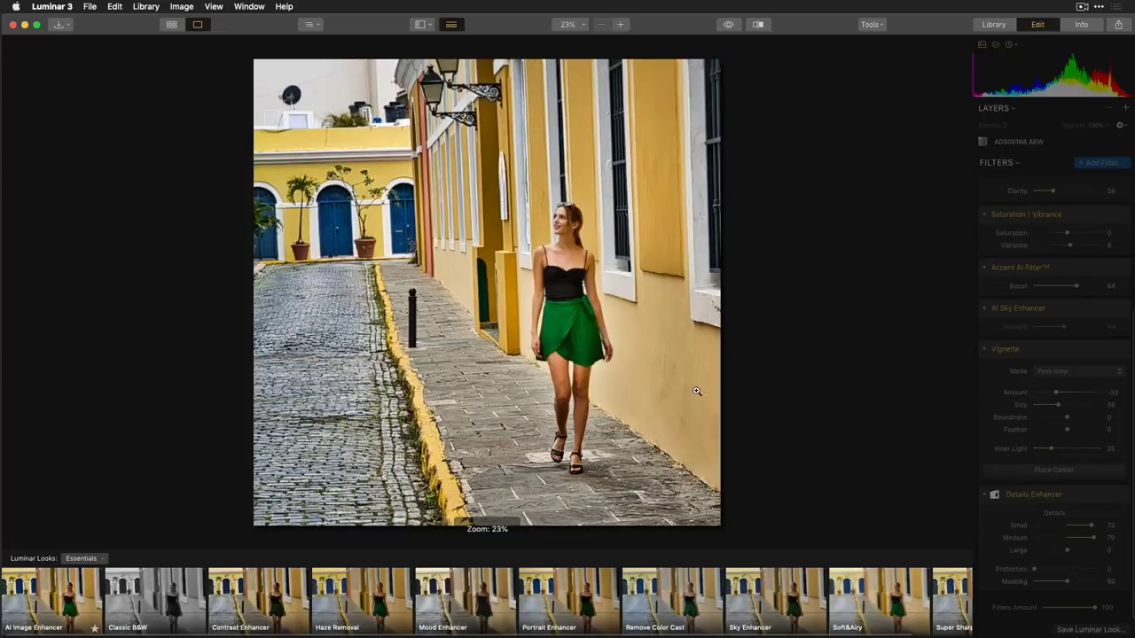
click(550, 281)
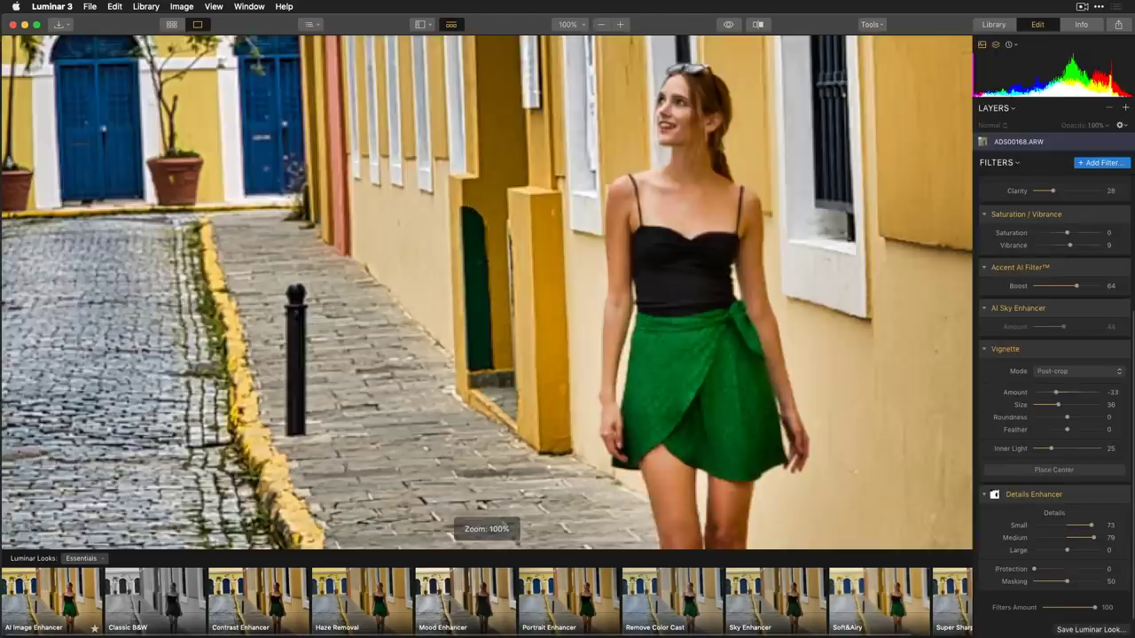
drag(896, 331, 687, 537)
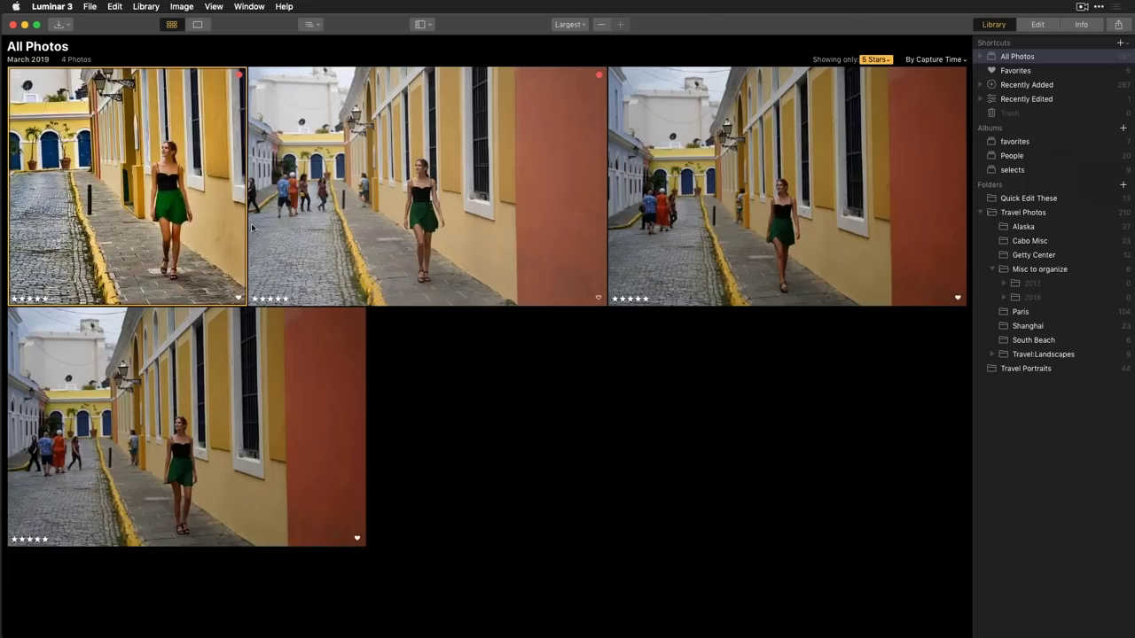
double_click(103, 236)
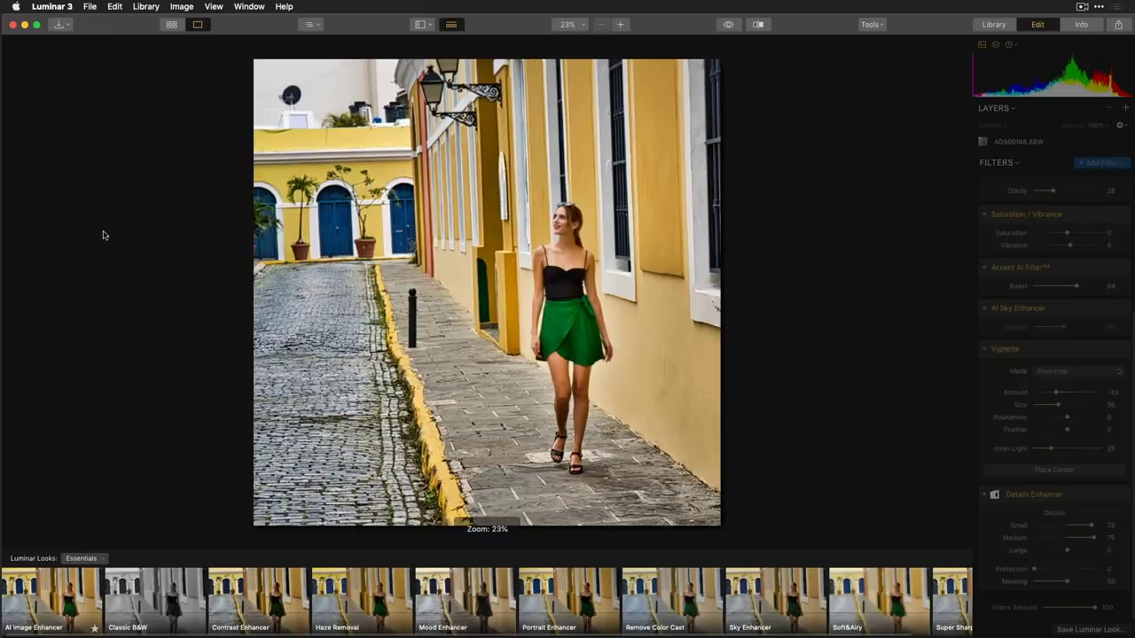
Step: Toggle Details Enhancer while viewing the woman at 100% zoom, and leave the filter turned off
click(569, 304)
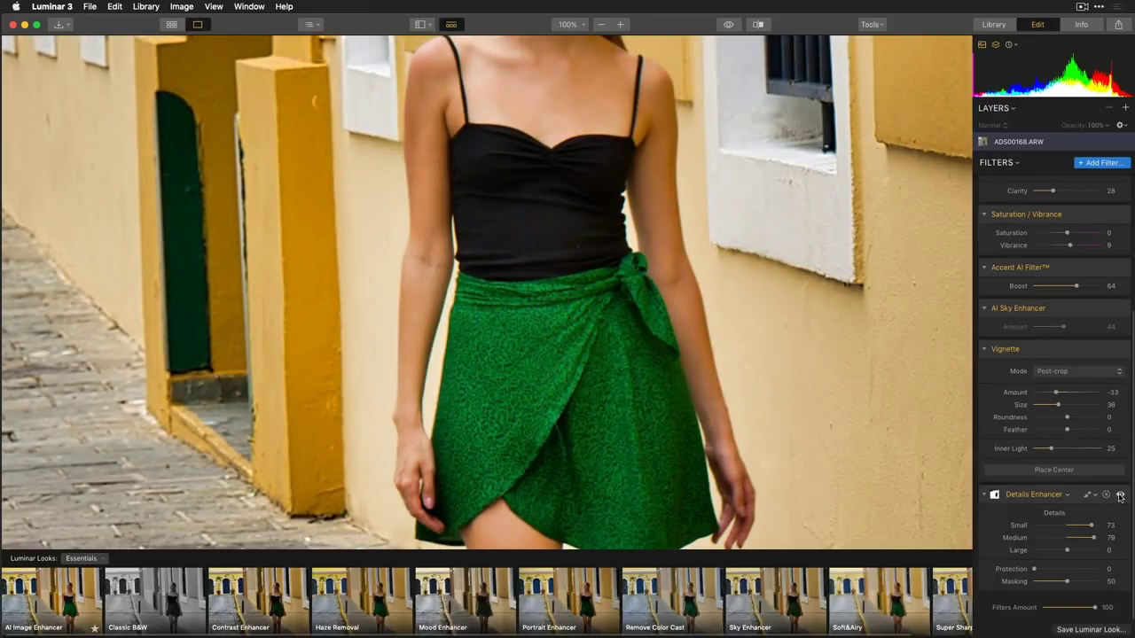
click(1120, 495)
click(1120, 495)
click(1120, 496)
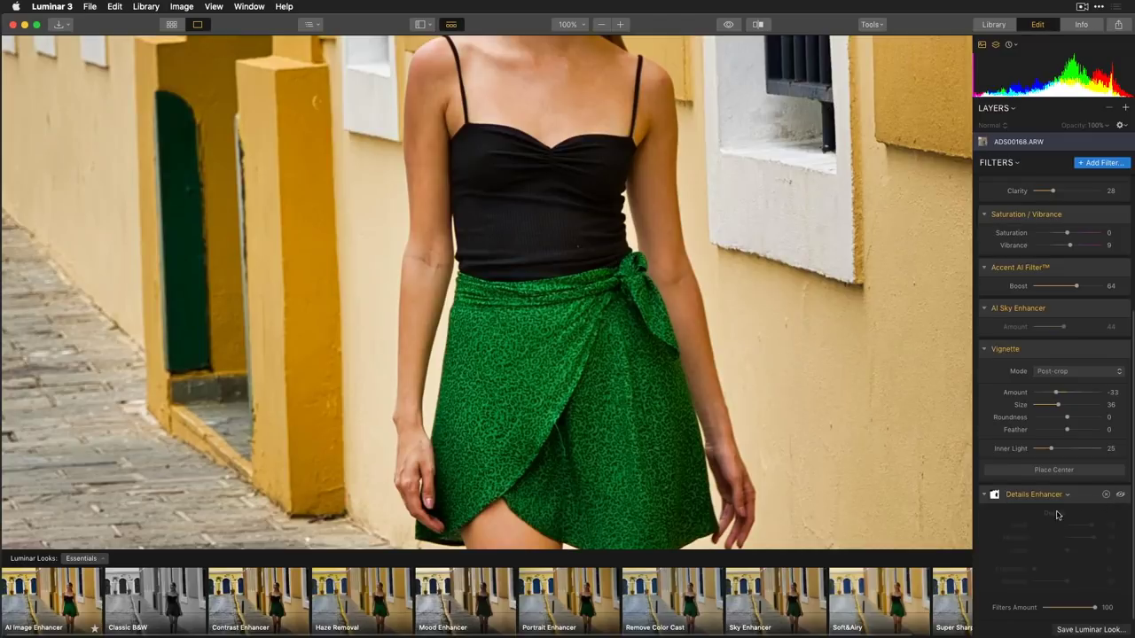
key(super+0)
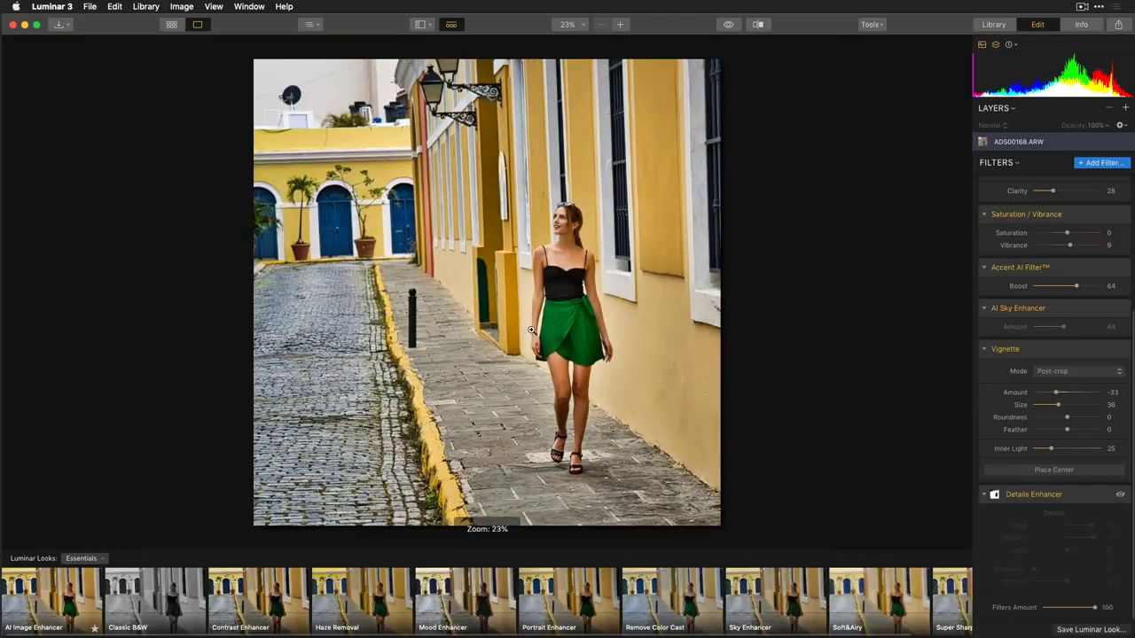
Step: Set Vibrance to 32 and Saturation to -2 in the Saturation / Vibrance filter, and compare the photo with the filter off and on
click(1118, 164)
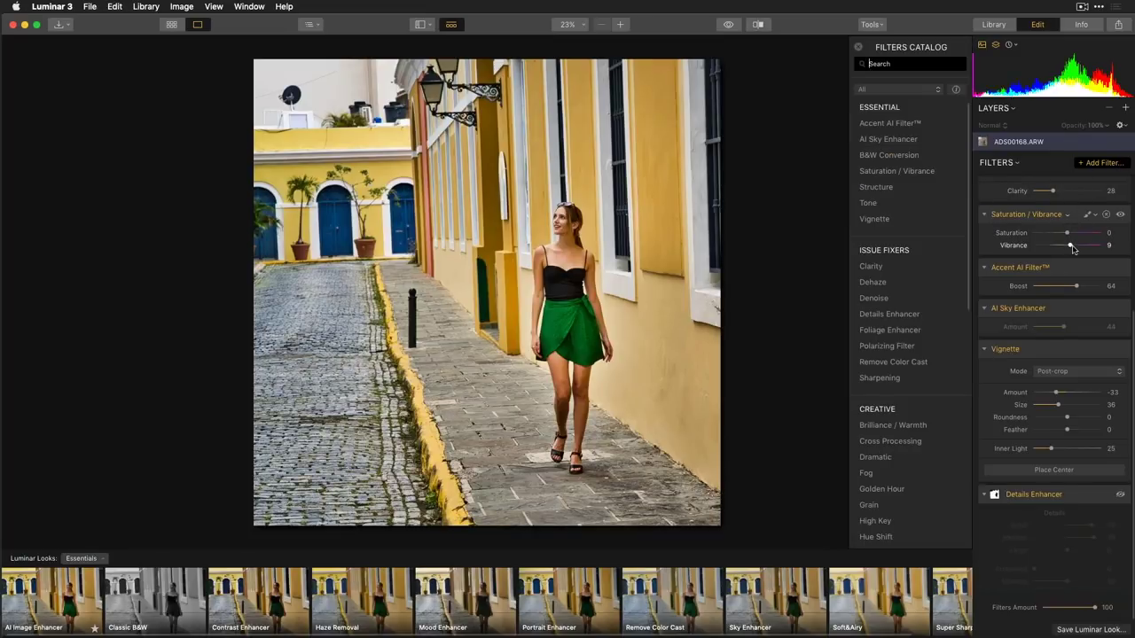
drag(1076, 247, 1079, 246)
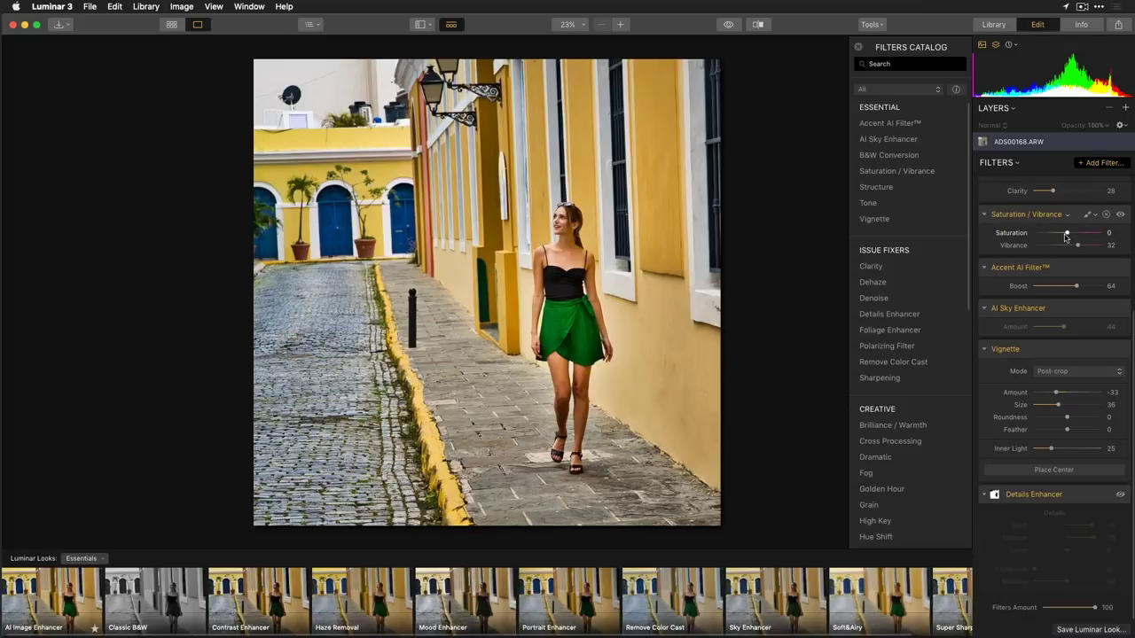
drag(1068, 238, 1065, 235)
click(1120, 216)
click(1121, 215)
Step: Add a Tone filter with Smart Tone at 38 and turn the Details Enhancer filter back on
click(896, 207)
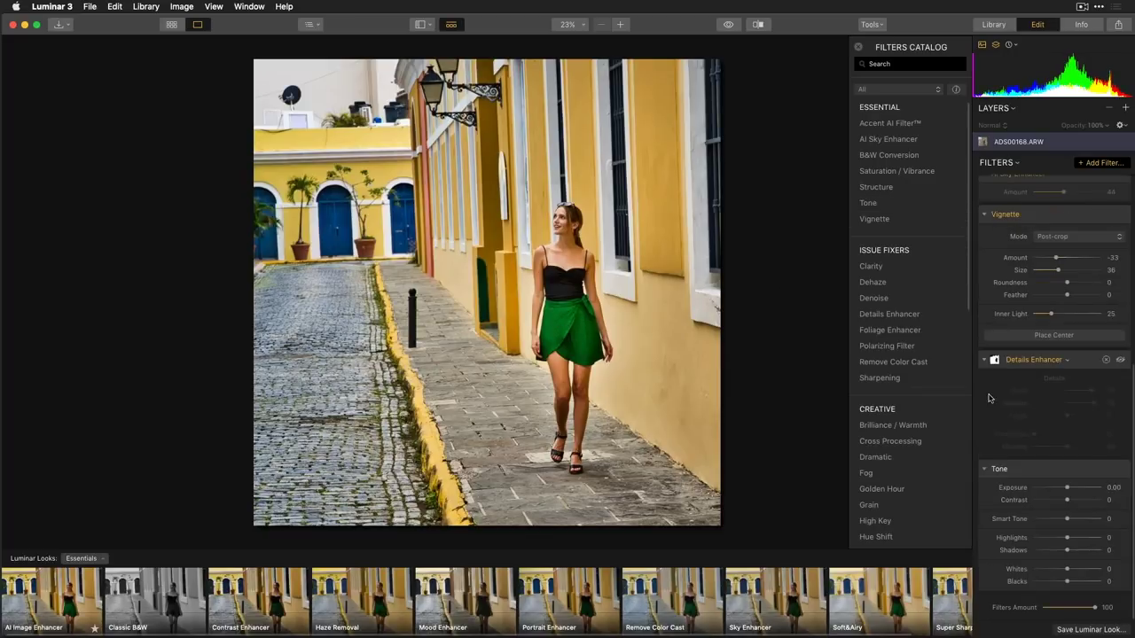
click(1120, 360)
click(1120, 361)
click(1119, 361)
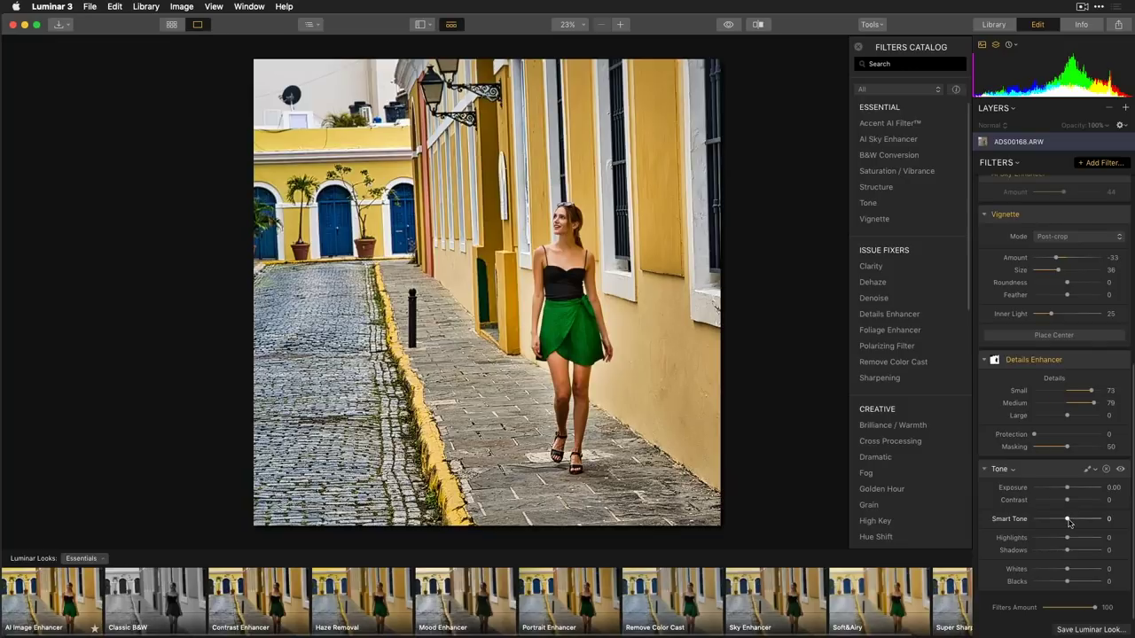
drag(1069, 523, 1082, 523)
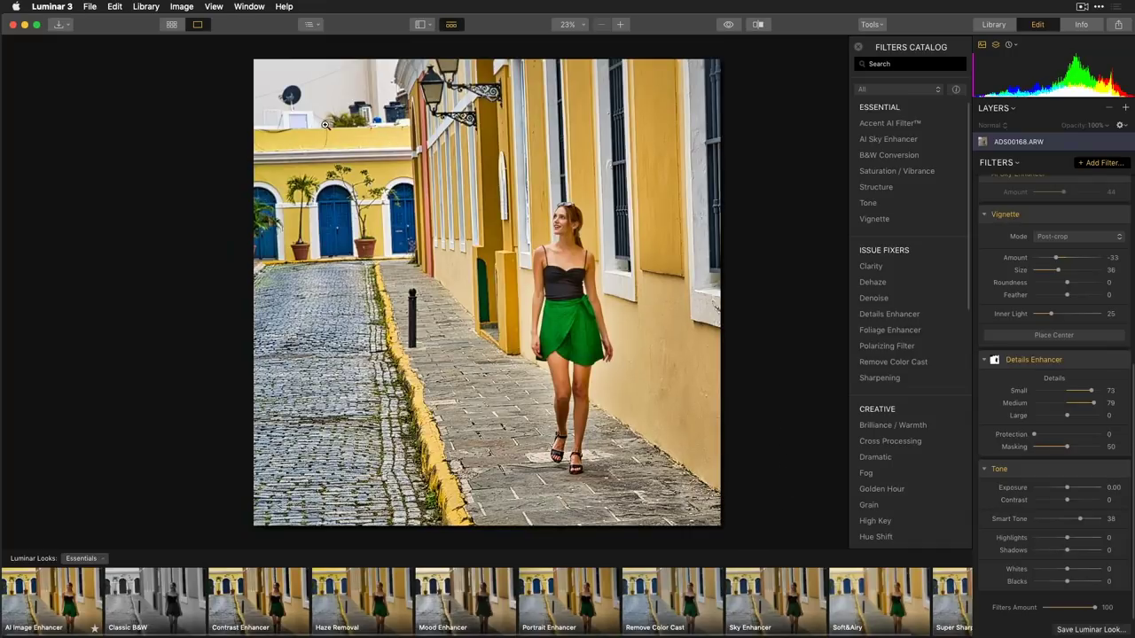
Step: Straighten the photo by 0.85° with the Crop tool, keeping the 1:1 (Square) aspect, and apply the crop
click(882, 26)
click(886, 48)
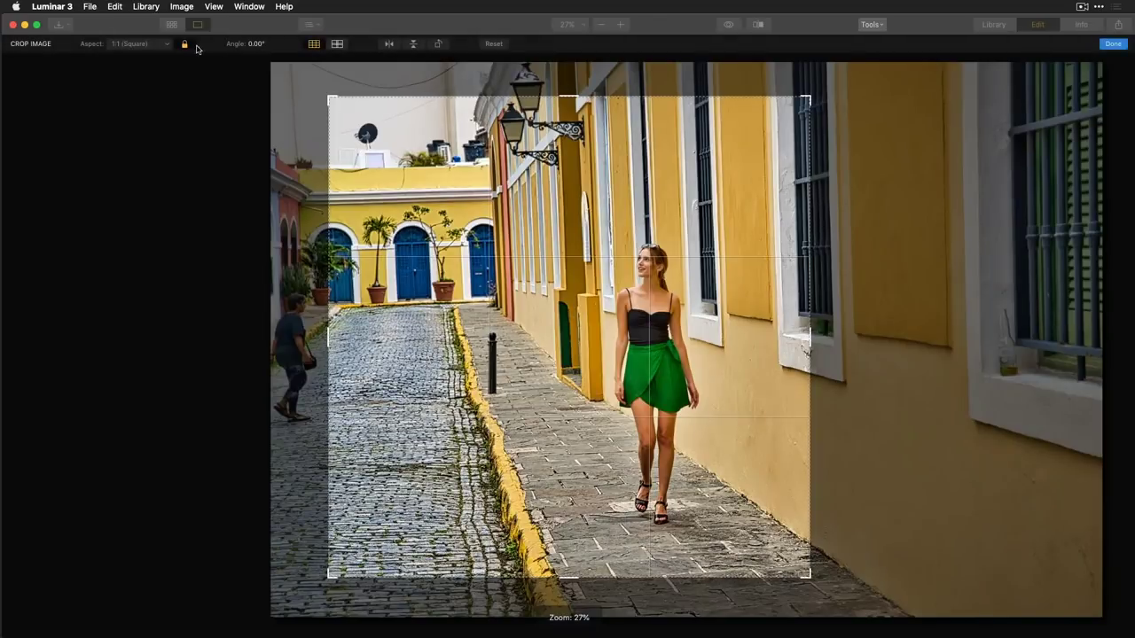
click(265, 45)
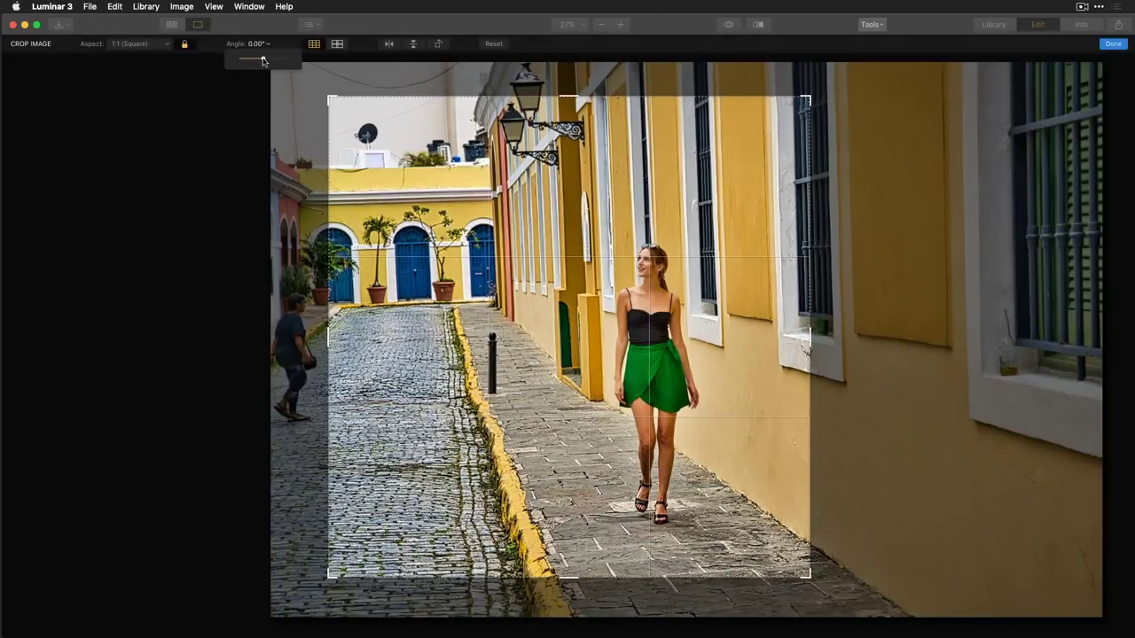
drag(263, 60, 263, 62)
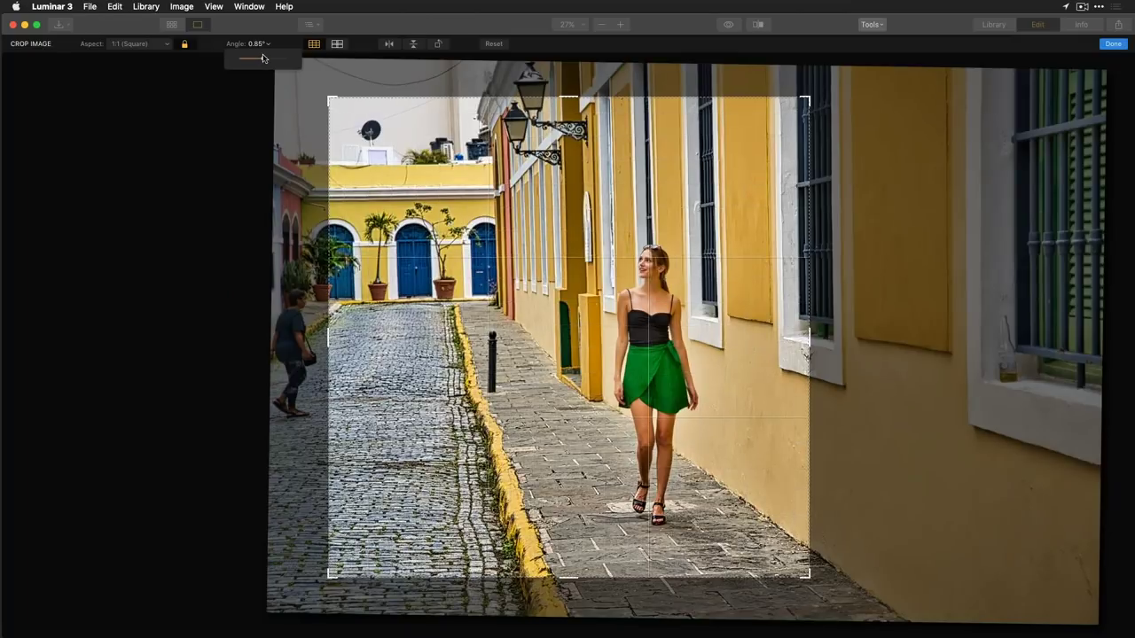
click(1119, 45)
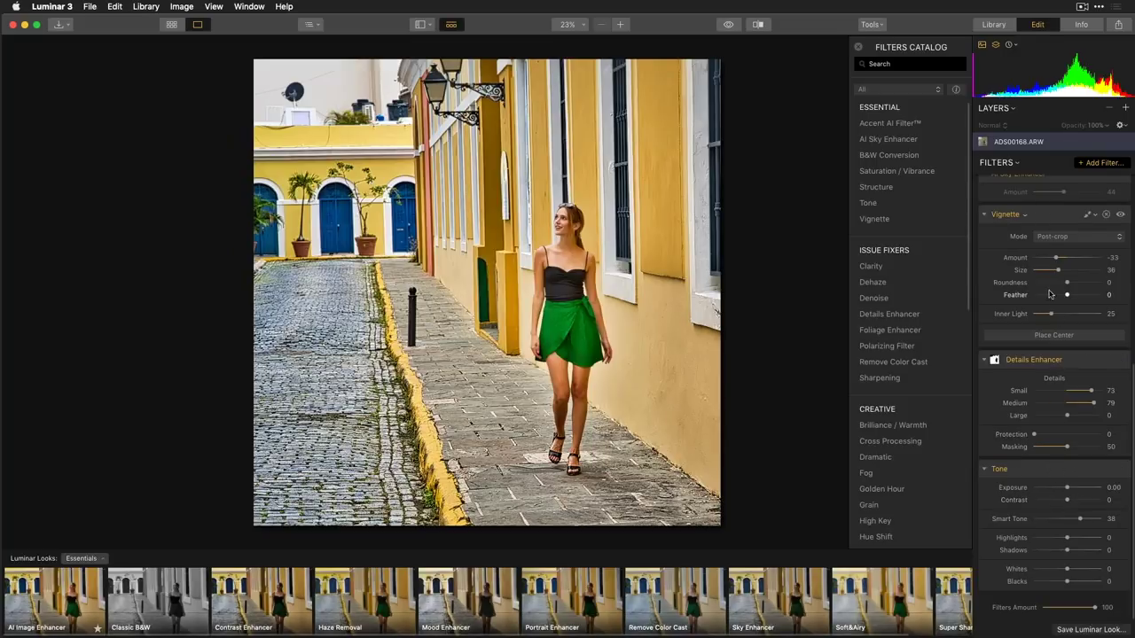
Step: Move the Vignette filter below Tone at the end of the filter stack and set its Amount to -48
click(1052, 216)
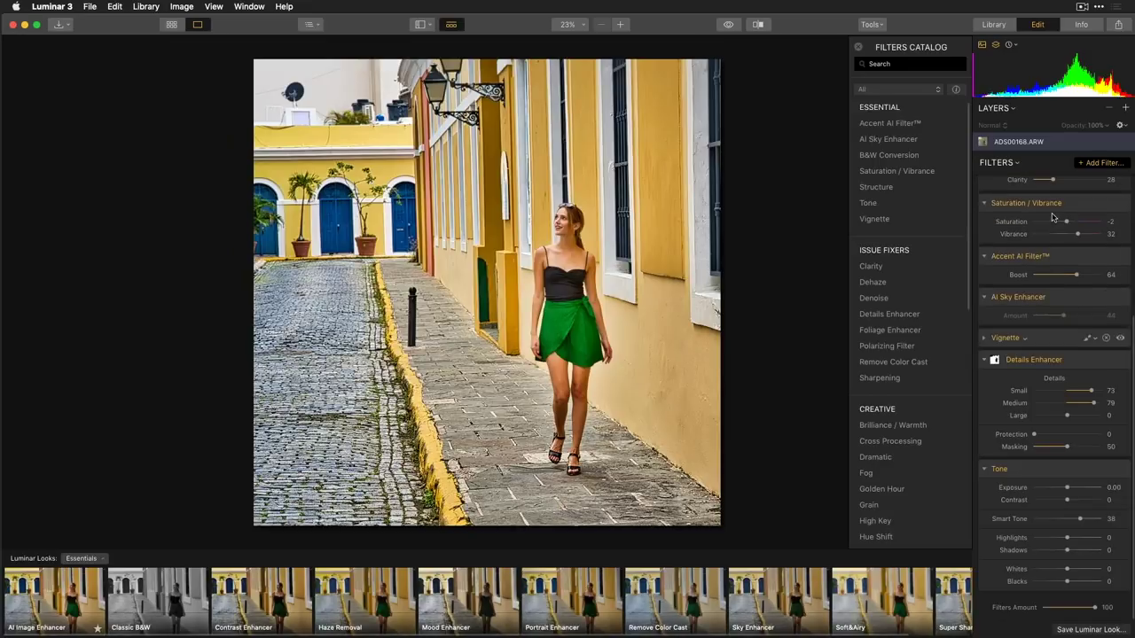
drag(1063, 343, 1061, 603)
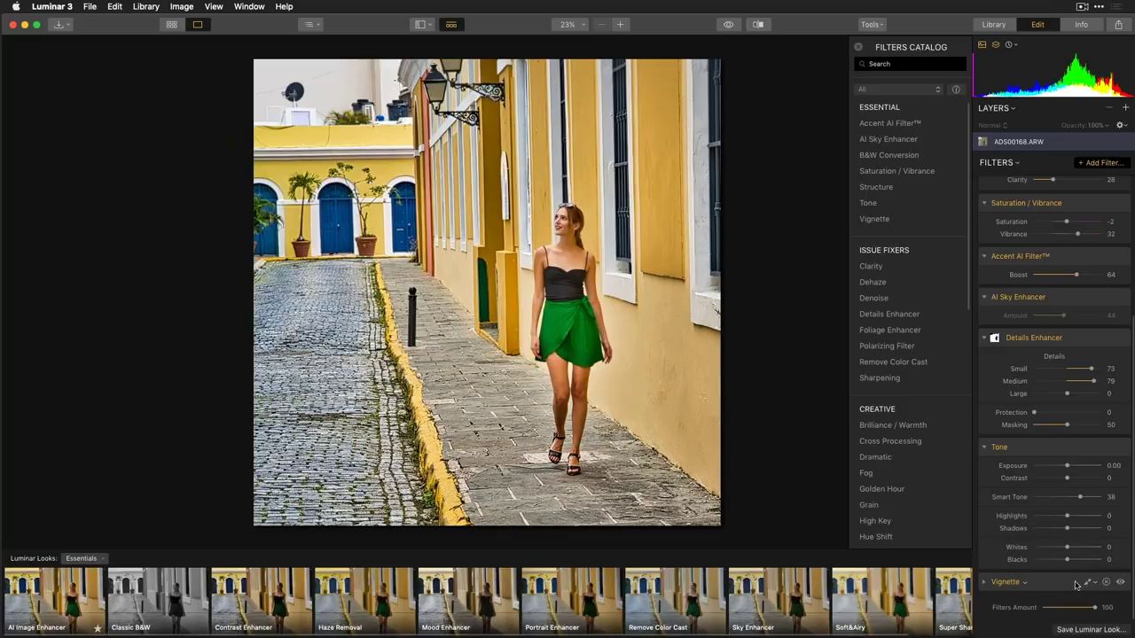
click(1072, 586)
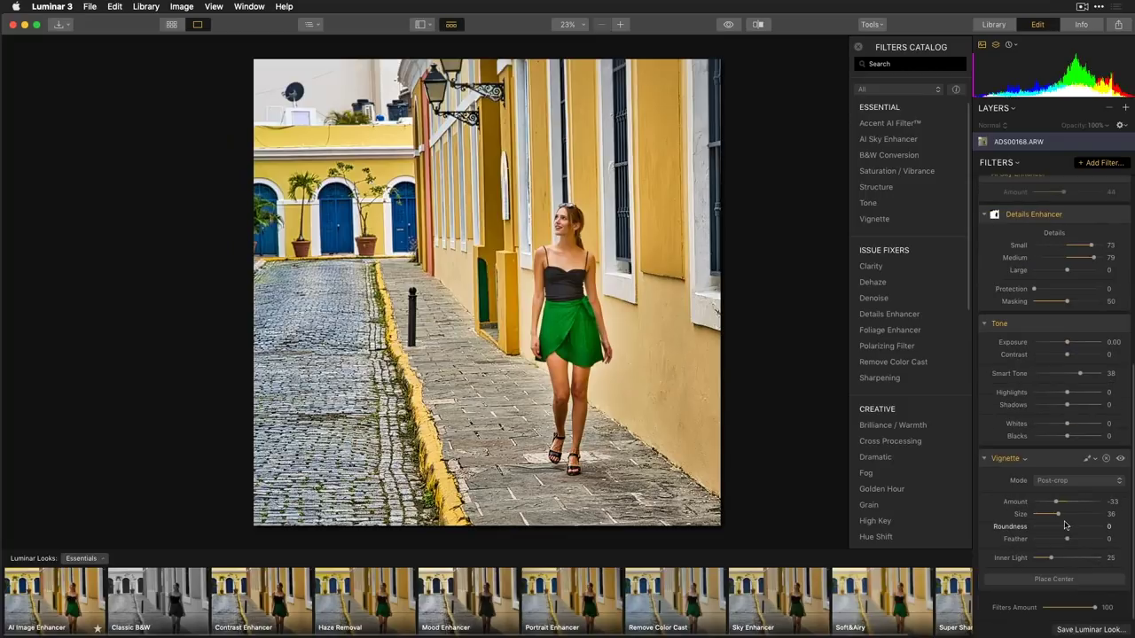
drag(1055, 502, 1050, 503)
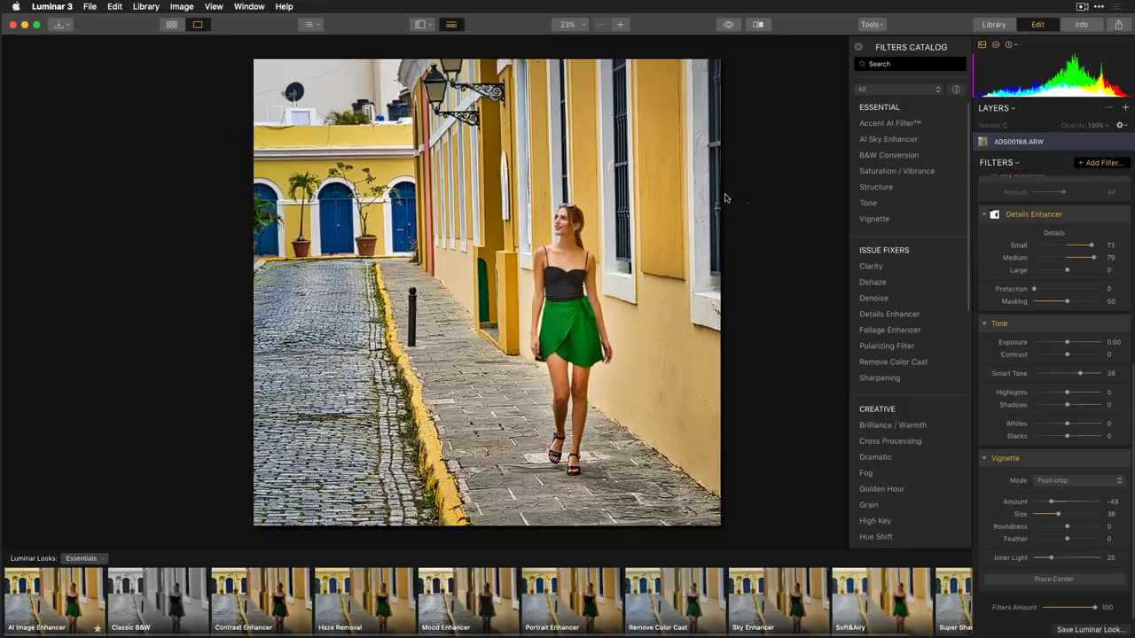
Step: Start exporting the photo to an image file named ADS00168 with the Desktop as destination
click(1117, 27)
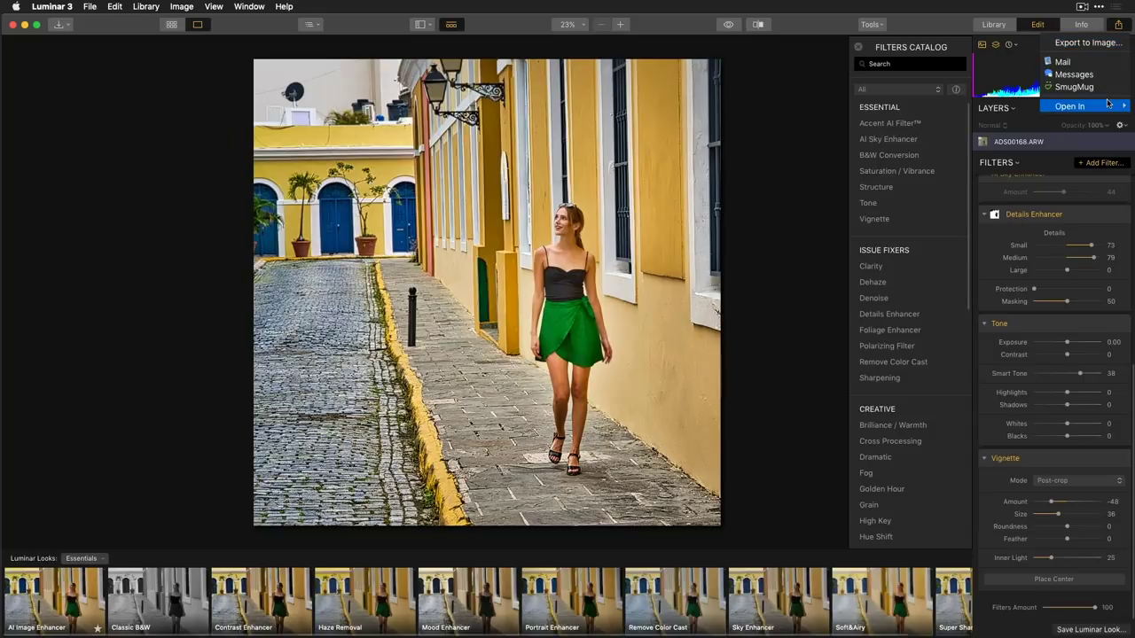
mouse_move(1105, 105)
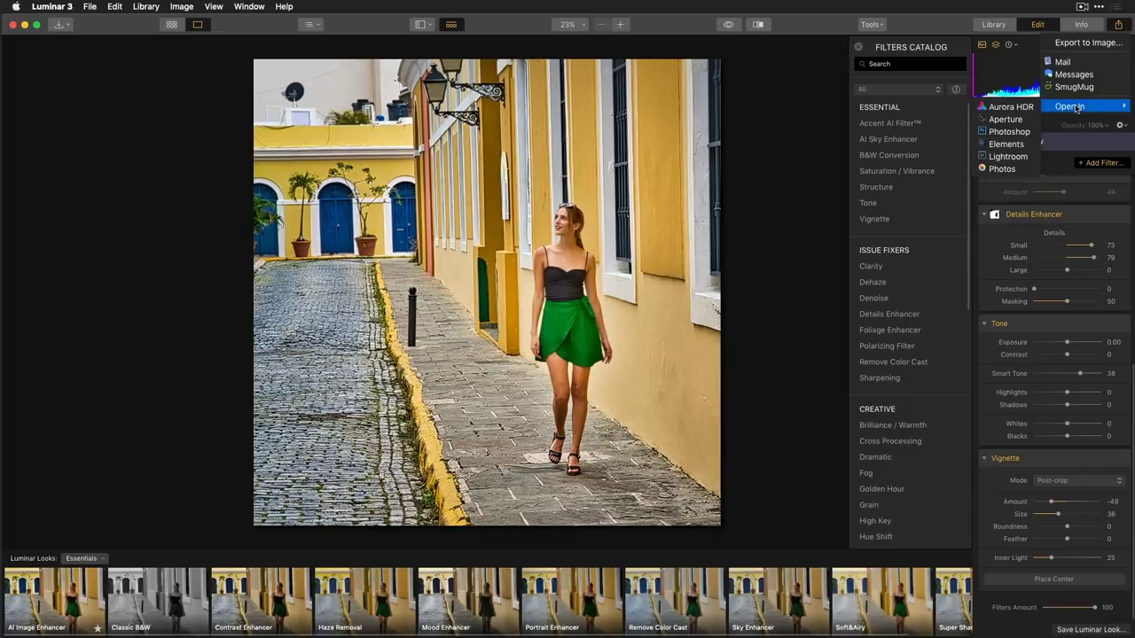
click(1089, 44)
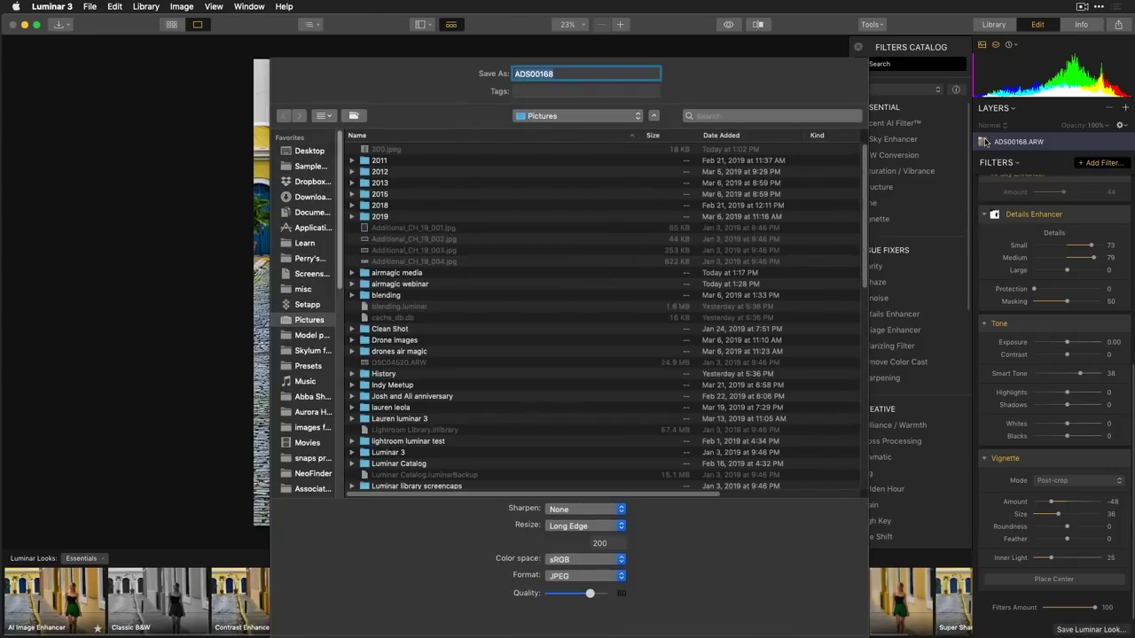
scroll(780, 235, right, 3)
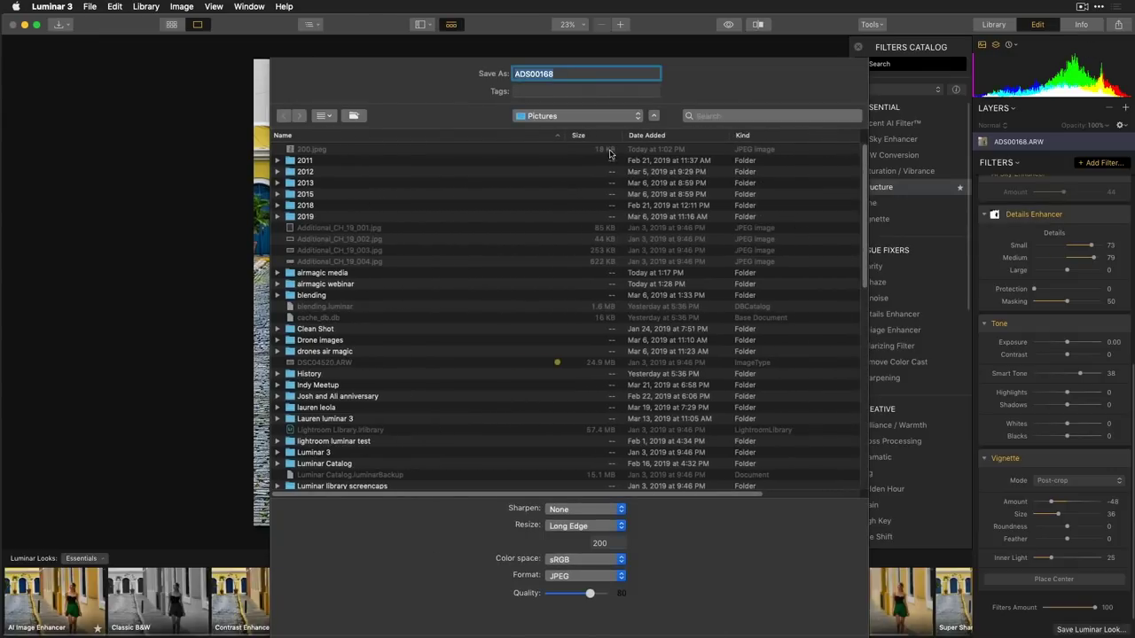
click(609, 117)
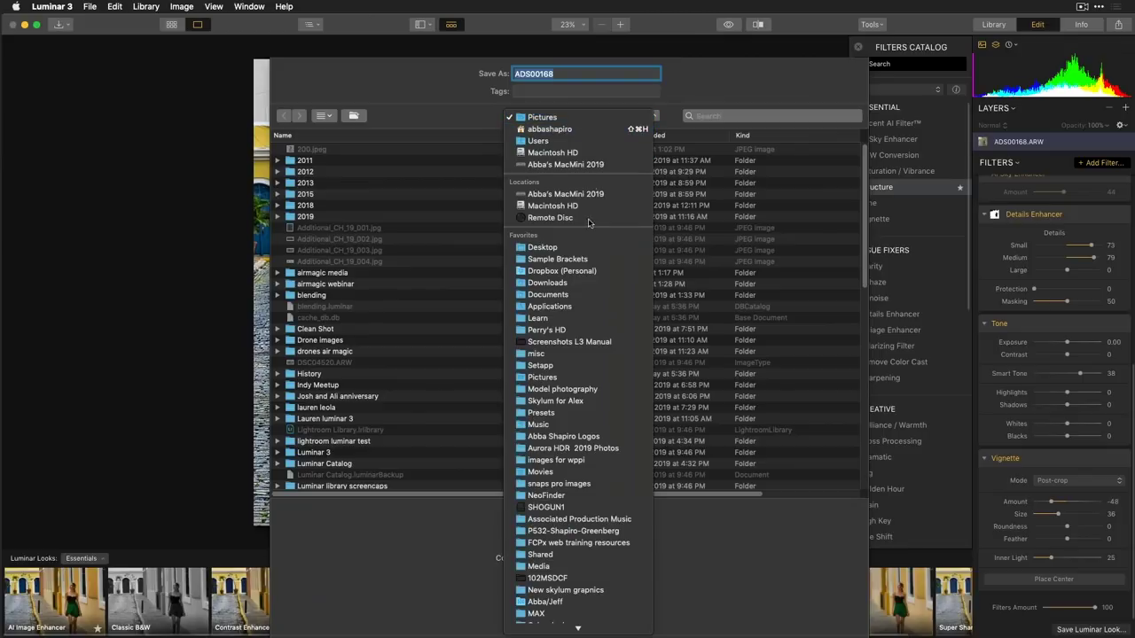
click(585, 250)
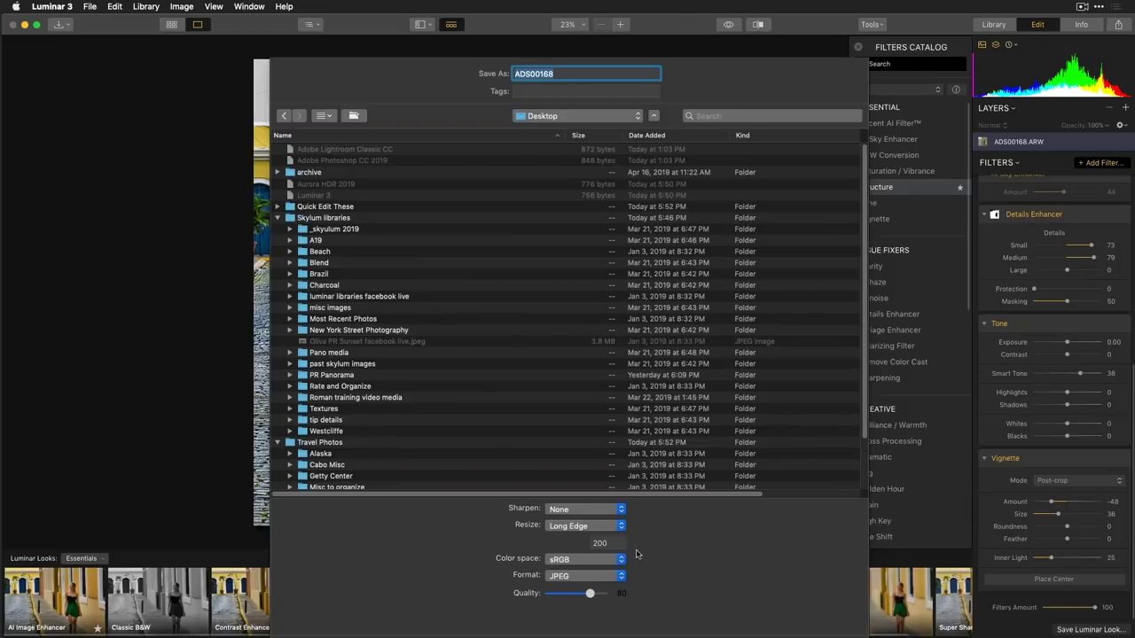
Step: Set the export to resize by Long Edge to 2000 pixels
click(612, 527)
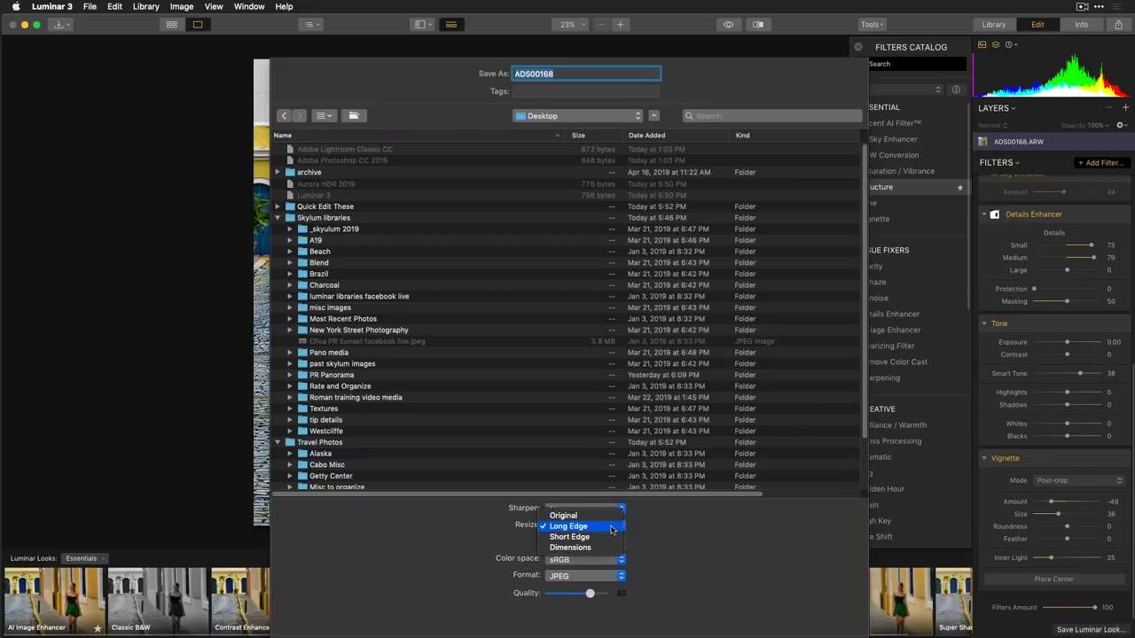
click(603, 517)
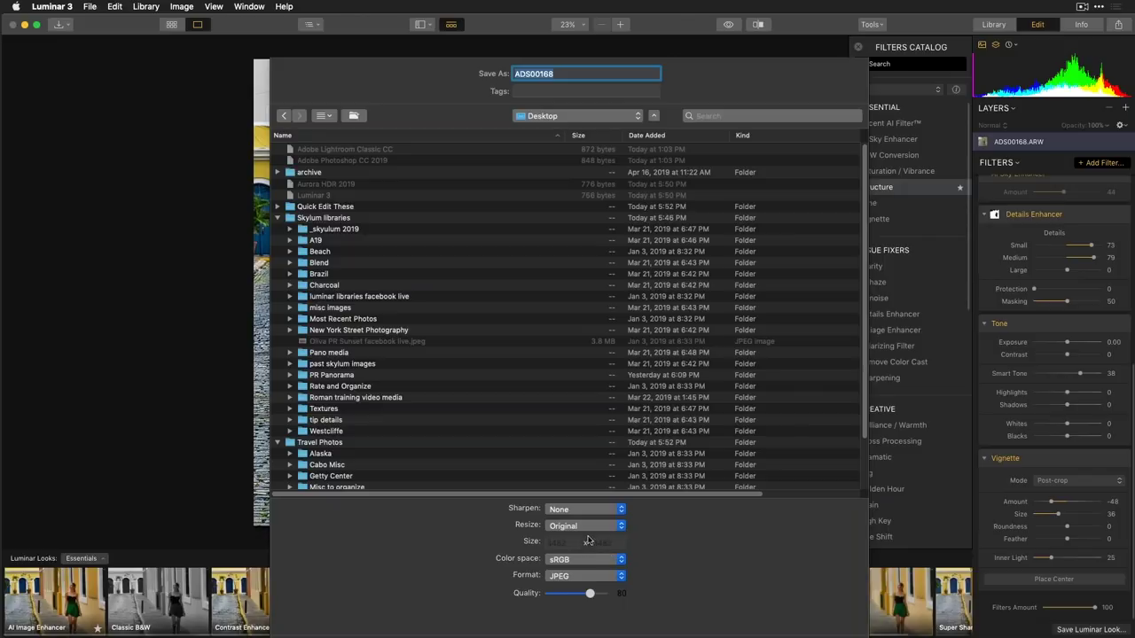
click(607, 527)
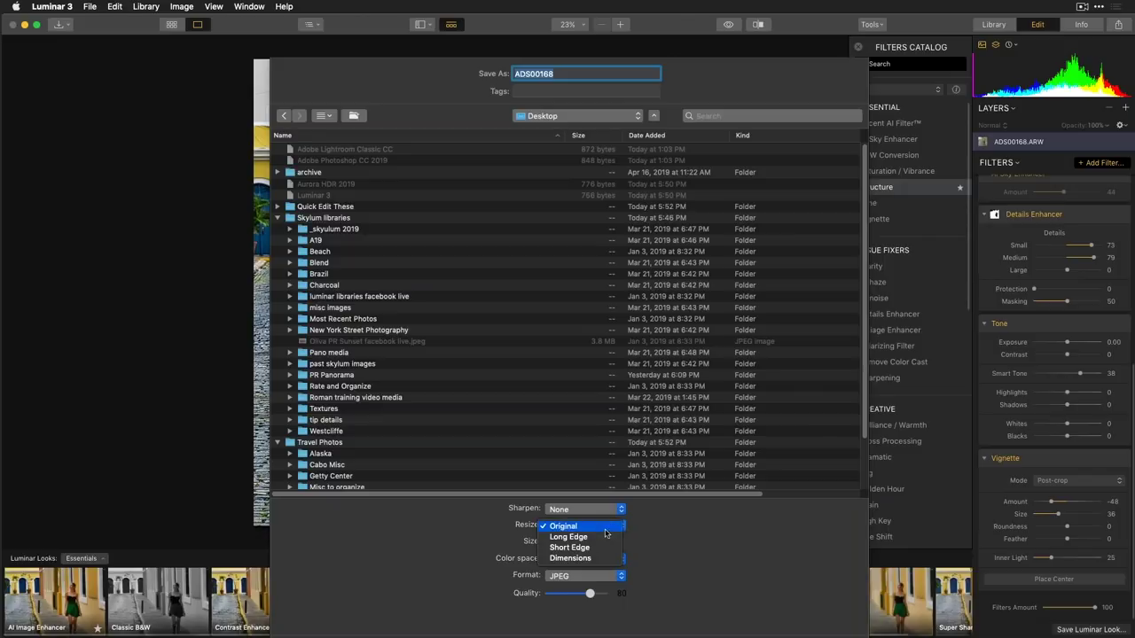
click(590, 539)
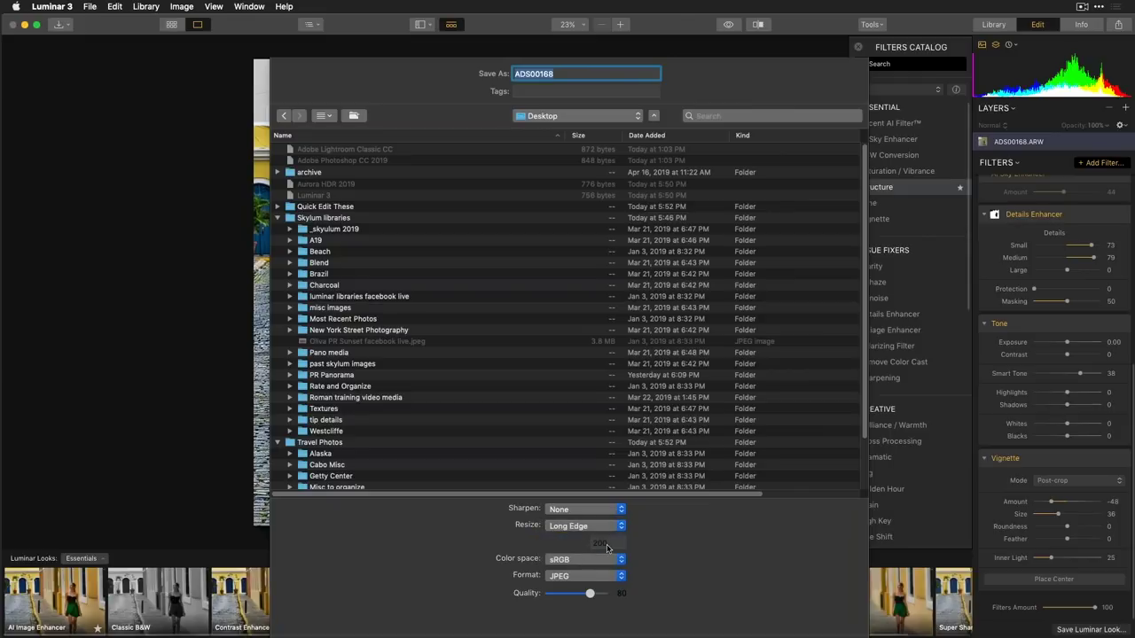
double_click(600, 543)
key(BackSpace)
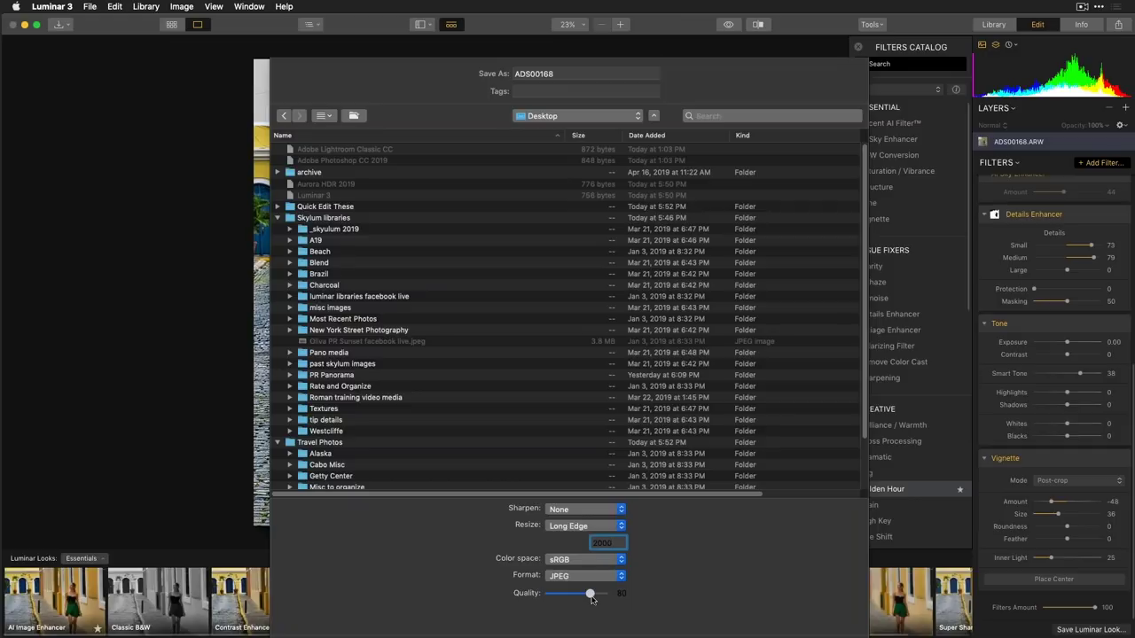
Step: Set the export format to TIFF with Compression set to None
click(610, 578)
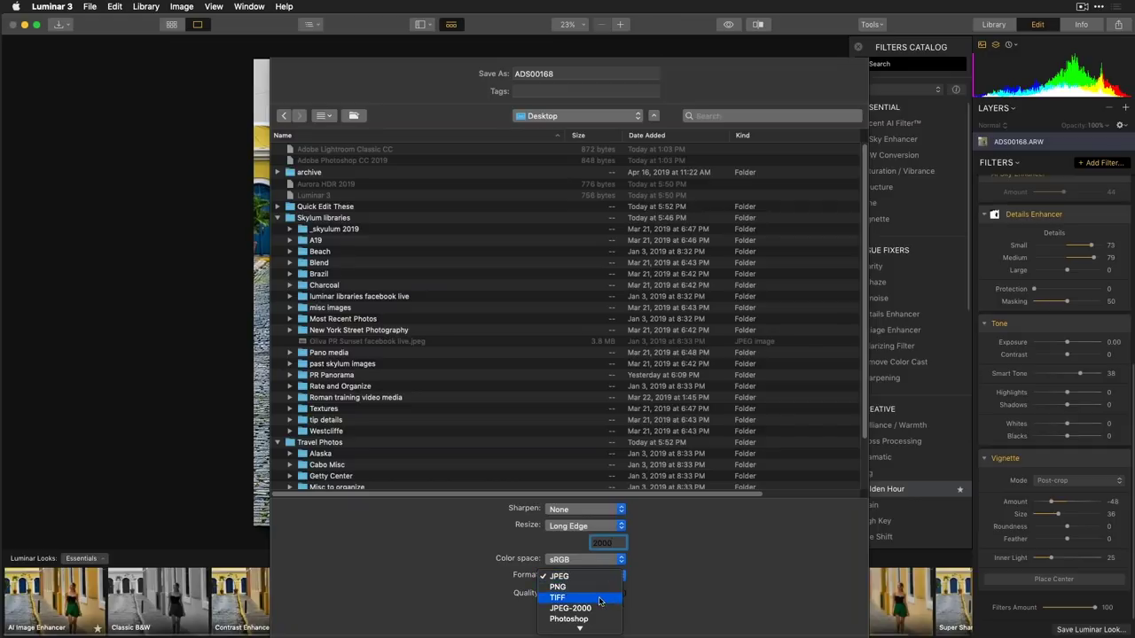
mouse_move(608, 630)
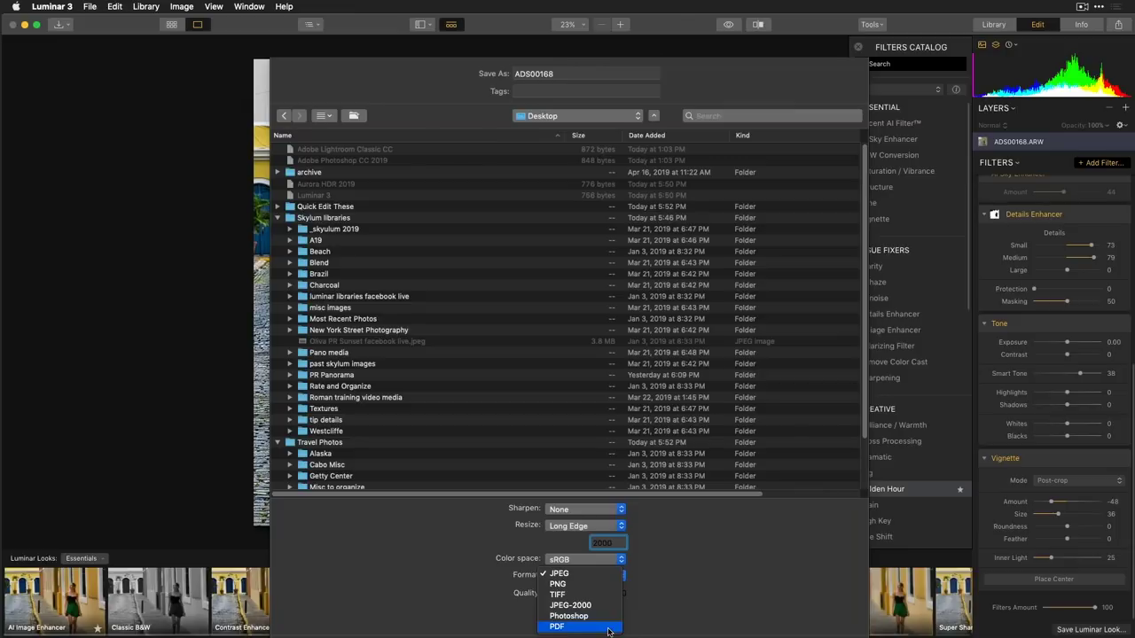
click(602, 598)
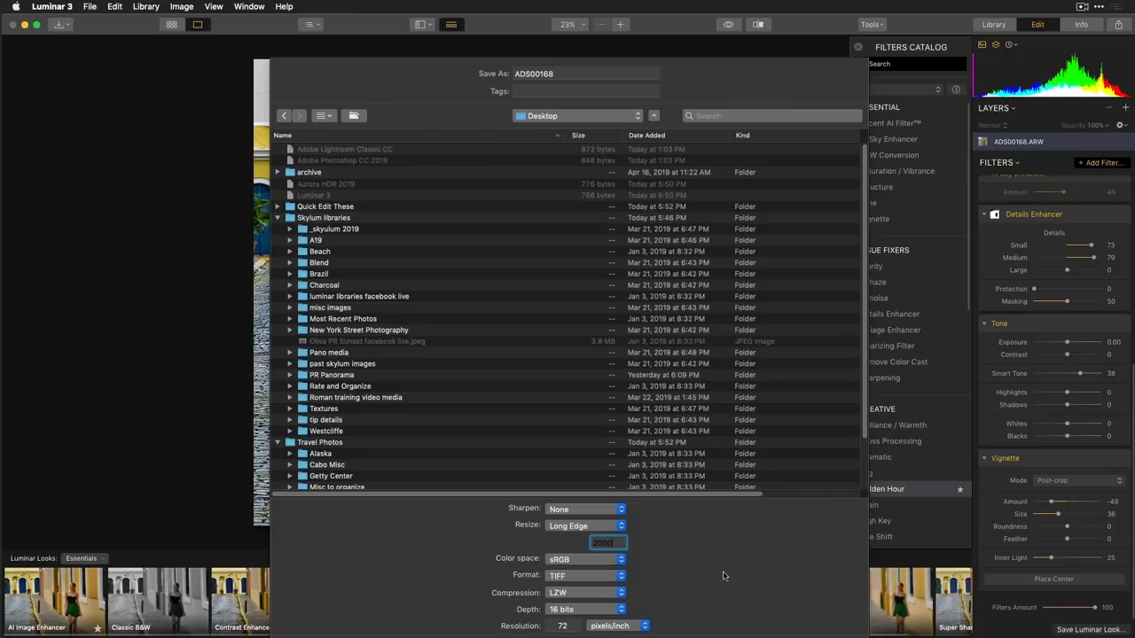
click(623, 595)
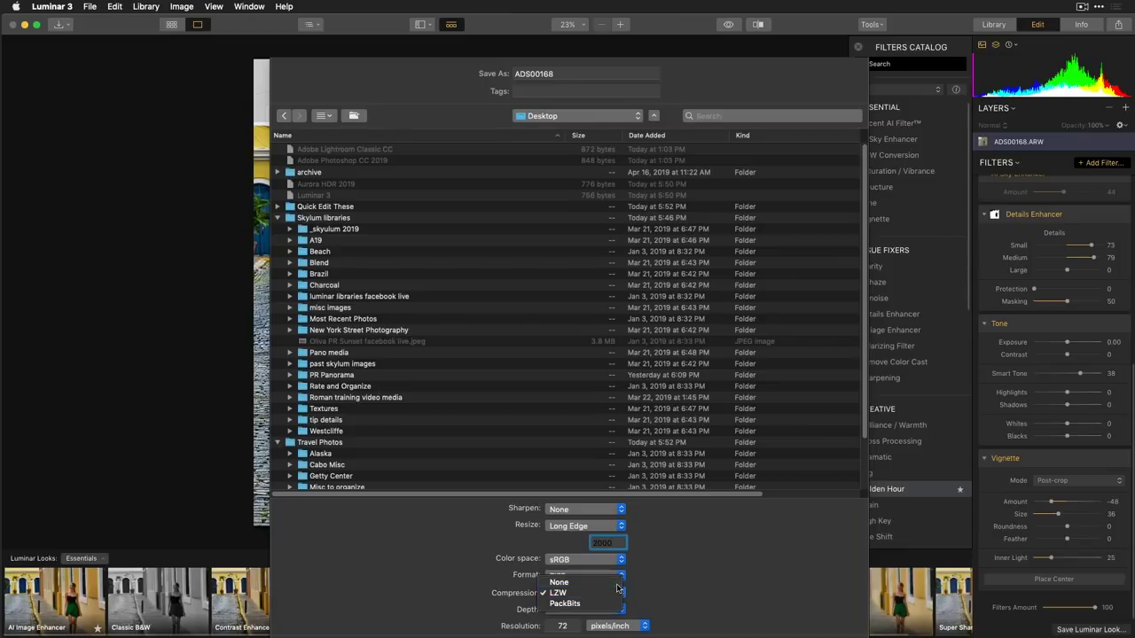
click(611, 582)
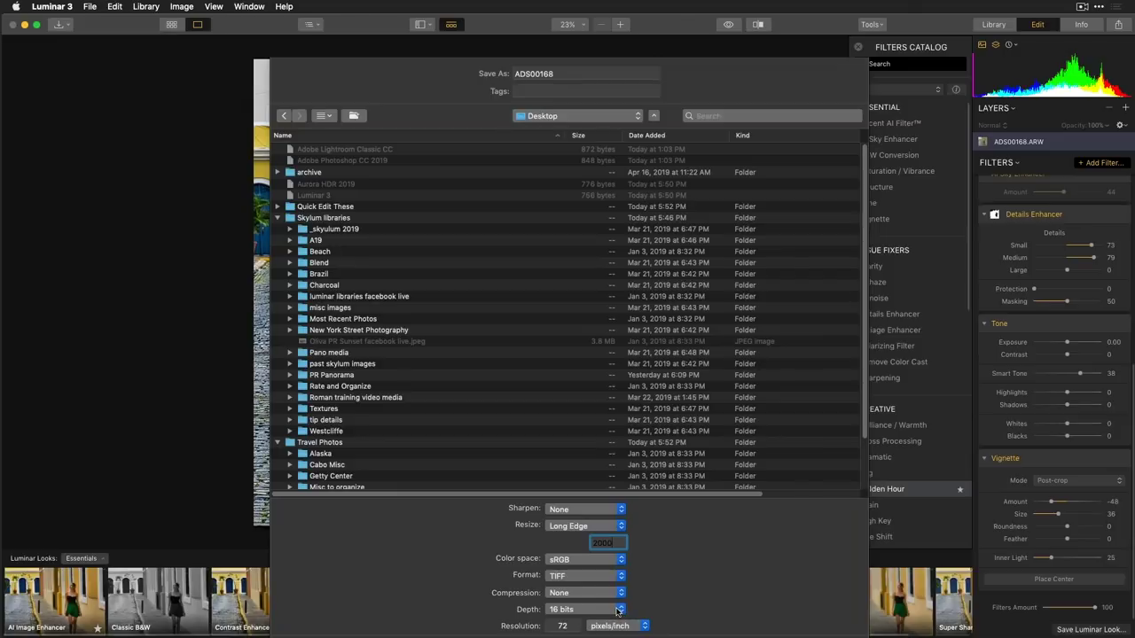
Step: Set the TIFF resolution to 240 pixels/inch, keep the depth at 16 bits, and save the export
click(562, 626)
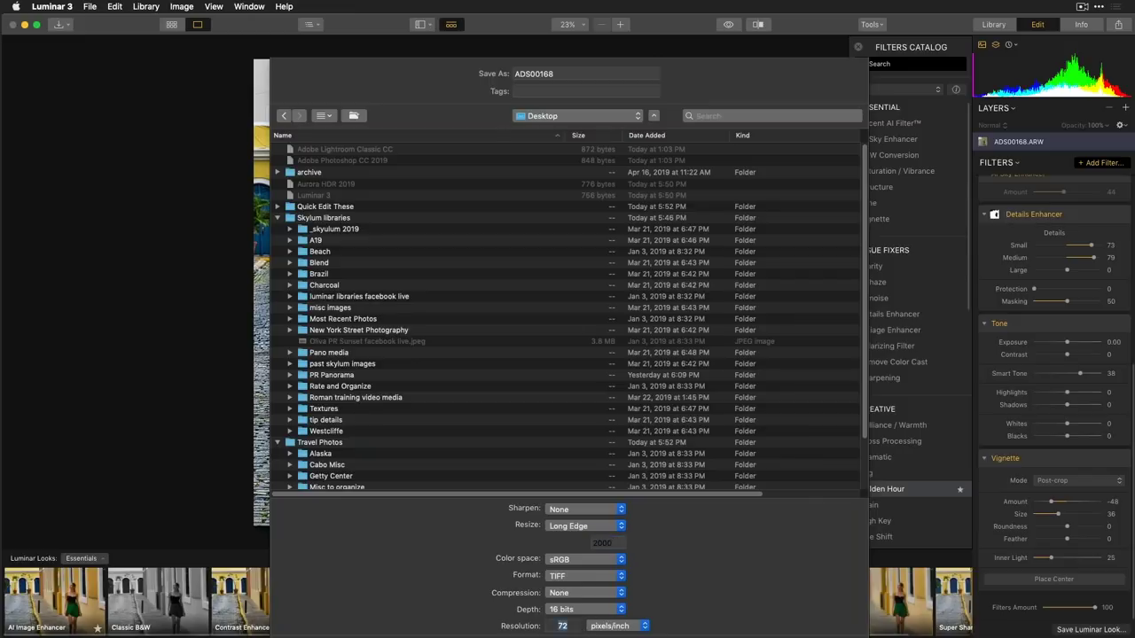
text(240)
click(550, 609)
click(577, 618)
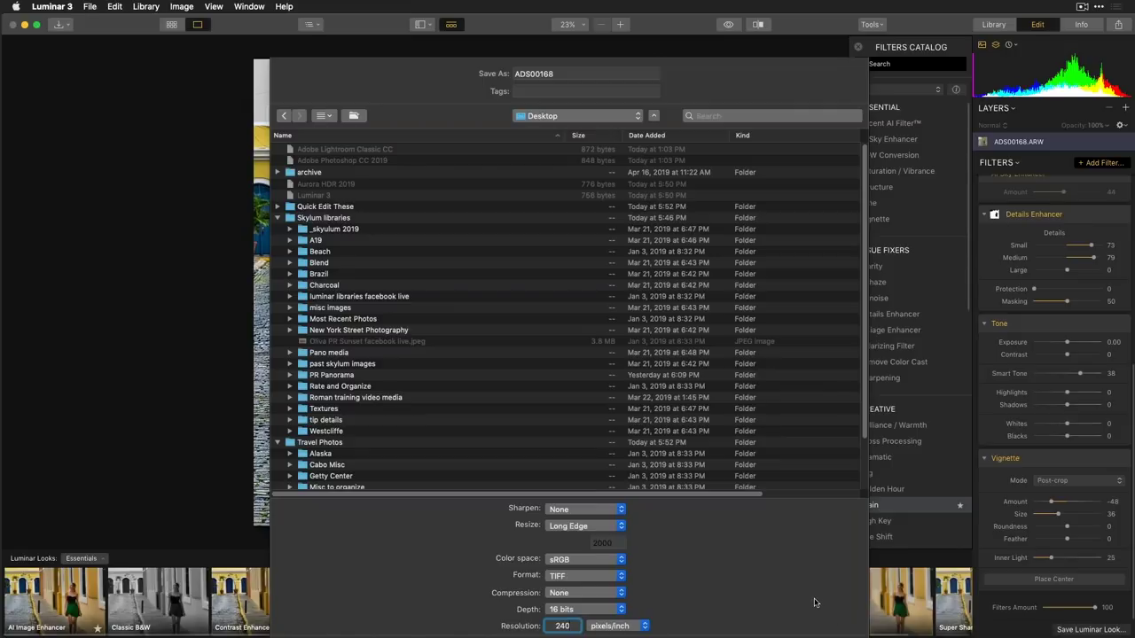
key(Return)
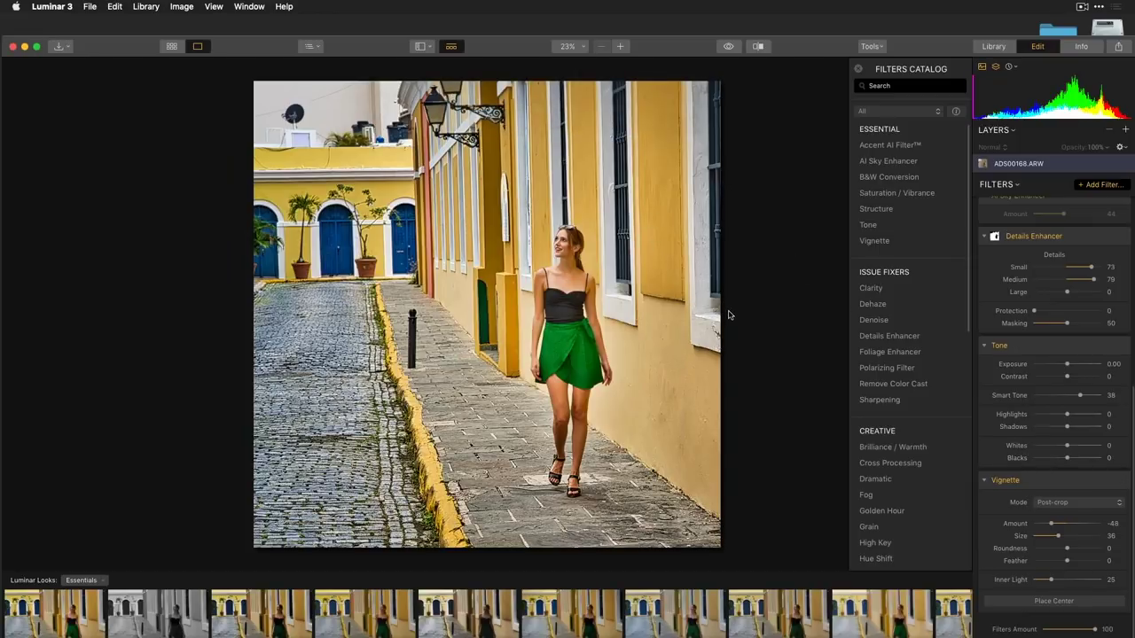
Step: Switch to Finder, preview the exported ADS00168.tiff on the Desktop with Quick Look, and close the preview
key(super+h)
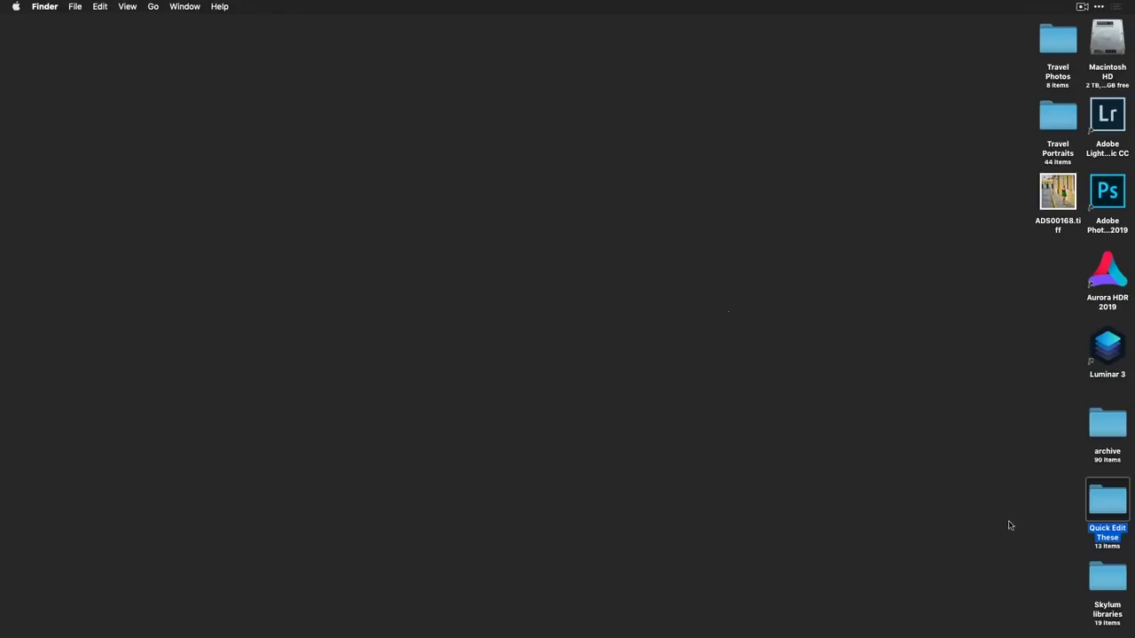
click(1051, 207)
key(space)
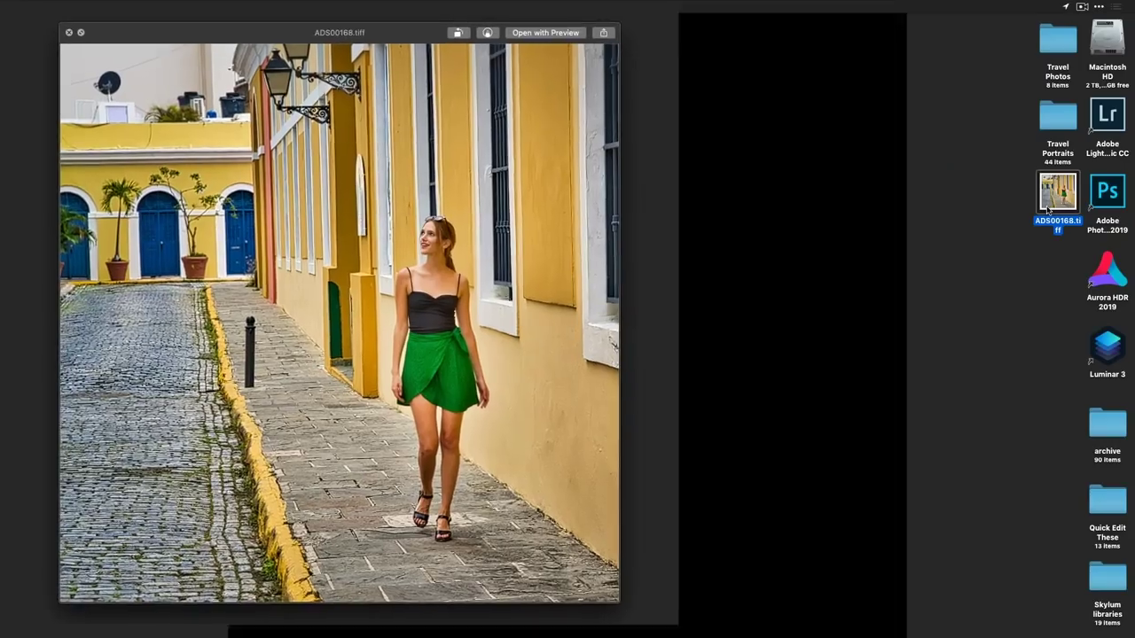
key(space)
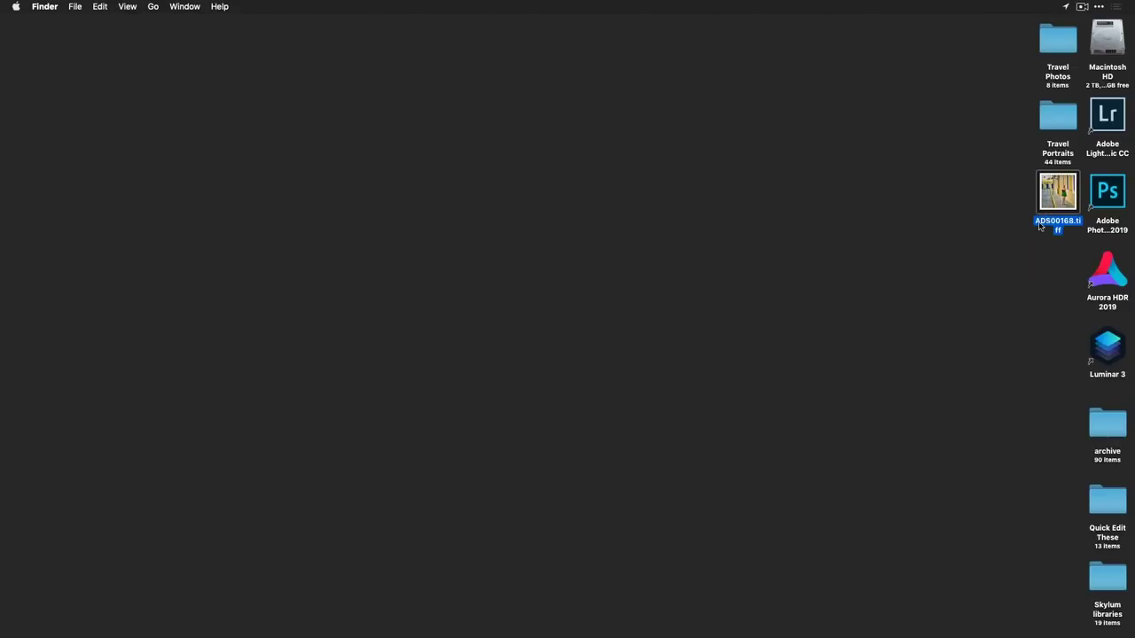
Step: Switch back to Luminar 3 and review the photo's edit history down to its original state
key(super+Tab)
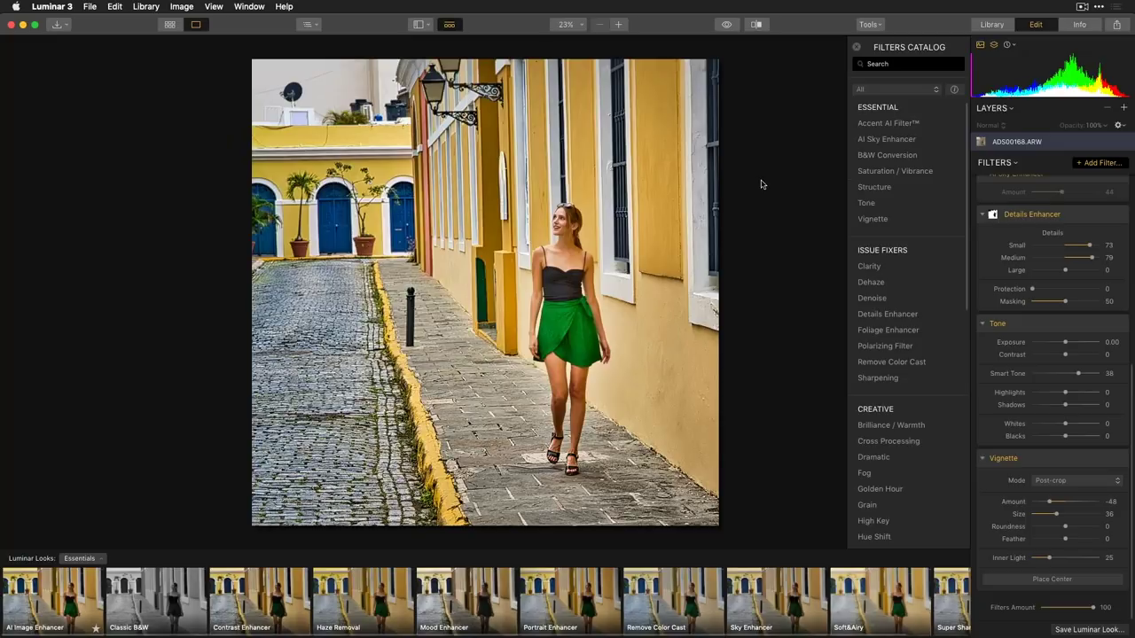
click(1009, 51)
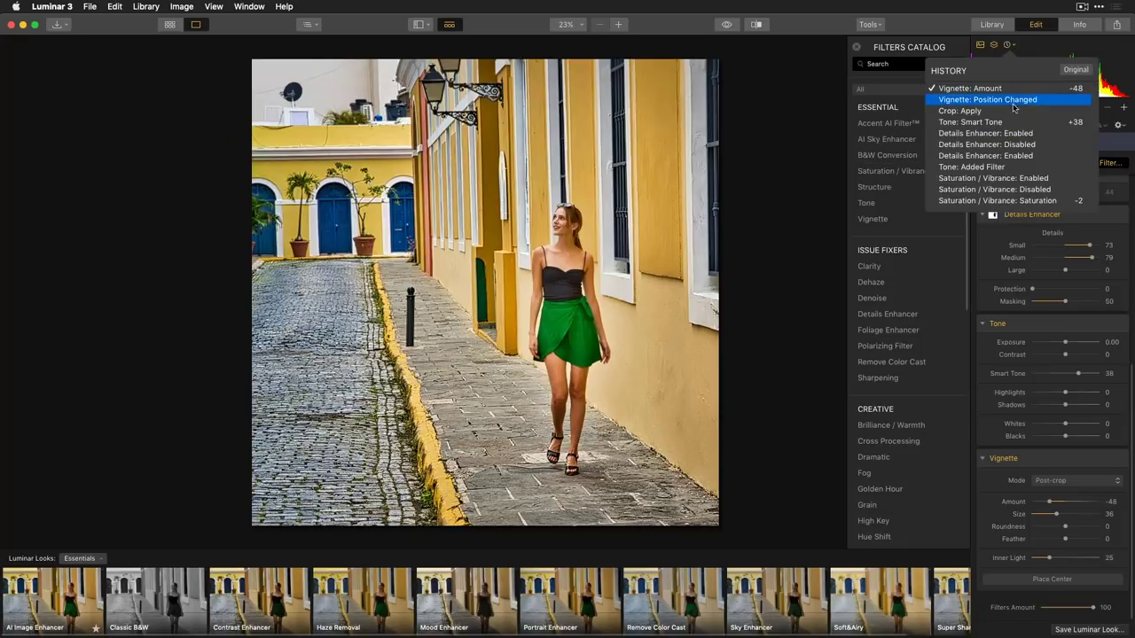
scroll(1014, 124, down, 10)
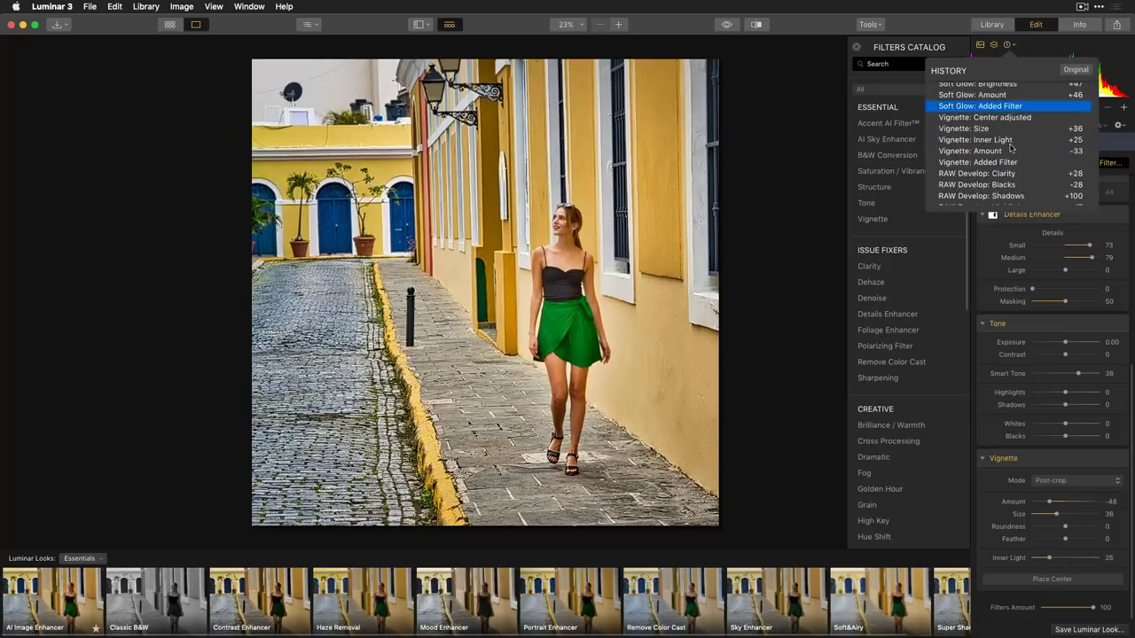
scroll(1011, 148, down, 3)
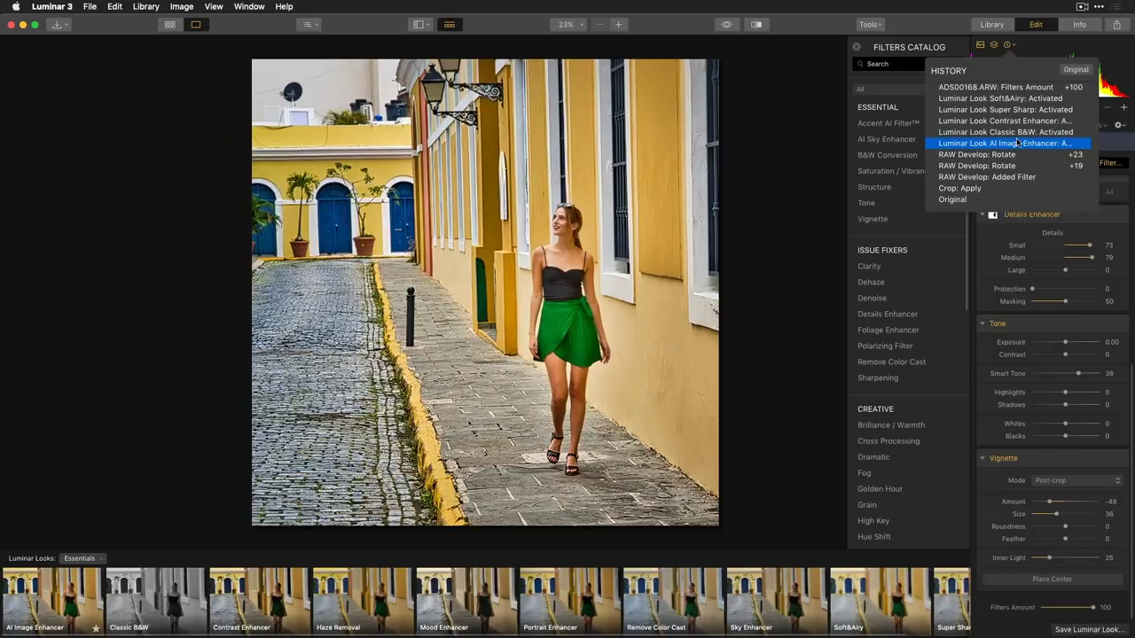
click(826, 178)
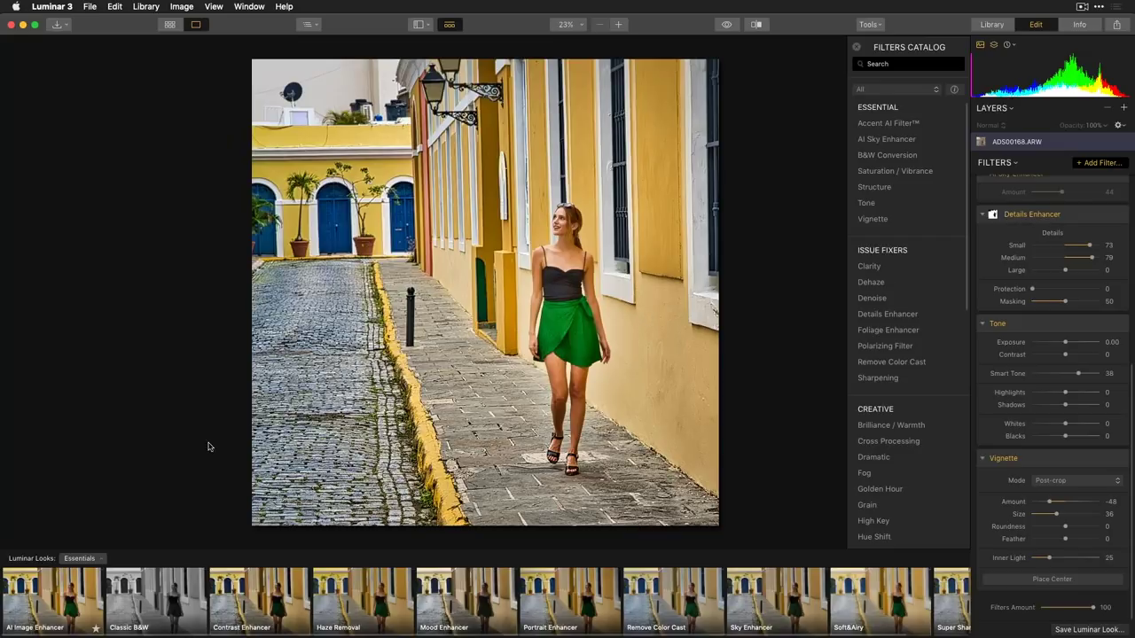
Step: Browse the Luminar Looks collections and load the Lifestyle collection
click(103, 559)
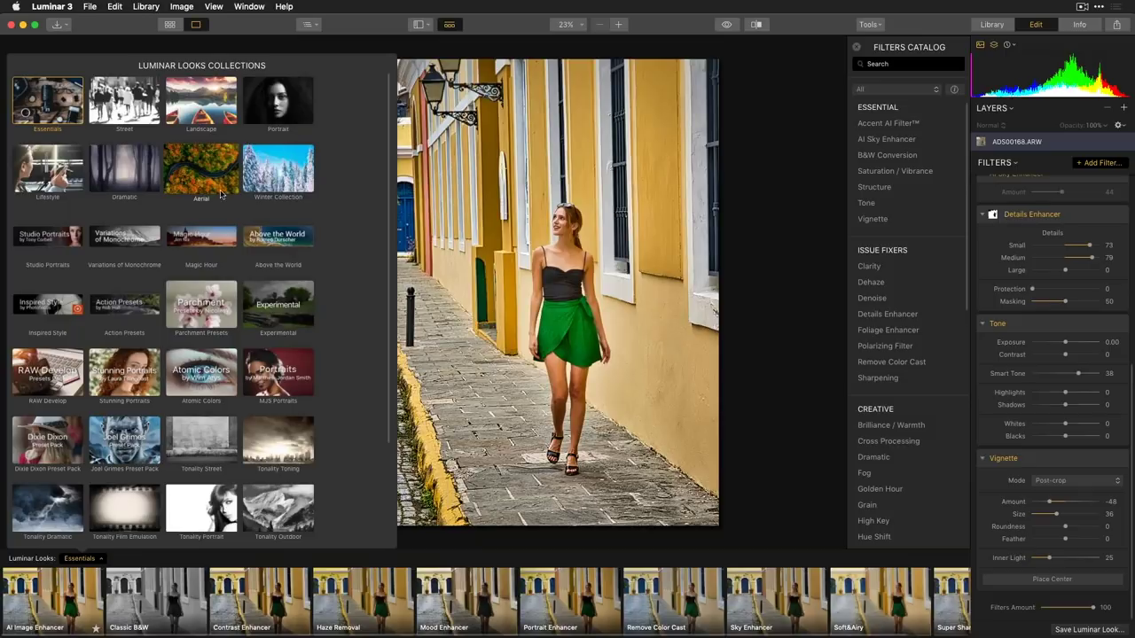
scroll(343, 412, down, 3)
scroll(343, 416, down, 1)
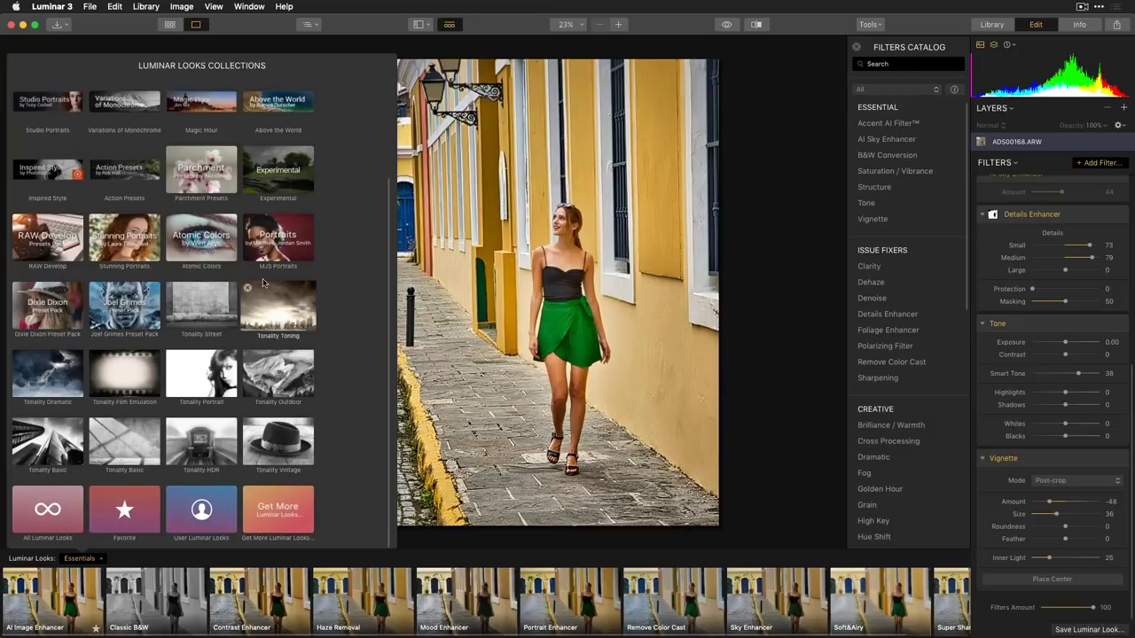
scroll(275, 282, up, 2)
scroll(278, 283, up, 2)
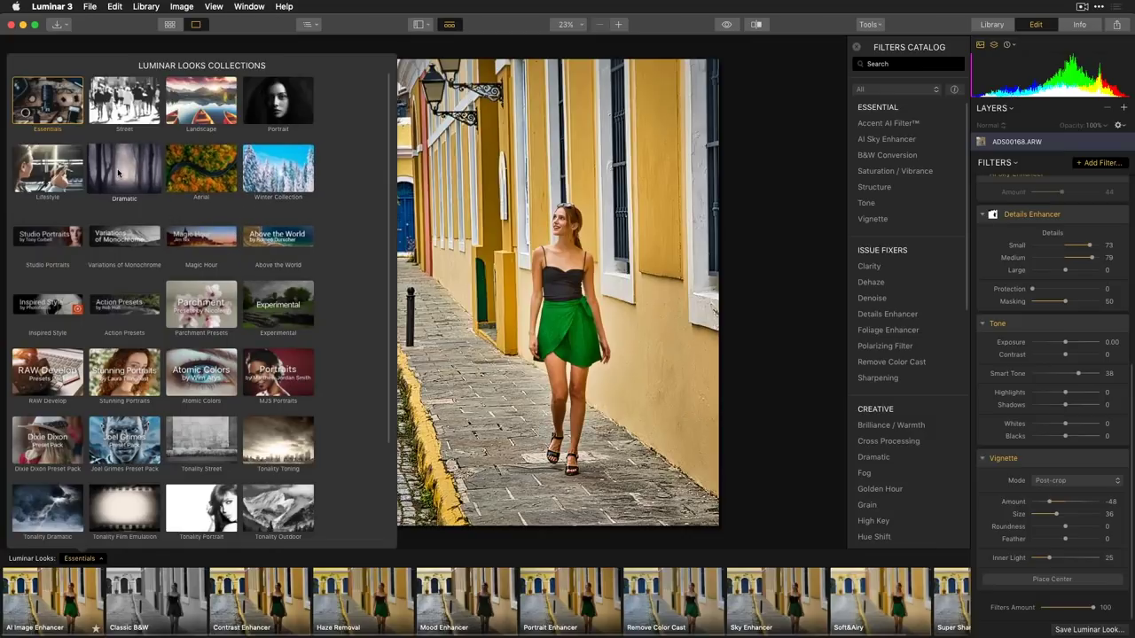
click(27, 173)
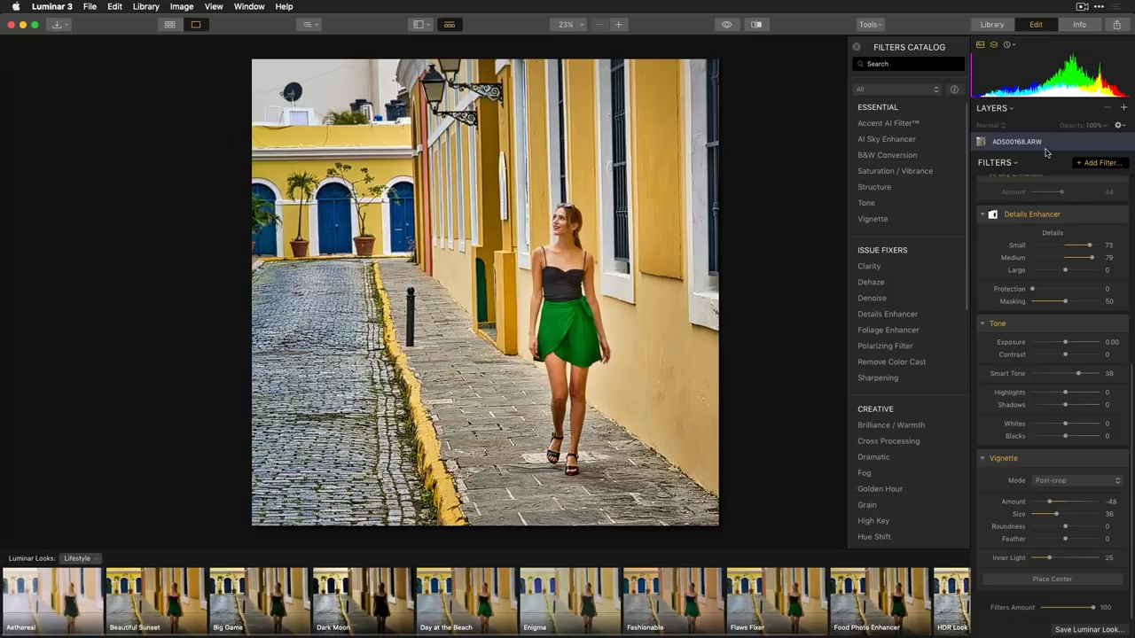
Step: Try the Fashionable, Flaws Fixer and Dark Moon Looks on the photo and check the filters they use
scroll(1064, 457, up, 5)
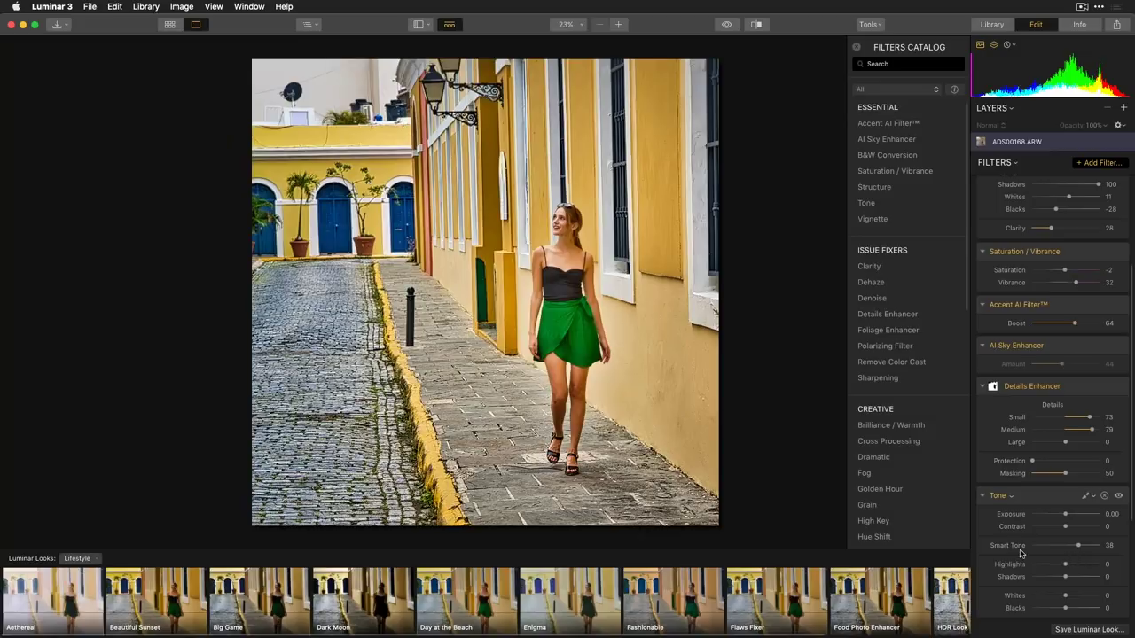
click(667, 595)
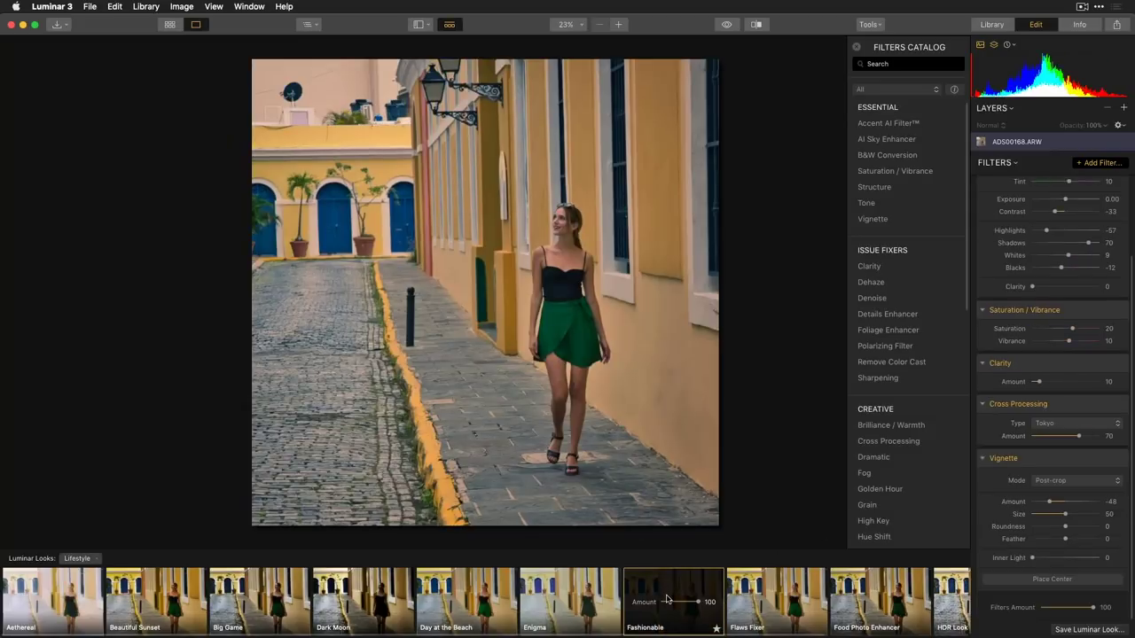
scroll(1064, 381, up, 3)
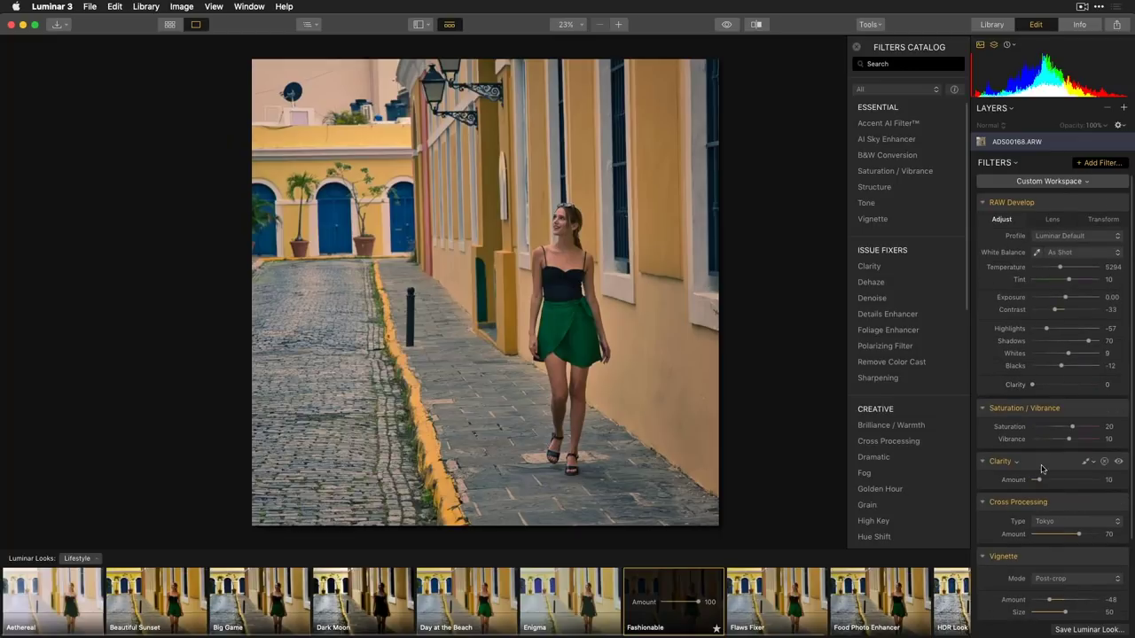
click(773, 613)
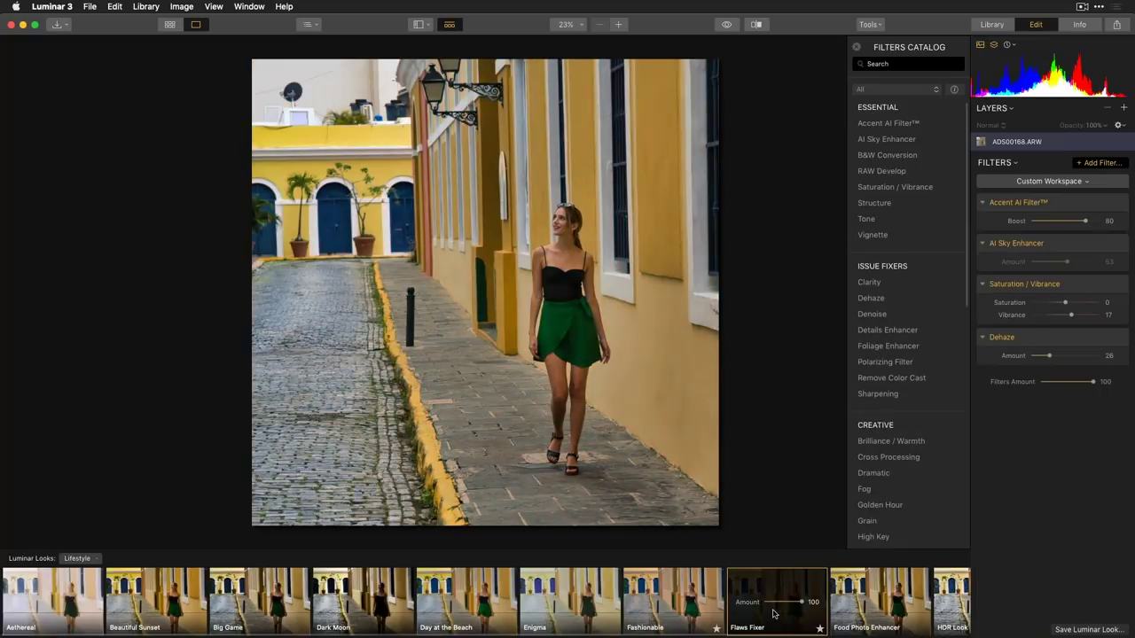
click(374, 610)
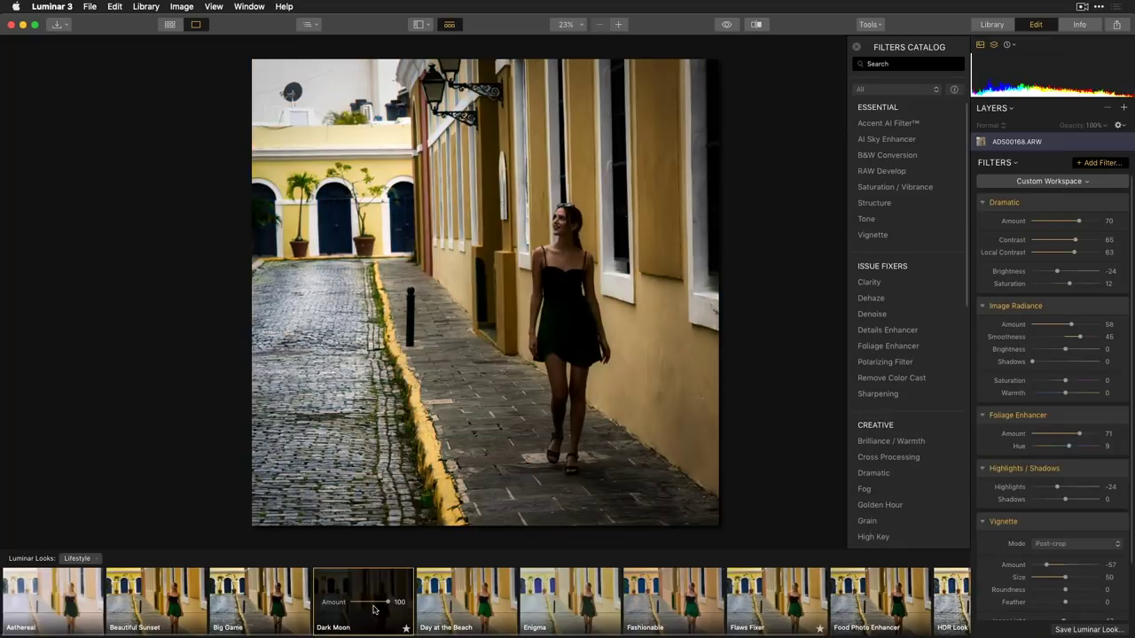
Step: Revert the photo to the Vignette: Amount -48 state in the edit history
click(1007, 44)
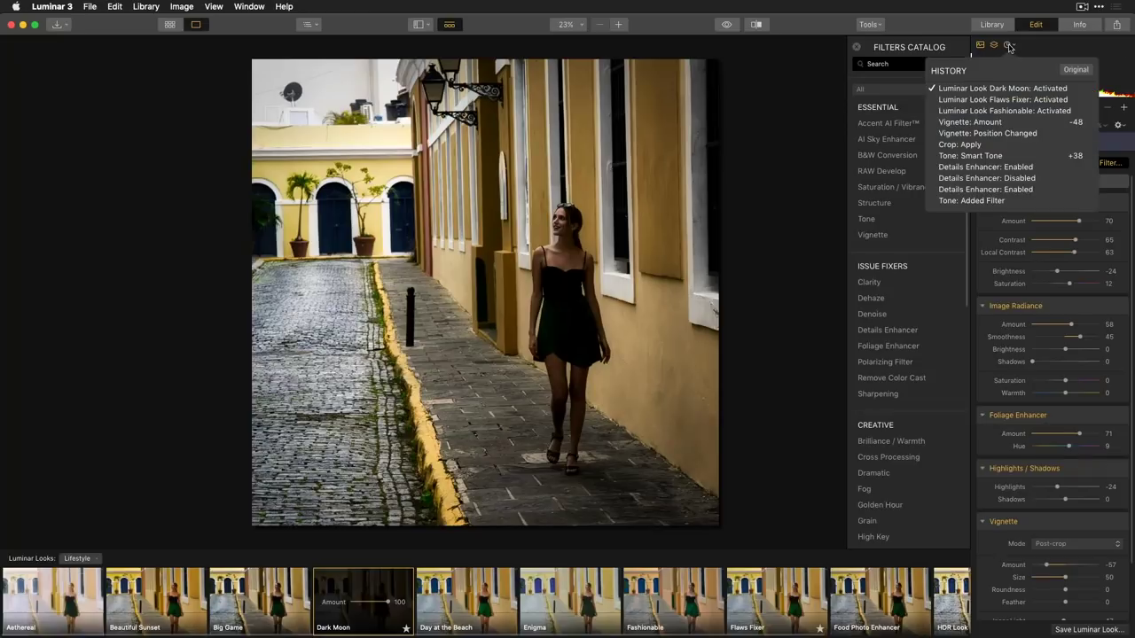
click(1003, 123)
click(826, 334)
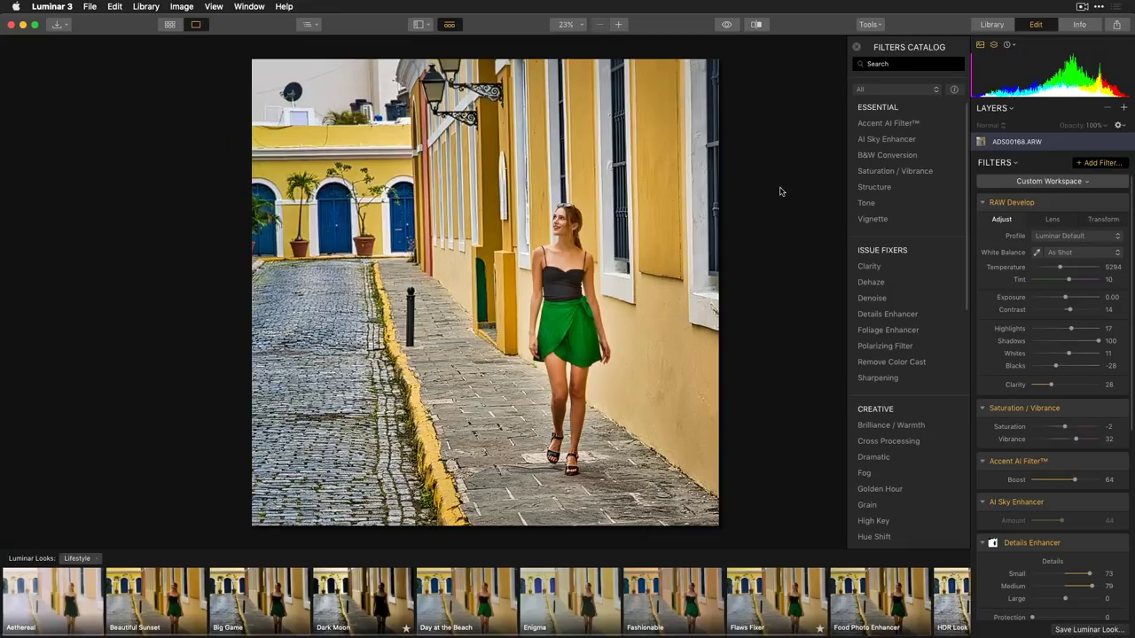
Step: Add a new adjustment layer above the photo and apply the Beautiful Sunset Look to it
click(1124, 108)
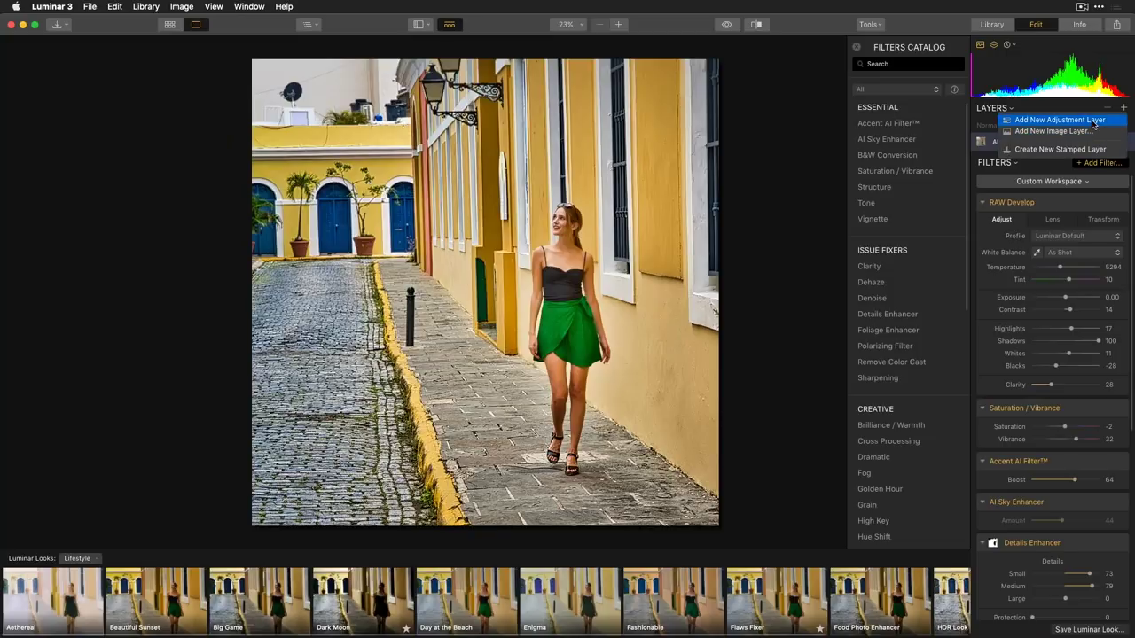
click(1090, 121)
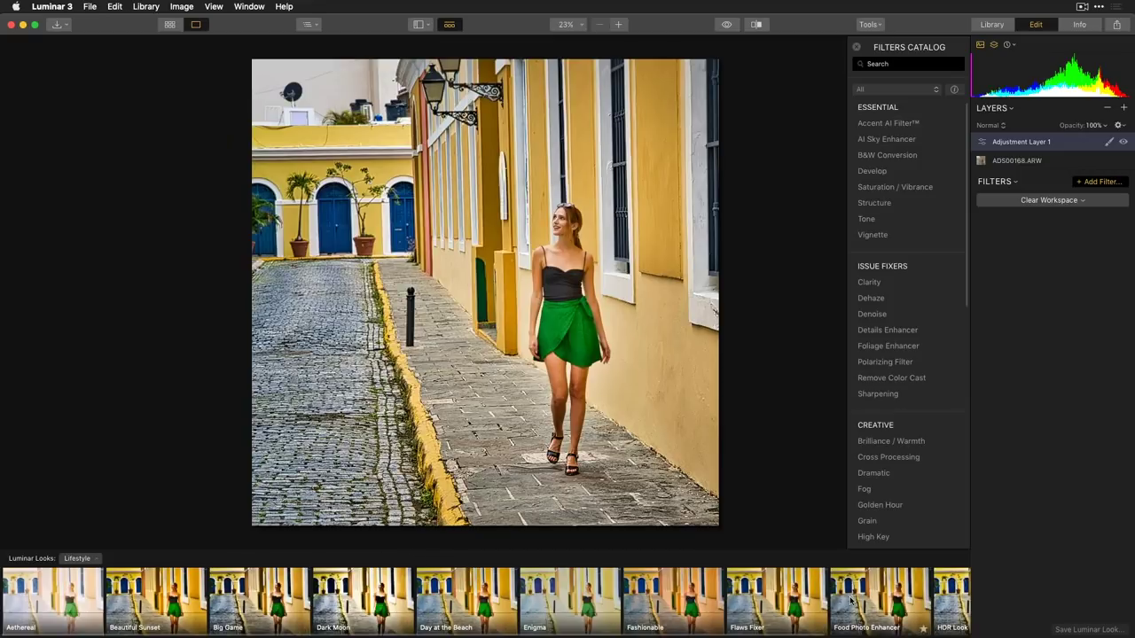
click(166, 620)
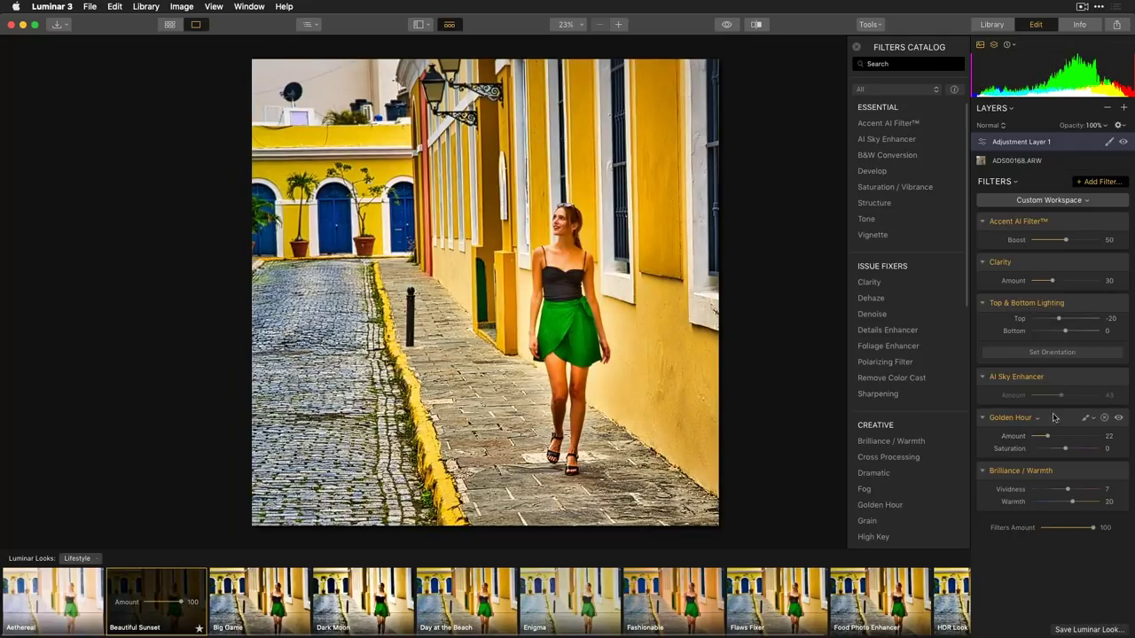
Step: Set the Golden Hour Amount to 13 and turn off the Brilliance / Warmth filter on the adjustment layer
drag(1046, 437, 1043, 439)
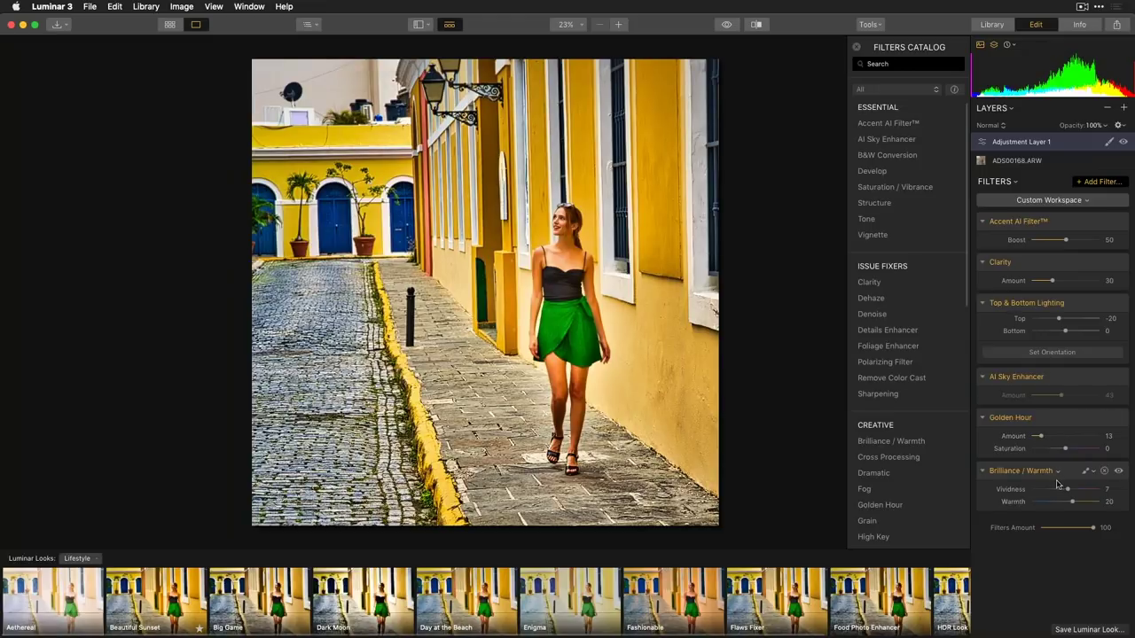
click(1118, 472)
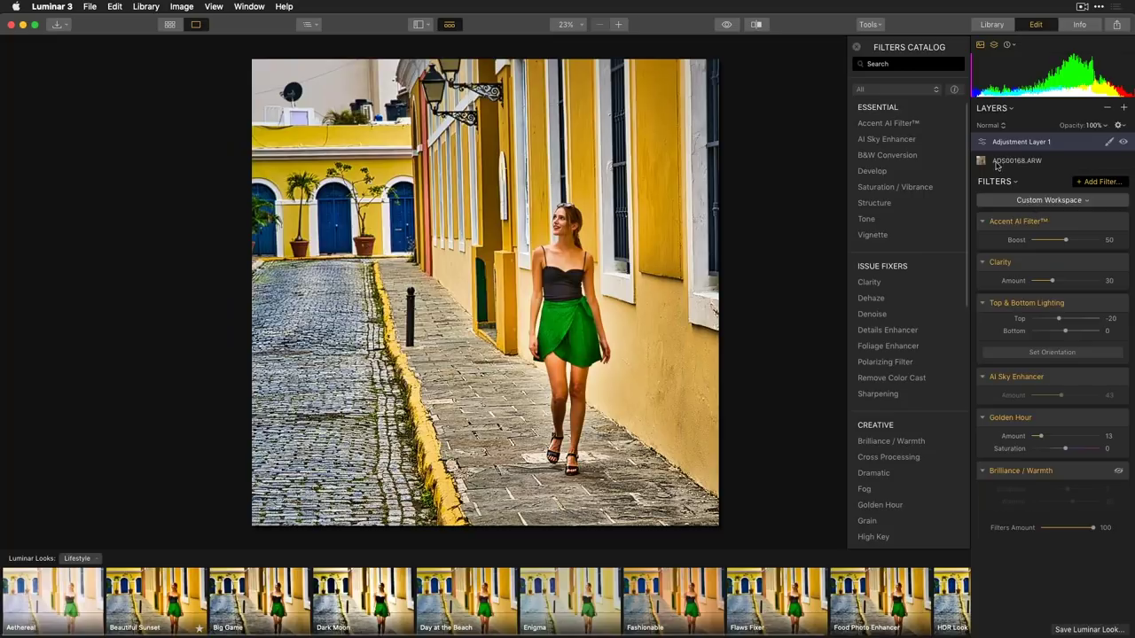
Step: Compare the photo with the adjustment layer hidden and shown, and check the filters of the base layer
click(1123, 143)
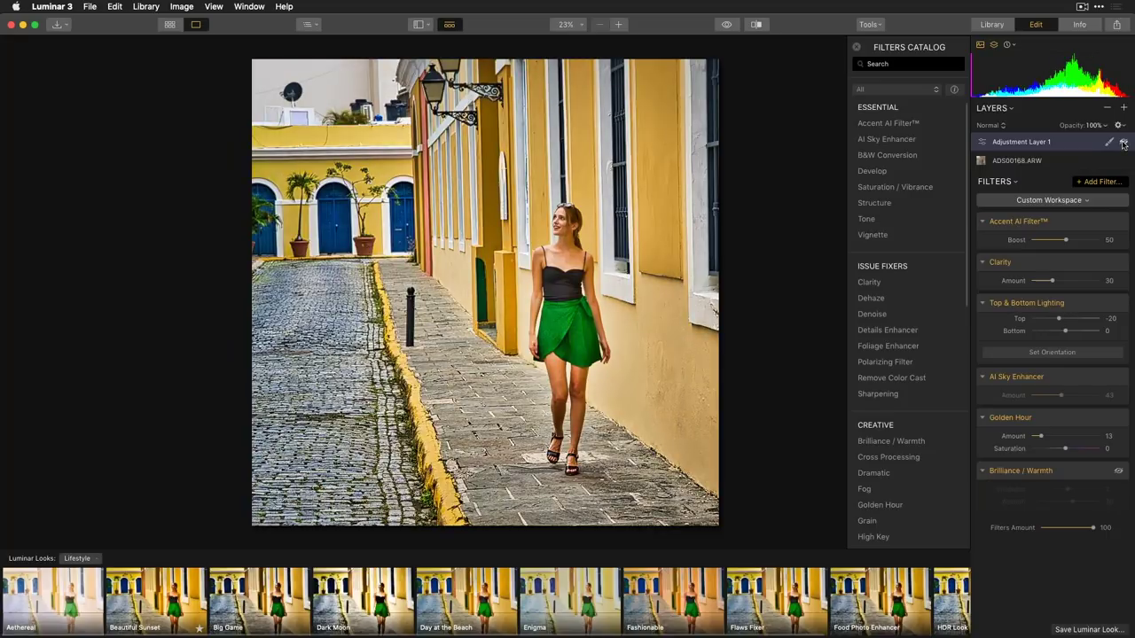
click(1123, 143)
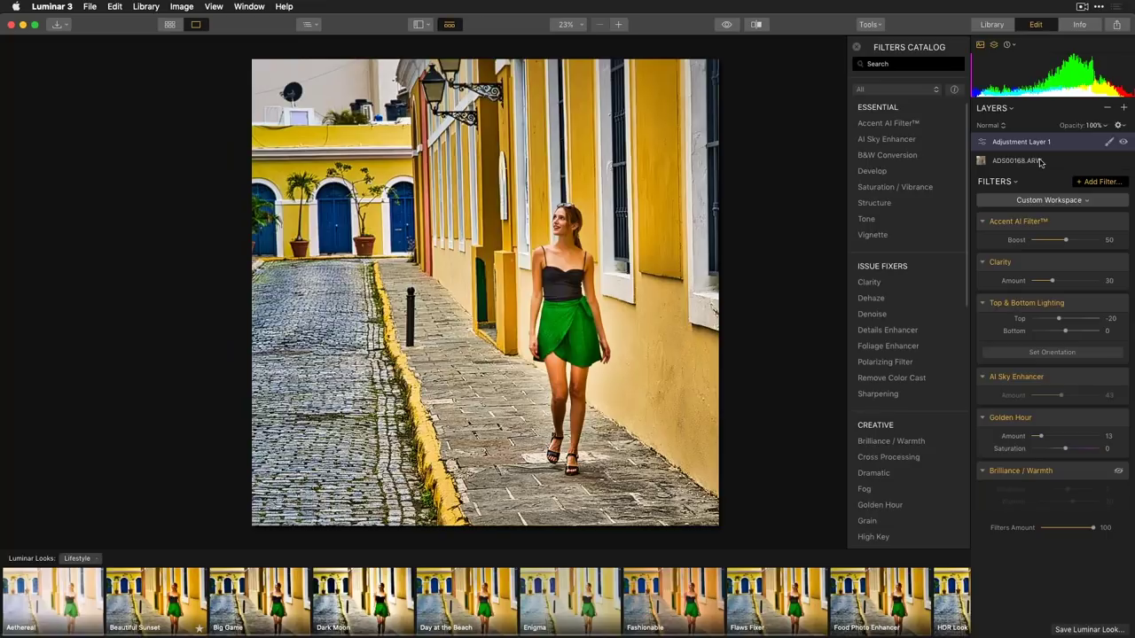
click(1039, 161)
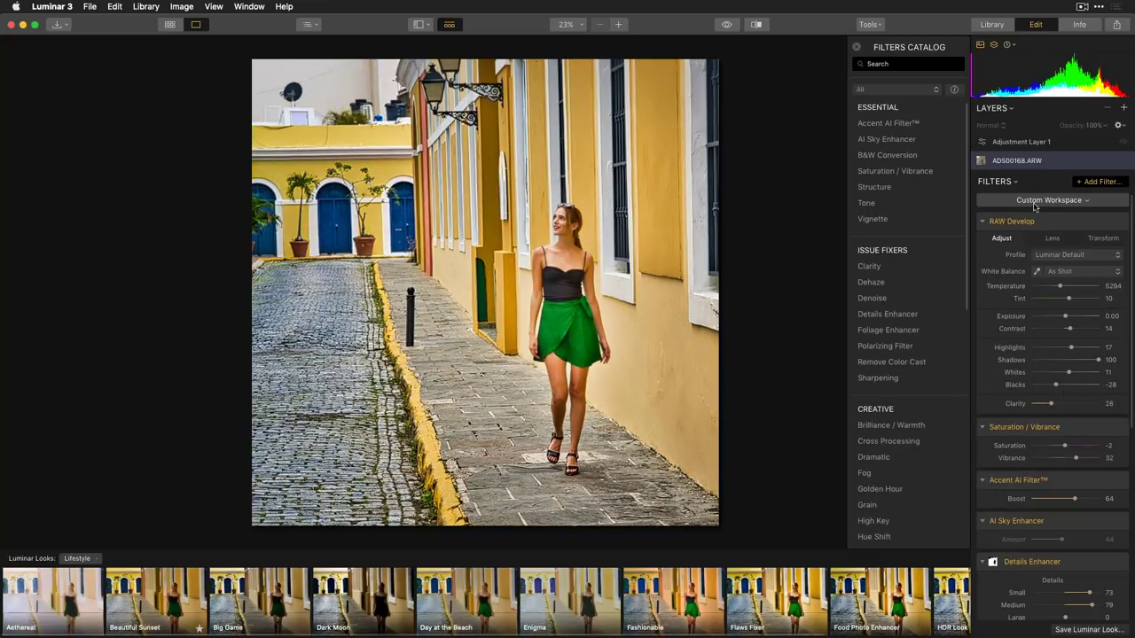
click(1026, 143)
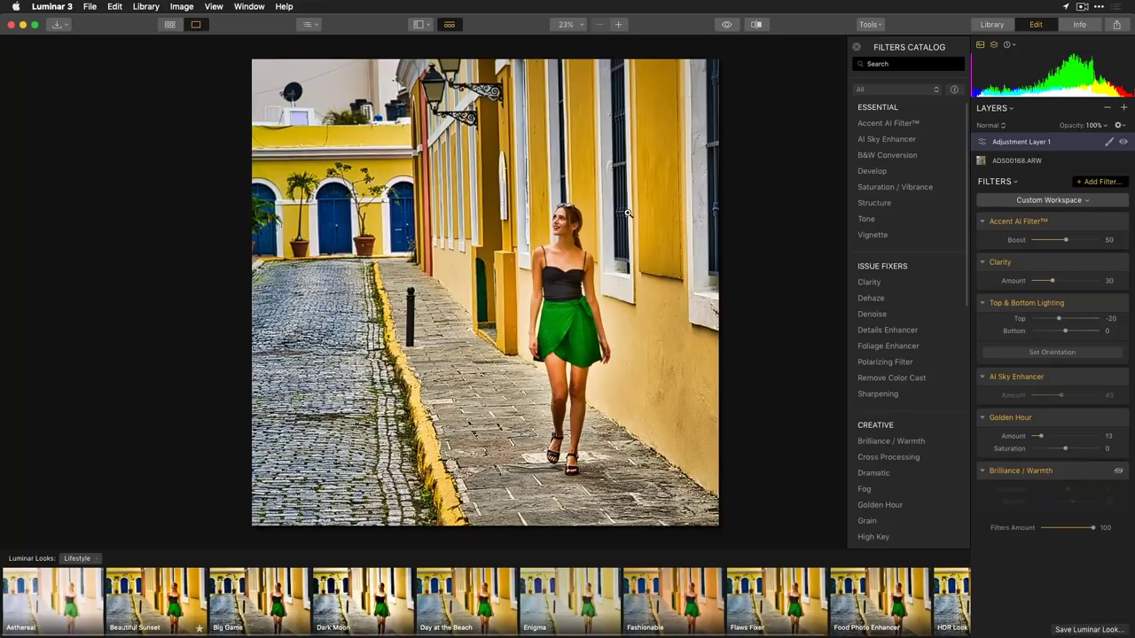
Step: Add a radial mask centered on the woman to the adjustment layer and reshape it into a tall, slightly tilted ellipse
click(1106, 144)
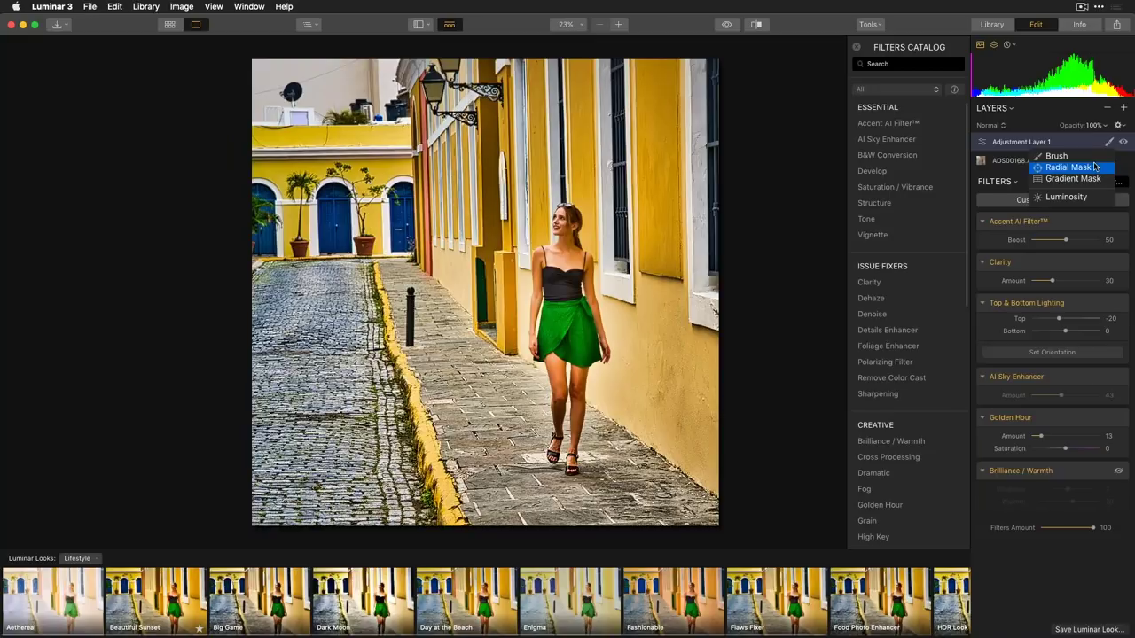
click(1094, 167)
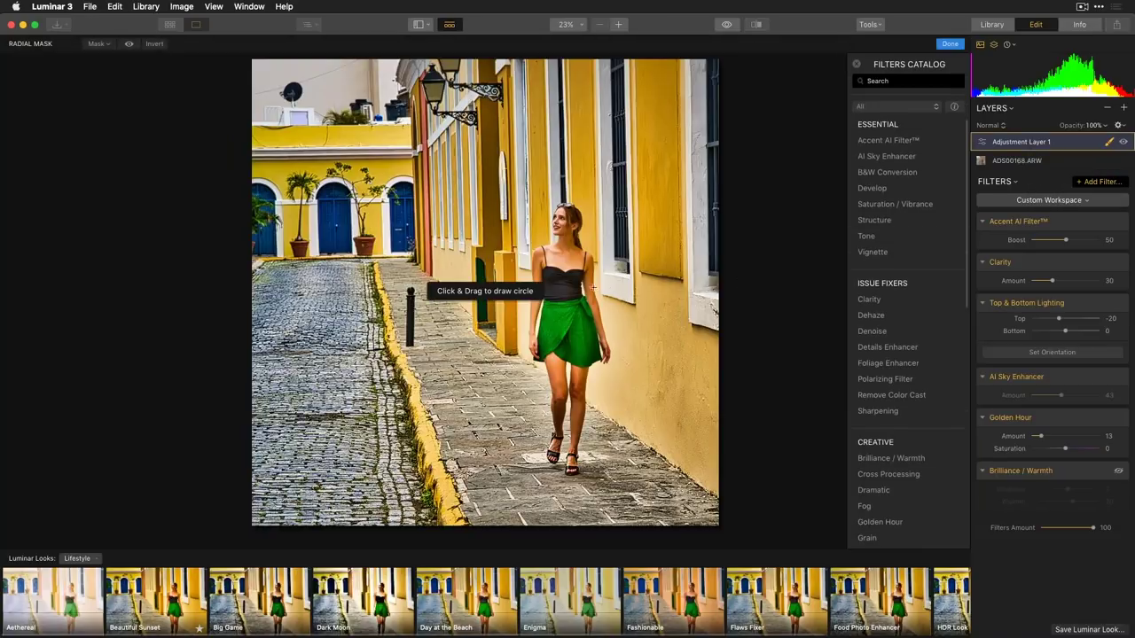
drag(566, 280, 624, 324)
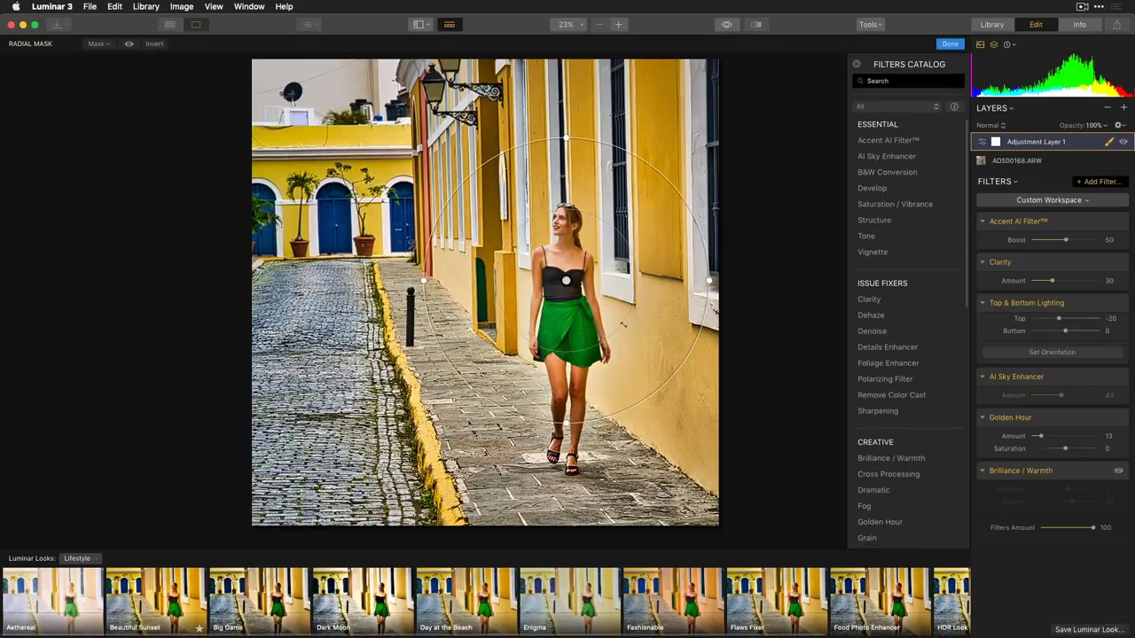
drag(565, 422, 565, 448)
drag(432, 281, 441, 280)
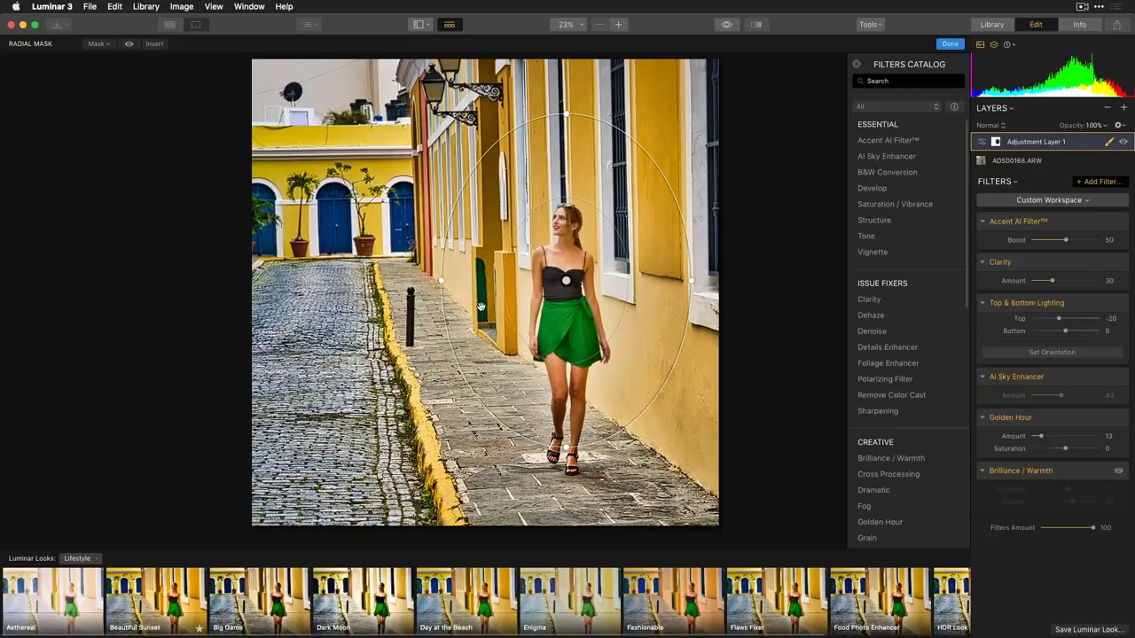
drag(566, 447, 613, 521)
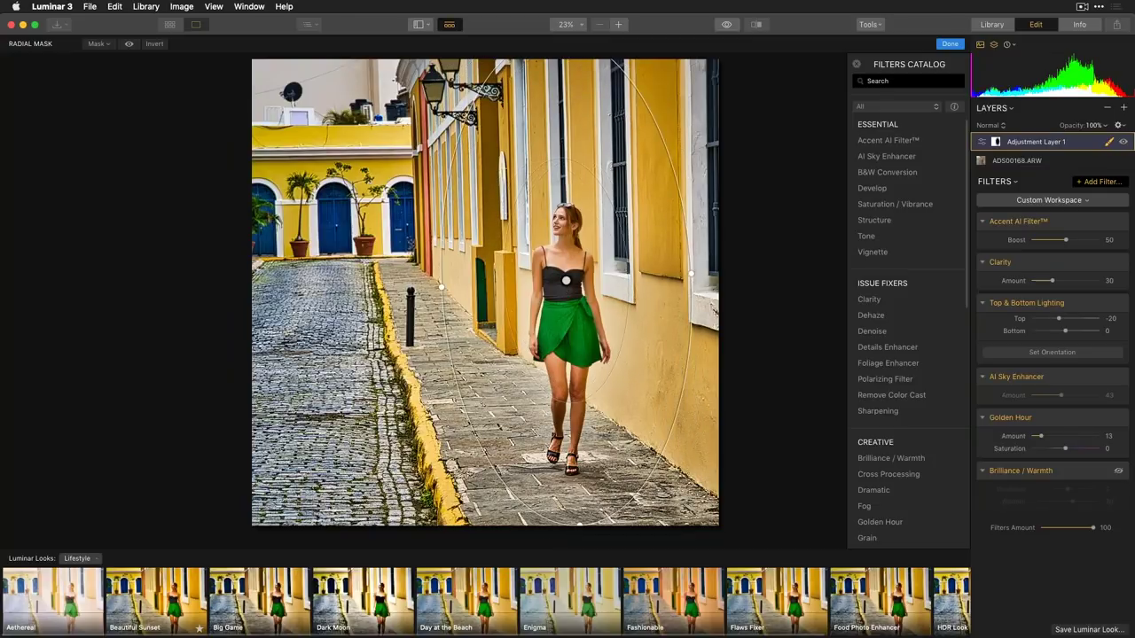
Step: Preview the radial mask overlay and compare the mask's inverted and original coverage
click(130, 44)
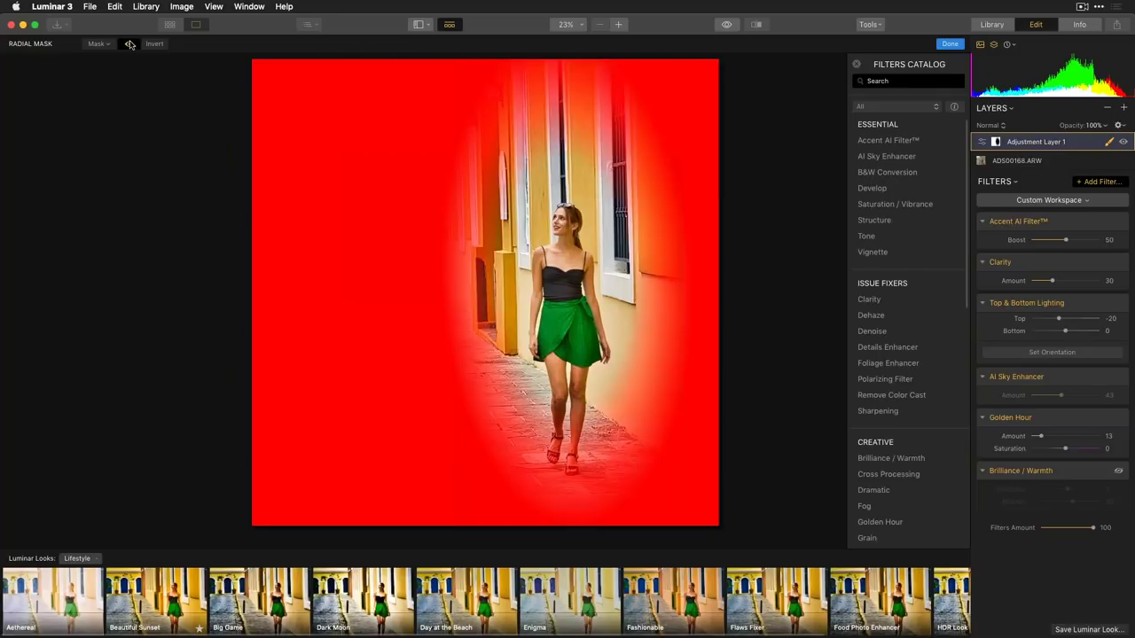
click(129, 45)
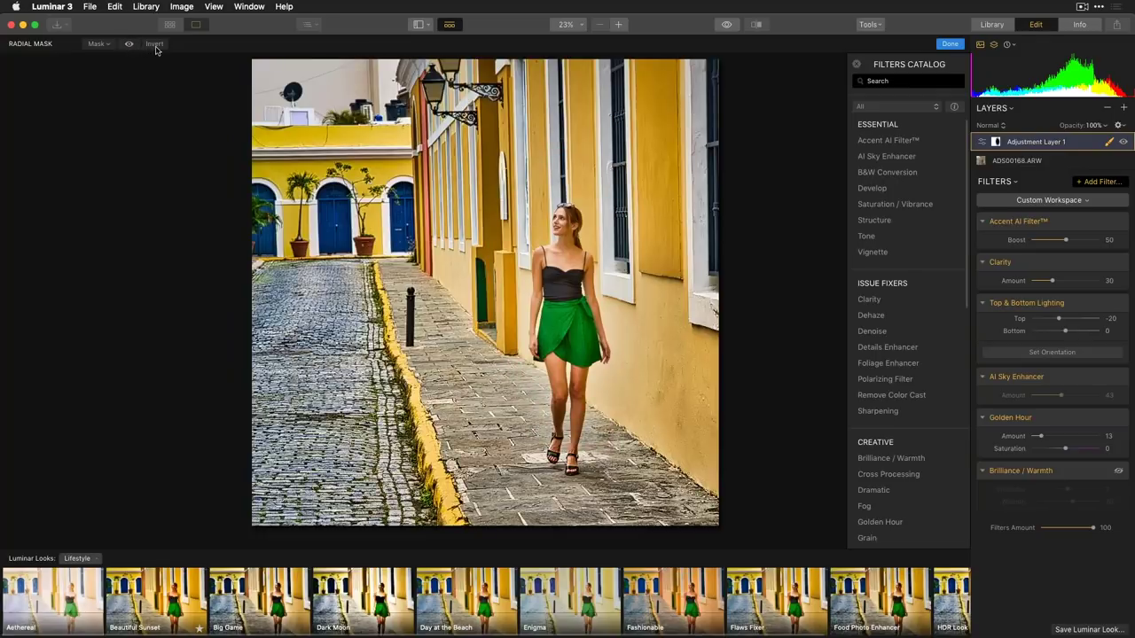
click(156, 46)
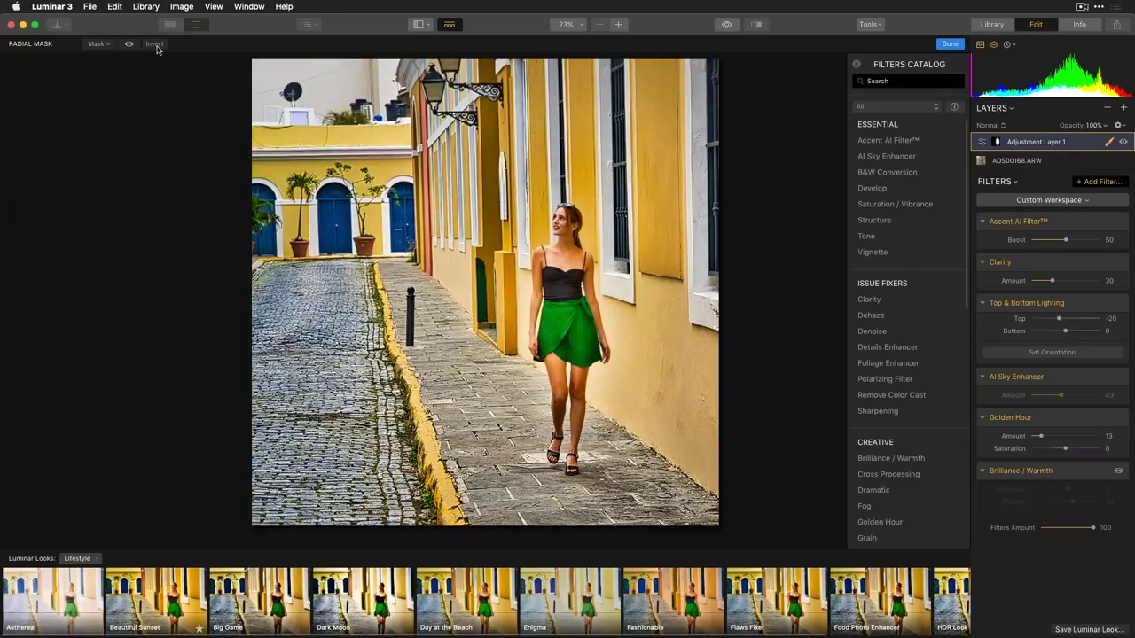
click(156, 46)
click(156, 46)
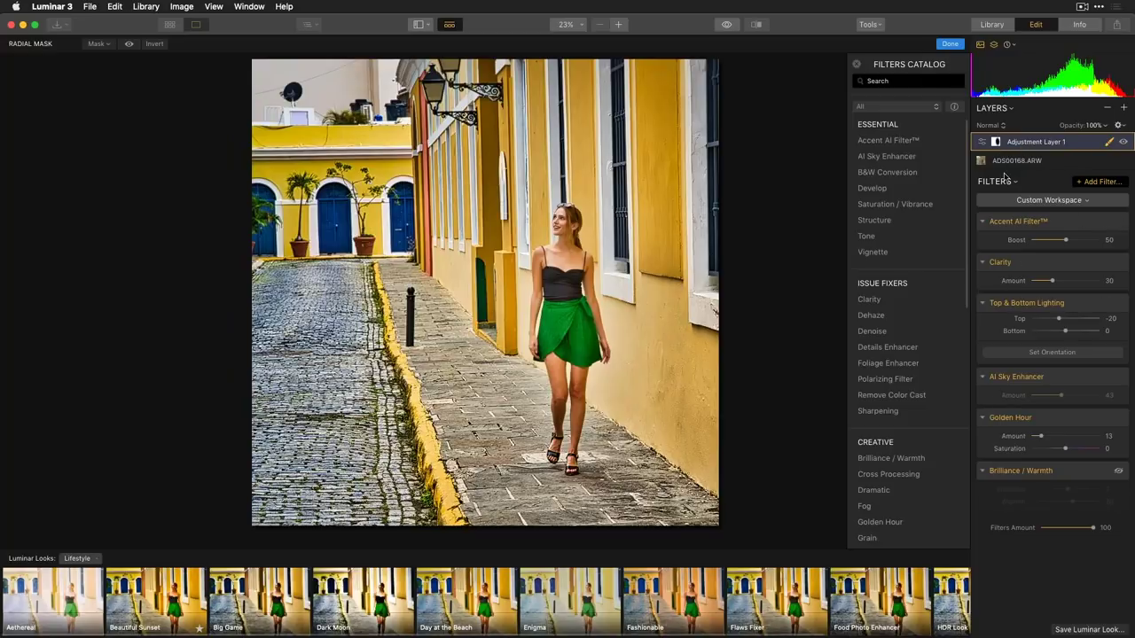
Step: Review the blend modes available for the Clarity filter and finish the radial mask on the adjustment layer
click(1014, 264)
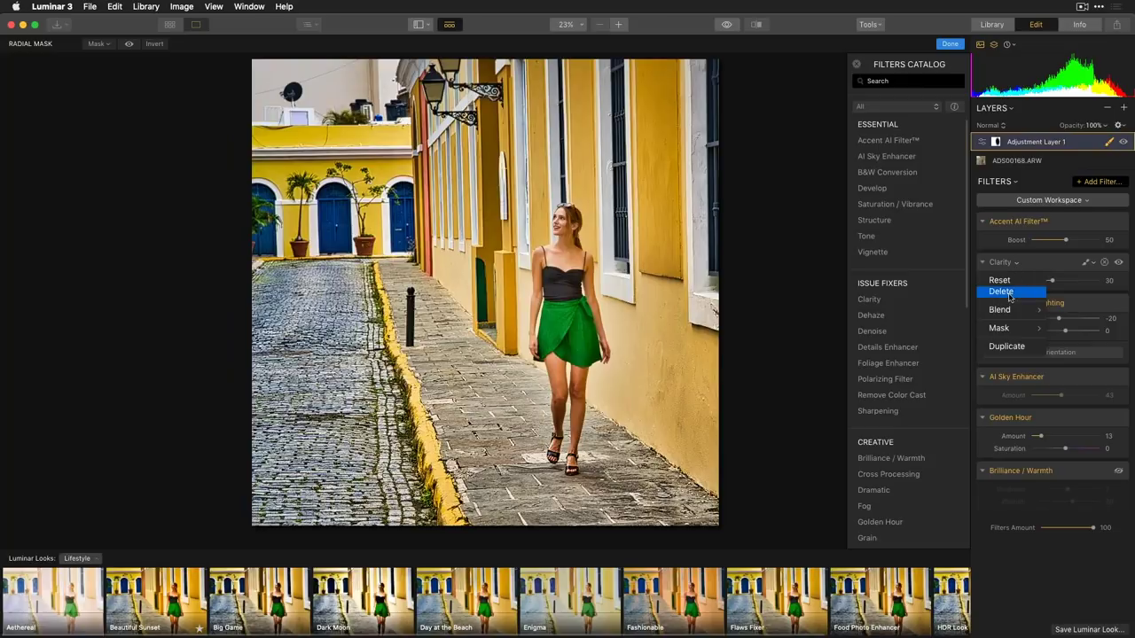
mouse_move(1007, 311)
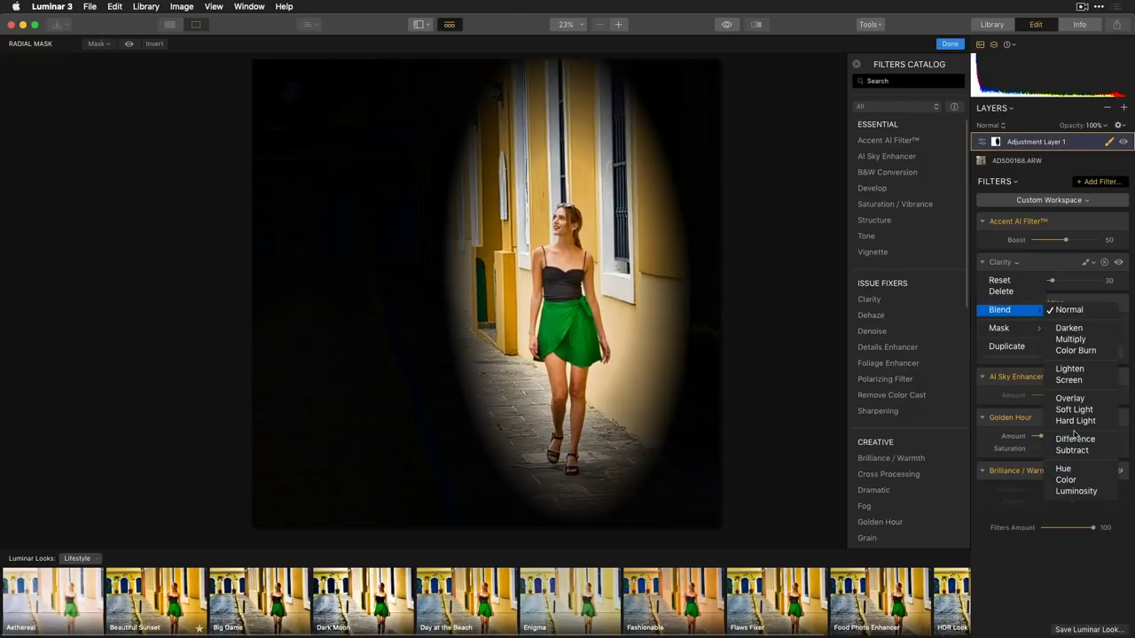
click(1110, 142)
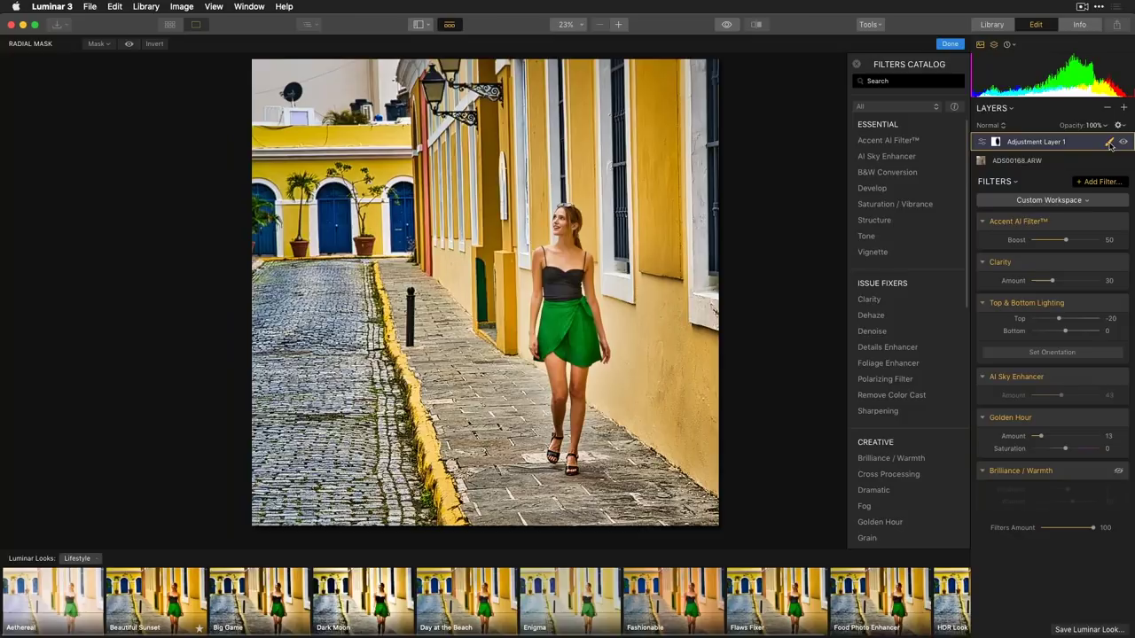
key(Return)
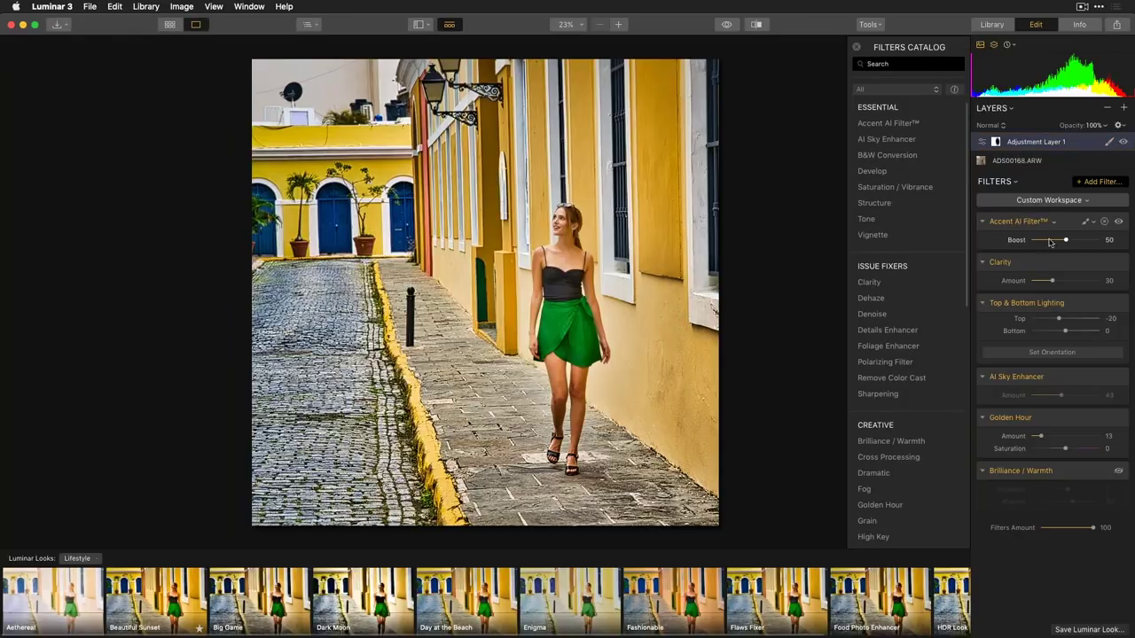
Step: Examine the Brilliance / Warmth filter options and the blend modes offered for the Golden Hour filter
click(1058, 474)
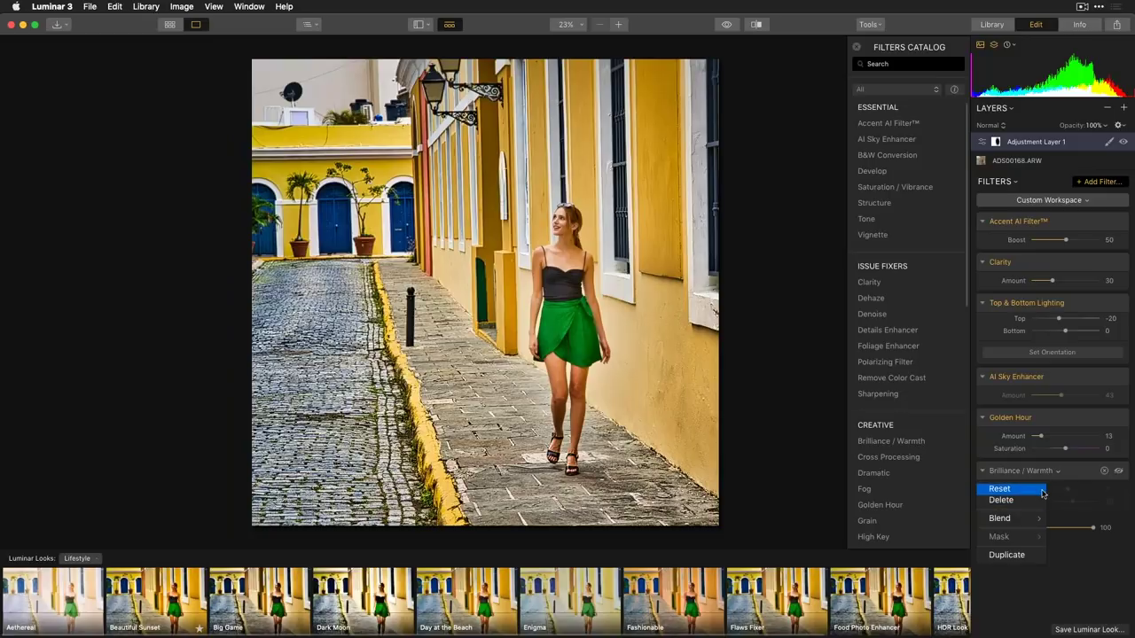
click(1068, 424)
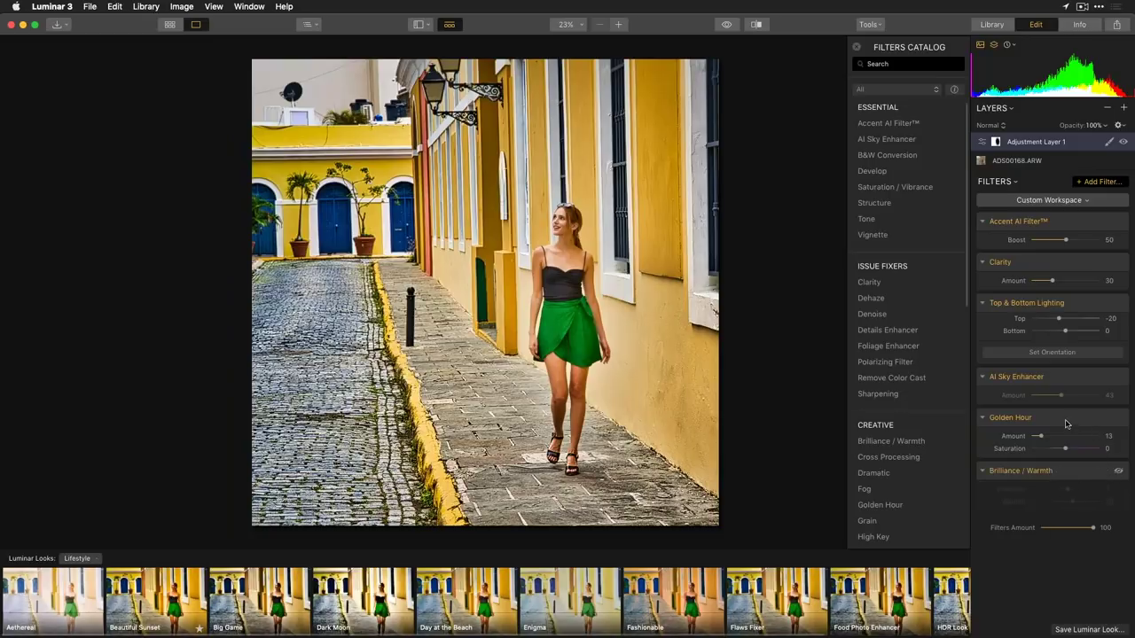
click(1036, 421)
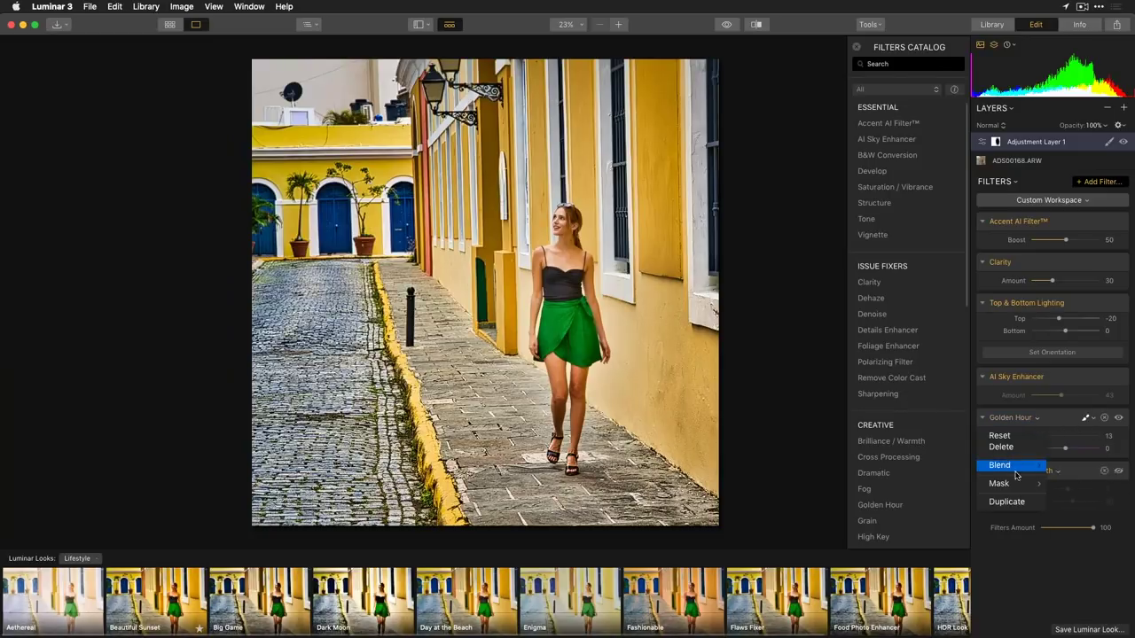
mouse_move(1017, 483)
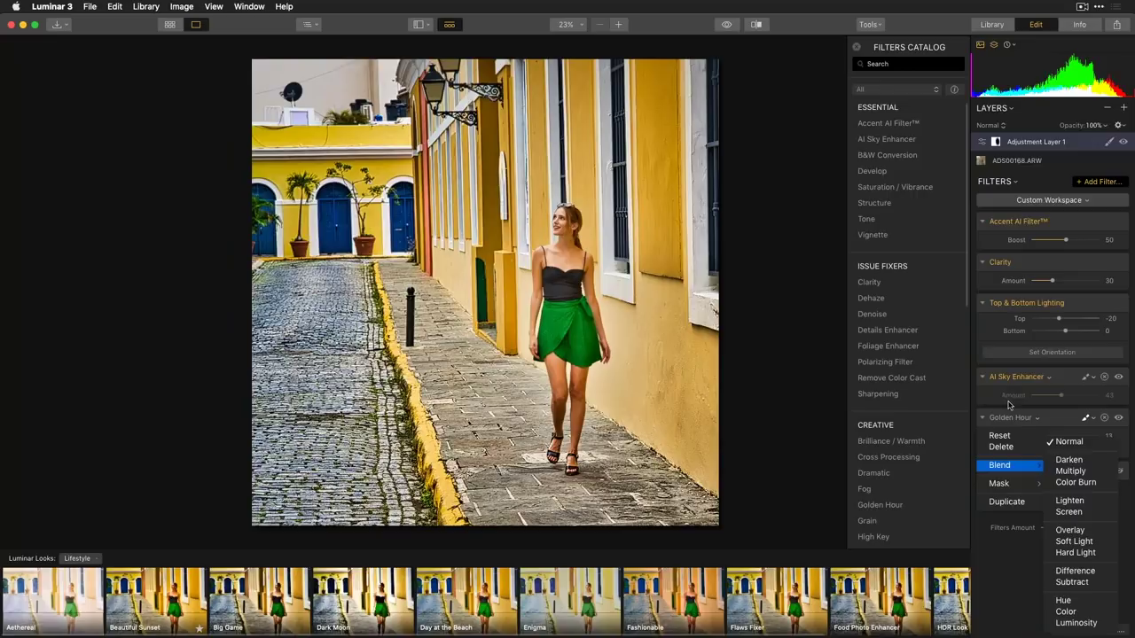
click(1003, 567)
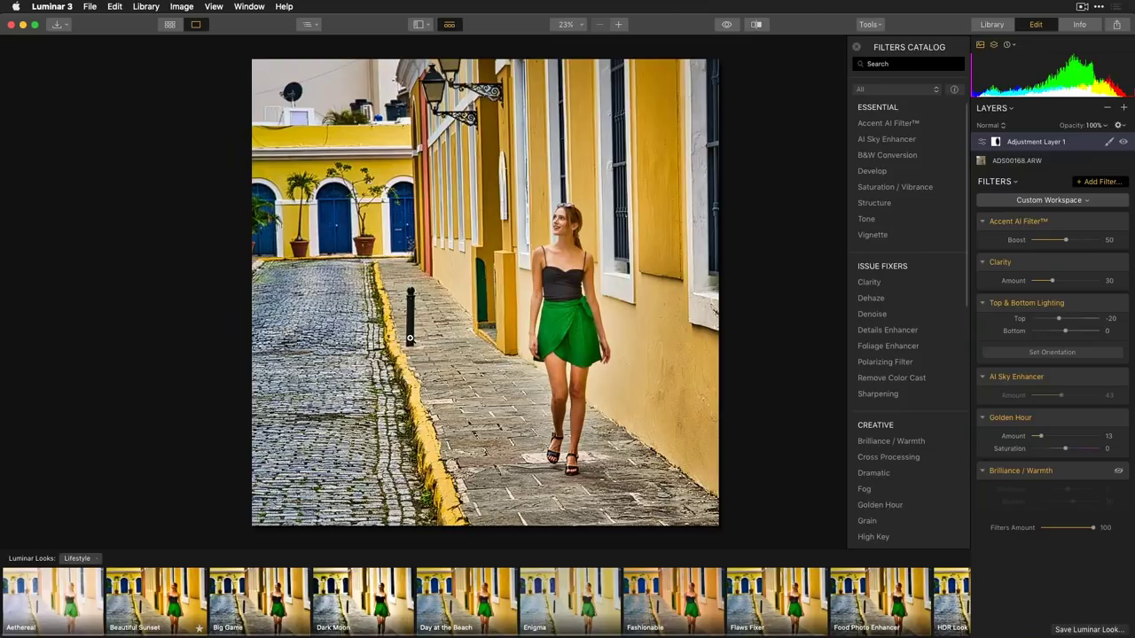
Step: Inspect the black sidewalk post and the woman at 100% zoom, with the filters catalog closed
key(z)
drag(295, 431, 378, 357)
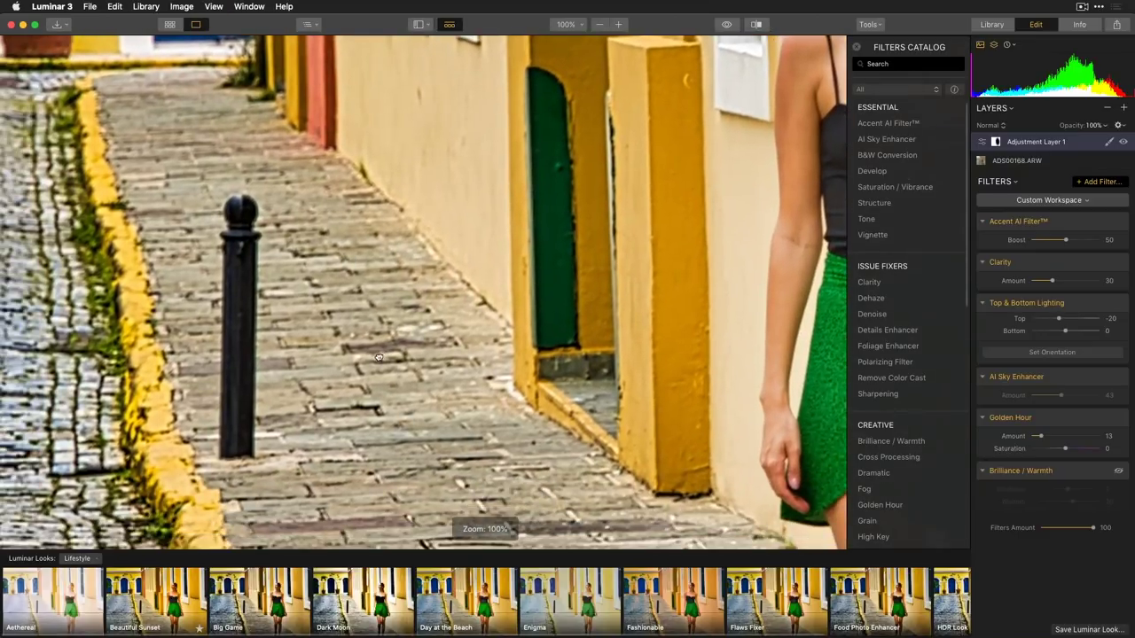
key(g)
key(d)
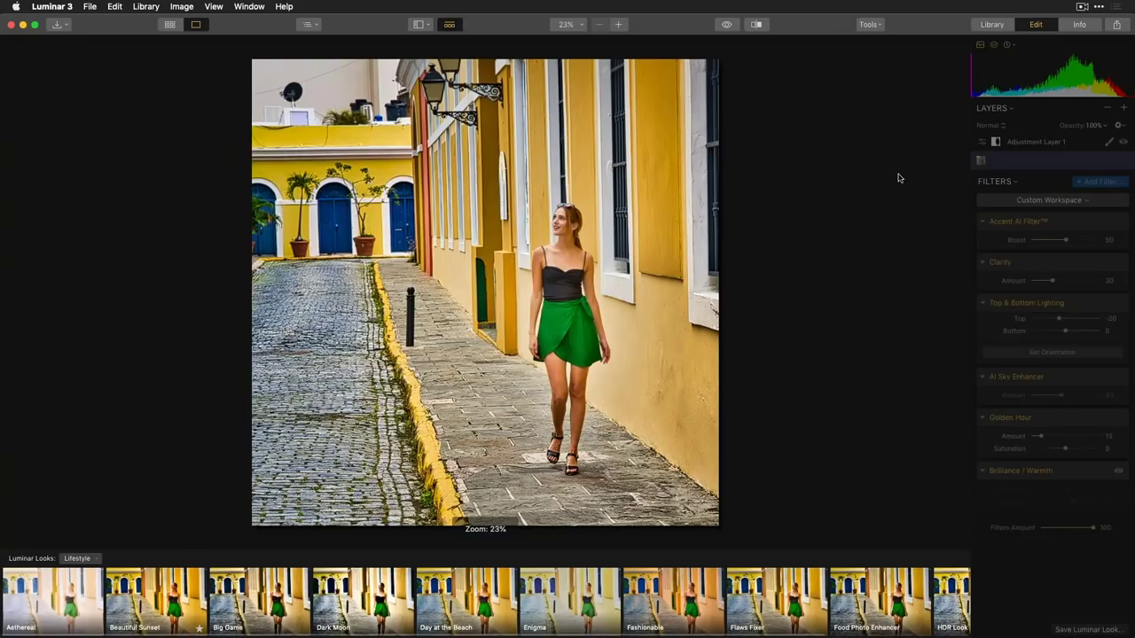
click(692, 179)
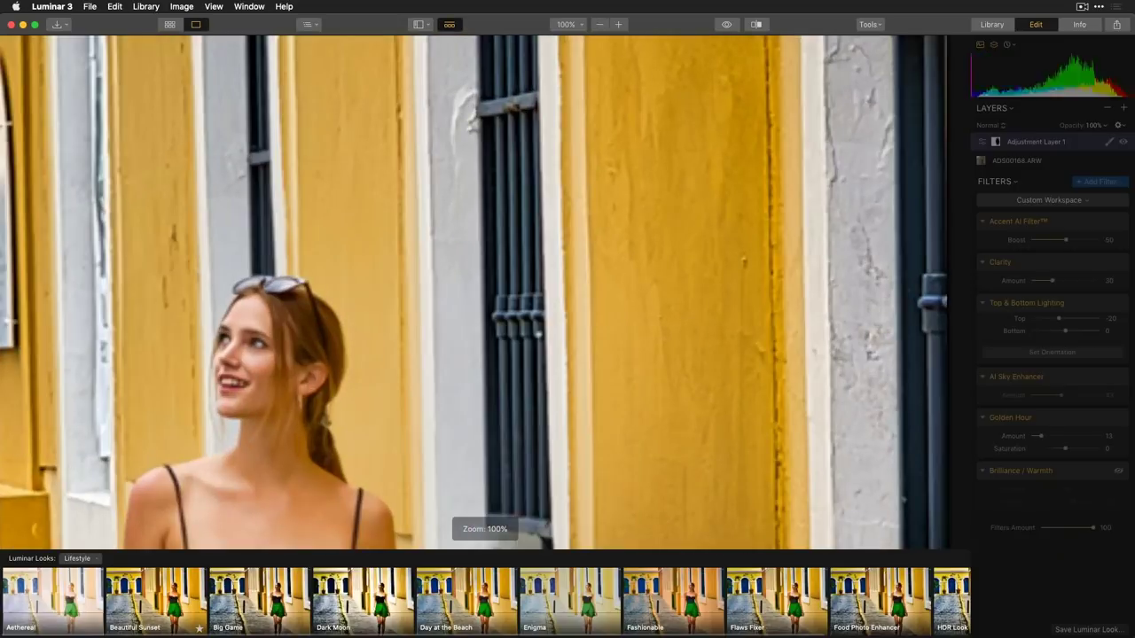
click(538, 334)
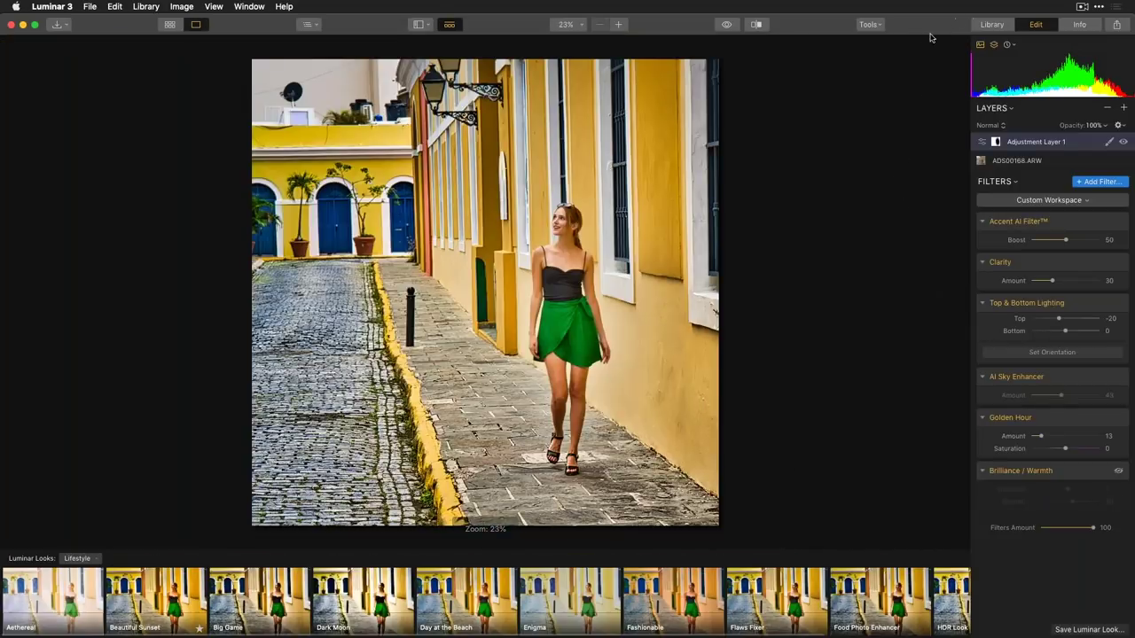
Step: Remove the black post from the sidewalk with the Clone & Stamp tool, using a brush size of 52
click(885, 24)
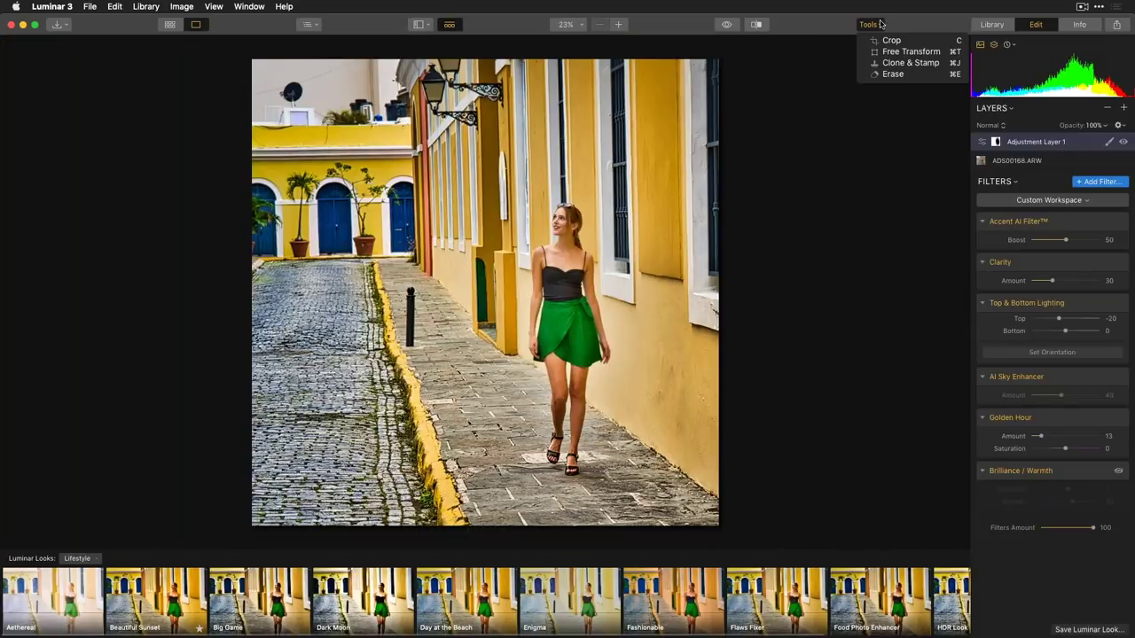
click(901, 63)
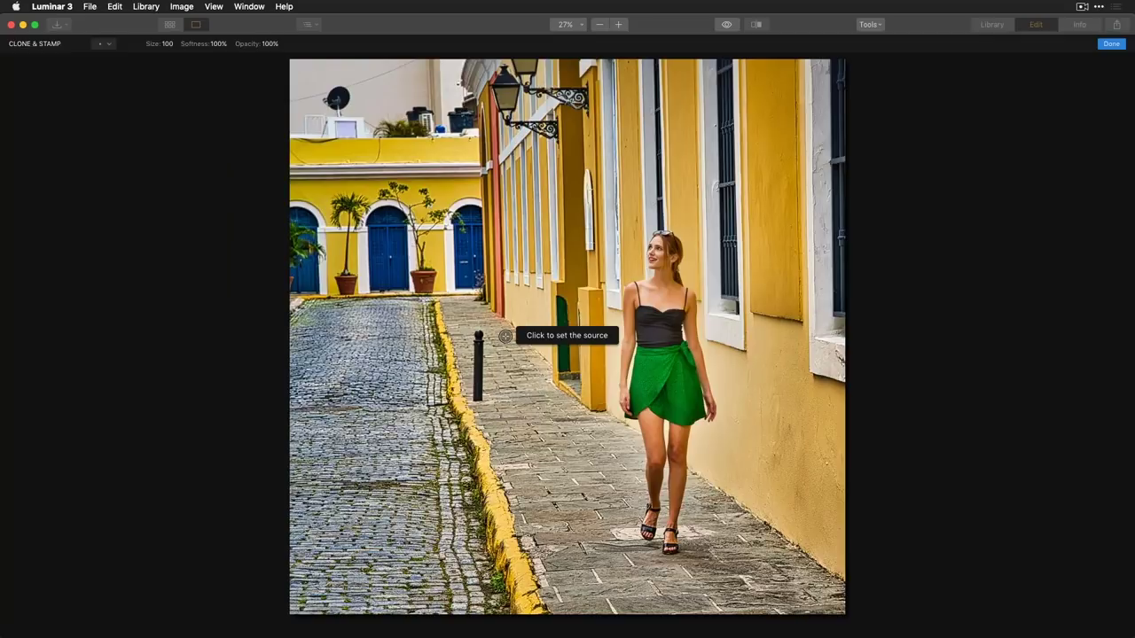
key(bracketleft)
key(bracketleft)
key(bracketleft)
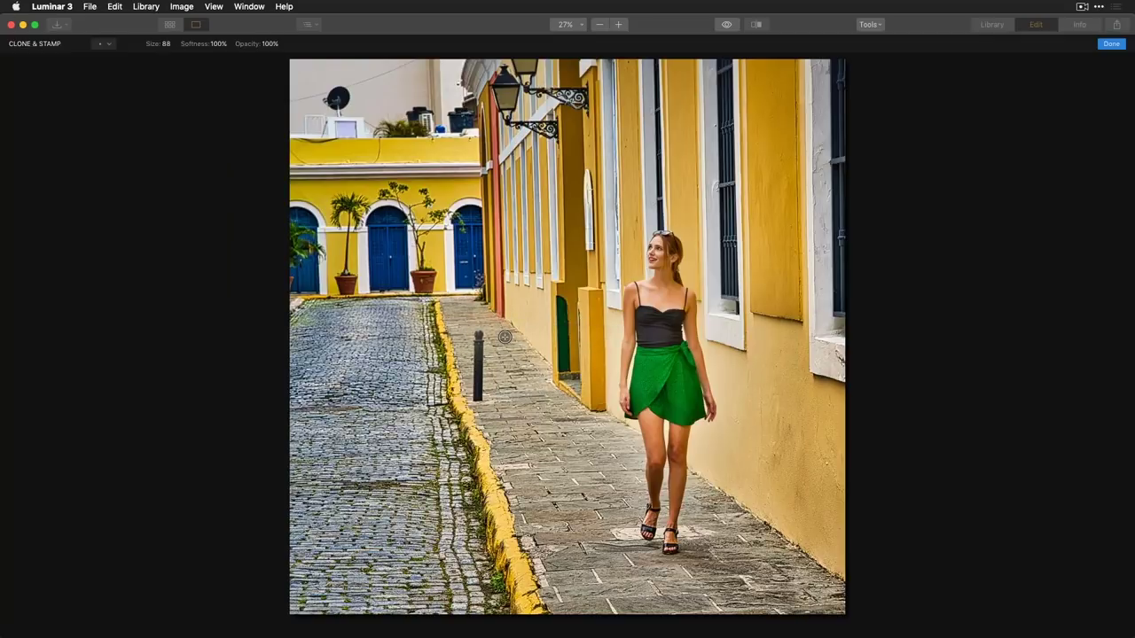
key(bracketleft)
key(bracketleft)
key(bracketleft)
key(bracketleft)
key(bracketleft)
key(bracketleft)
key(bracketright)
key(bracketright)
key(bracketright)
mouse_move(479, 334)
mouse_down()
mouse_move(477, 397)
mouse_move(490, 387)
mouse_move(524, 421)
mouse_move(478, 382)
mouse_move(506, 387)
mouse_move(499, 363)
mouse_move(549, 373)
mouse_move(539, 397)
mouse_move(514, 398)
mouse_move(533, 418)
mouse_move(501, 399)
mouse_up()
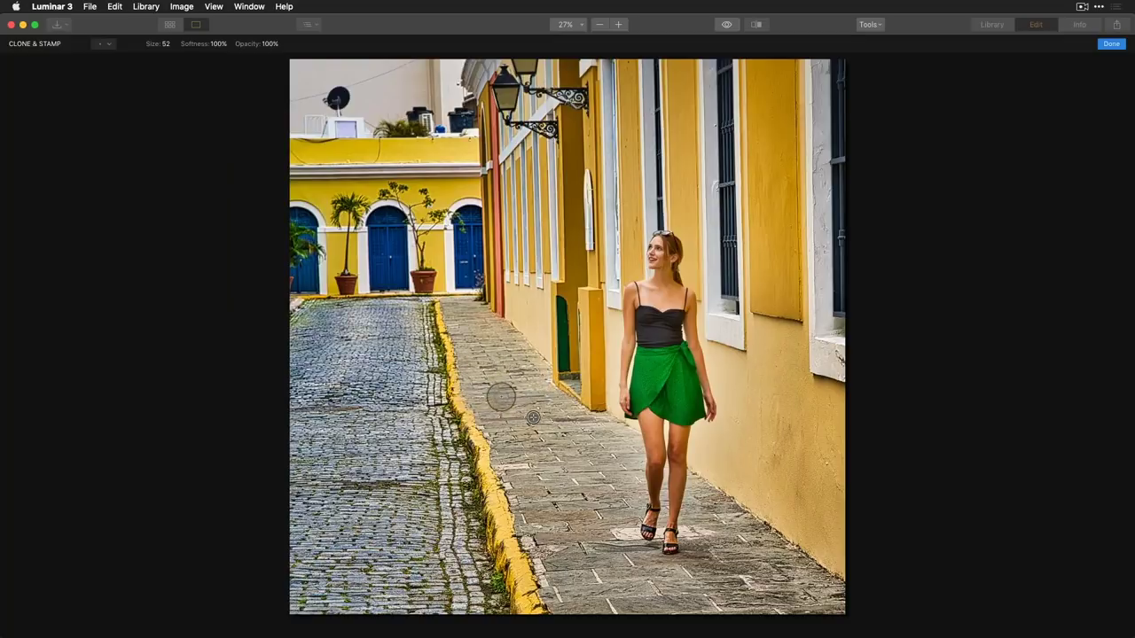
Step: Lower the Clone & Stamp opacity to 75% and apply the retouching to the photo
drag(252, 45, 236, 45)
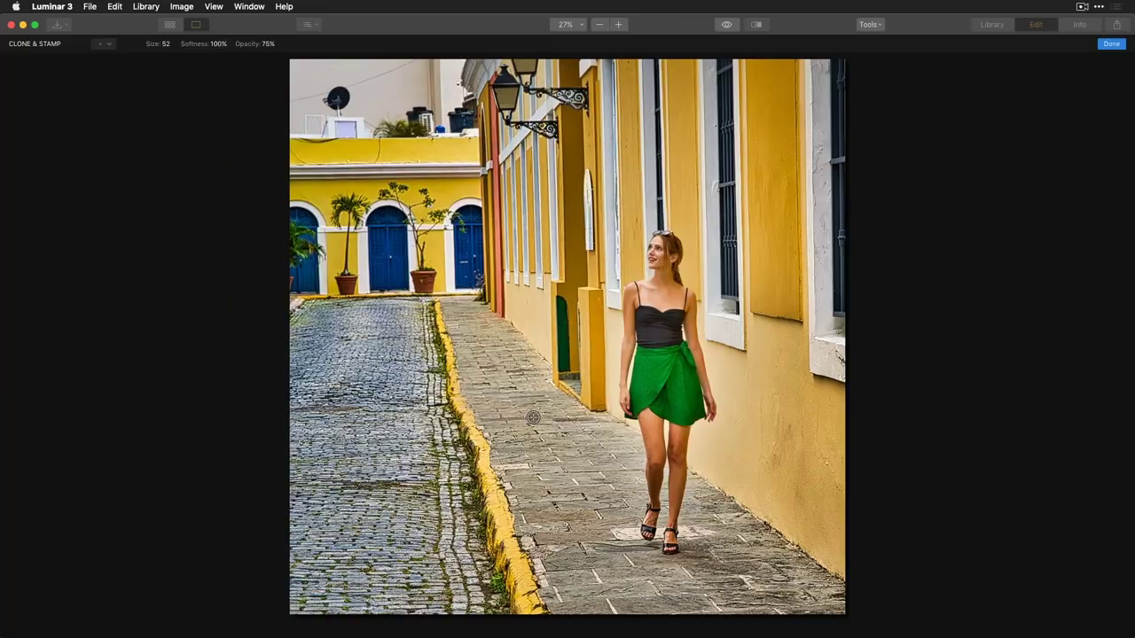
click(1111, 45)
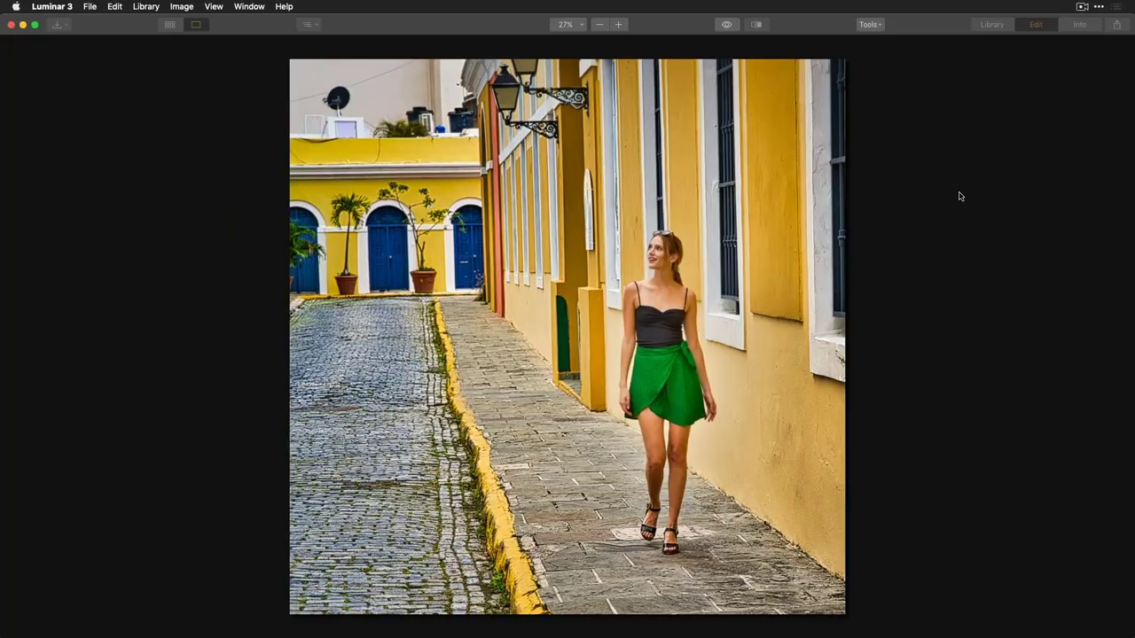
key(d)
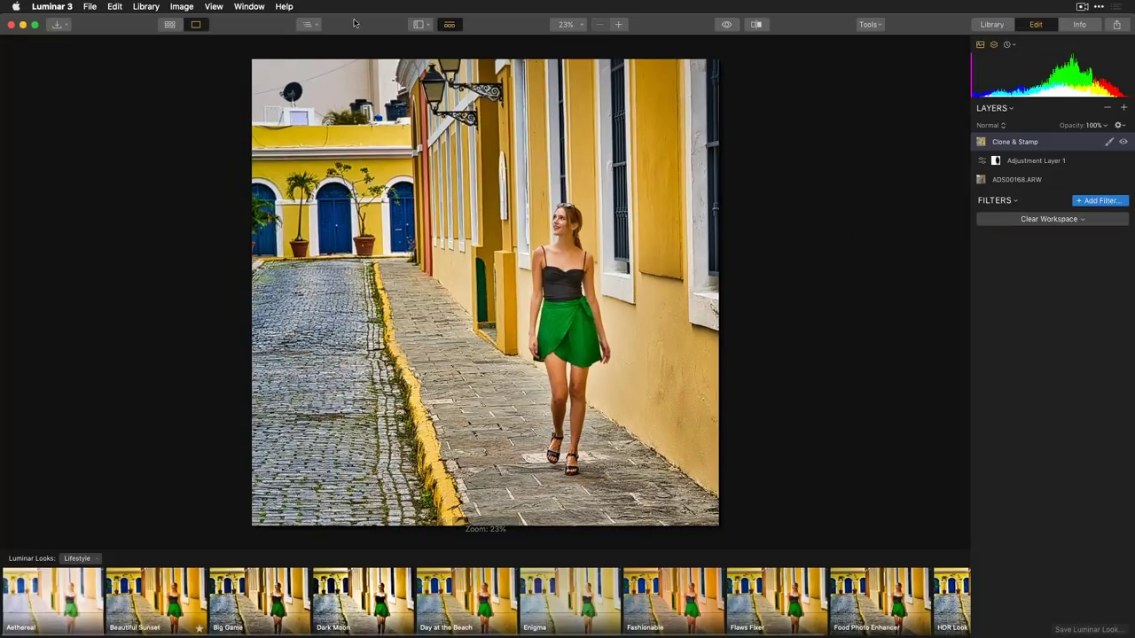
Step: Compare the original and edited street portrait in full and in a split before/after view
click(727, 26)
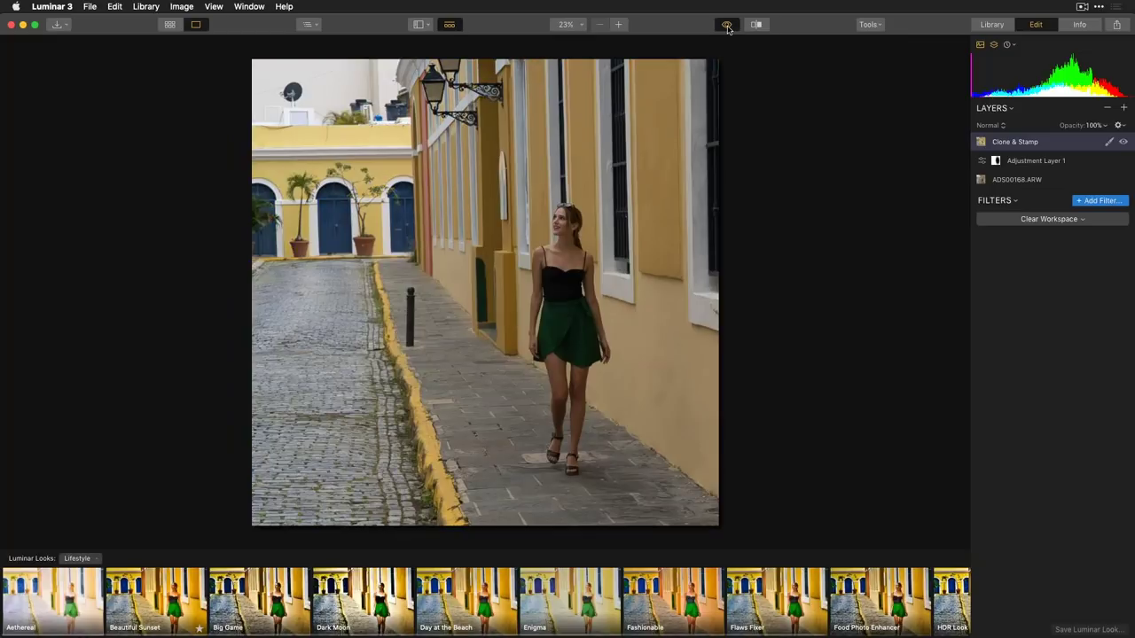
click(726, 26)
click(756, 25)
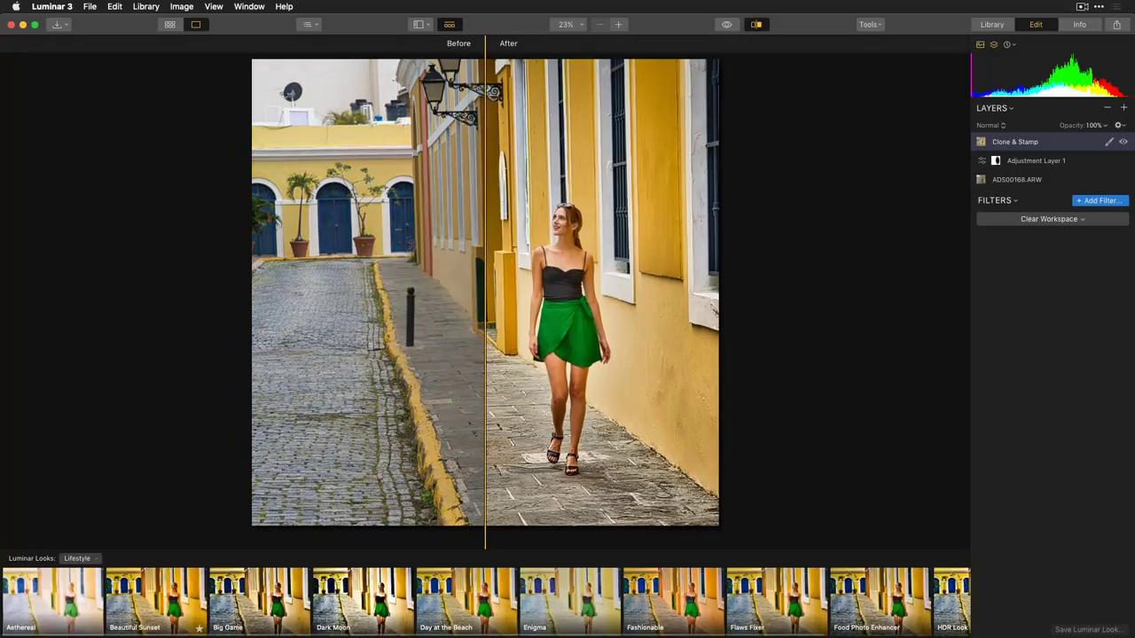
drag(486, 303, 490, 374)
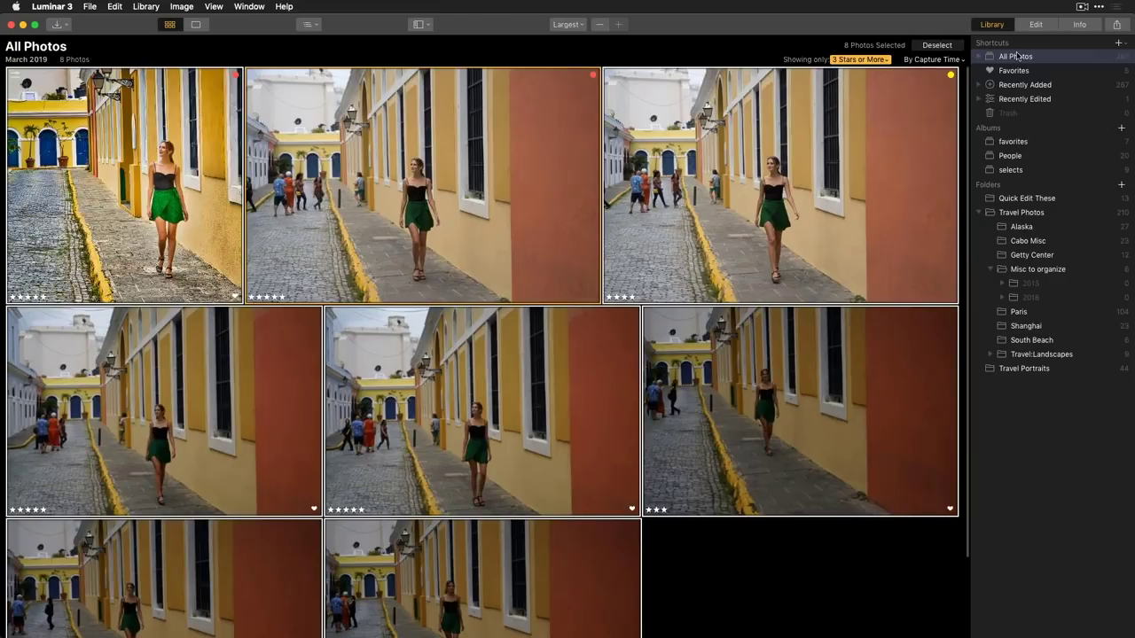
Step: Deselect all library photos, browse the Misc to organize folder and check its photo filtering choices
key(super+d)
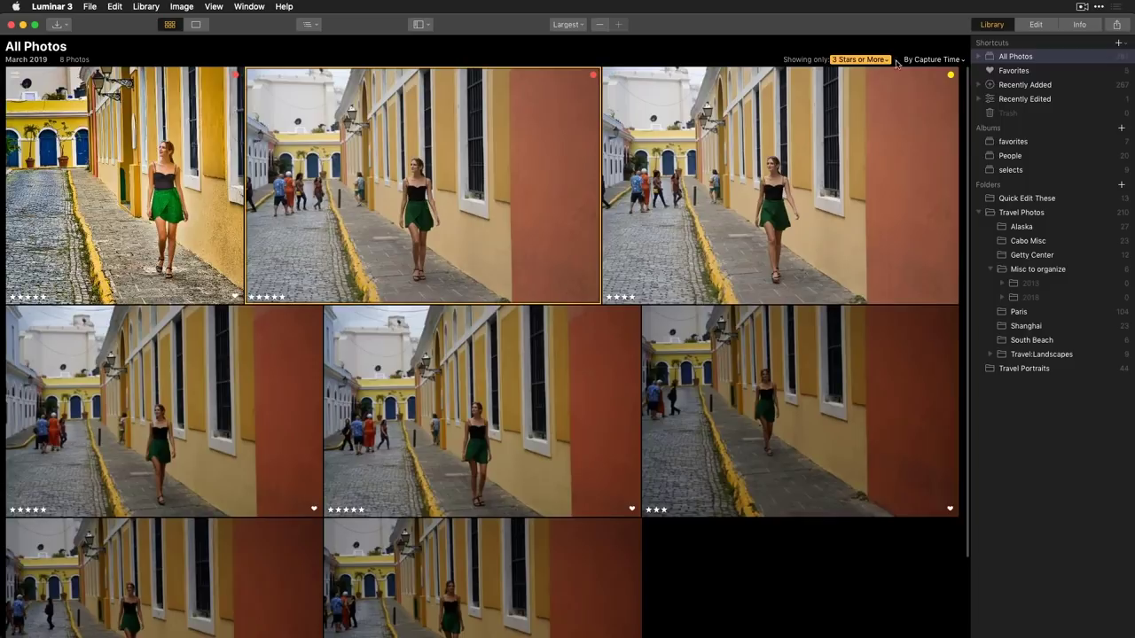
click(1021, 267)
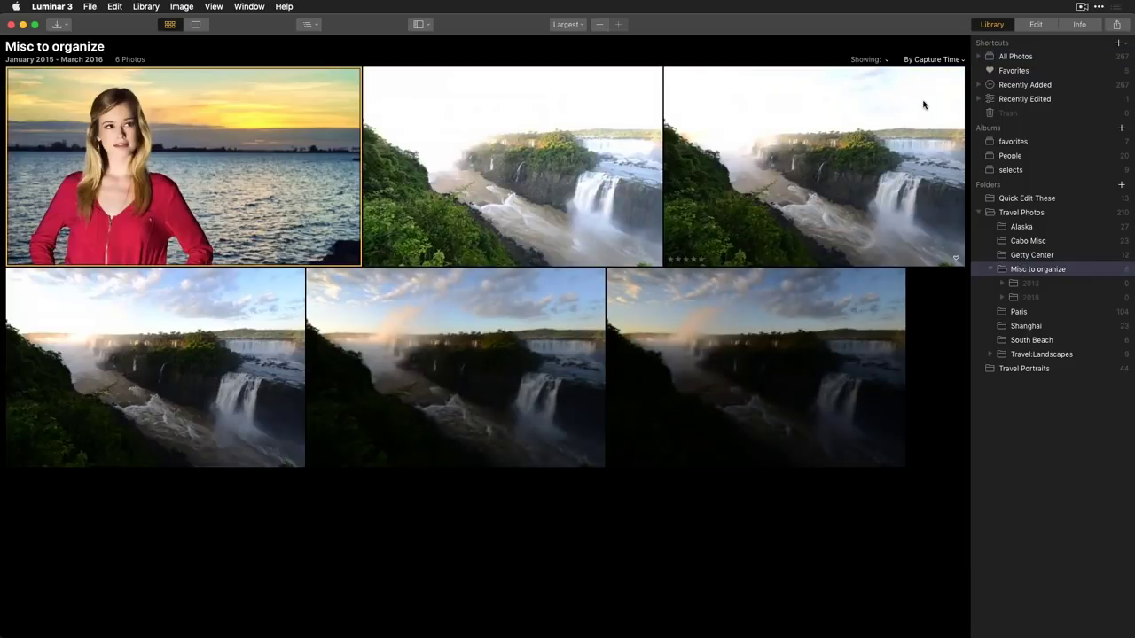
click(890, 60)
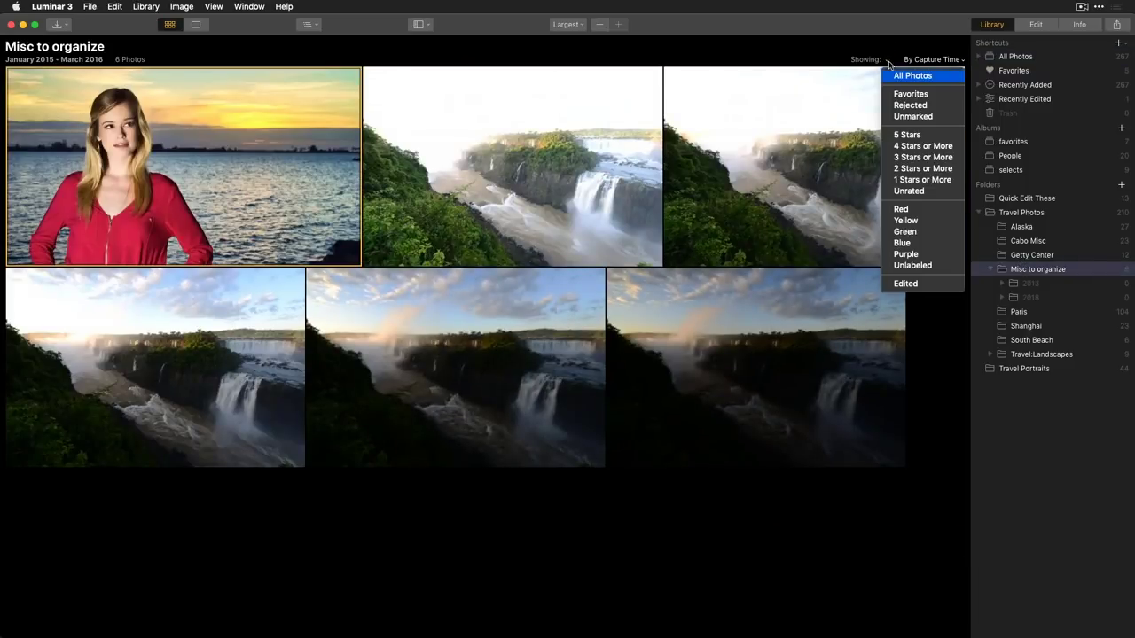
click(913, 61)
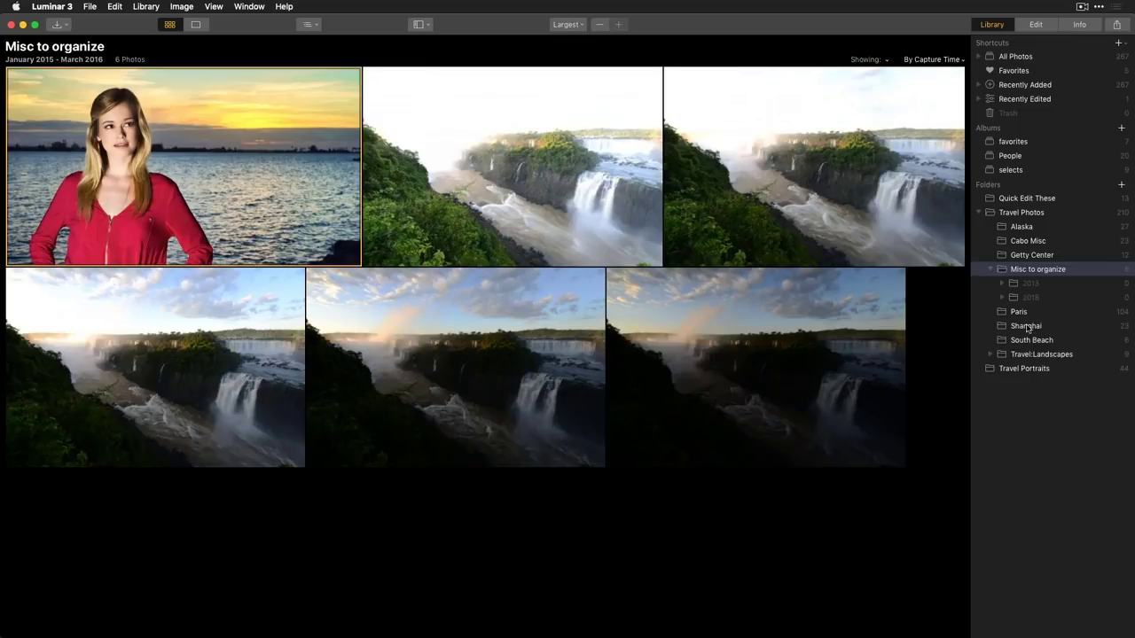
Step: Open the container ship photo from the Quick Edit These folder for editing and hide the Looks strip
click(1026, 201)
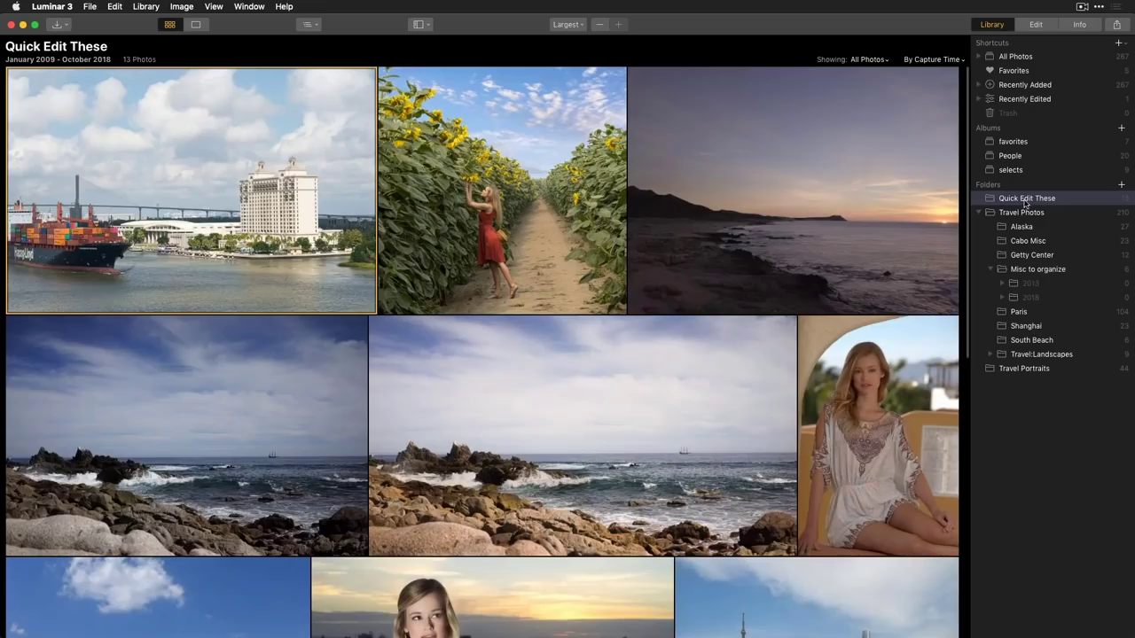
double_click(263, 263)
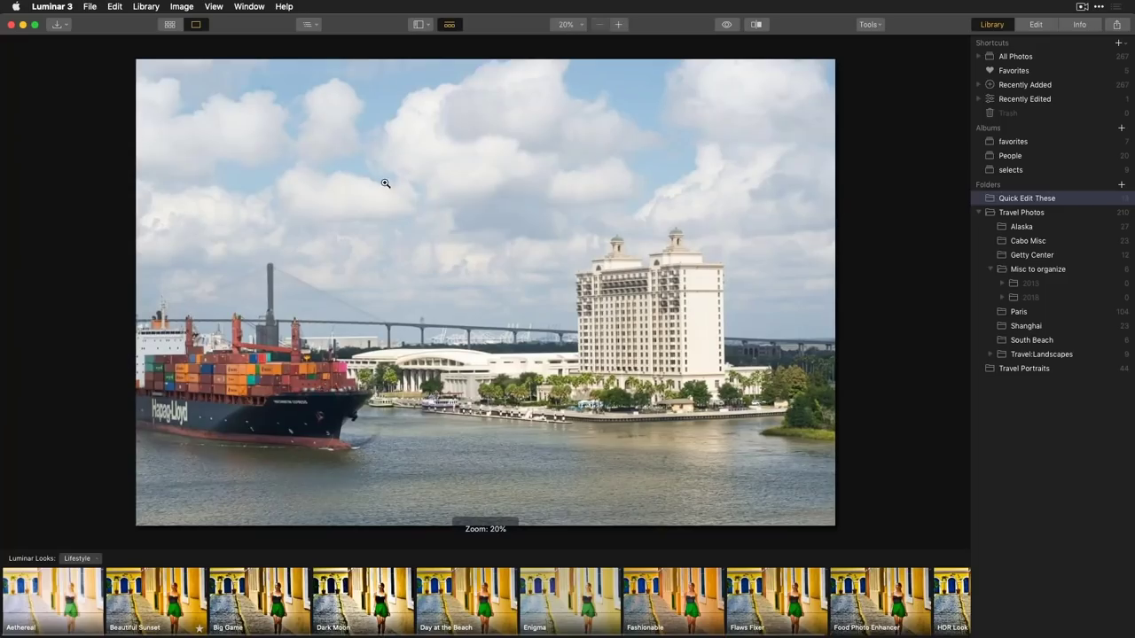
click(448, 27)
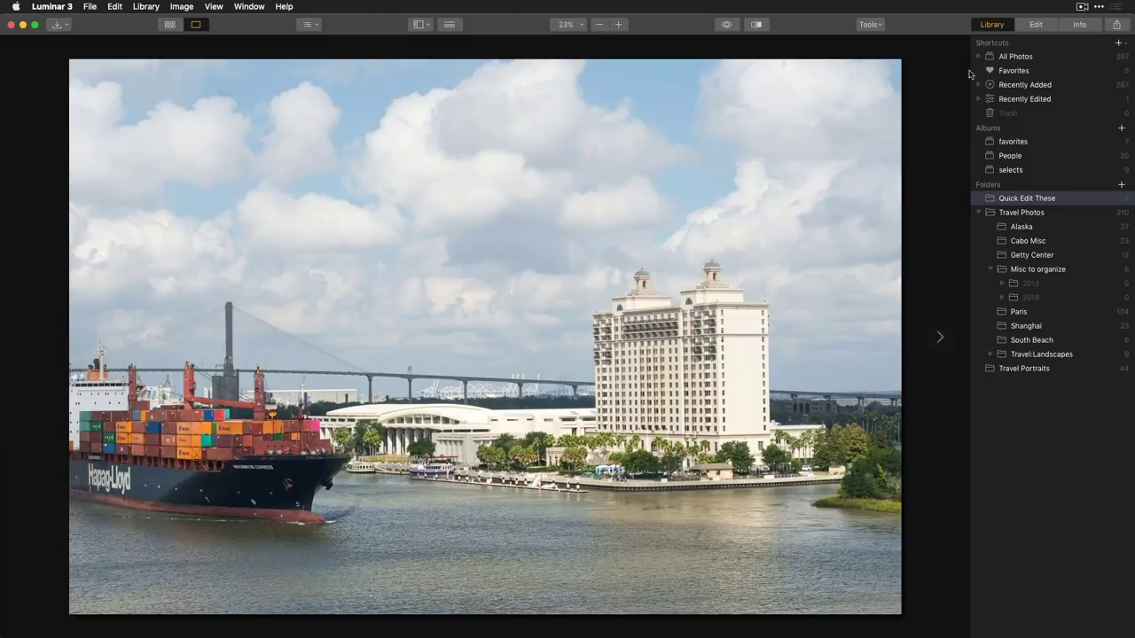
click(1036, 24)
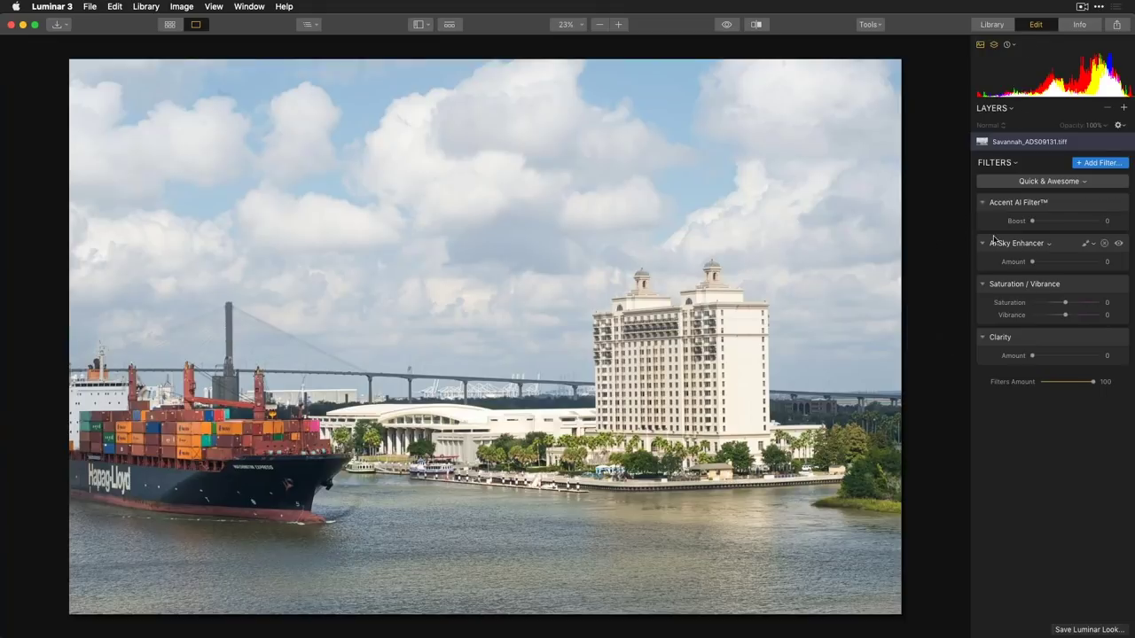
Step: Clear the Quick & Awesome workspace from the ship photo and load the Professional workspace
click(1081, 182)
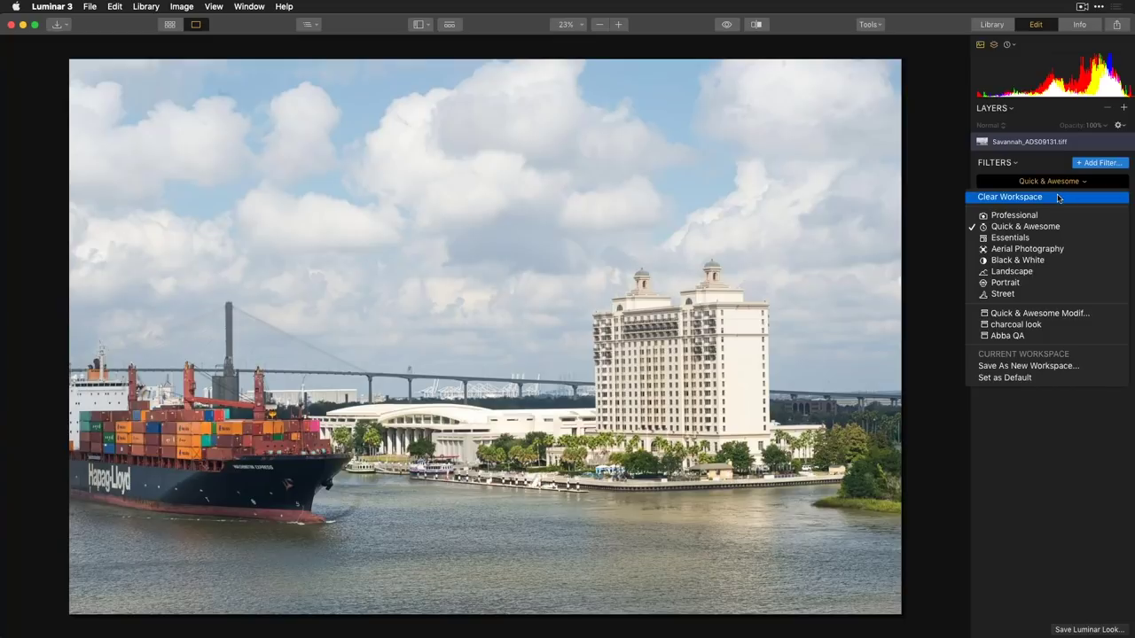
click(1062, 198)
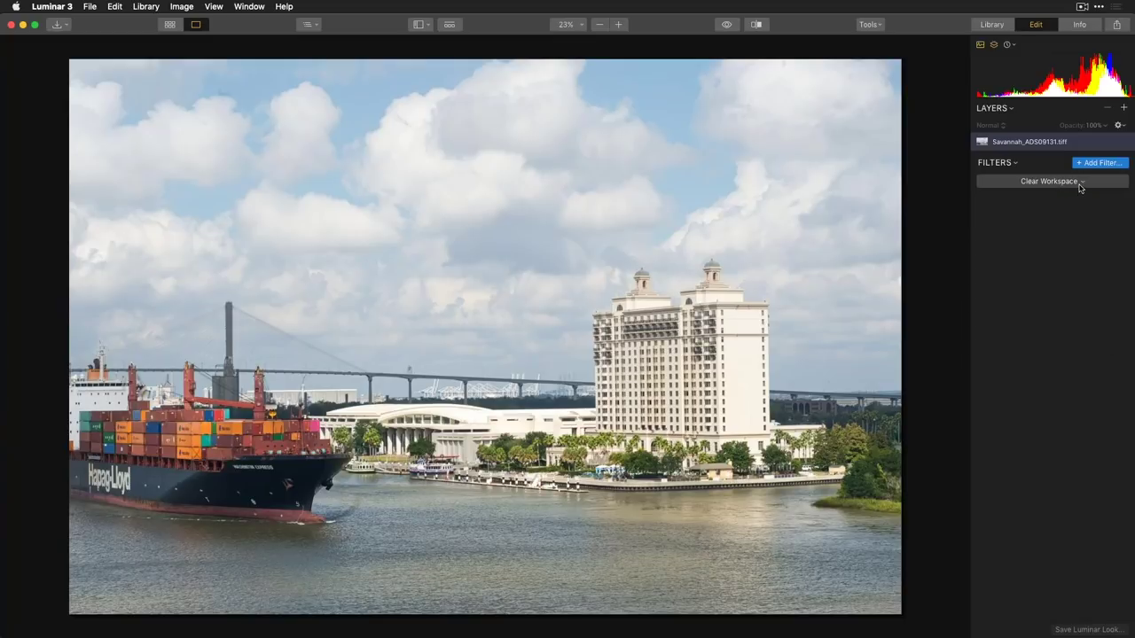
click(1080, 183)
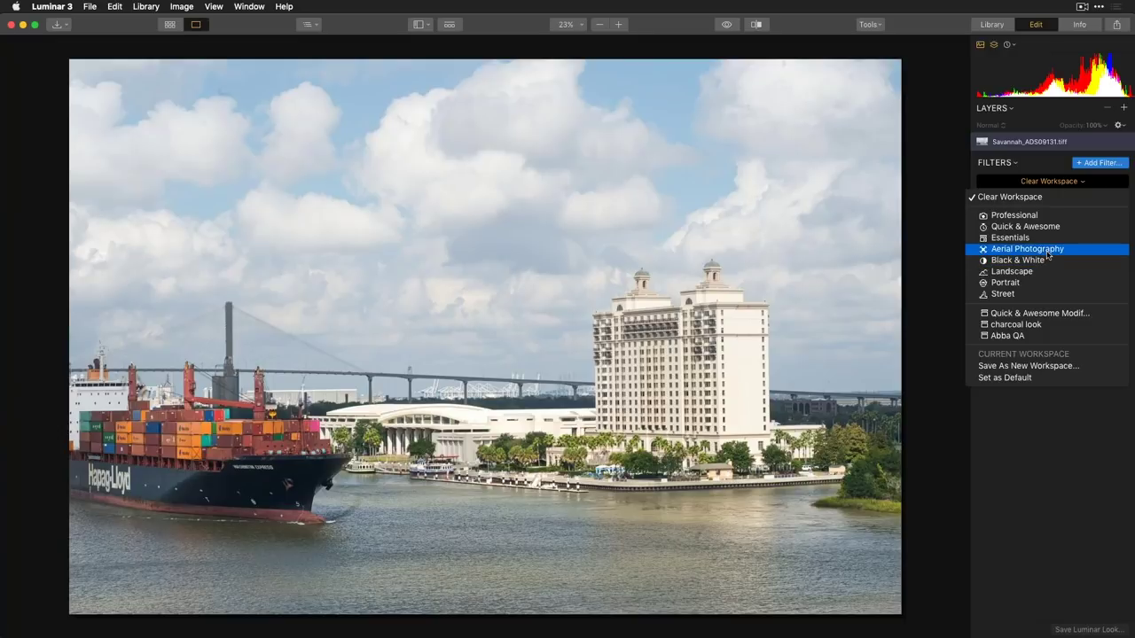
click(1049, 222)
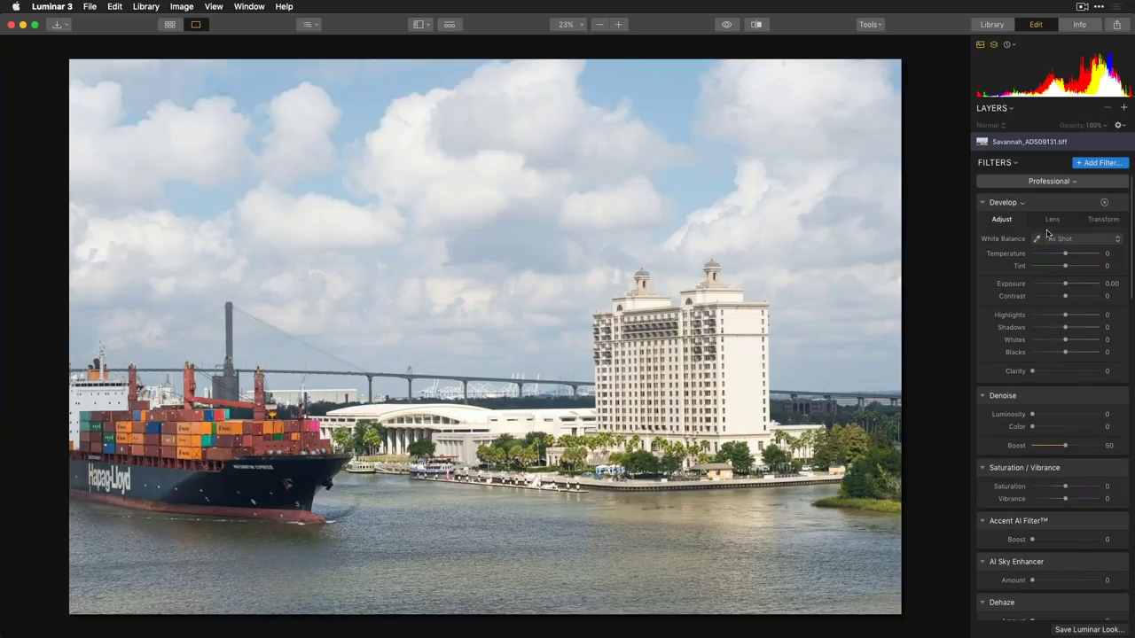
Step: Load the Quick & Awesome workspace on the ship photo, set the Accent AI Filter boost to 74 and compare with the original
click(1071, 183)
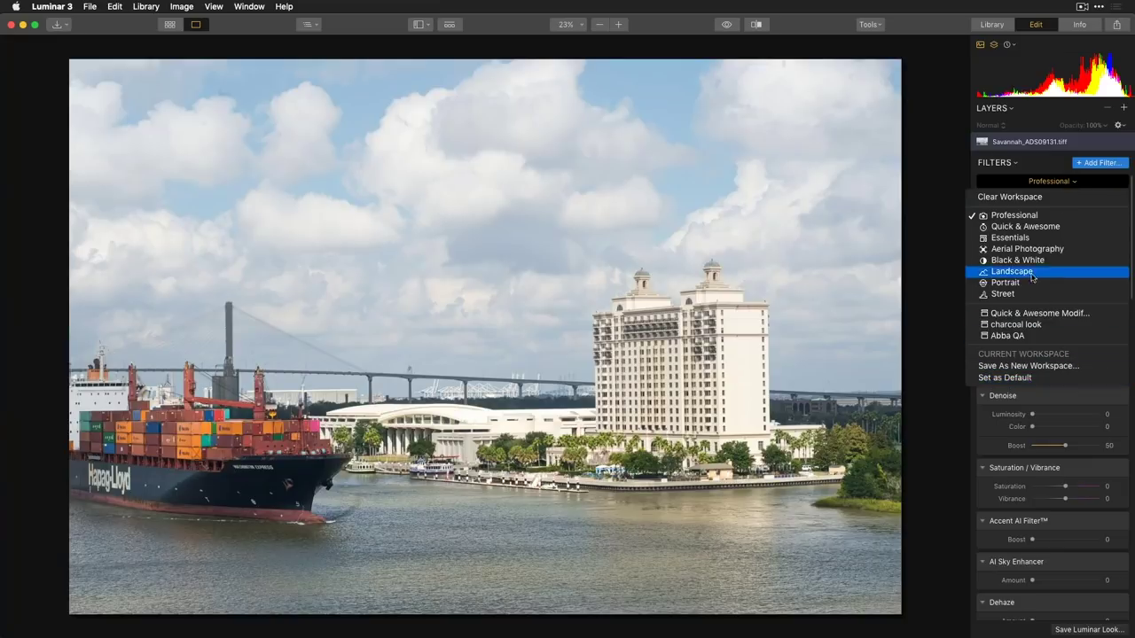
click(1037, 229)
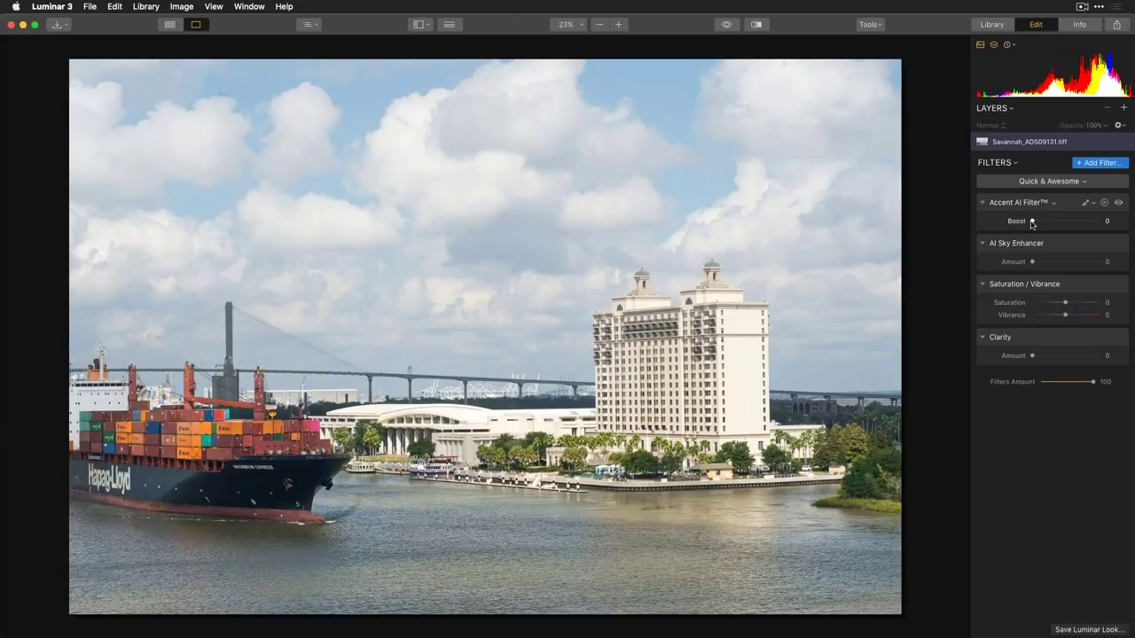
drag(1032, 223, 1089, 222)
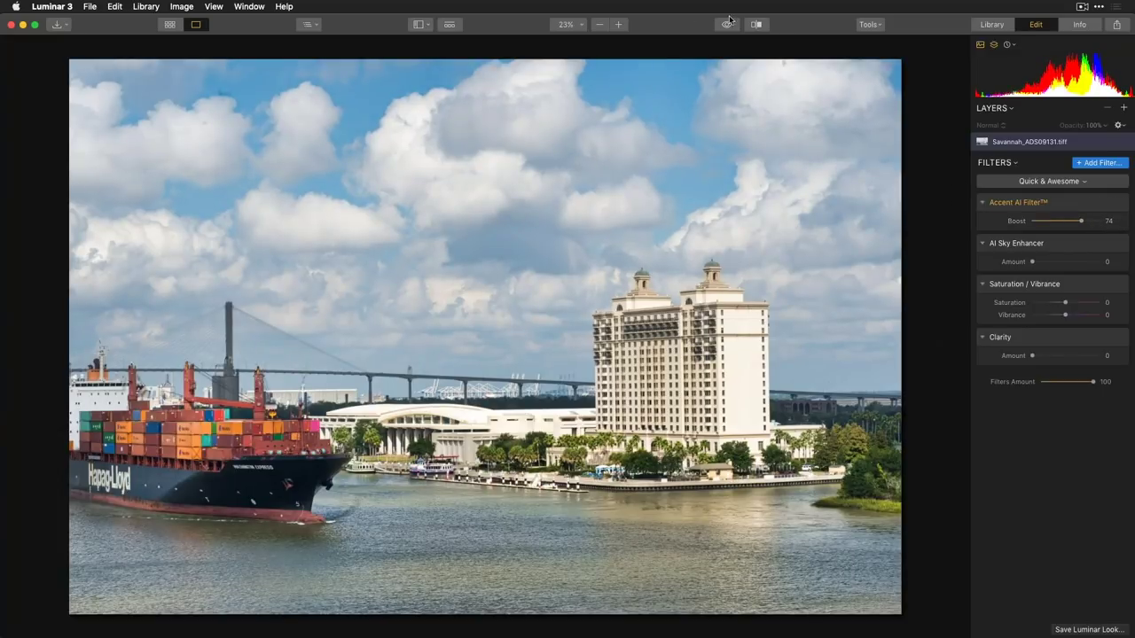
drag(729, 28, 729, 27)
Step: Set the AI Sky Enhancer amount to 24 and compare its effect on and off at 100% around the bridge cables
drag(1033, 262, 1048, 262)
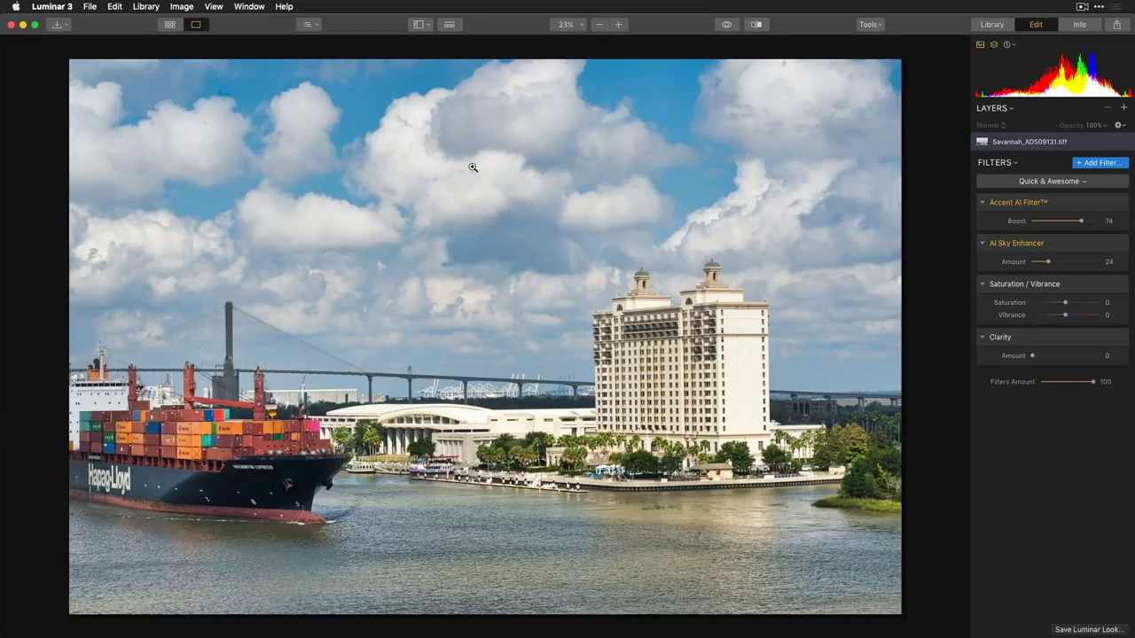
click(300, 377)
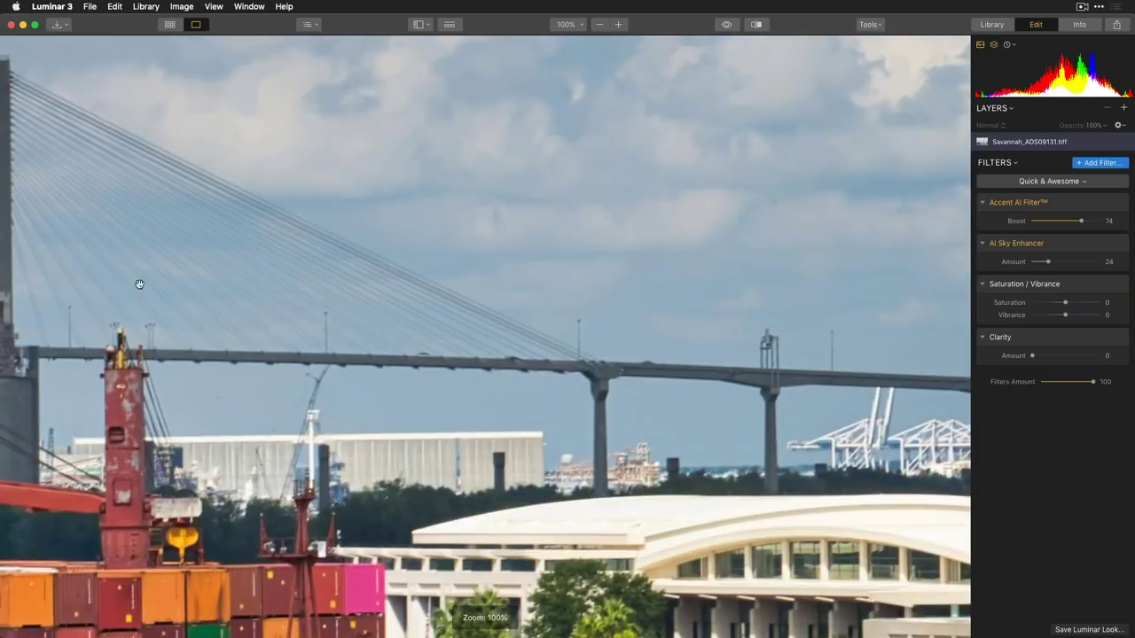
mouse_move(1120, 244)
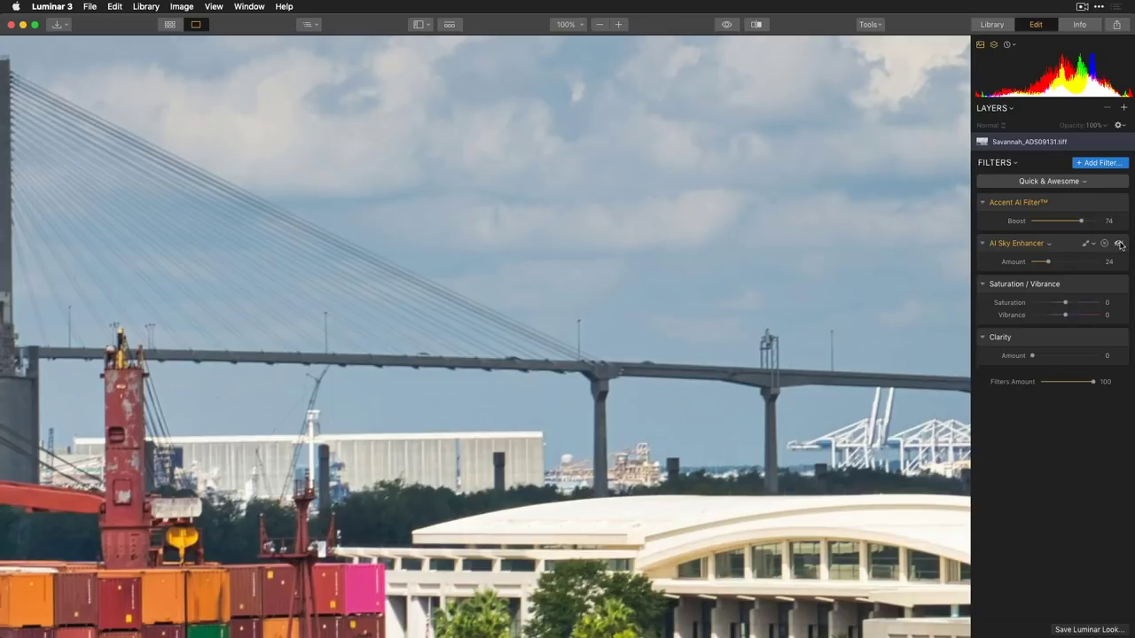
click(1119, 245)
click(1119, 244)
Step: Raise the AI Sky Enhancer amount to 88 and compare the bridge area with the filter on and off
drag(1074, 260, 1117, 261)
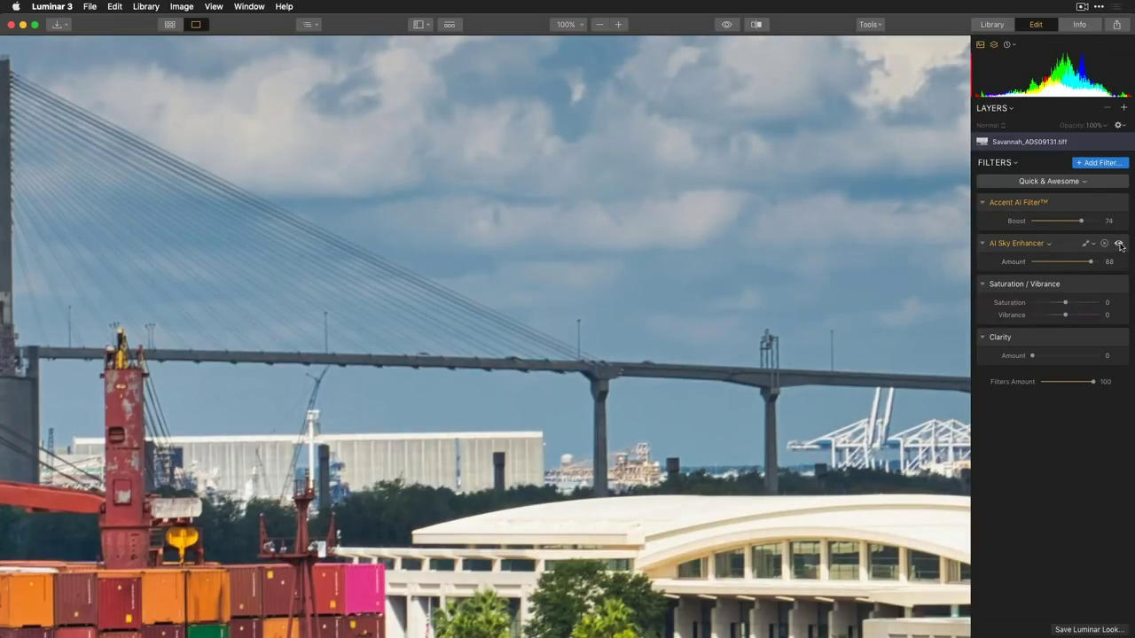
click(1119, 245)
click(1119, 244)
Step: View the whole ship photo and set AI Sky Enhancer to 65, Saturation to -30, Vibrance to 35 and Clarity to 28
key(g)
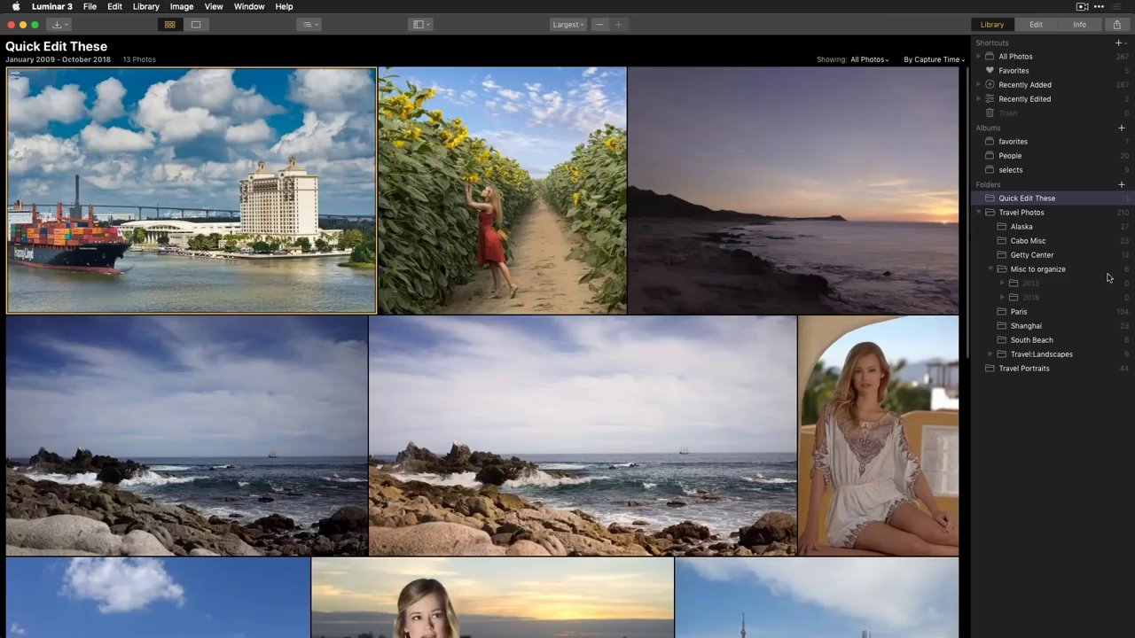
double_click(81, 249)
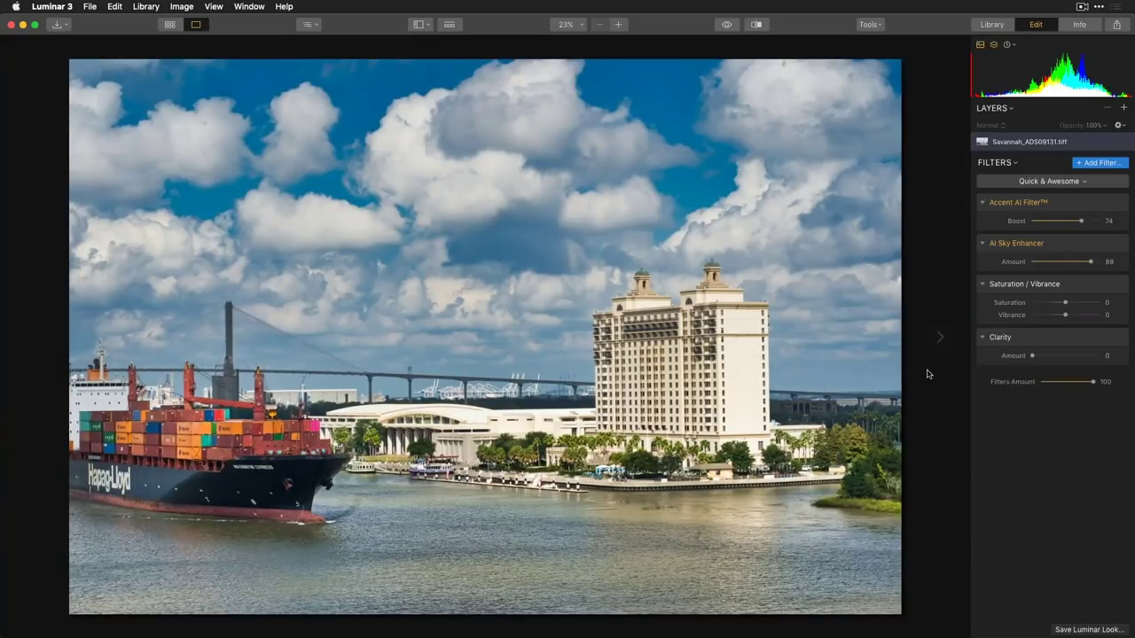
drag(1091, 262, 1075, 262)
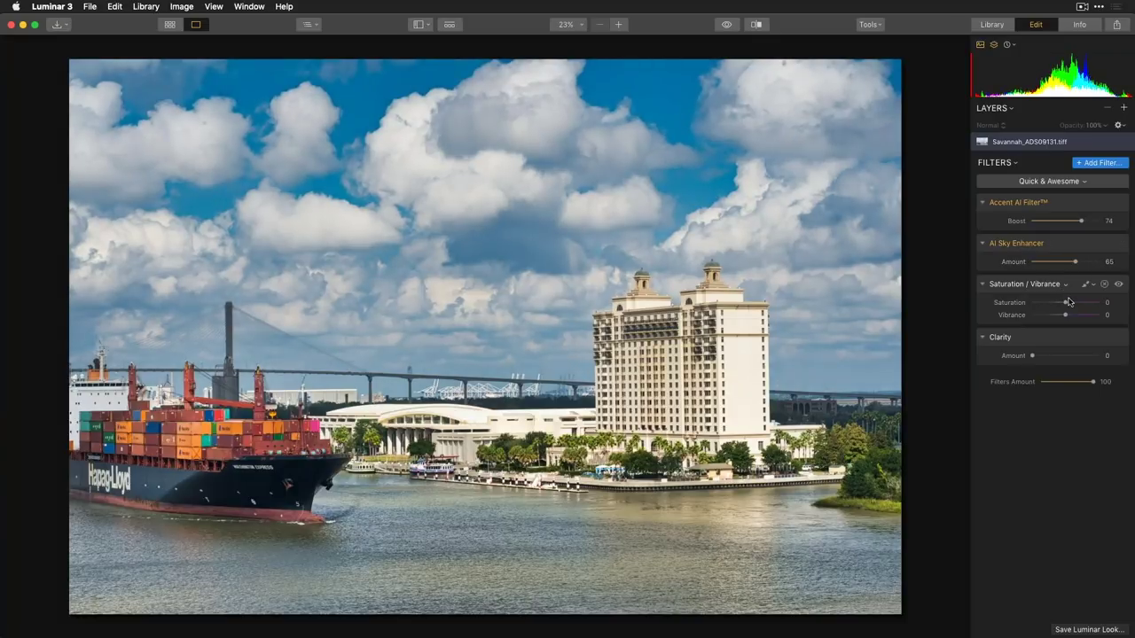
mouse_move(1065, 302)
mouse_down()
mouse_move(1055, 303)
mouse_move(1078, 316)
mouse_up()
drag(1043, 357, 1051, 357)
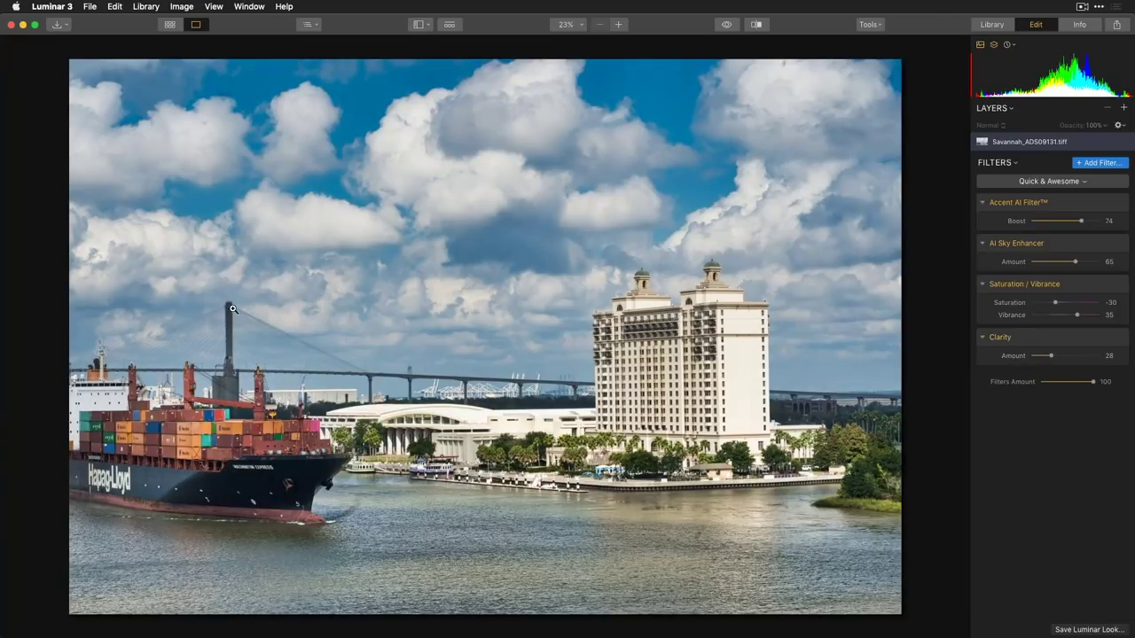
Step: Add the Structure filter to the ship photo and set its amount to 68
click(1092, 168)
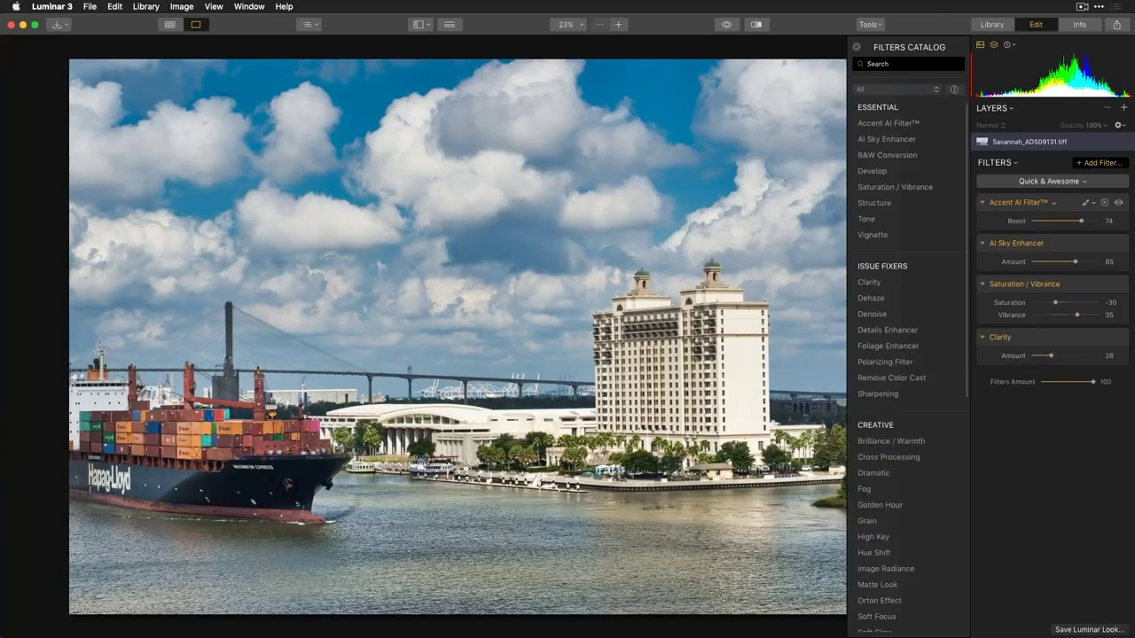
click(887, 203)
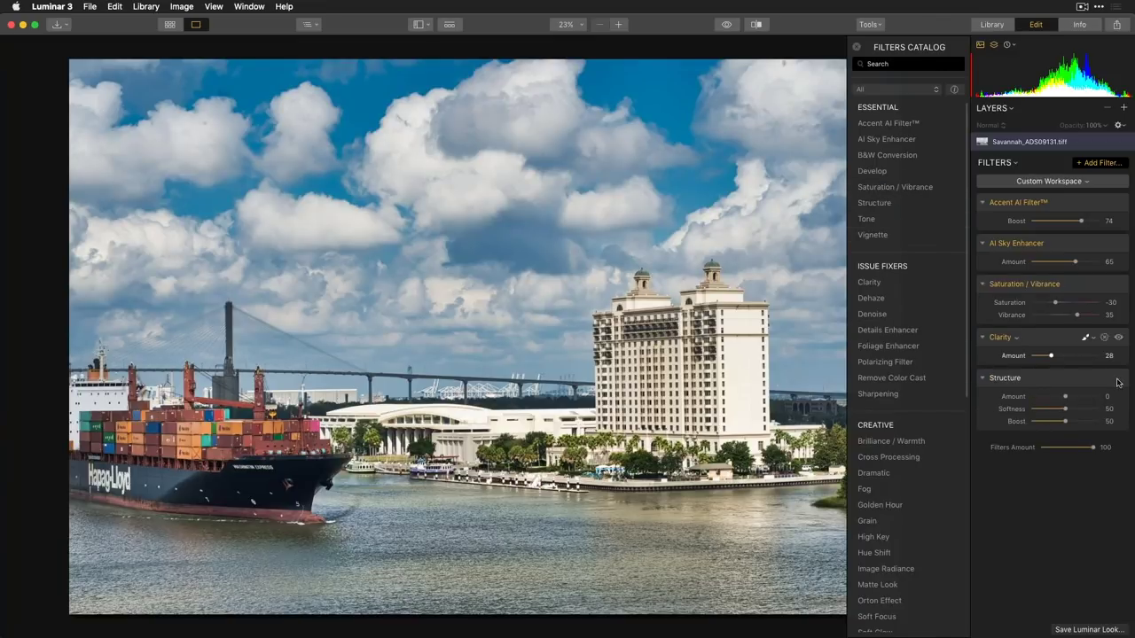
drag(1064, 396, 1092, 396)
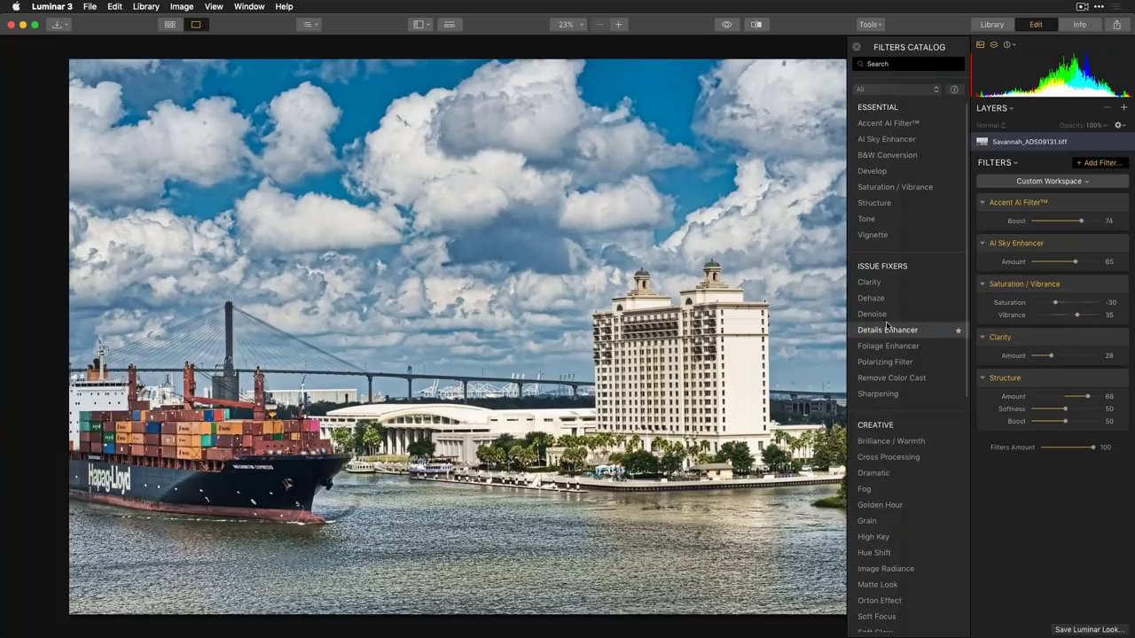
Step: Apply a gradient mask to the Clarity filter along the horizon and invert the mask
click(1092, 338)
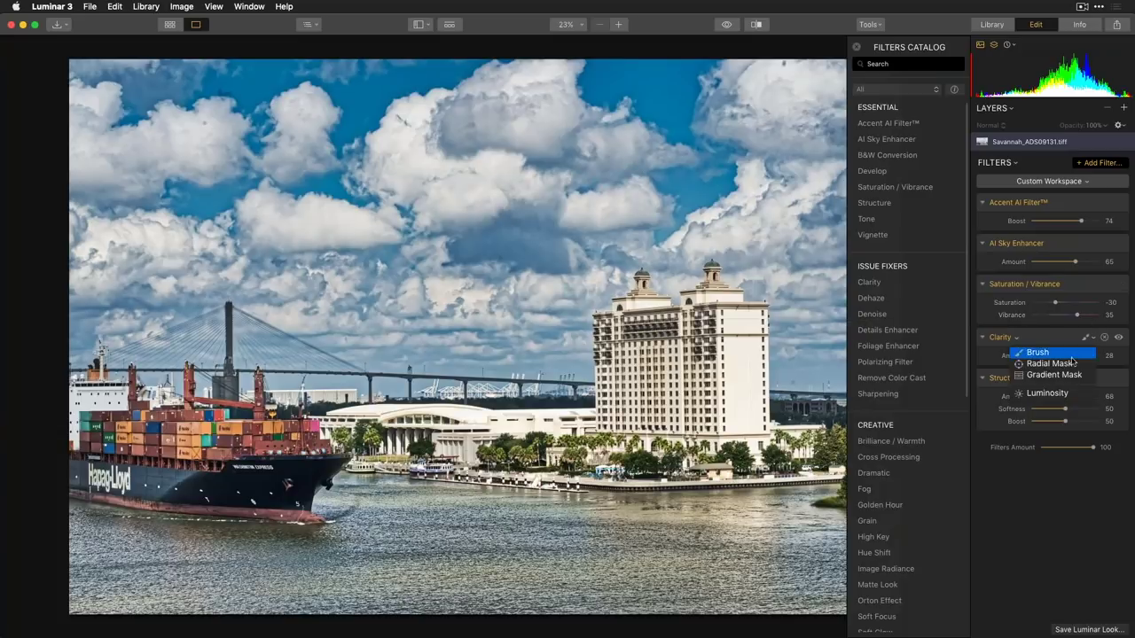
click(1039, 376)
mouse_move(536, 371)
mouse_down()
mouse_move(532, 380)
mouse_move(531, 352)
mouse_move(536, 396)
mouse_move(530, 382)
mouse_up()
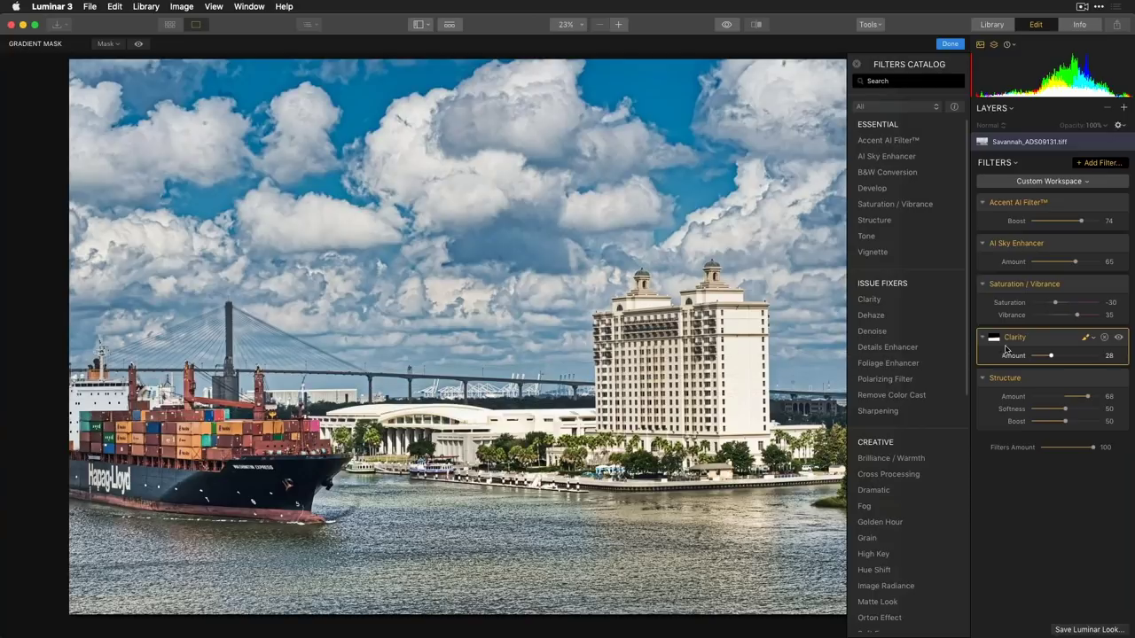
click(1092, 342)
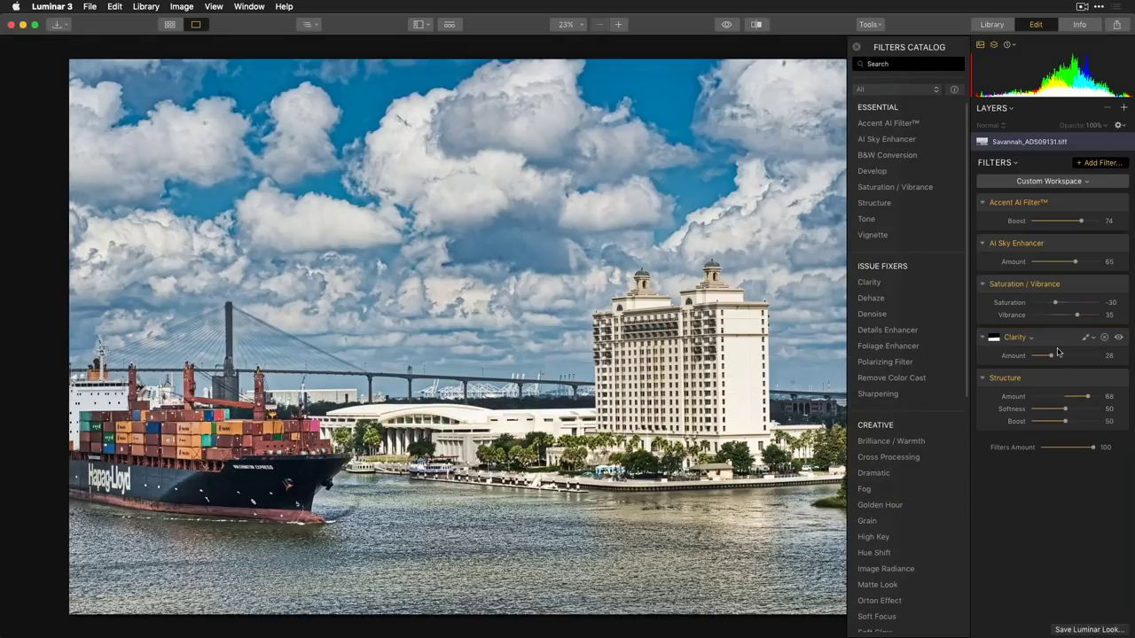
click(1028, 338)
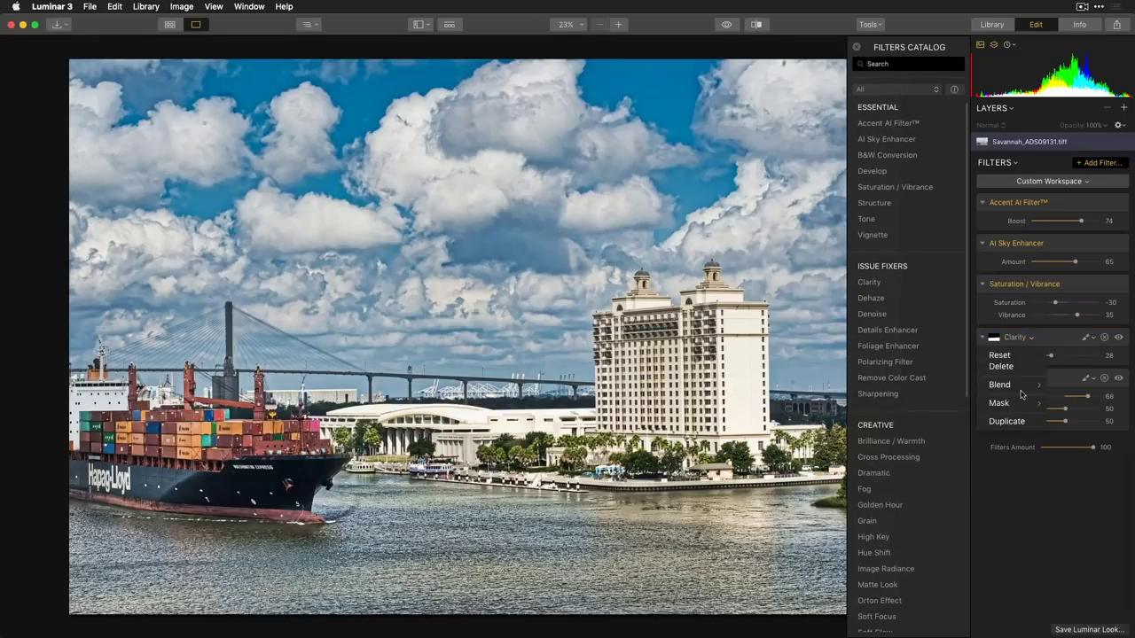
mouse_move(1024, 404)
click(1065, 414)
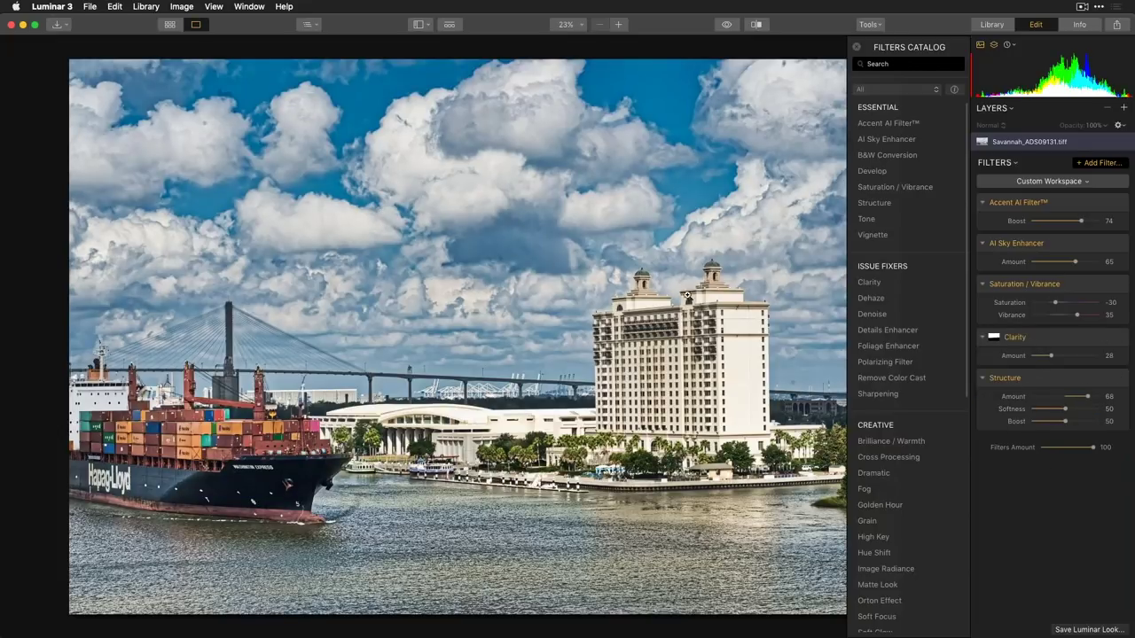
Step: Compare the ship photo with the Structure filter switched off and on
click(1120, 378)
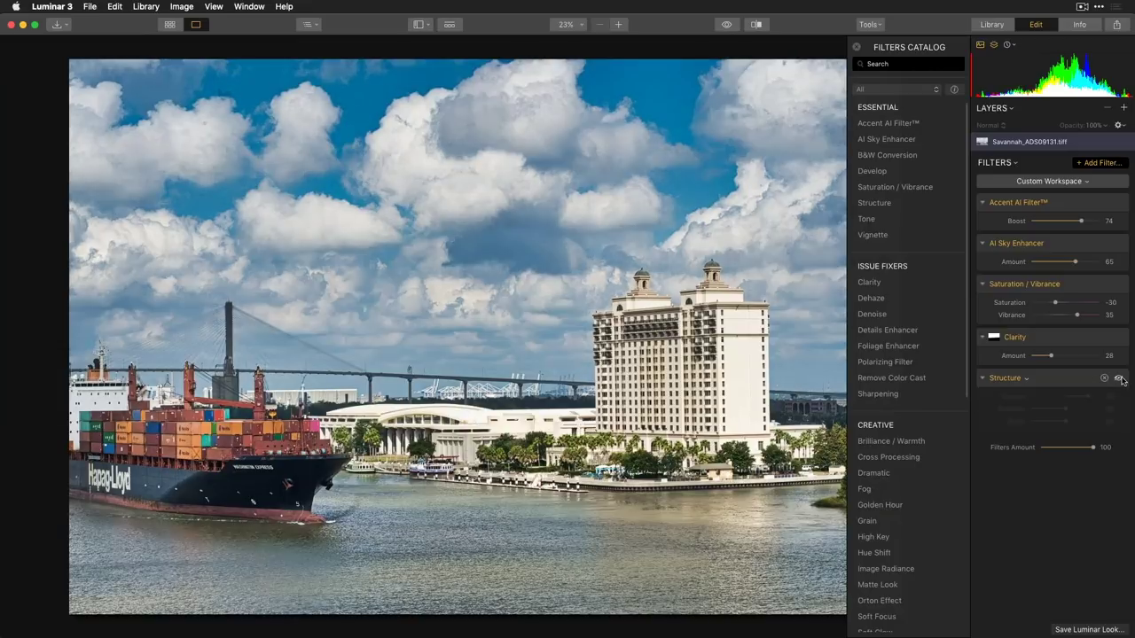
click(1120, 379)
click(1119, 378)
click(1119, 378)
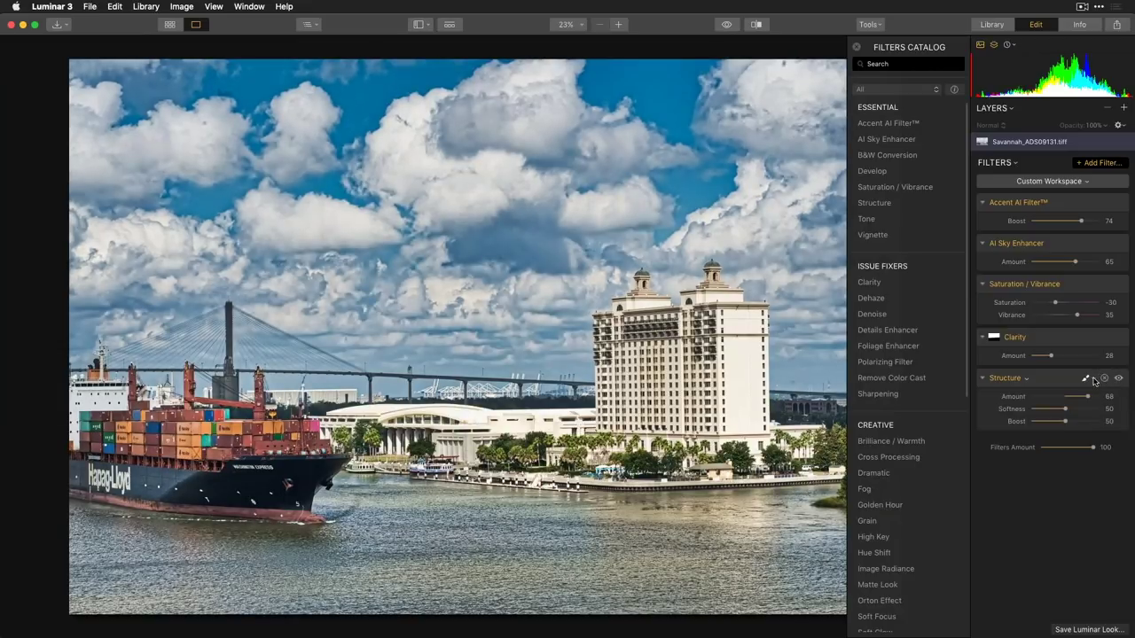
Step: Start a brush mask on the Structure filter with the mask overlay shown and erase the effect from the upper sky
click(1087, 379)
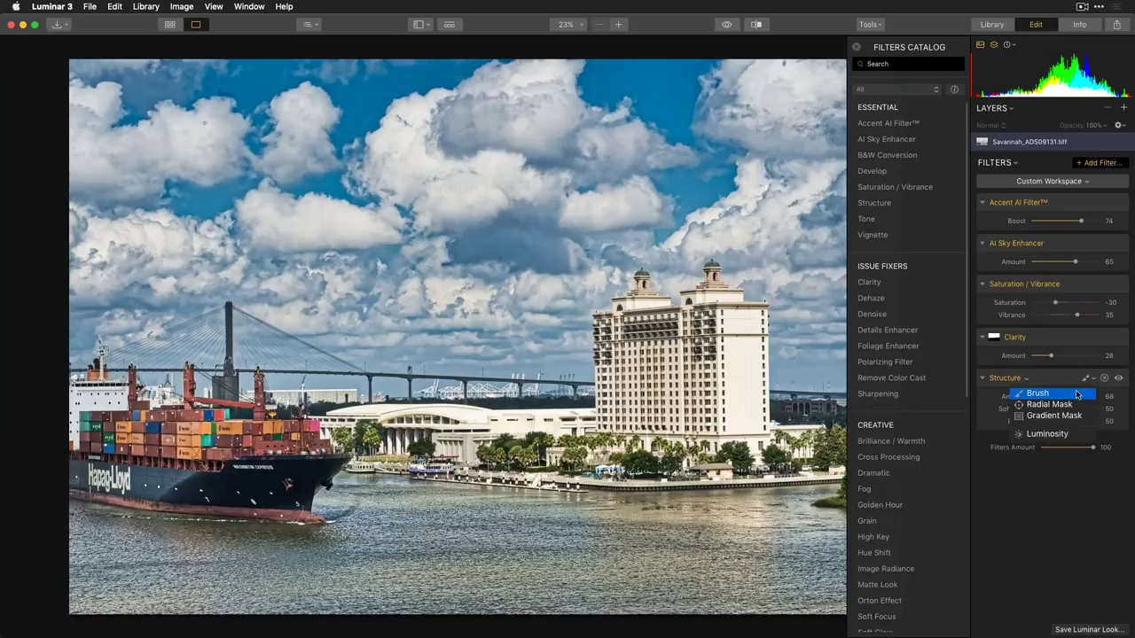
click(1038, 393)
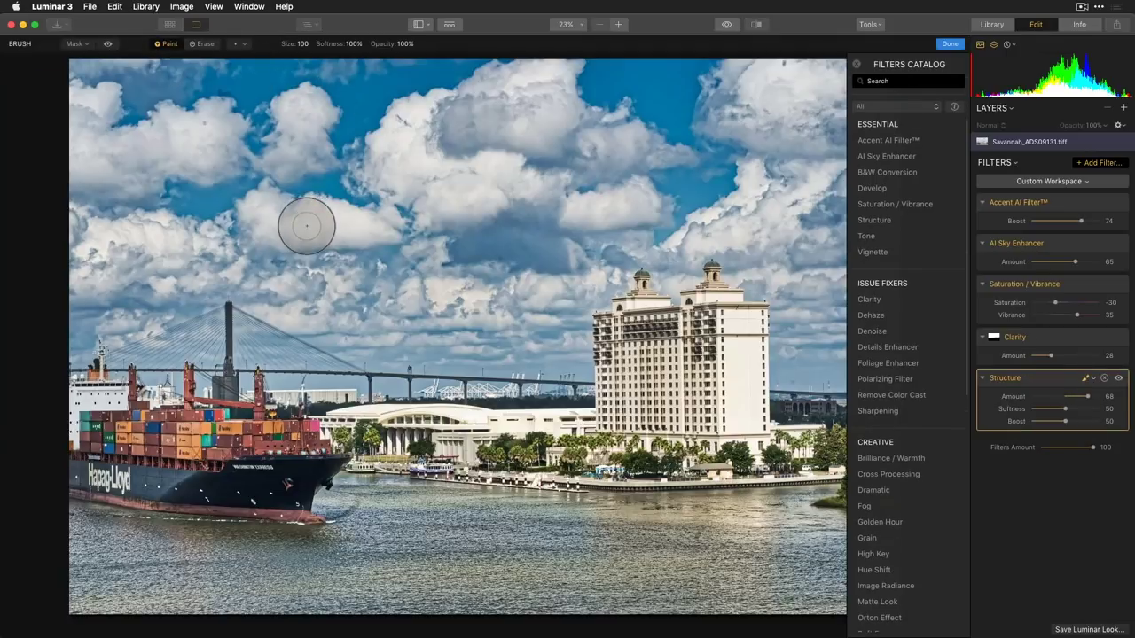
click(201, 43)
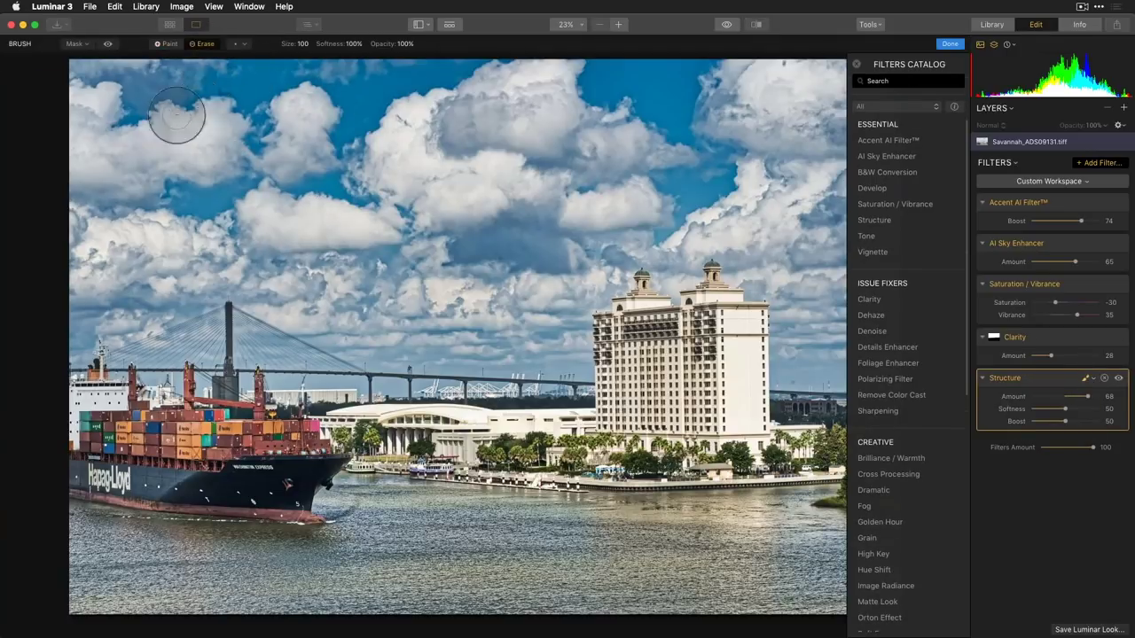
click(107, 43)
mouse_move(107, 116)
mouse_down()
mouse_move(166, 69)
mouse_move(90, 81)
mouse_move(117, 73)
mouse_move(569, 91)
mouse_move(387, 90)
mouse_move(458, 131)
mouse_up()
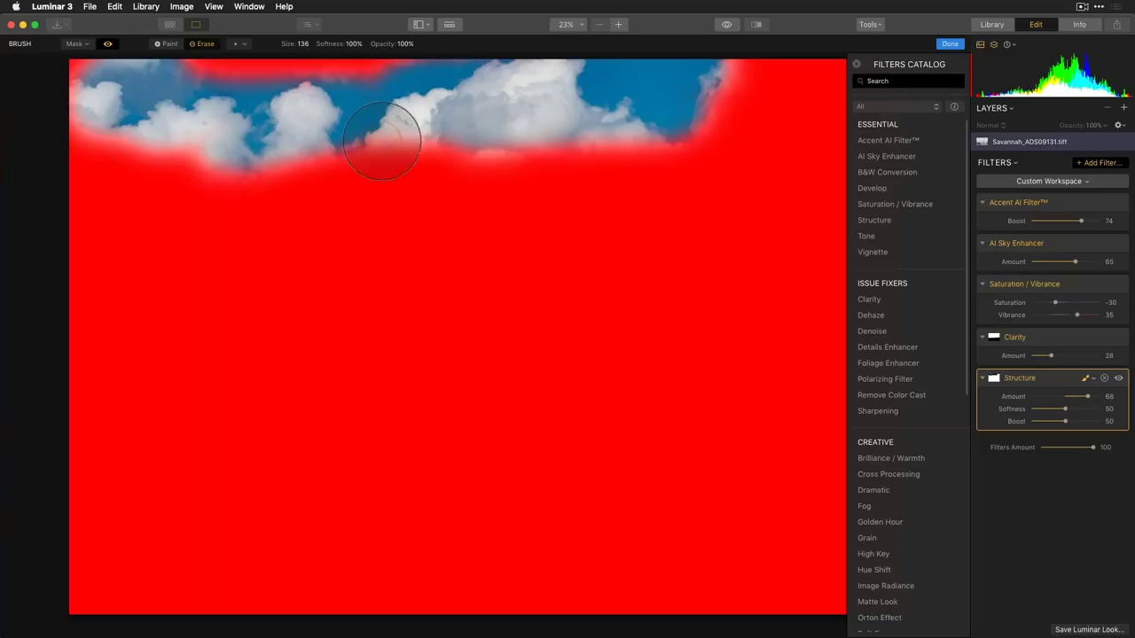
Step: Enlarge the mask brush to size 244 and erase the Structure effect from the rest of the sky
key(bracketright)
key(bracketright)
key(bracketright)
key(bracketright)
key(bracketright)
mouse_move(88, 236)
mouse_down()
mouse_move(180, 115)
mouse_move(92, 129)
mouse_move(106, 236)
mouse_move(116, 96)
mouse_move(627, 219)
mouse_move(809, 97)
mouse_move(806, 239)
mouse_move(604, 317)
mouse_move(780, 354)
mouse_up()
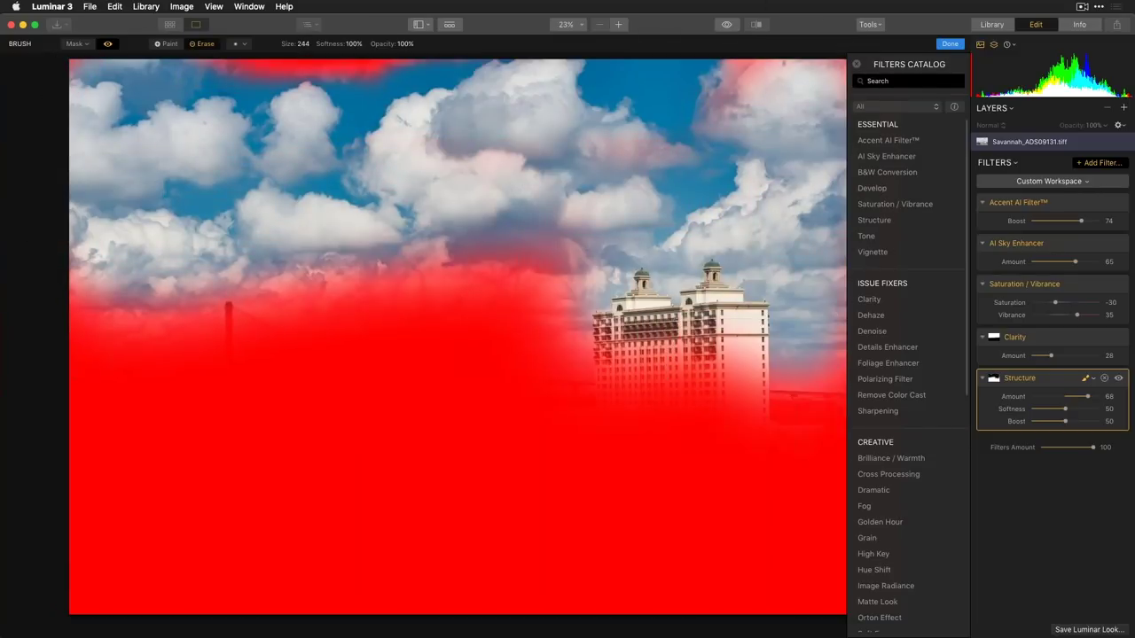
mouse_move(139, 203)
mouse_down()
mouse_move(128, 384)
mouse_move(337, 260)
mouse_move(474, 329)
mouse_move(799, 347)
mouse_up()
Step: Paint the Structure effect back over the hotel and waterfront, finish the mask and check the filter's effect
key(x)
mouse_move(594, 436)
mouse_down()
mouse_move(706, 350)
mouse_move(716, 406)
mouse_move(559, 225)
mouse_move(556, 251)
mouse_move(506, 270)
mouse_up()
key(x)
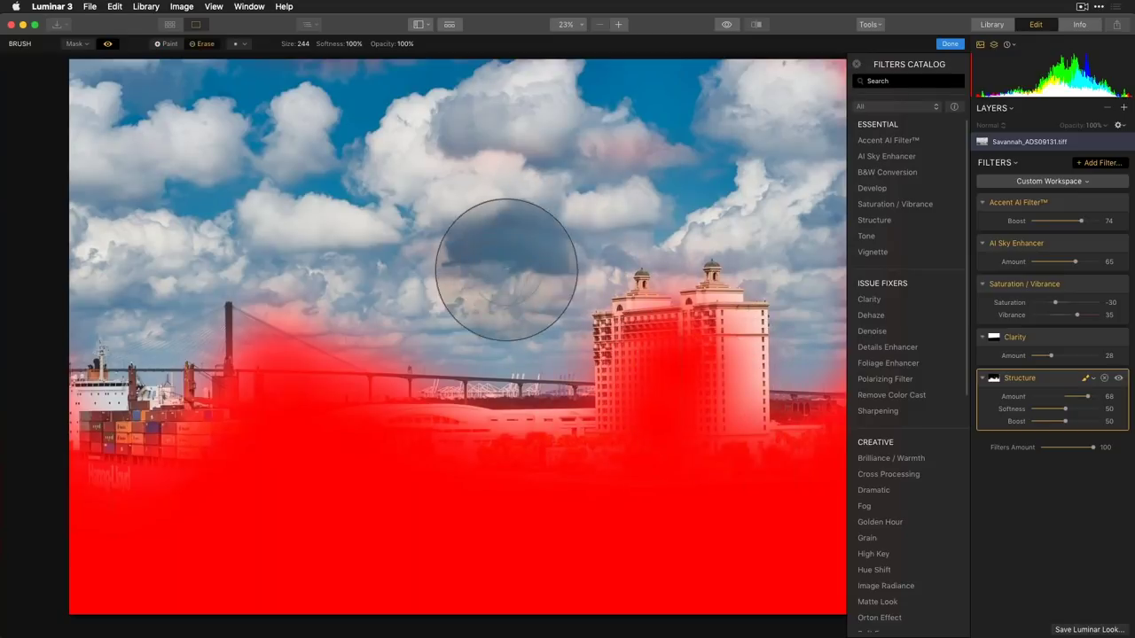
click(1086, 380)
click(1119, 379)
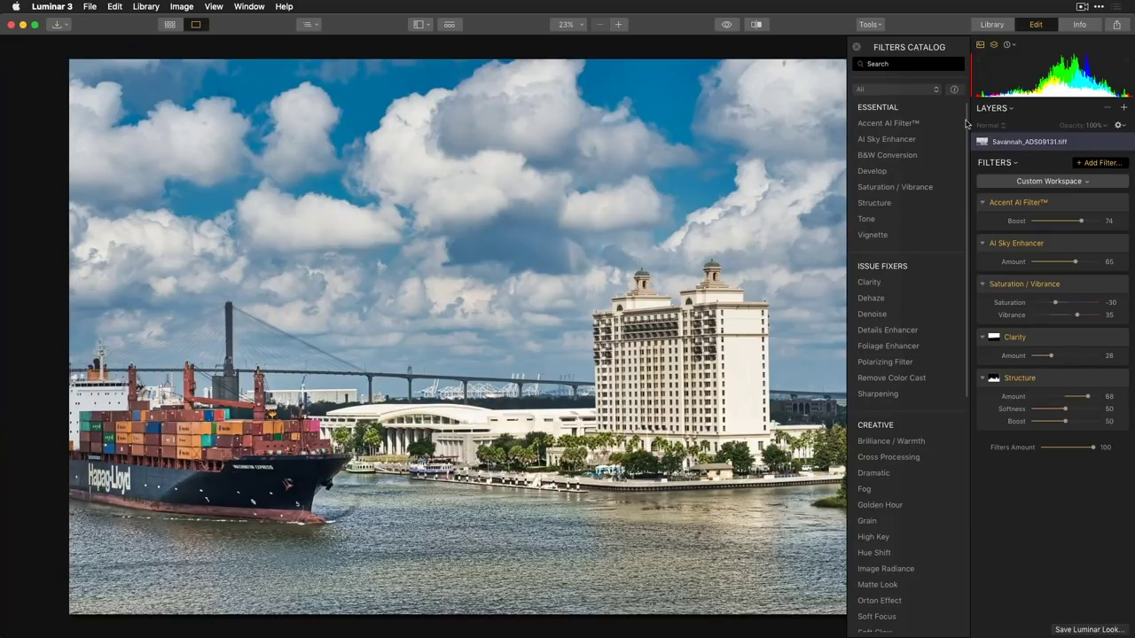
Step: Open the sunset portrait of the woman in red from the Quick Edit These folder for editing
click(168, 25)
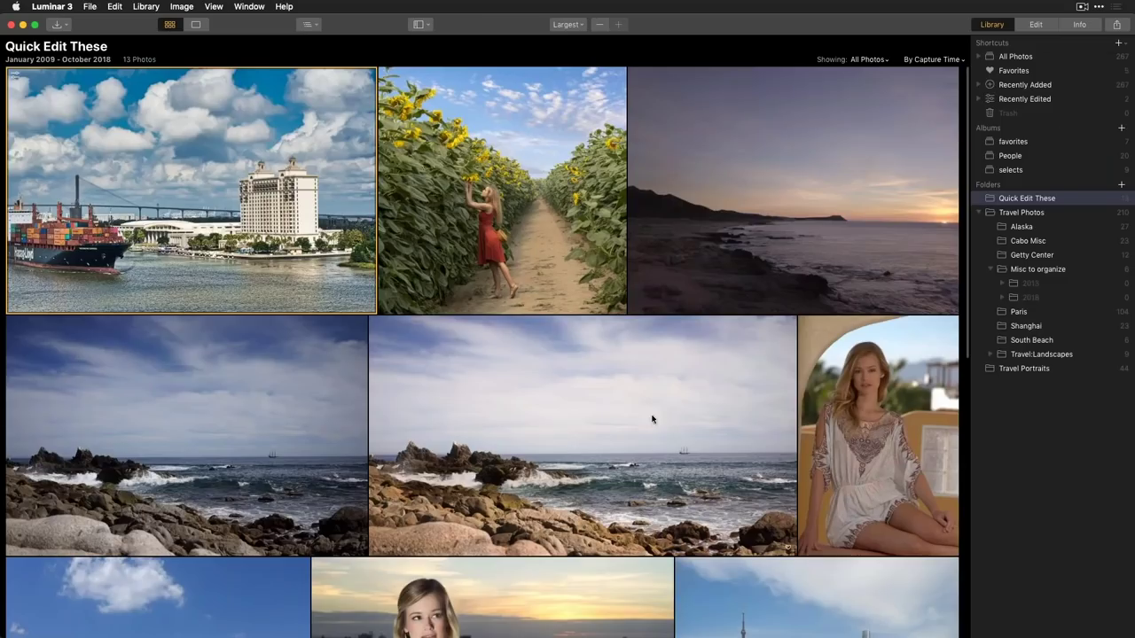
scroll(463, 368, down, 5)
scroll(621, 435, up, 2)
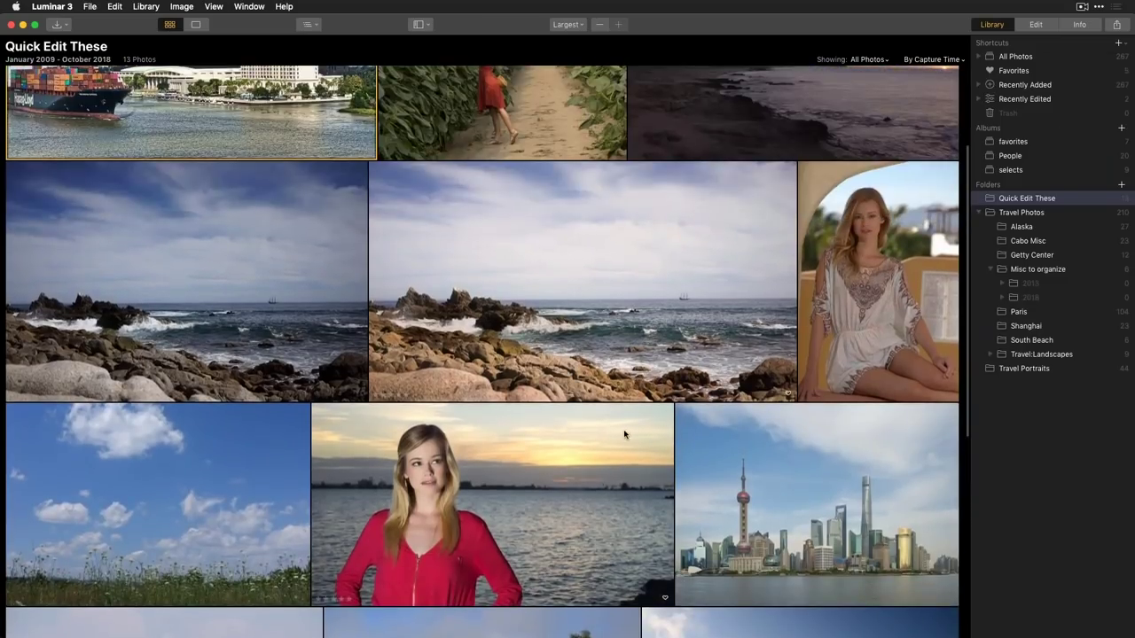
scroll(538, 458, down, 1)
click(547, 457)
double_click(547, 457)
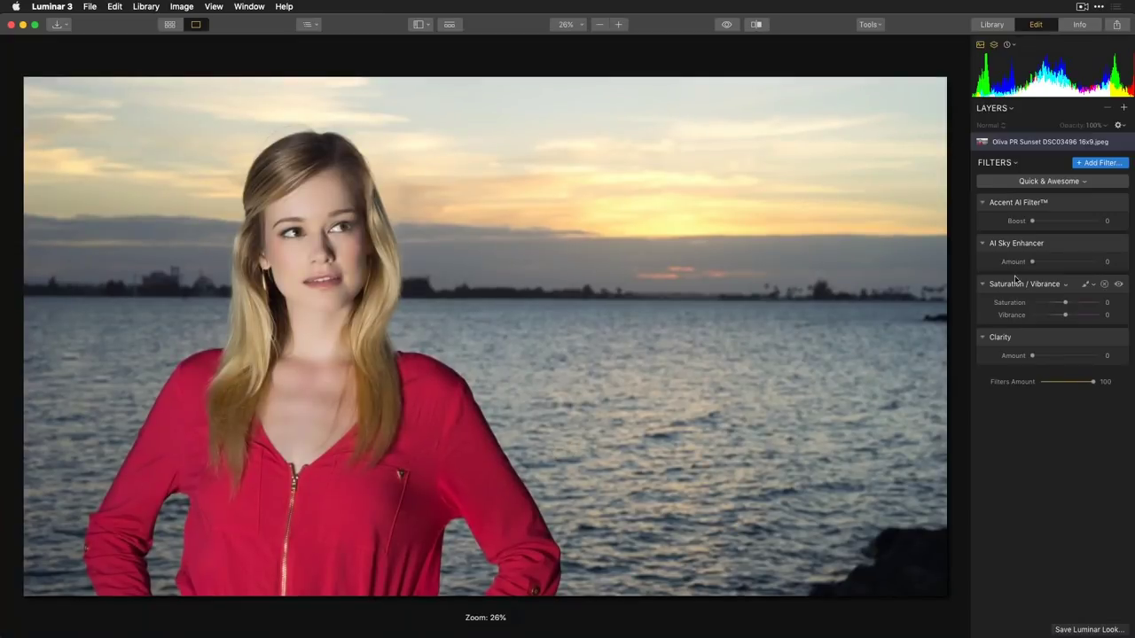
Step: Set the sunset portrait's Accent AI to 67, AI Sky Enhancer to 75, Saturation to -19, Vibrance to 24, Clarity to 39, and compare with the original
drag(1034, 221, 1076, 220)
drag(1033, 262, 1082, 262)
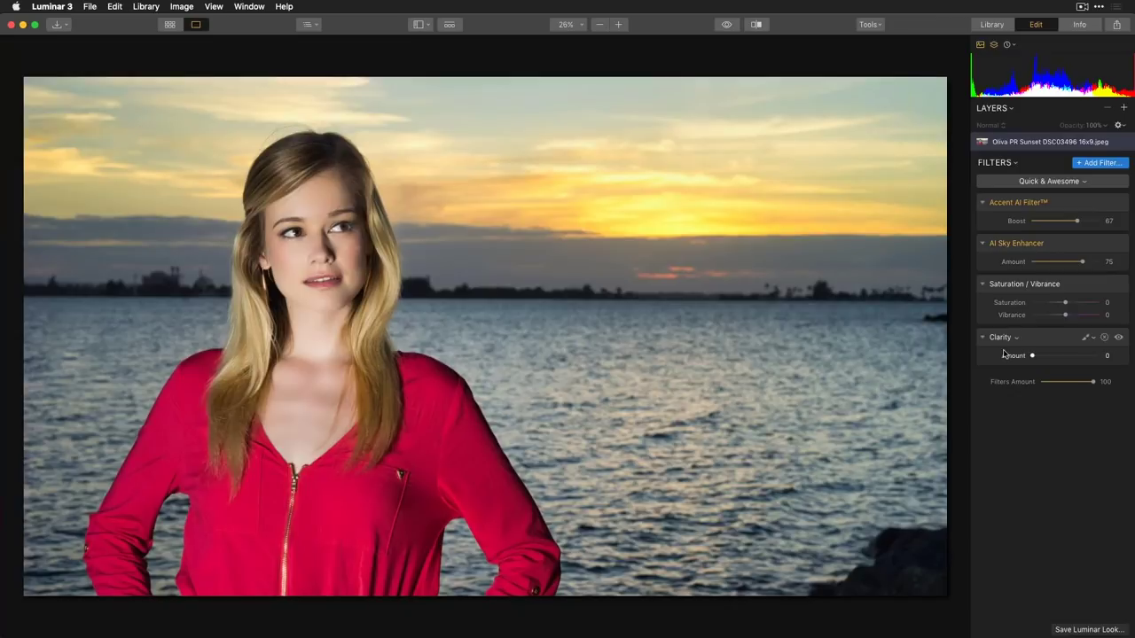
drag(1064, 303, 1075, 320)
drag(1032, 356, 1058, 355)
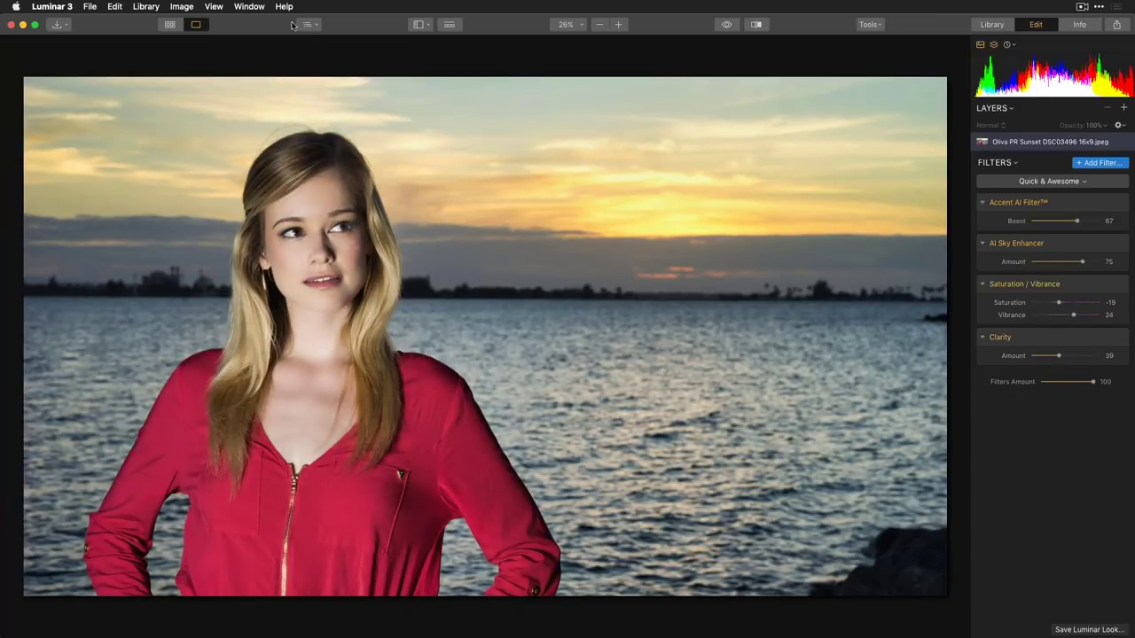
click(725, 26)
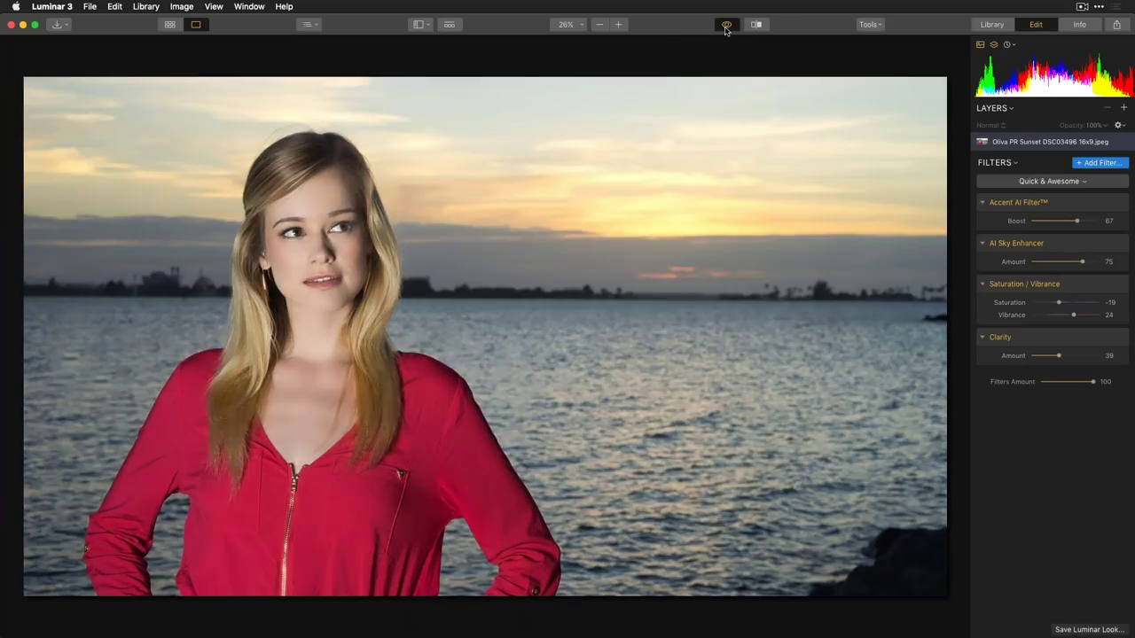
click(725, 27)
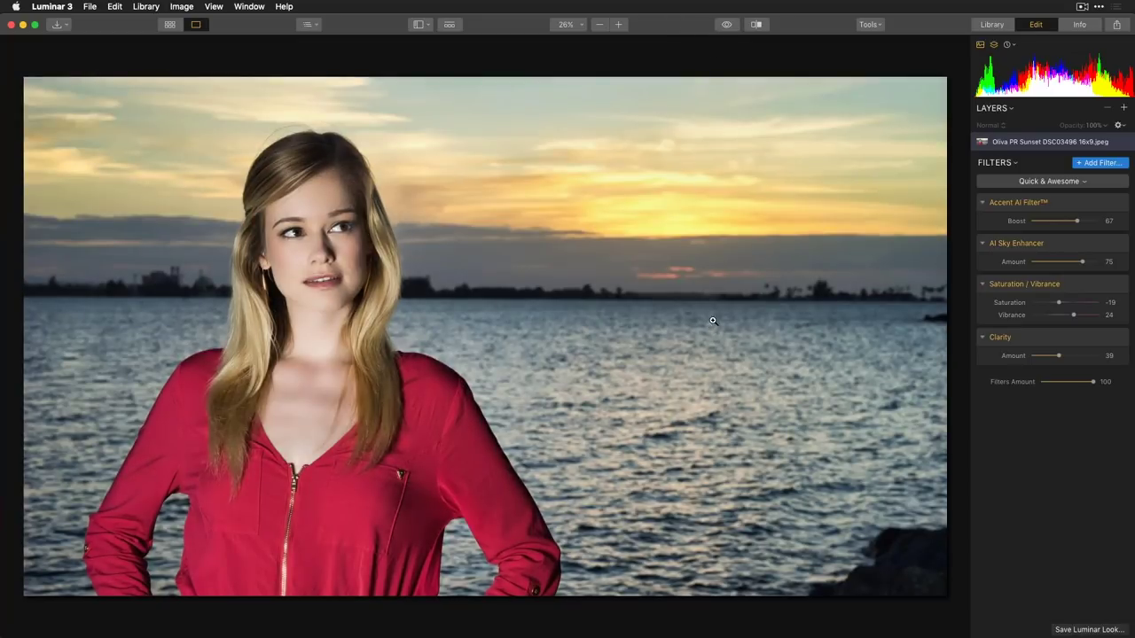
click(1050, 245)
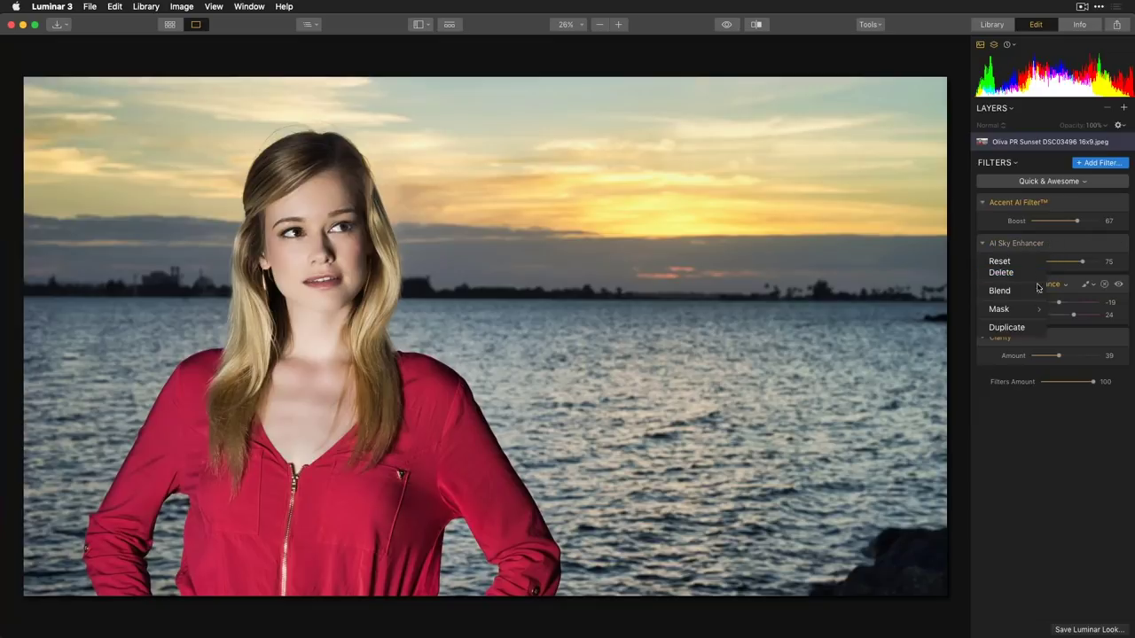
click(1028, 328)
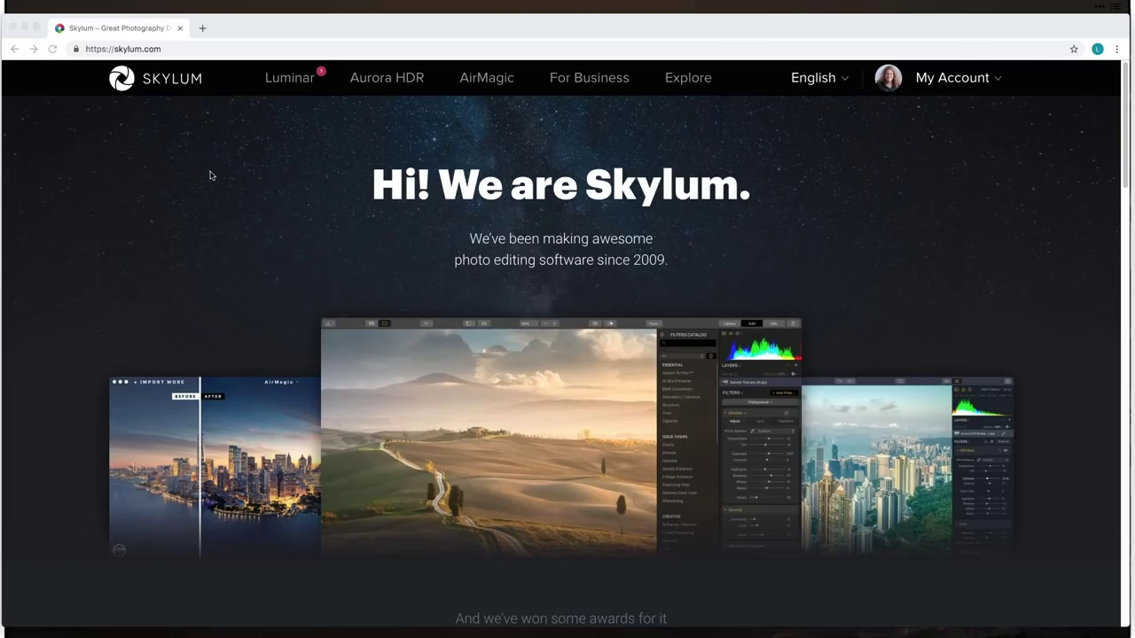
Step: Switch to Chrome, open the Luminar Roadmap page on skylum.com, and review the Mac, Windows and Cloud plans
click(293, 79)
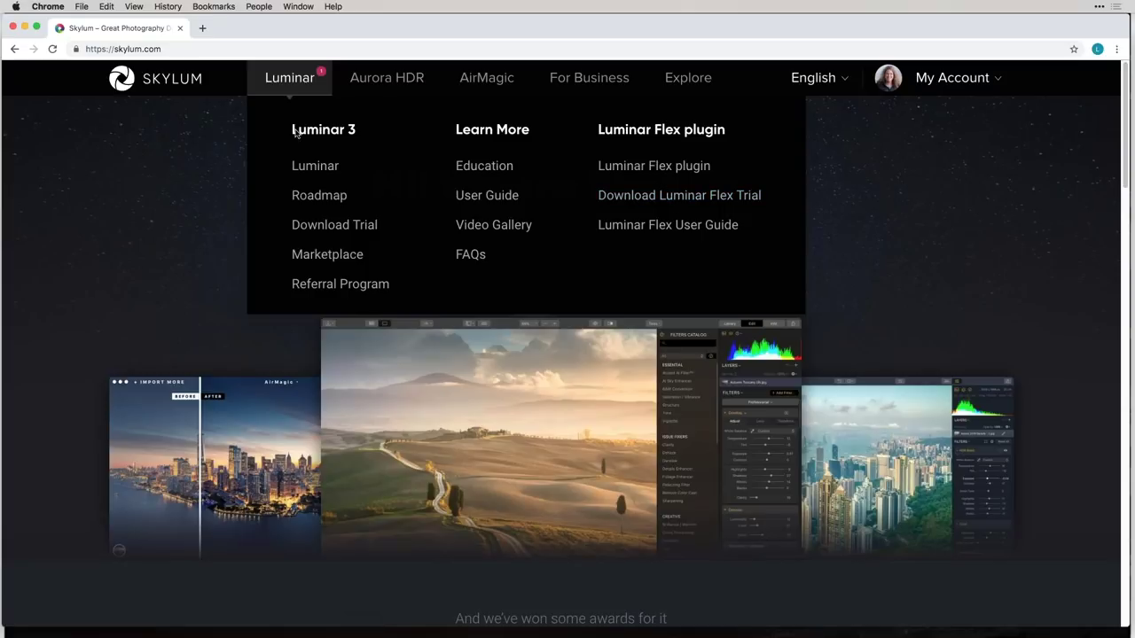
click(325, 197)
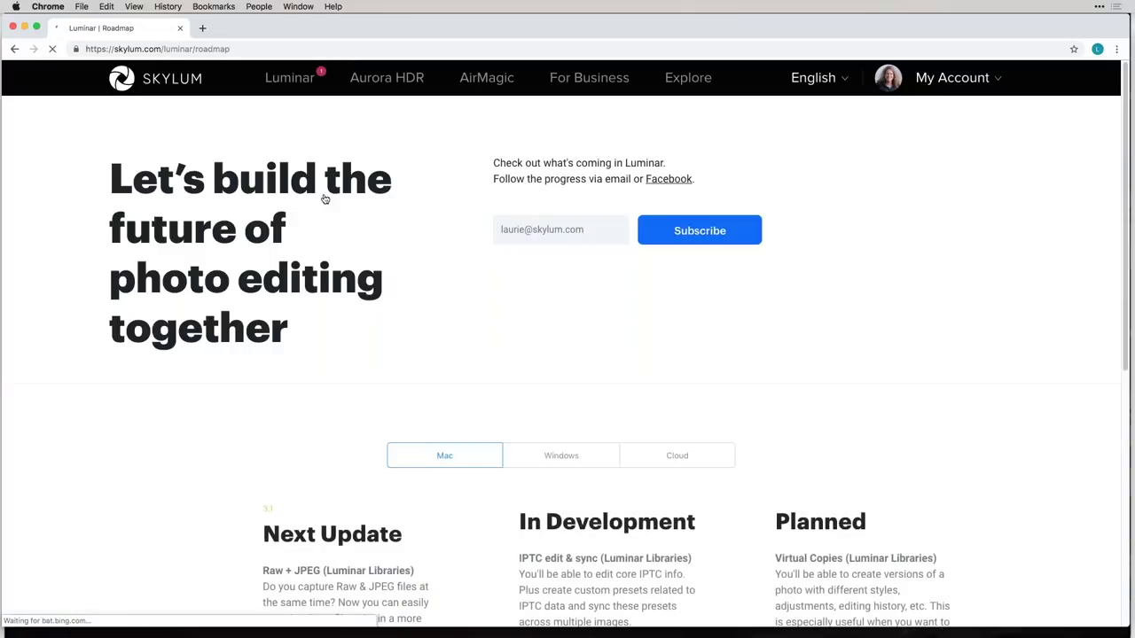
scroll(819, 425, down, 5)
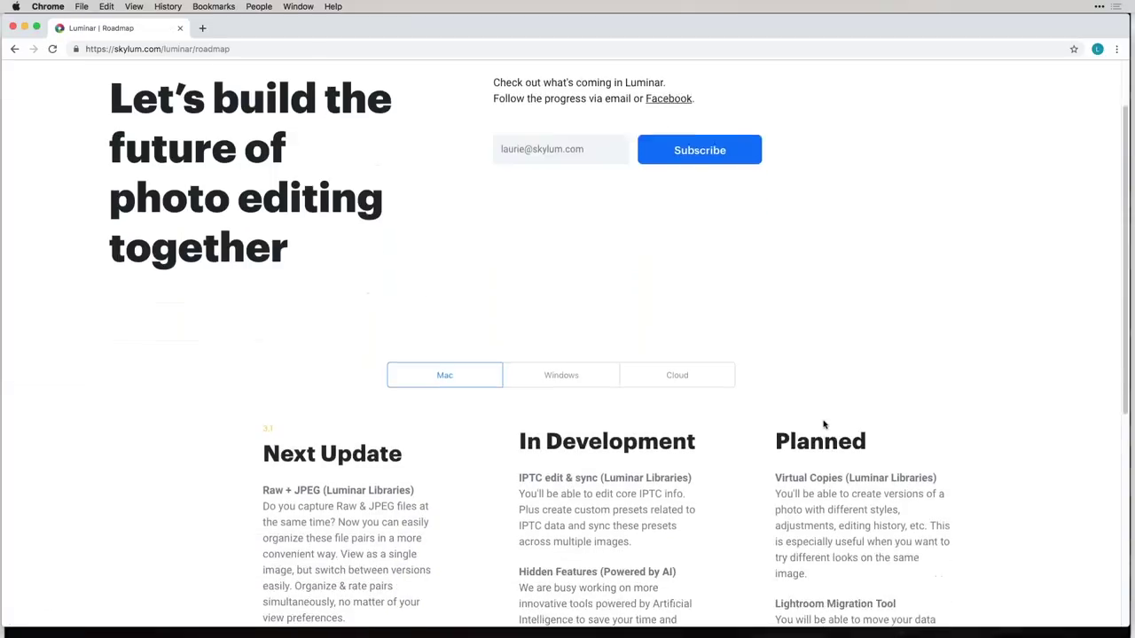
scroll(567, 355, down, 3)
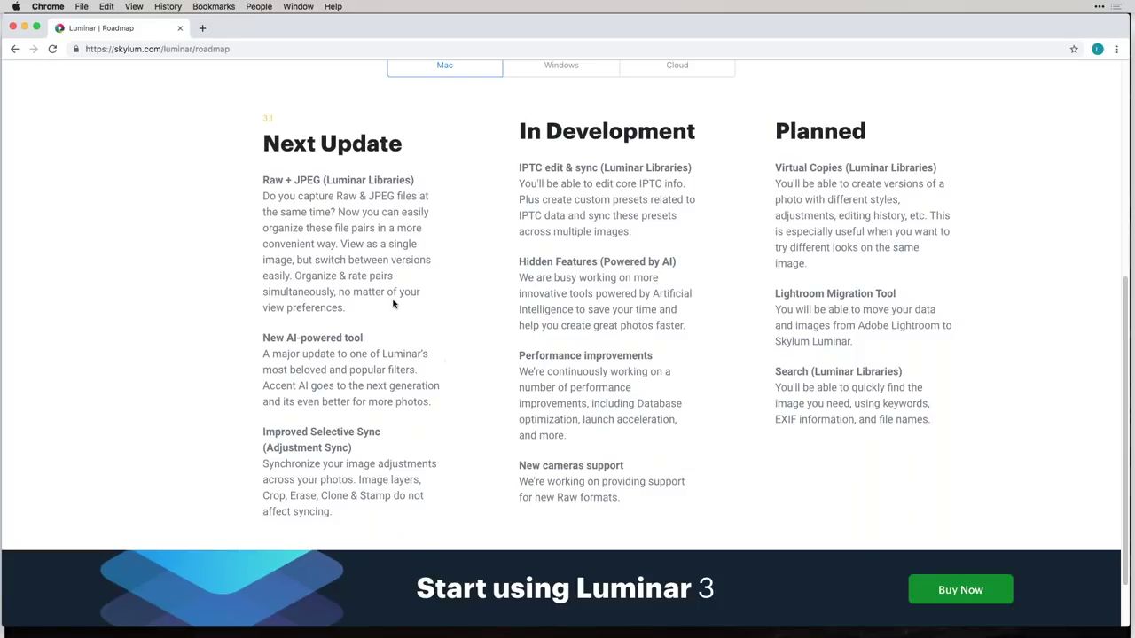
scroll(727, 223, up, 1)
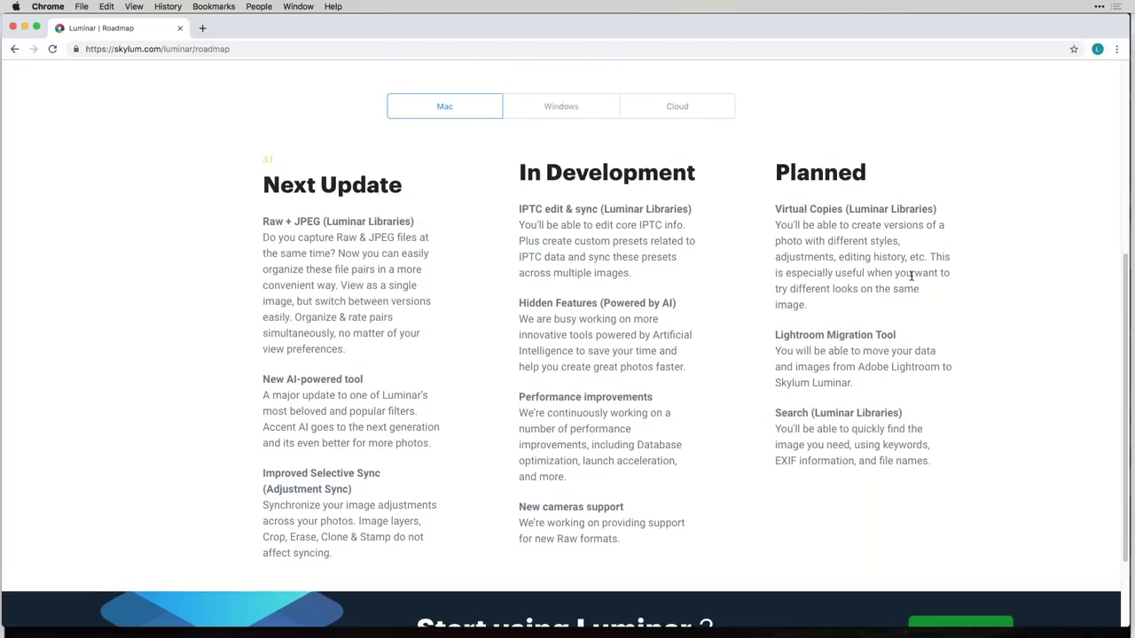
click(553, 109)
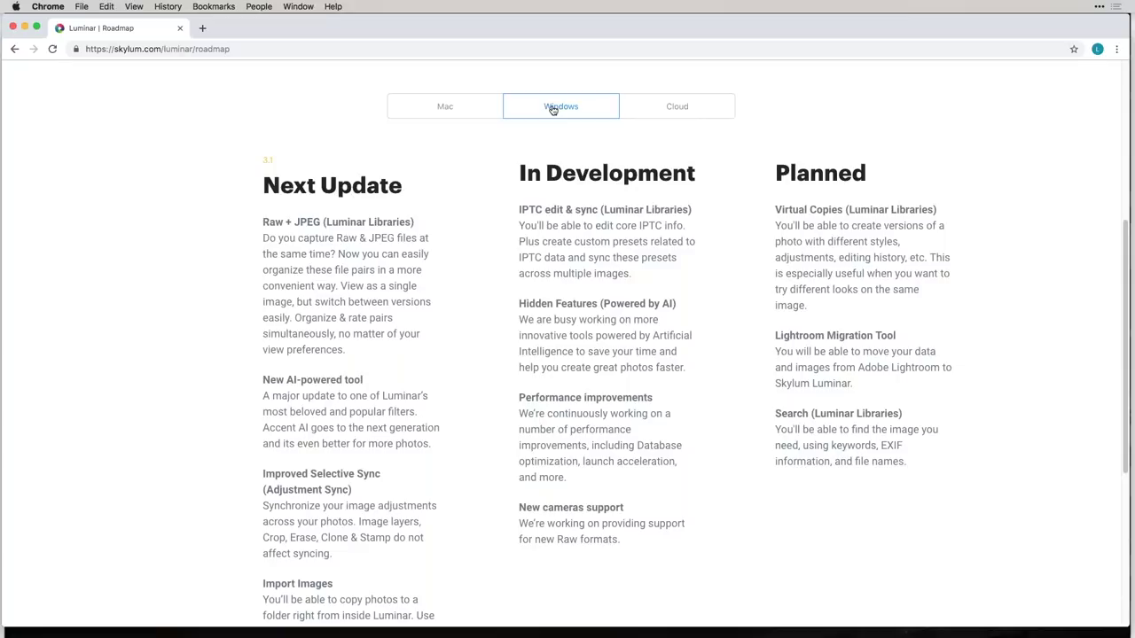
click(693, 108)
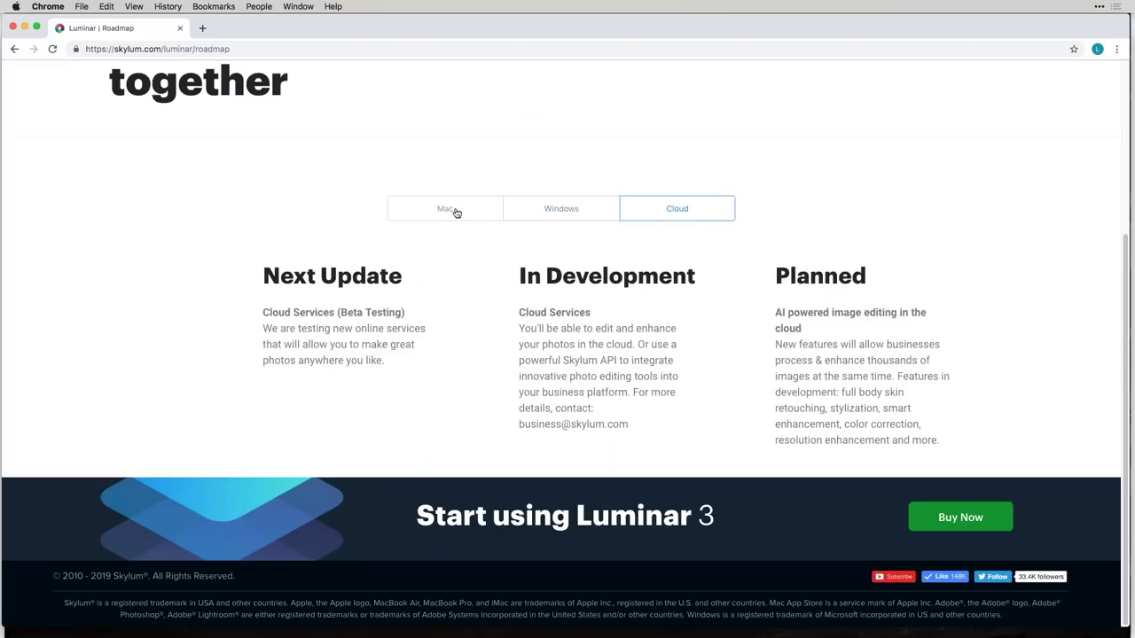
Step: Open the Luminar 3 User Guide from the Skylum site and look through its chapter list
scroll(458, 148, up, 5)
mouse_move(302, 79)
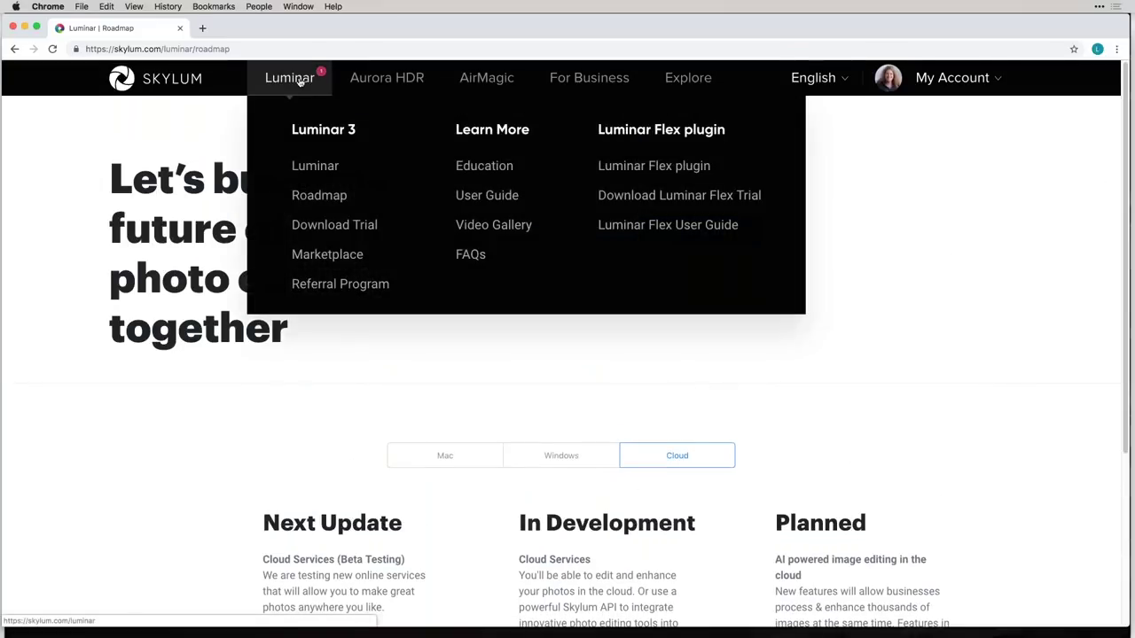
click(507, 197)
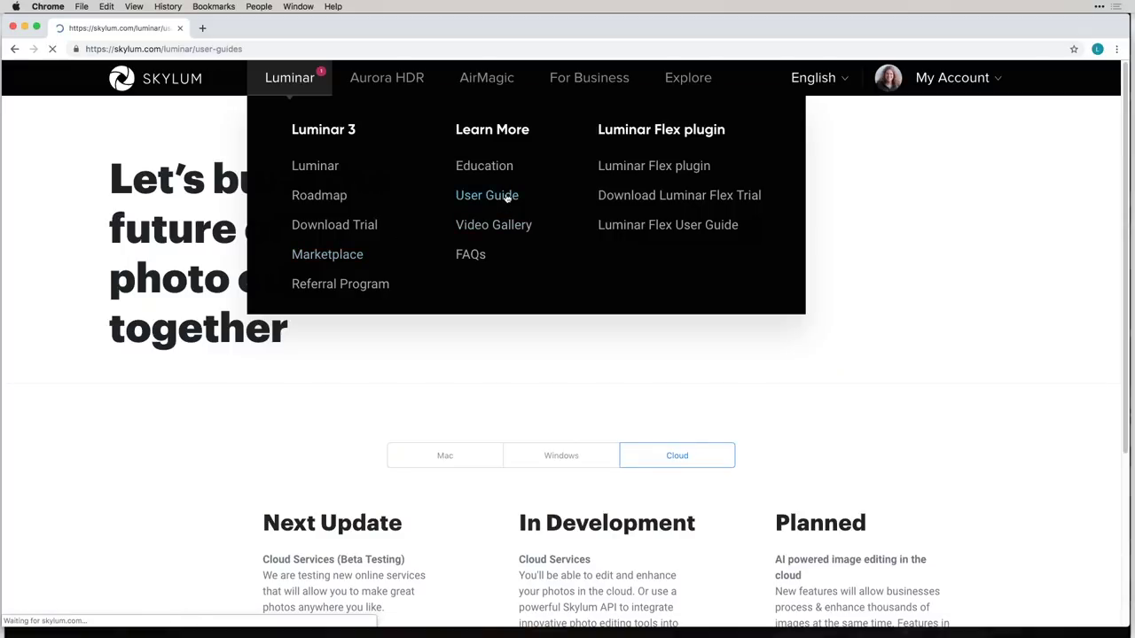
scroll(817, 230, down, 2)
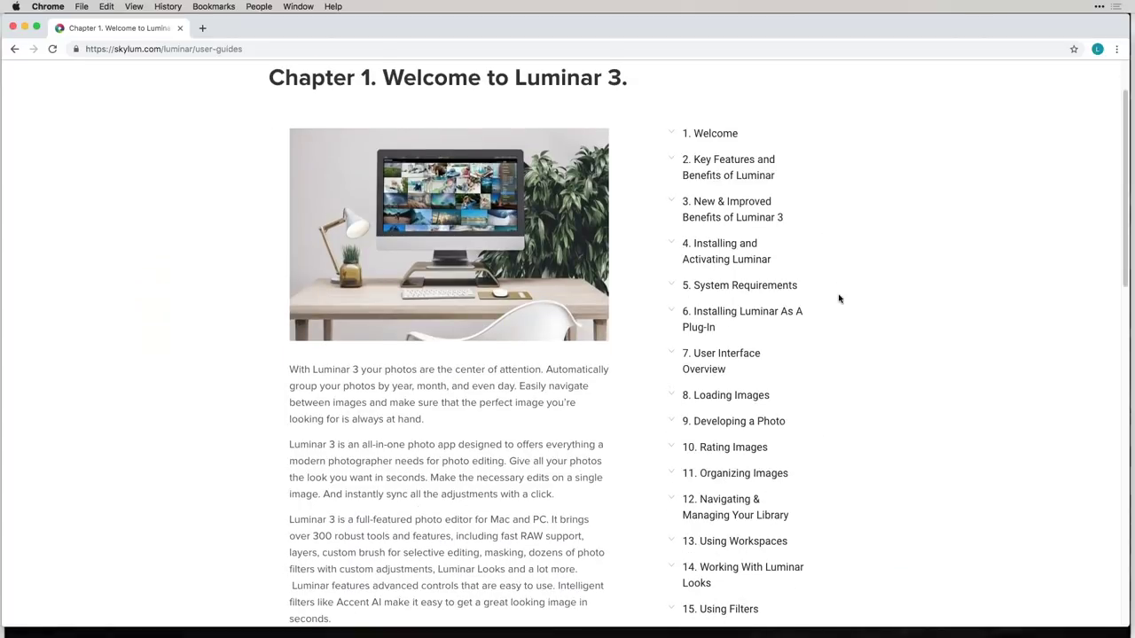
scroll(826, 429, down, 2)
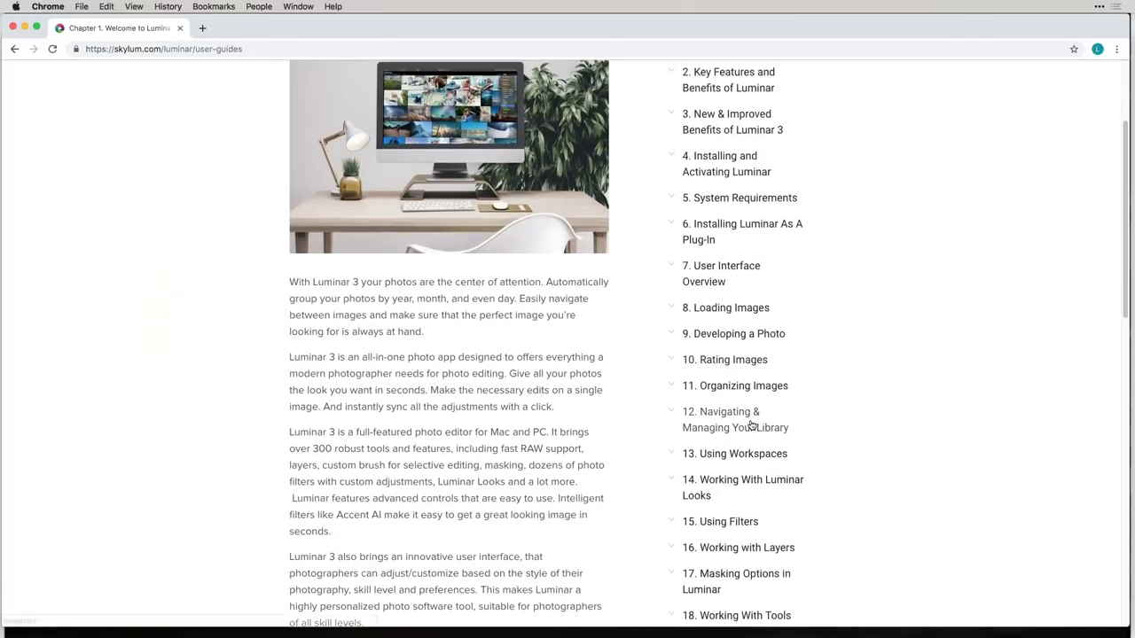
Step: Open Essential Filters in the guide's Using Filters chapter and read the Accent AI Filter and AI Sky Enhancer sections
click(744, 523)
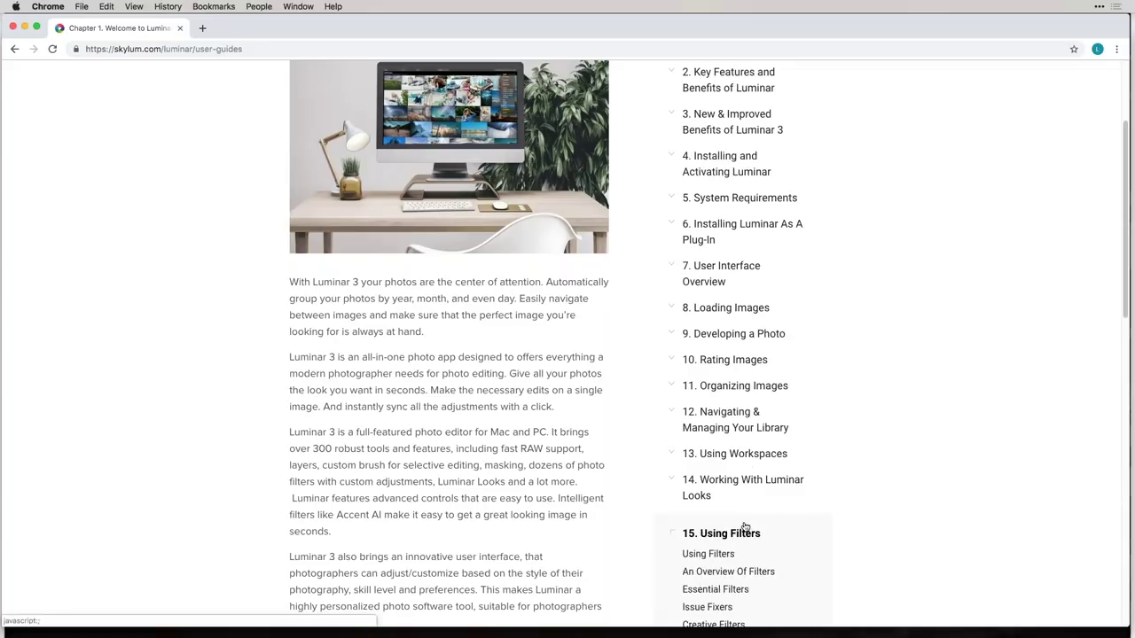
scroll(843, 557, down, 4)
click(718, 424)
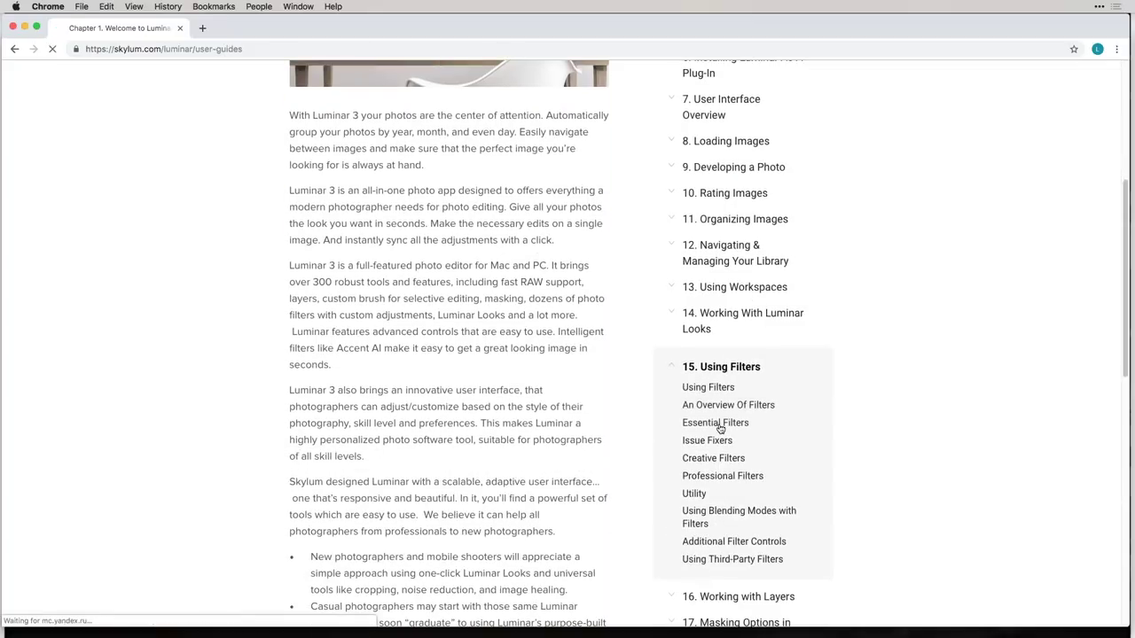
scroll(454, 332, down, 3)
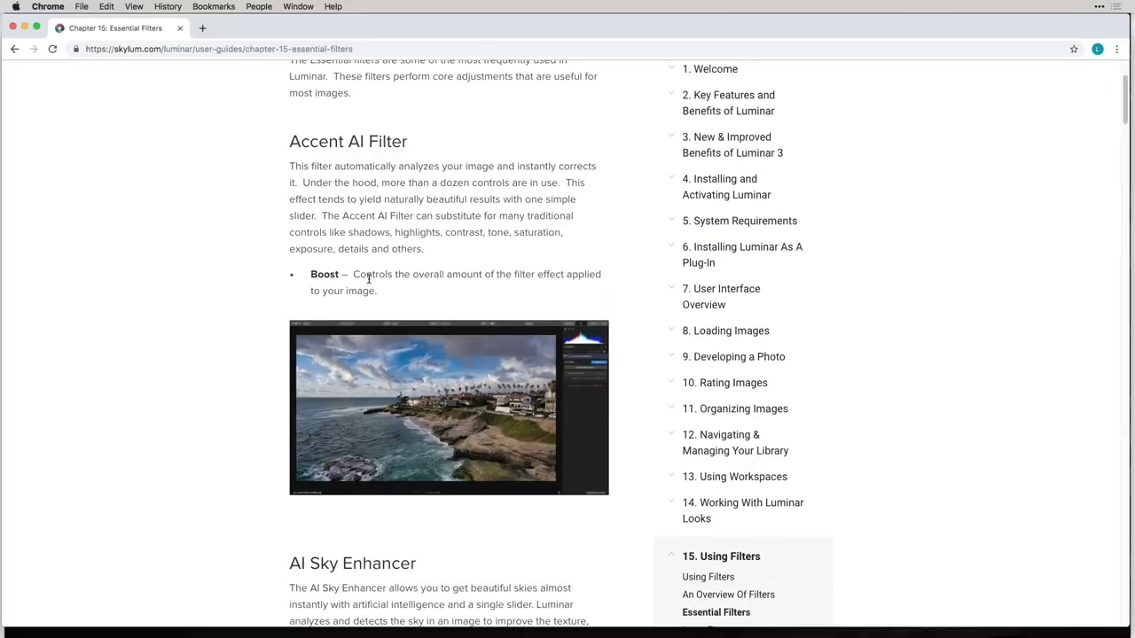
scroll(368, 279, down, 10)
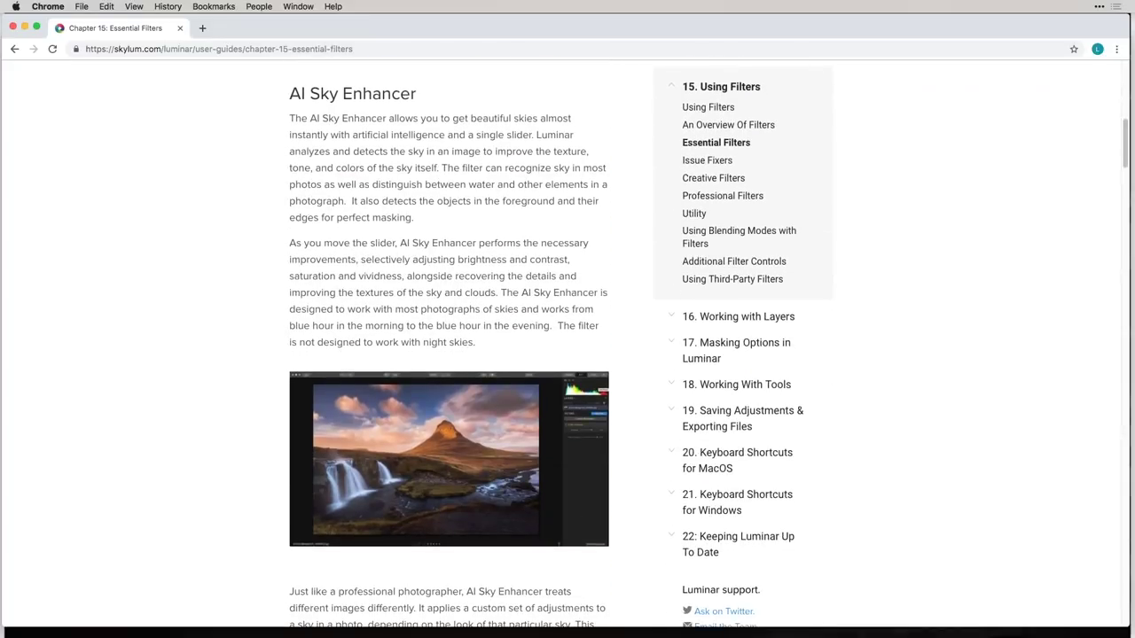
scroll(443, 345, up, 13)
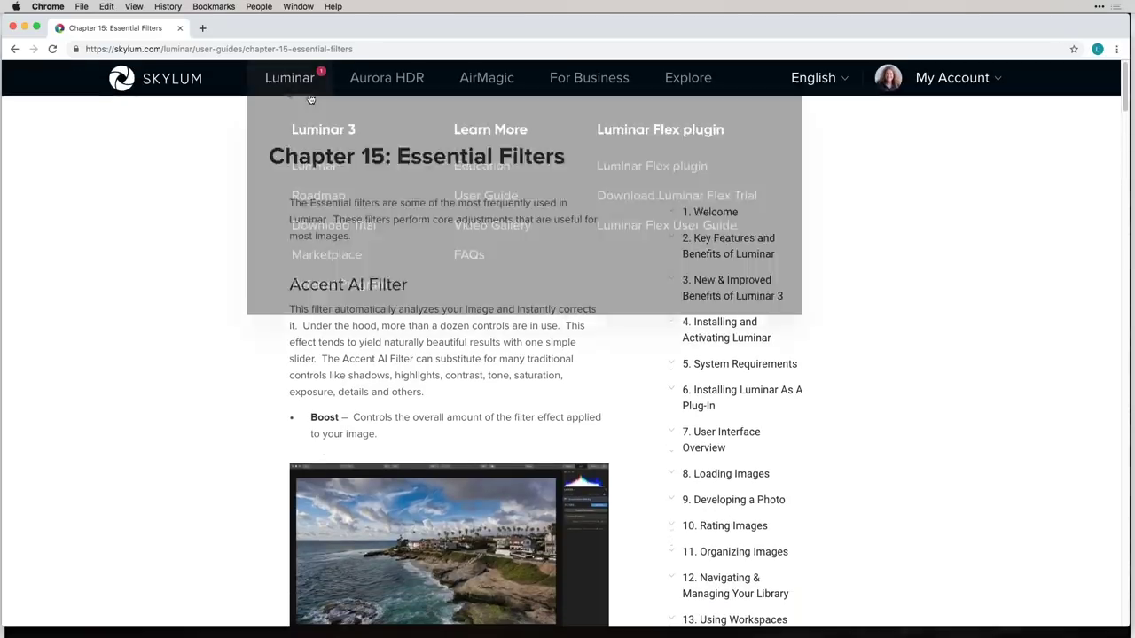